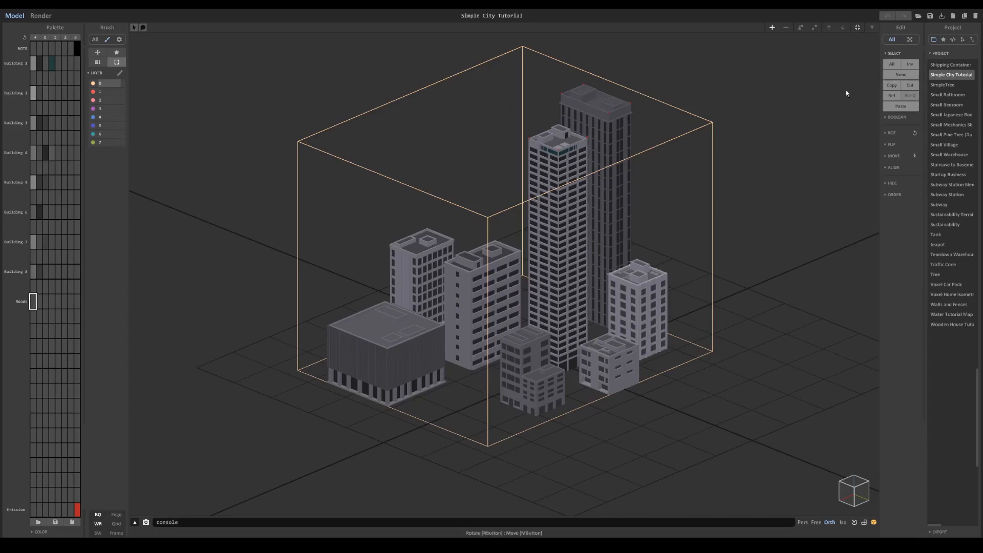
- Show the scene outline, add a new object and place it at the front of the city beside the wide ribbed building
{"action": "left_click", "coordinate": [960, 41]}
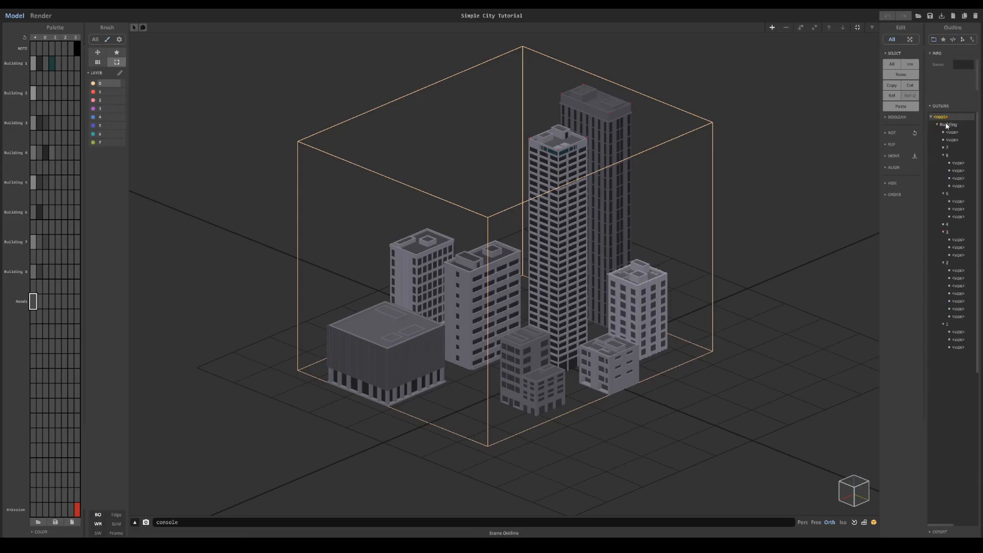
{"action": "left_click", "coordinate": [772, 27]}
{"action": "left_click", "coordinate": [483, 391]}
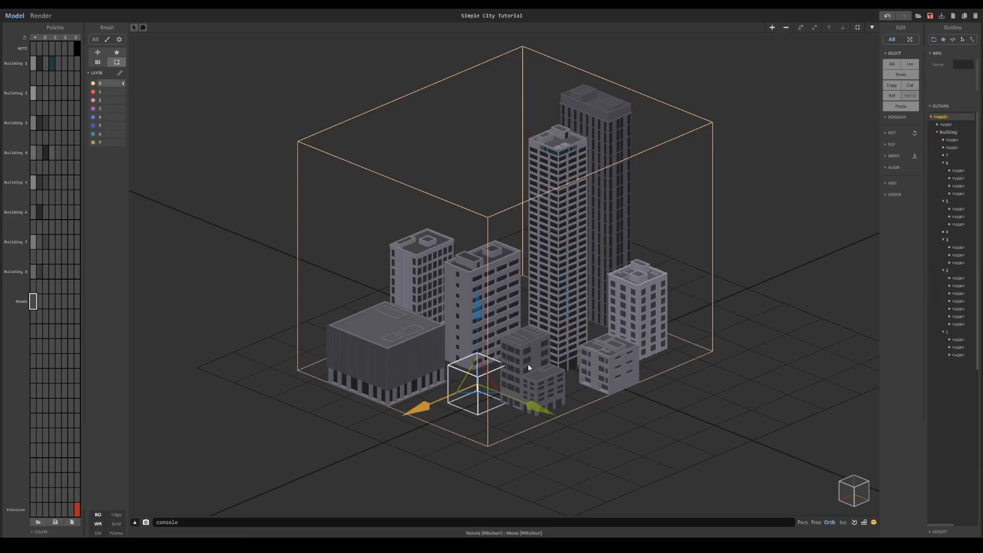
{"action": "left_click_drag", "start_coordinate": [438, 407], "coordinate": [410, 419]}
{"action": "right_click_drag", "start_coordinate": [410, 419], "coordinate": [472, 454]}
{"action": "middle_click_drag", "start_coordinate": [483, 416], "coordinate": [494, 358]}
{"action": "scroll", "coordinate": [495, 358], "scroll_direction": "up", "scroll_amount": 1}
{"action": "right_click_drag", "start_coordinate": [494, 360], "coordinate": [511, 364]}
{"action": "scroll", "coordinate": [512, 364], "scroll_direction": "up", "scroll_amount": 2}
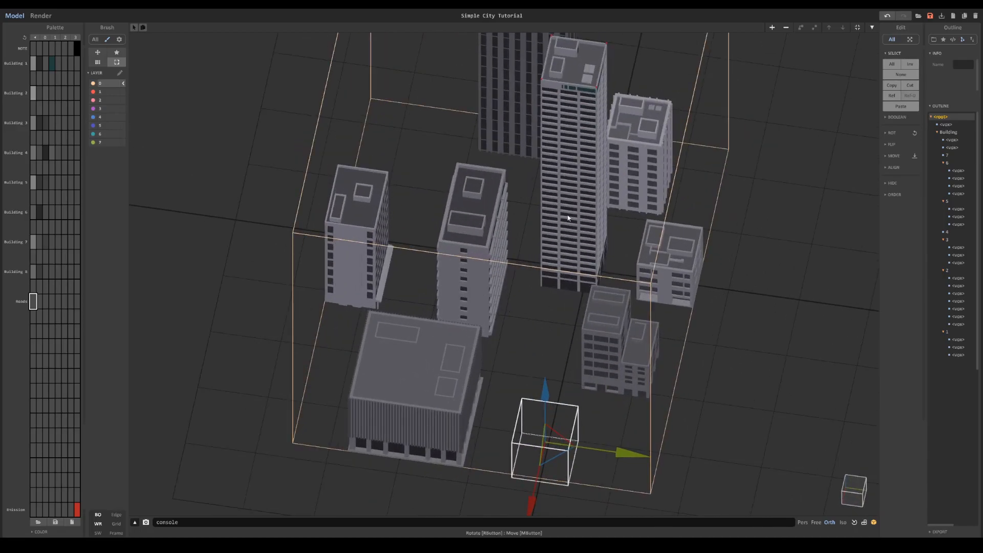
- Enter edit mode on the new object, set its size to 35 35 35 and choose the Face brush
{"action": "right_click_drag", "start_coordinate": [554, 257], "coordinate": [546, 227]}
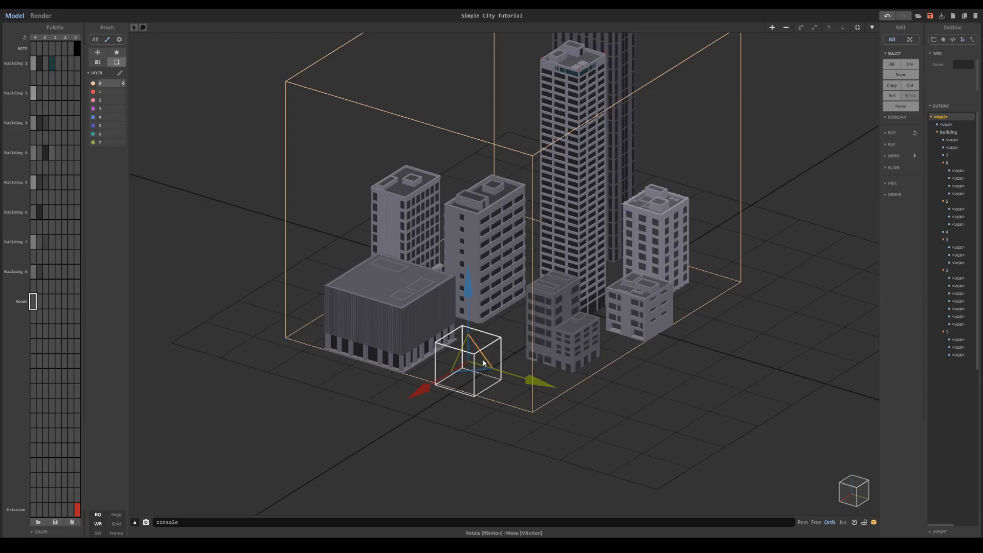
{"action": "right_click_drag", "start_coordinate": [479, 310], "coordinate": [571, 313]}
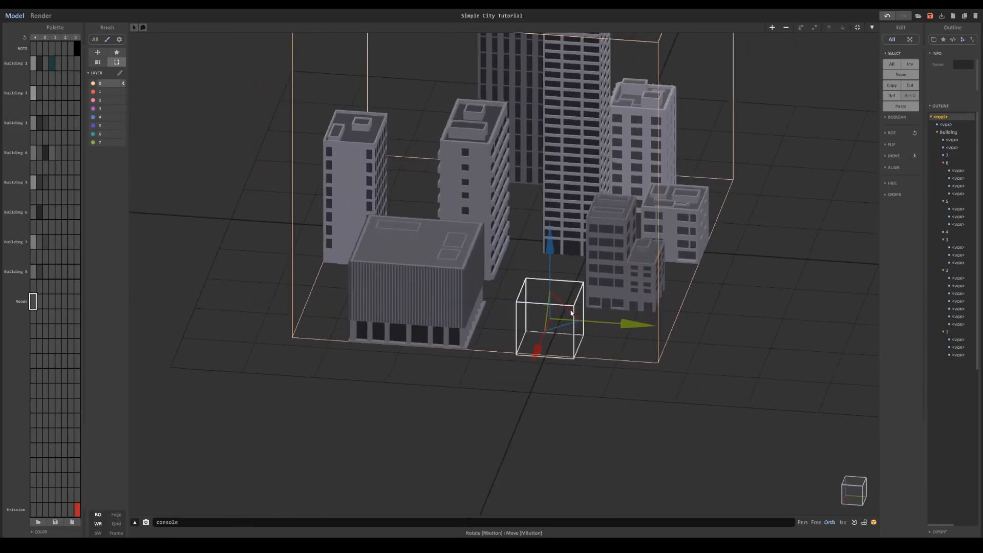
{"action": "key", "text": "Tab"}
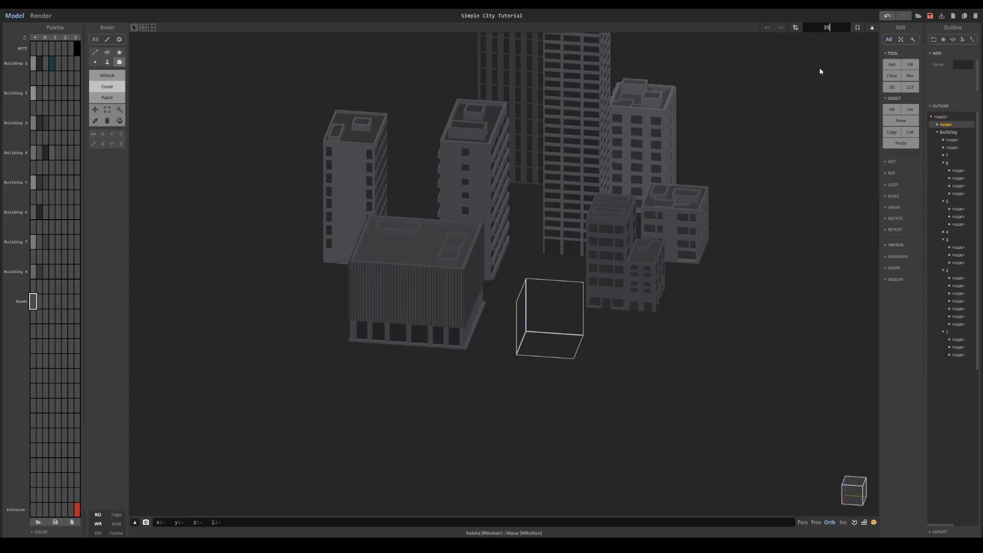
{"action": "key", "text": "Return"}
{"action": "scroll", "coordinate": [436, 304], "scroll_direction": "up", "scroll_amount": 5}
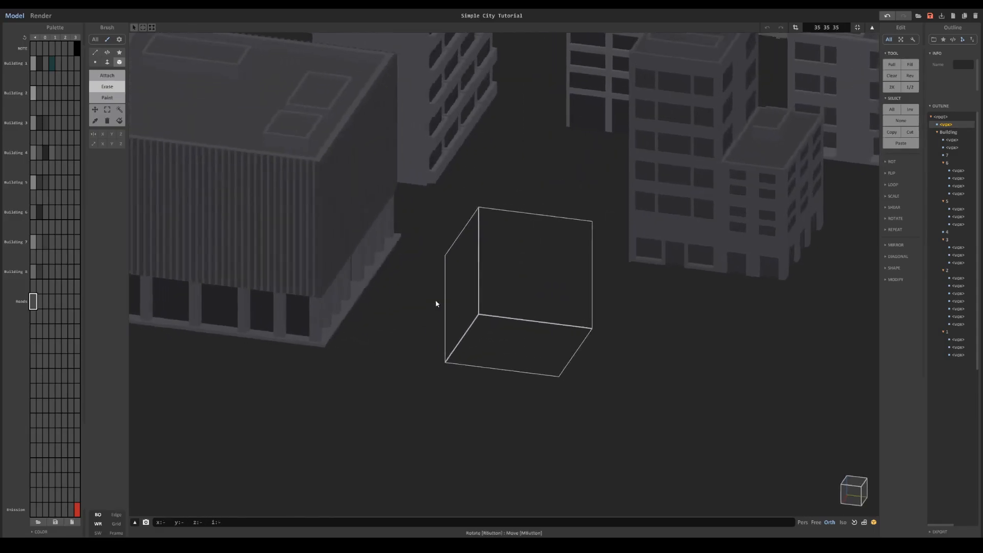
{"action": "right_click_drag", "start_coordinate": [436, 304], "coordinate": [427, 304]}
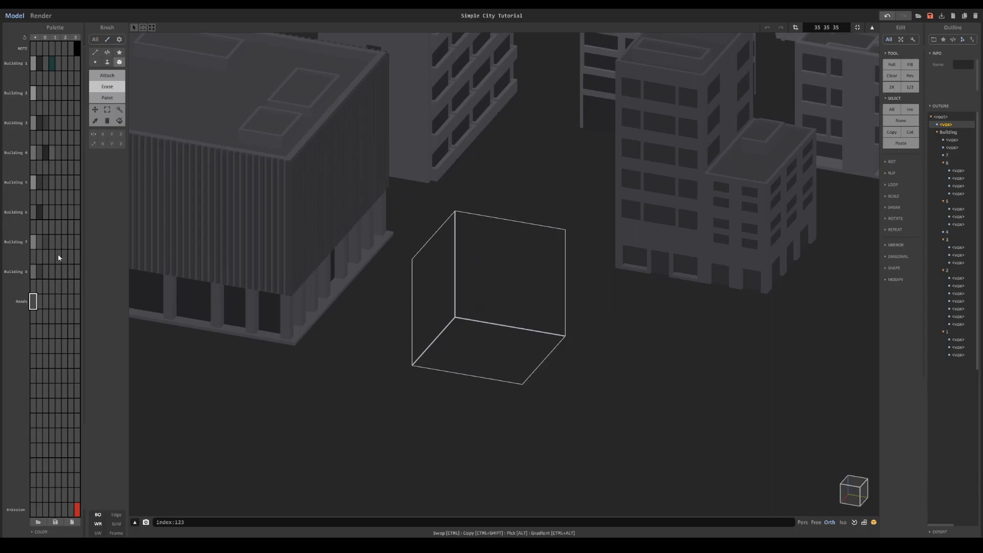
{"action": "left_click", "coordinate": [107, 62]}
{"action": "left_click", "coordinate": [839, 25]}
{"action": "type", "text": "25 25 25"}
{"action": "key", "text": "Return"}
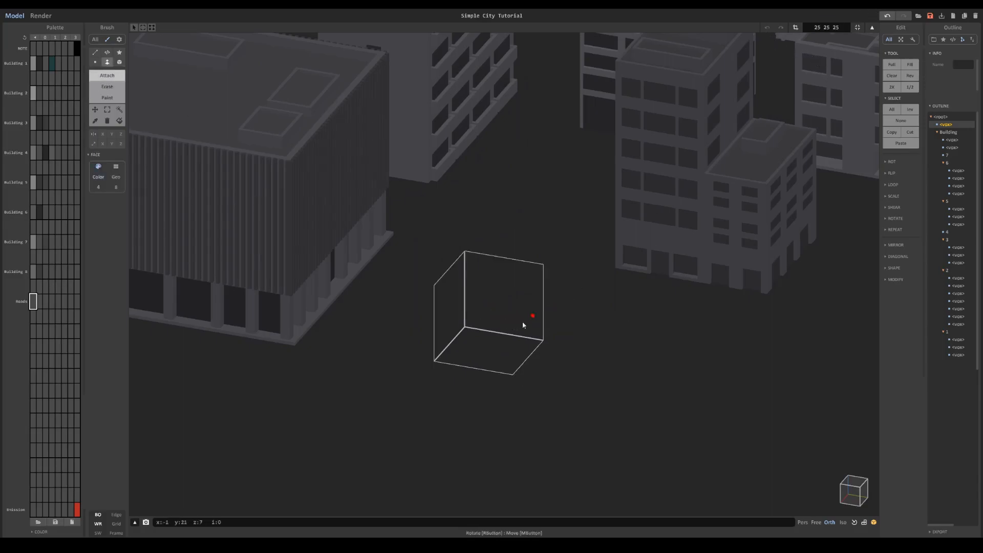
{"action": "left_click", "coordinate": [467, 349]}
{"action": "right_click_drag", "start_coordinate": [465, 354], "coordinate": [494, 370]}
{"action": "key", "text": "ctrl+z"}
- Set the object's size to 35 35 35 and attach a one-voxel-thick slab across its whole floor
{"action": "left_click", "coordinate": [836, 27]}
{"action": "type", "text": "35 35 35"}
{"action": "key", "text": "Return"}
{"action": "left_click", "coordinate": [532, 334]}
{"action": "scroll", "coordinate": [532, 335], "scroll_direction": "up", "scroll_amount": 1}
{"action": "right_click_drag", "start_coordinate": [554, 344], "coordinate": [533, 340]}
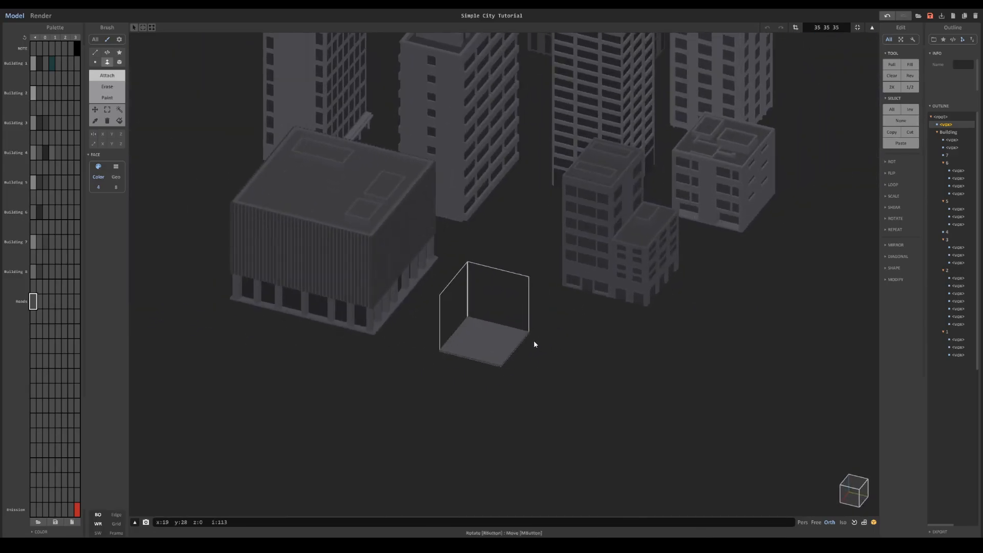
- Darken the slab's Roads palette colour to asphalt and set the adjacent palette colour to light grey 207 207 207
{"action": "scroll", "coordinate": [534, 340], "scroll_direction": "up", "scroll_amount": 6}
{"action": "scroll", "coordinate": [423, 331], "scroll_direction": "up", "scroll_amount": 3}
{"action": "middle_click_drag", "start_coordinate": [318, 353], "coordinate": [384, 224]}
{"action": "scroll", "coordinate": [376, 191], "scroll_direction": "up", "scroll_amount": 3}
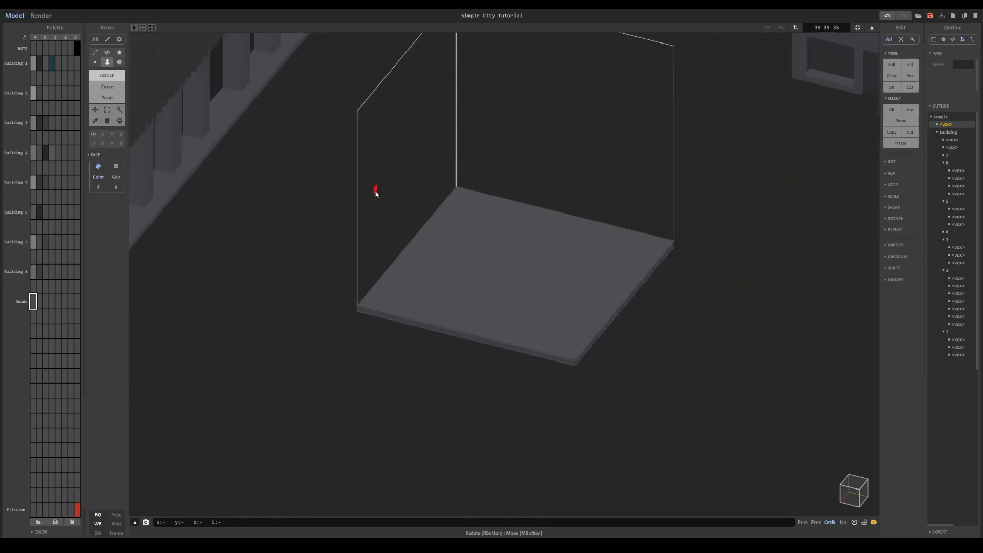
{"action": "left_click", "coordinate": [40, 532]}
{"action": "mouse_move", "coordinate": [59, 519]}
{"action": "left_mouse_down"}
{"action": "mouse_move", "coordinate": [42, 527]}
{"action": "mouse_move", "coordinate": [71, 521]}
{"action": "left_mouse_up"}
{"action": "left_click", "coordinate": [40, 283]}
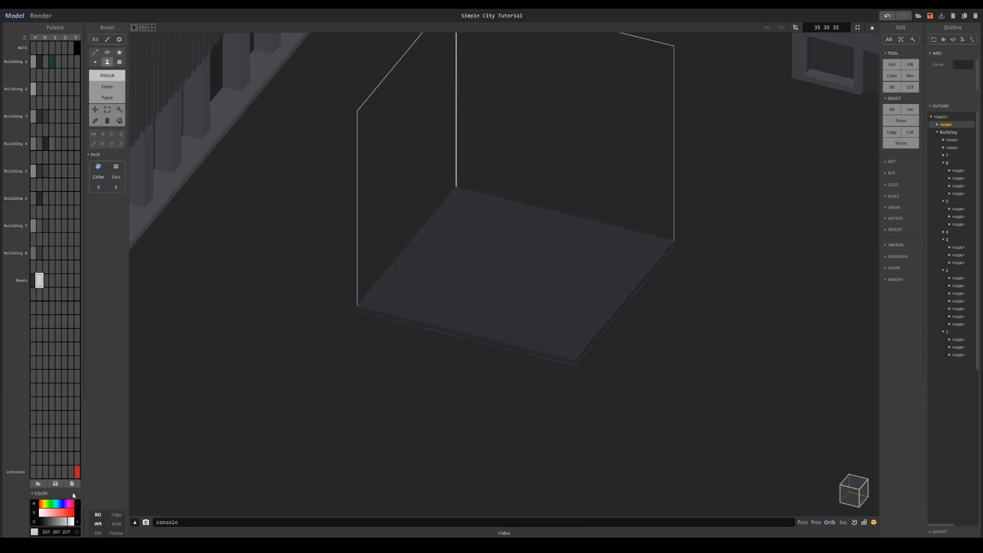
- Paint light grey lines along two opposite edges of the slab using the Box brush with Y-axis mirroring
{"action": "left_click", "coordinate": [109, 135]}
{"action": "left_click", "coordinate": [462, 192]}
{"action": "key", "text": "ctrl+z"}
{"action": "left_click", "coordinate": [120, 61]}
{"action": "left_click_drag", "start_coordinate": [463, 191], "coordinate": [359, 309]}
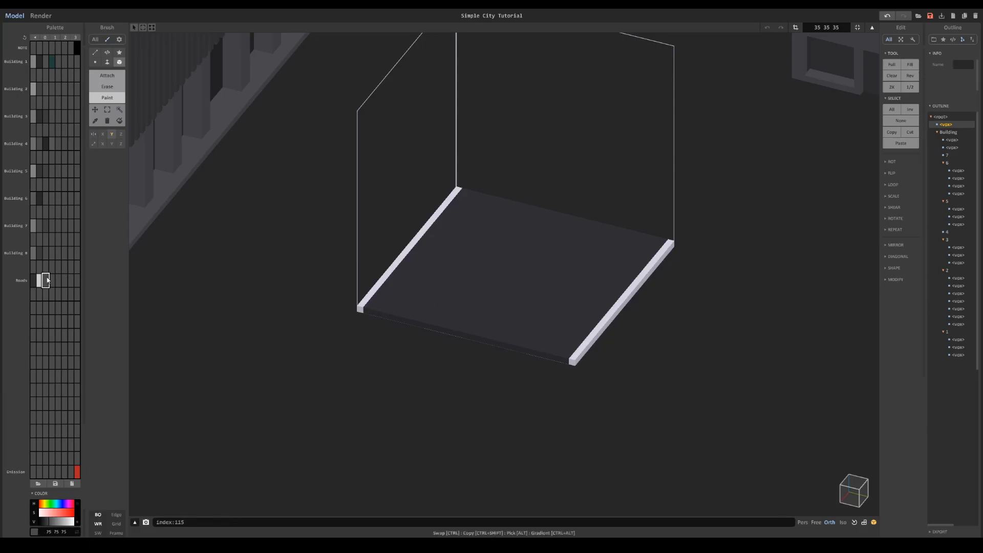
- Paint a mirrored orange-brown double centre line and one pair of short light grey lane dashes near one end of the road
{"action": "left_click", "coordinate": [61, 524]}
{"action": "left_click", "coordinate": [48, 503]}
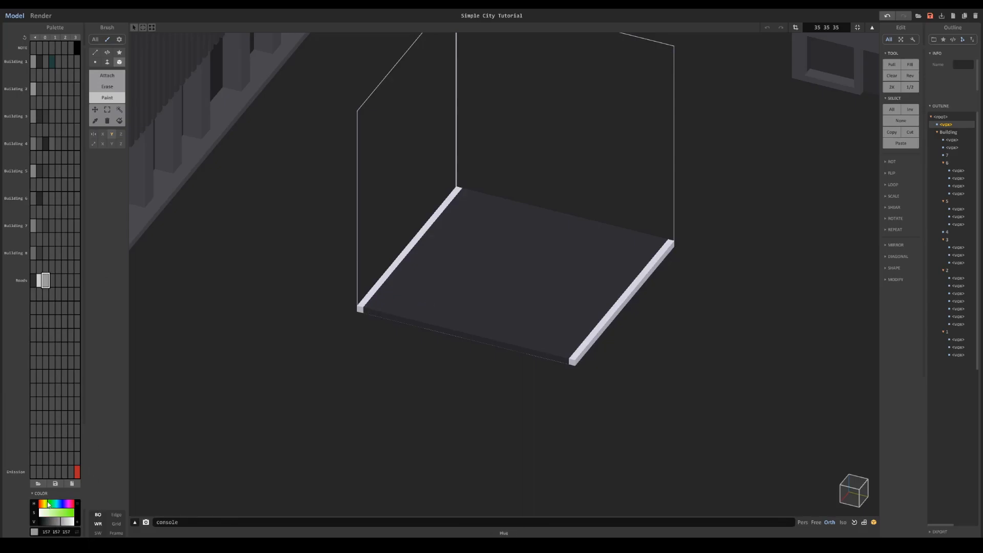
{"action": "left_click", "coordinate": [55, 514]}
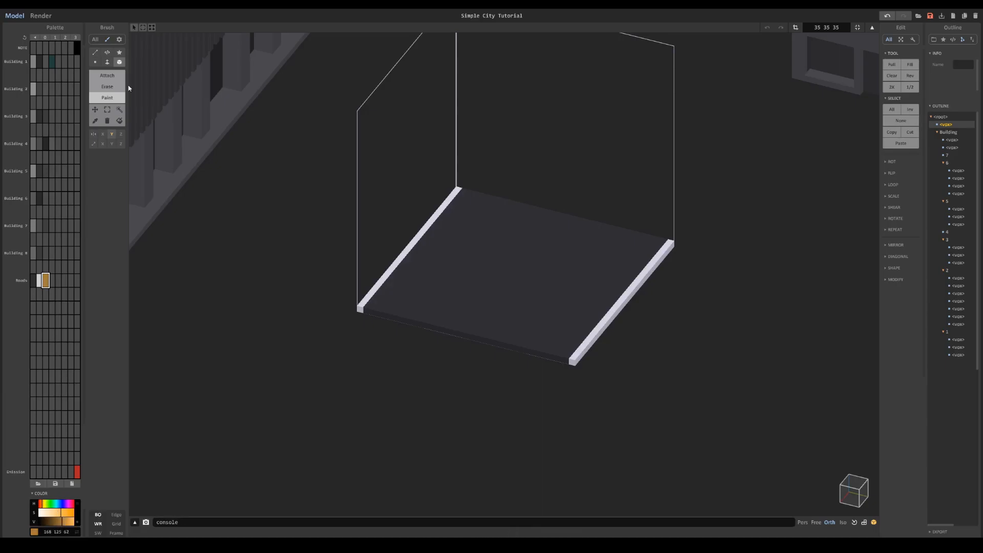
{"action": "mouse_move", "coordinate": [545, 212]}
{"action": "left_mouse_down"}
{"action": "mouse_move", "coordinate": [511, 252]}
{"action": "mouse_move", "coordinate": [555, 213]}
{"action": "mouse_move", "coordinate": [509, 285]}
{"action": "mouse_move", "coordinate": [462, 333]}
{"action": "left_mouse_up"}
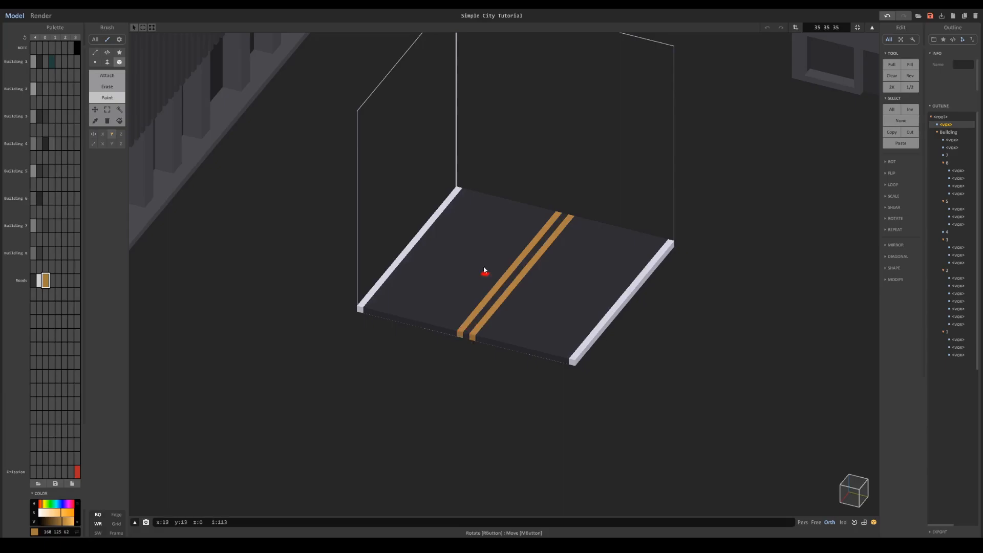
{"action": "left_click", "coordinate": [449, 202], "text": "alt"}
{"action": "mouse_move", "coordinate": [493, 206]}
{"action": "left_mouse_down"}
{"action": "mouse_move", "coordinate": [478, 215]}
{"action": "mouse_move", "coordinate": [493, 210]}
{"action": "mouse_move", "coordinate": [472, 239]}
{"action": "left_mouse_up"}
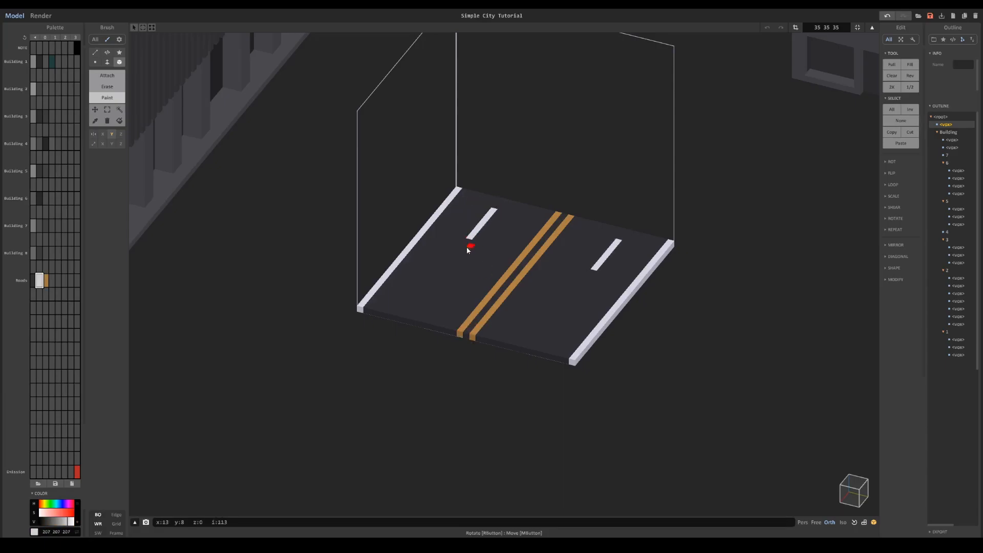
{"action": "left_click_drag", "start_coordinate": [454, 262], "coordinate": [425, 295]}
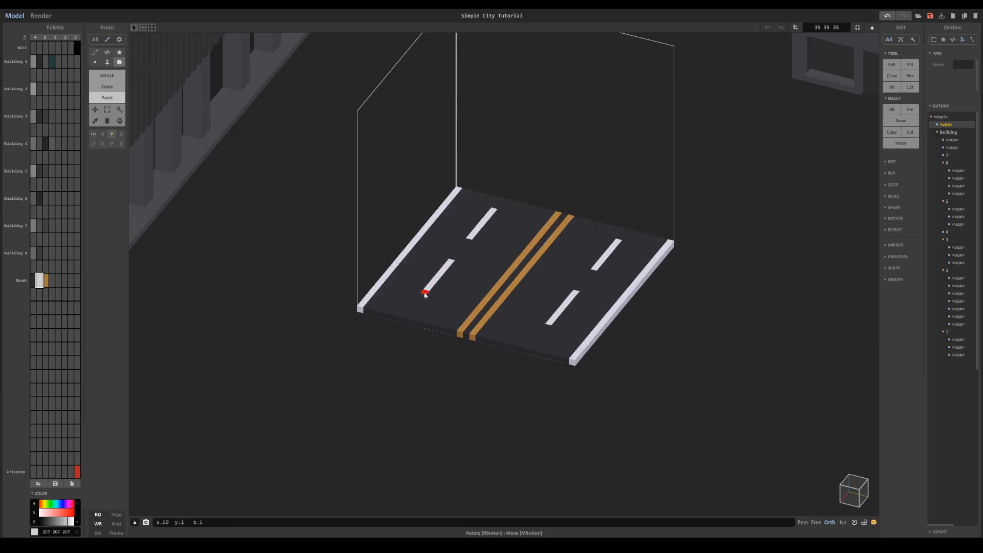
{"action": "right_click_drag", "start_coordinate": [427, 294], "coordinate": [538, 281]}
{"action": "right_click_drag", "start_coordinate": [429, 261], "coordinate": [394, 226]}
{"action": "key", "text": "ctrl+z"}
{"action": "key", "text": "ctrl+z"}
- Copy the mirrored pair of lane dashes about 22 voxels along the road to its opposite end using the Region tool
{"action": "left_click_drag", "start_coordinate": [388, 223], "coordinate": [428, 220]}
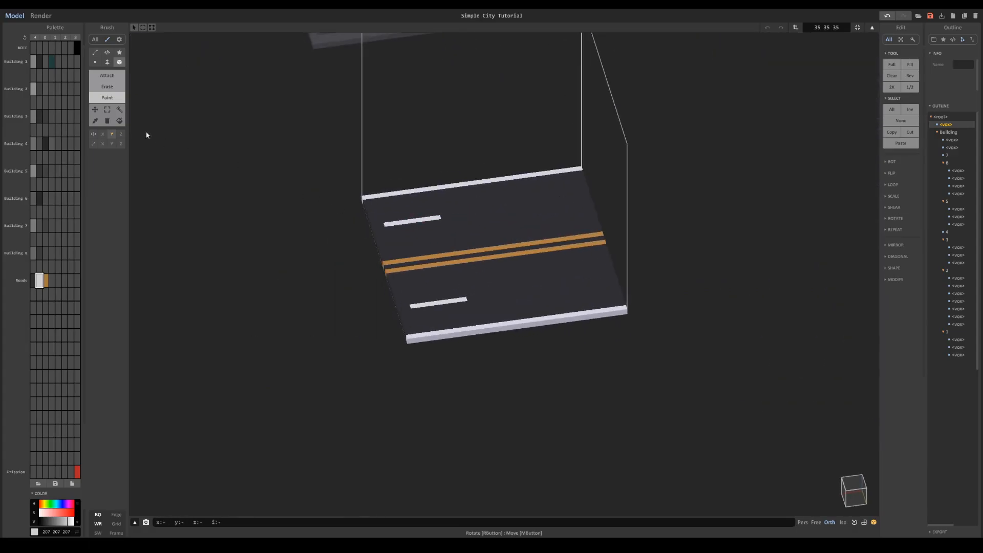
{"action": "left_click", "coordinate": [120, 109]}
{"action": "left_click", "coordinate": [114, 168]}
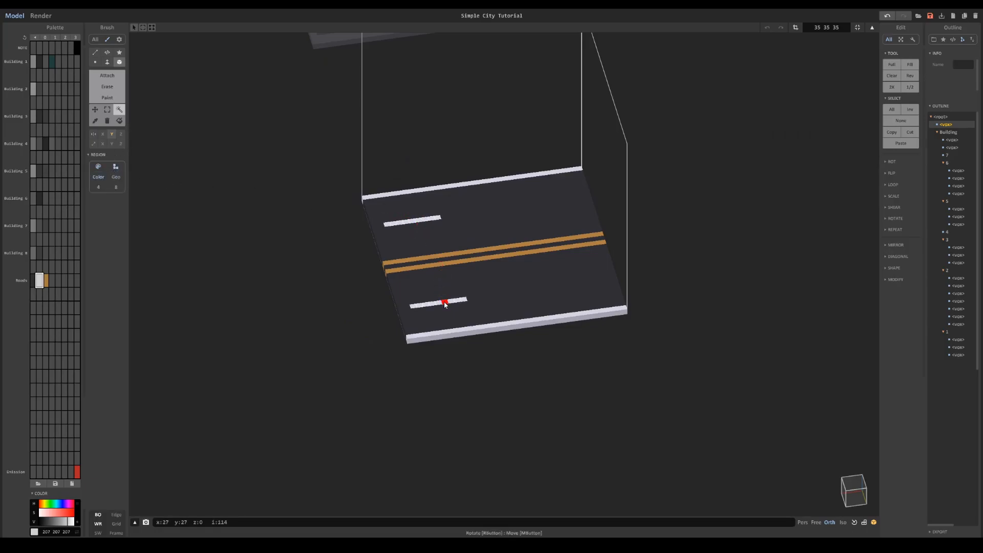
{"action": "left_click_drag", "start_coordinate": [472, 304], "coordinate": [567, 287]}
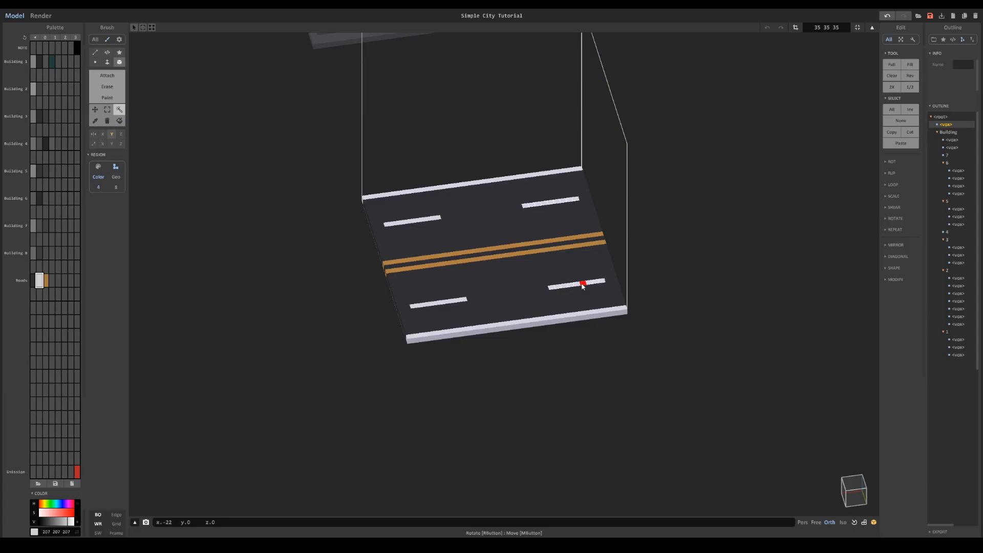
- Fit the object's size to the road slab, making it 35 35 1
{"action": "scroll", "coordinate": [599, 266], "scroll_direction": "down", "scroll_amount": 5}
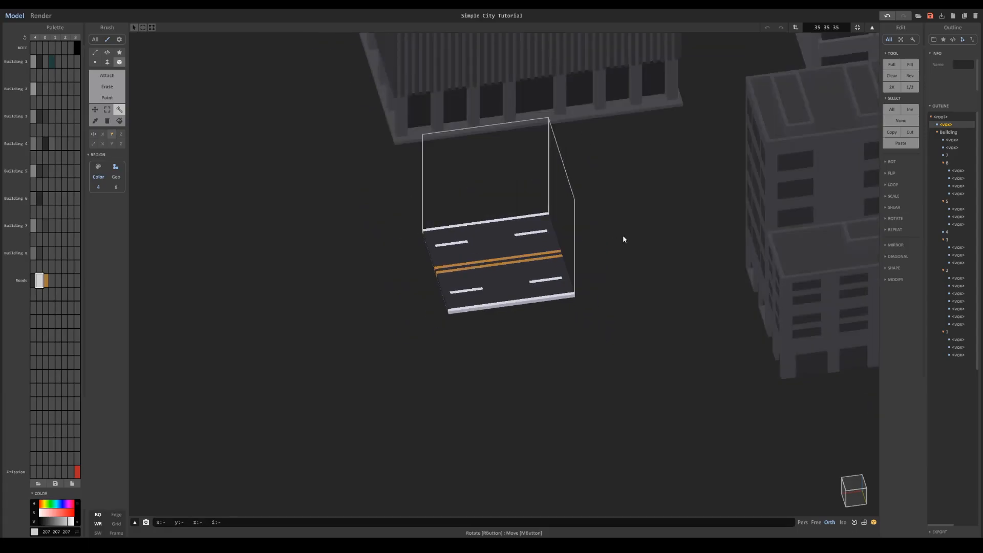
{"action": "scroll", "coordinate": [550, 241], "scroll_direction": "up", "scroll_amount": 5}
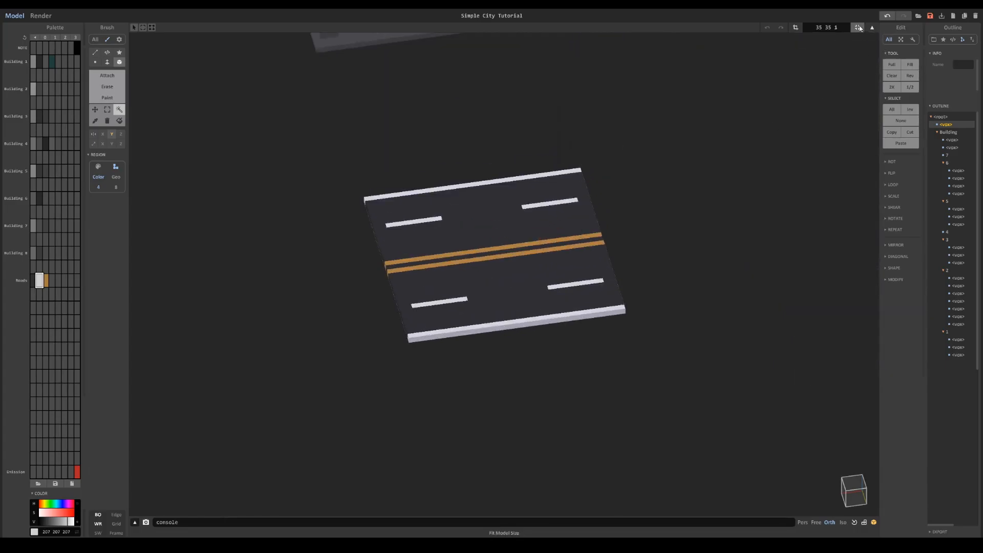
{"action": "left_click", "coordinate": [856, 27]}
- Extend the road slab lengthwise to 57 voxels, repeating the lane dashes so each side has three
{"action": "left_click_drag", "start_coordinate": [457, 264], "coordinate": [580, 256]}
{"action": "left_click", "coordinate": [495, 243], "text": "shift"}
{"action": "scroll", "coordinate": [543, 239], "scroll_direction": "down", "scroll_amount": 4}
{"action": "key", "text": "ctrl+u"}
{"action": "right_click_drag", "start_coordinate": [573, 242], "coordinate": [783, 292]}
{"action": "left_click_drag", "start_coordinate": [783, 291], "coordinate": [662, 252]}
{"action": "mouse_move", "coordinate": [661, 253]}
{"action": "right_mouse_down"}
{"action": "mouse_move", "coordinate": [579, 266]}
{"action": "mouse_move", "coordinate": [658, 266]}
{"action": "right_mouse_up"}
{"action": "scroll", "coordinate": [588, 266], "scroll_direction": "down", "scroll_amount": 4}
{"action": "left_click_drag", "start_coordinate": [621, 295], "coordinate": [646, 308]}
- Widen the road object's volume to 57 49 1, leaving equal empty margins along both long sides
{"action": "key", "text": "Tab"}
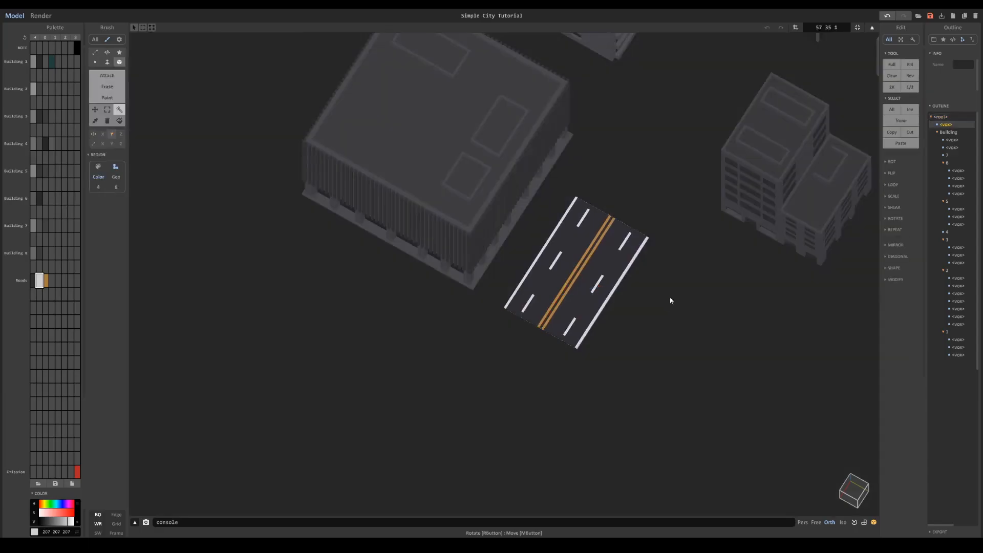
{"action": "right_click_drag", "start_coordinate": [709, 262], "coordinate": [722, 261]}
{"action": "scroll", "coordinate": [723, 261], "scroll_direction": "up", "scroll_amount": 2}
{"action": "key", "text": "Tab"}
{"action": "left_click_drag", "start_coordinate": [685, 287], "coordinate": [701, 296]}
{"action": "left_click_drag", "start_coordinate": [539, 235], "coordinate": [517, 223]}
{"action": "left_click_drag", "start_coordinate": [702, 293], "coordinate": [710, 297]}
{"action": "left_click_drag", "start_coordinate": [511, 217], "coordinate": [506, 215]}
{"action": "left_click", "coordinate": [796, 26]}
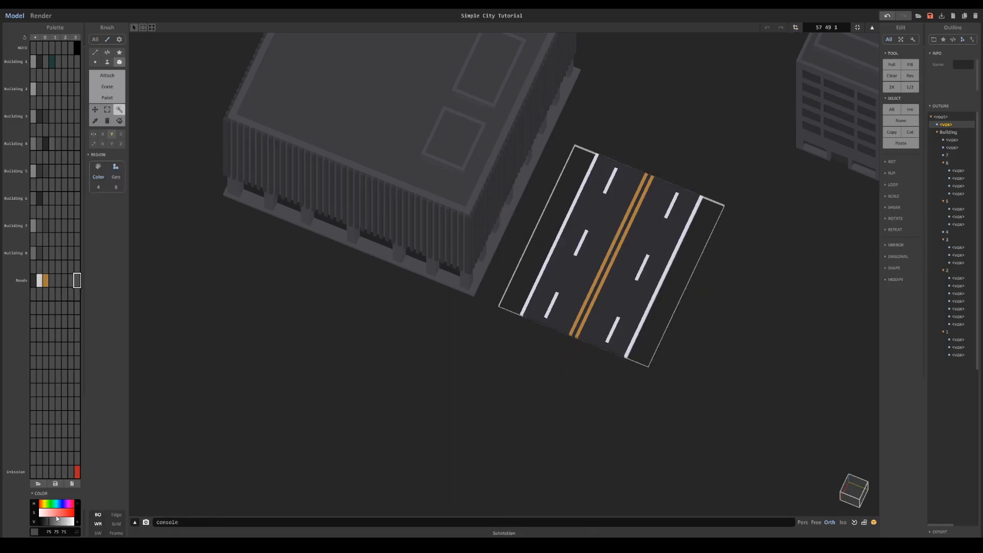
- Set the object's height to 2 and attach raised sidewalks in grey 94 94 94 along both sides of the road
{"action": "key", "text": "f"}
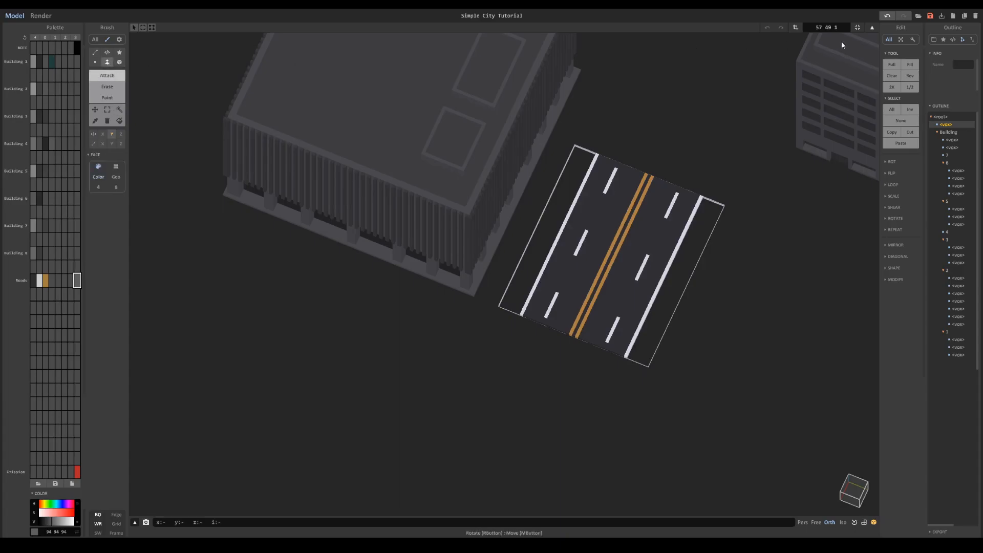
{"action": "type", "text": "2"}
{"action": "key", "text": "Return"}
{"action": "left_click_drag", "start_coordinate": [564, 189], "coordinate": [565, 185]}
{"action": "right_click_drag", "start_coordinate": [565, 184], "coordinate": [564, 149]}
{"action": "middle_click_drag", "start_coordinate": [564, 149], "coordinate": [518, 207]}
{"action": "right_click_drag", "start_coordinate": [517, 207], "coordinate": [491, 192]}
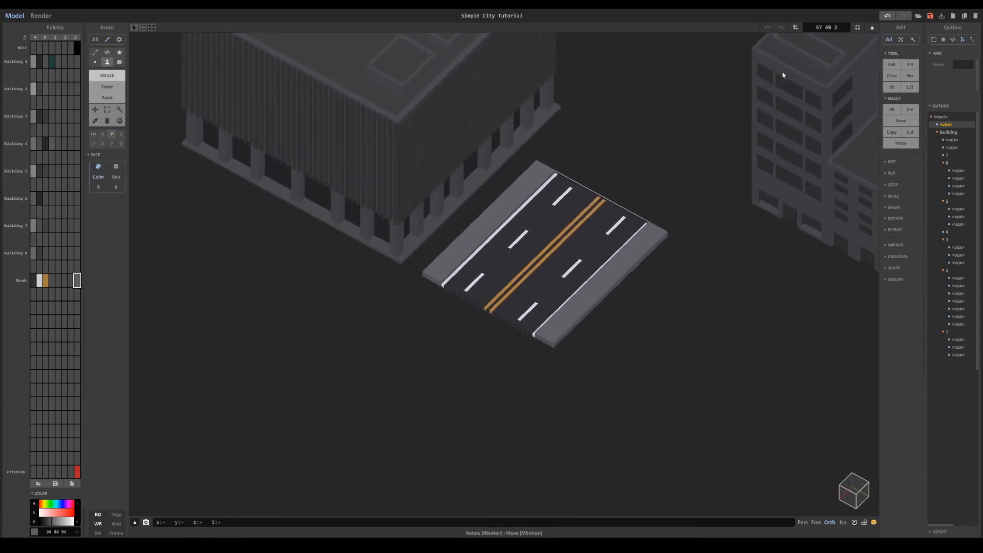
- Duplicate the road segment in line with itself, then duplicate the pair, overlapping the ends so the lane dashes stay evenly spaced
{"action": "scroll", "coordinate": [600, 197], "scroll_direction": "down", "scroll_amount": 4}
{"action": "key", "text": "Tab"}
{"action": "left_click_drag", "start_coordinate": [634, 347], "coordinate": [616, 340]}
{"action": "right_click_drag", "start_coordinate": [616, 340], "coordinate": [482, 375]}
{"action": "left_click_drag", "start_coordinate": [472, 383], "coordinate": [562, 324], "text": "ctrl"}
{"action": "right_click_drag", "start_coordinate": [562, 324], "coordinate": [407, 186]}
{"action": "scroll", "coordinate": [408, 186], "scroll_direction": "up", "scroll_amount": 5}
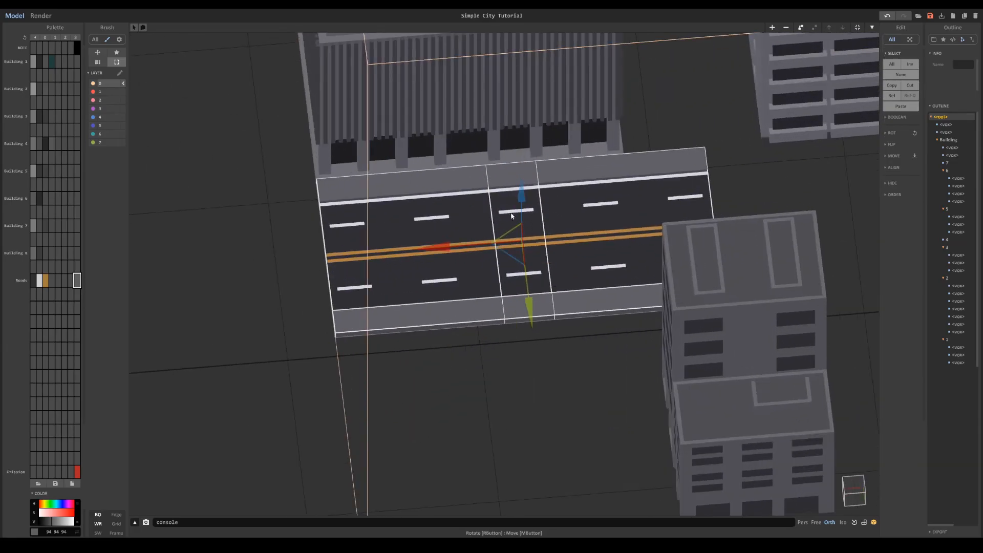
{"action": "left_click_drag", "start_coordinate": [468, 244], "coordinate": [804, 225], "text": "ctrl"}
- Preview the road between the buildings in render mode and return to modelling mode
{"action": "scroll", "coordinate": [667, 205], "scroll_direction": "down", "scroll_amount": 4}
{"action": "right_click_drag", "start_coordinate": [667, 205], "coordinate": [526, 338]}
{"action": "scroll", "coordinate": [702, 227], "scroll_direction": "down", "scroll_amount": 2}
{"action": "scroll", "coordinate": [571, 276], "scroll_direction": "down", "scroll_amount": 3}
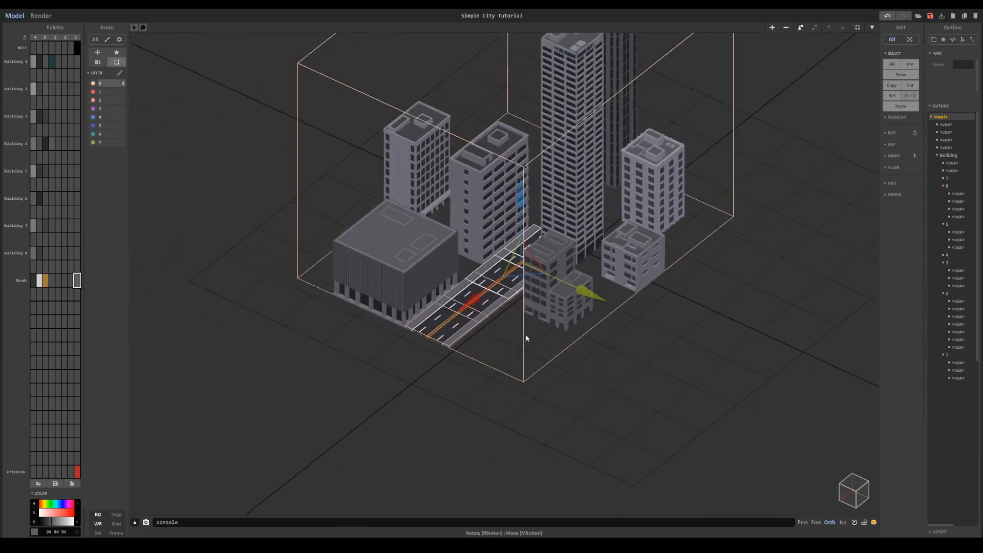
{"action": "left_click", "coordinate": [41, 16]}
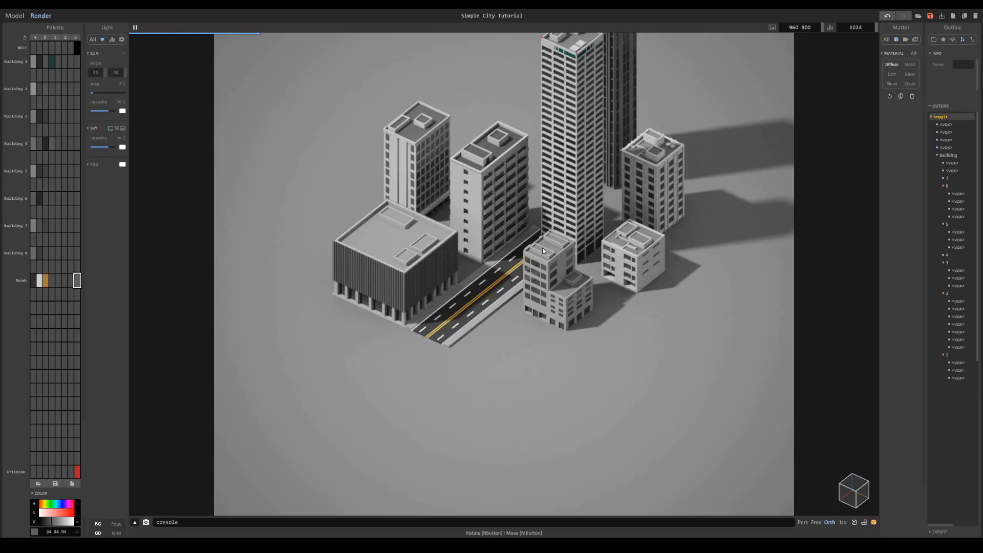
{"action": "left_click", "coordinate": [14, 16]}
- Duplicate pairs of road segments in line twice more, overlapping the ends to carry the road past the tall towers
{"action": "right_click_drag", "start_coordinate": [512, 246], "coordinate": [512, 297]}
{"action": "right_click_drag", "start_coordinate": [630, 189], "coordinate": [573, 305]}
{"action": "scroll", "coordinate": [573, 306], "scroll_direction": "up", "scroll_amount": 6}
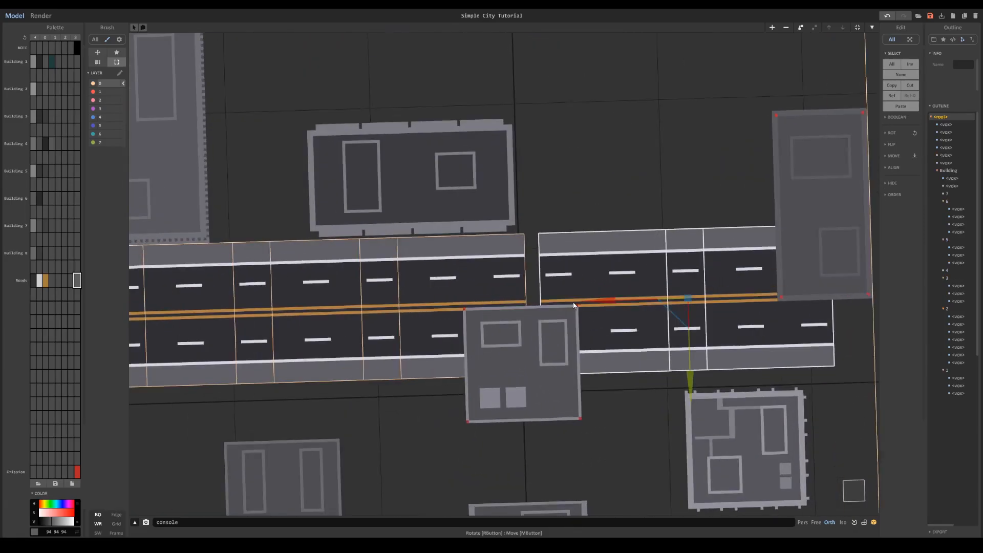
{"action": "left_click_drag", "start_coordinate": [573, 306], "coordinate": [531, 310]}
{"action": "right_click_drag", "start_coordinate": [528, 308], "coordinate": [559, 304]}
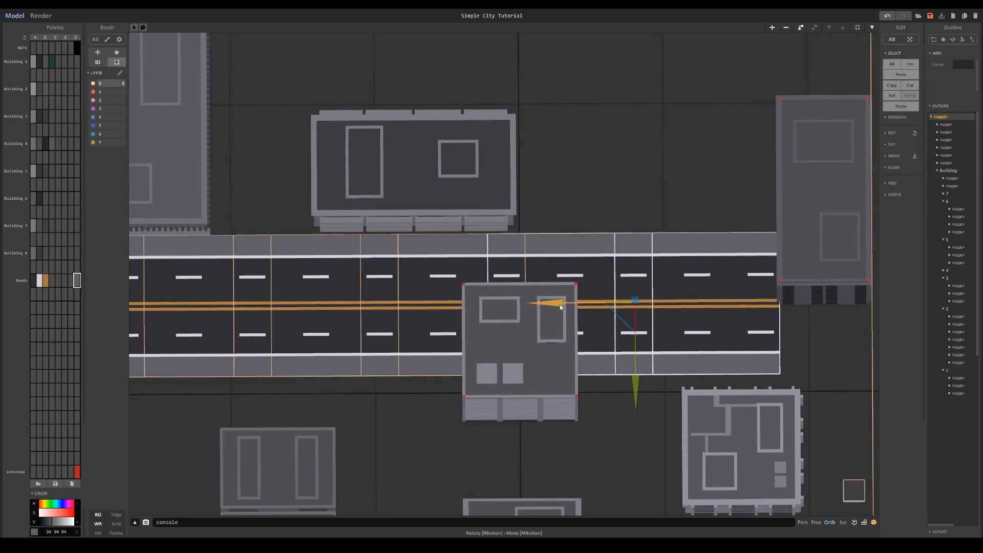
{"action": "left_click_drag", "start_coordinate": [561, 302], "coordinate": [817, 302]}
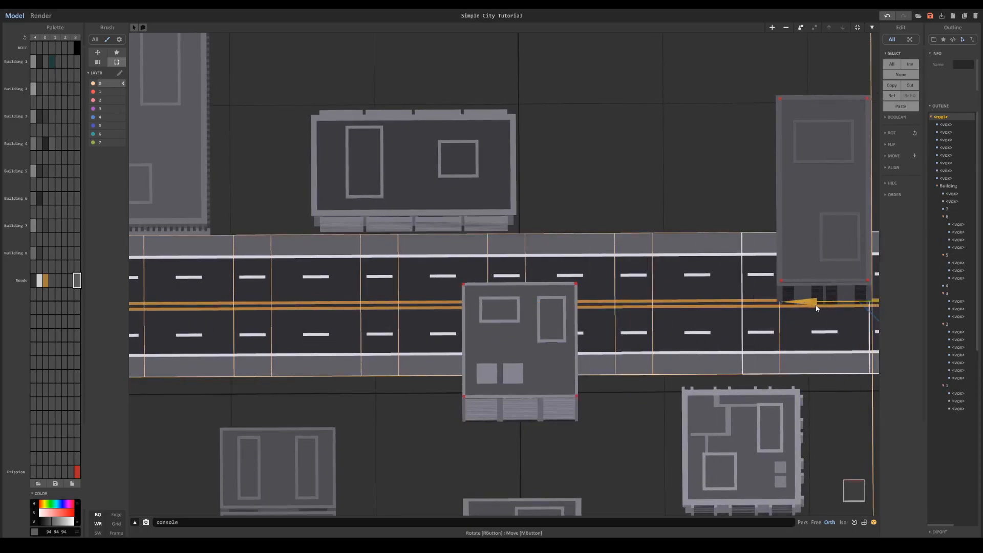
- View the whole city with its lengthened road and open the render preview
{"action": "right_click_drag", "start_coordinate": [817, 302], "coordinate": [750, 231]}
{"action": "scroll", "coordinate": [750, 230], "scroll_direction": "down", "scroll_amount": 5}
{"action": "right_click_drag", "start_coordinate": [606, 201], "coordinate": [588, 241]}
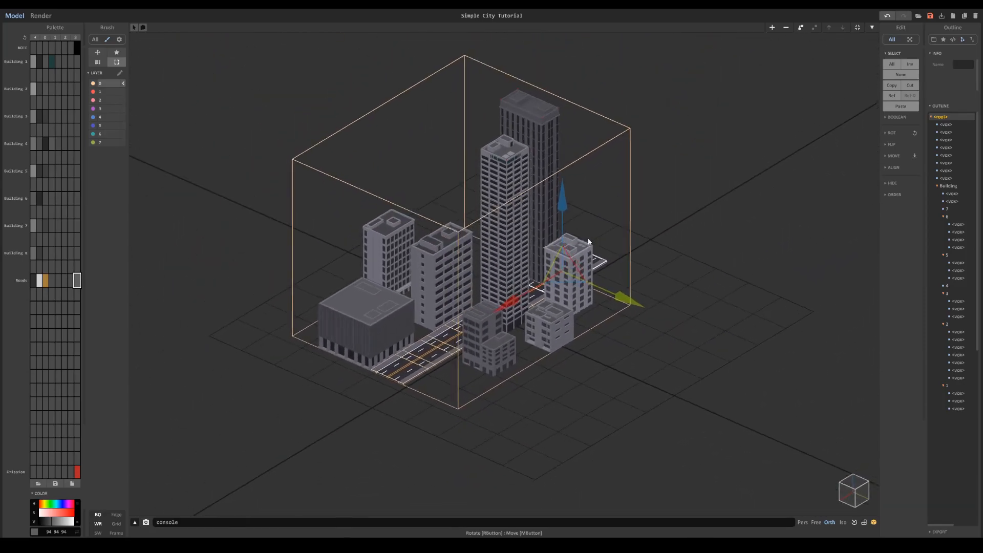
{"action": "left_click", "coordinate": [45, 17]}
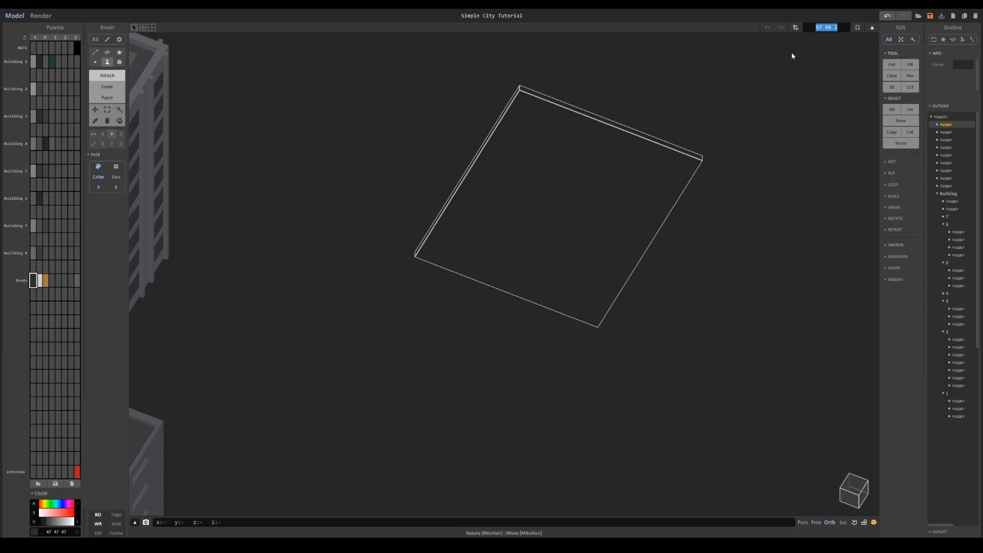
- Set the new voxel object's size to 30 × 30 × 30 and lay a dark road surface across its floor
{"action": "type", "text": "27"}
{"action": "key", "text": "Return"}
{"action": "left_click", "coordinate": [826, 27]}
{"action": "type", "text": "30"}
{"action": "key", "text": "Return"}
{"action": "left_click", "coordinate": [594, 212]}
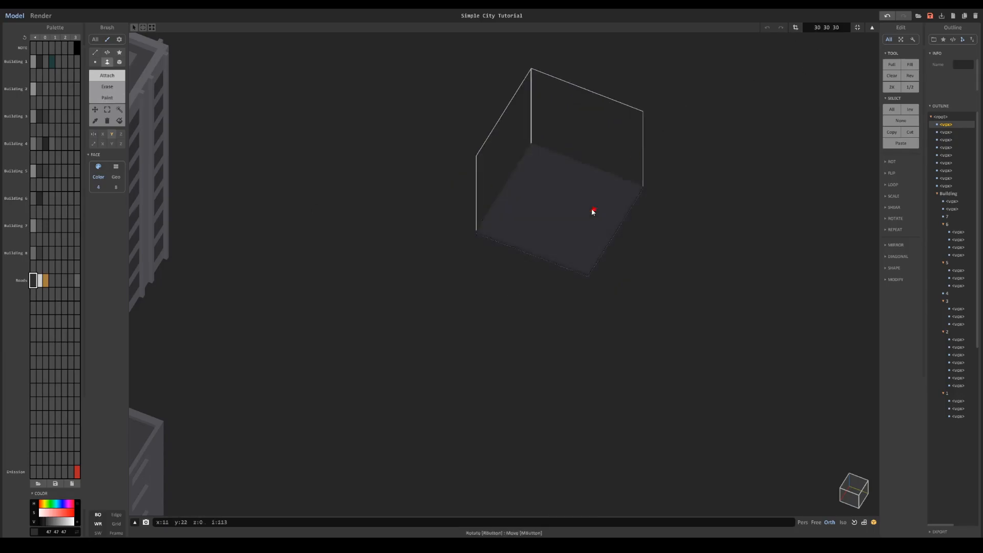
- Paint white edge lines along both long sides of the new road segment
{"action": "scroll", "coordinate": [594, 212], "scroll_direction": "up", "scroll_amount": 4}
{"action": "left_click", "coordinate": [39, 280]}
{"action": "left_click", "coordinate": [107, 98]}
{"action": "left_click", "coordinate": [119, 62]}
{"action": "left_click_drag", "start_coordinate": [484, 138], "coordinate": [402, 270]}
- Paint a double orange centre line along the new road segment, undoing misplaced strokes
{"action": "left_click", "coordinate": [45, 280]}
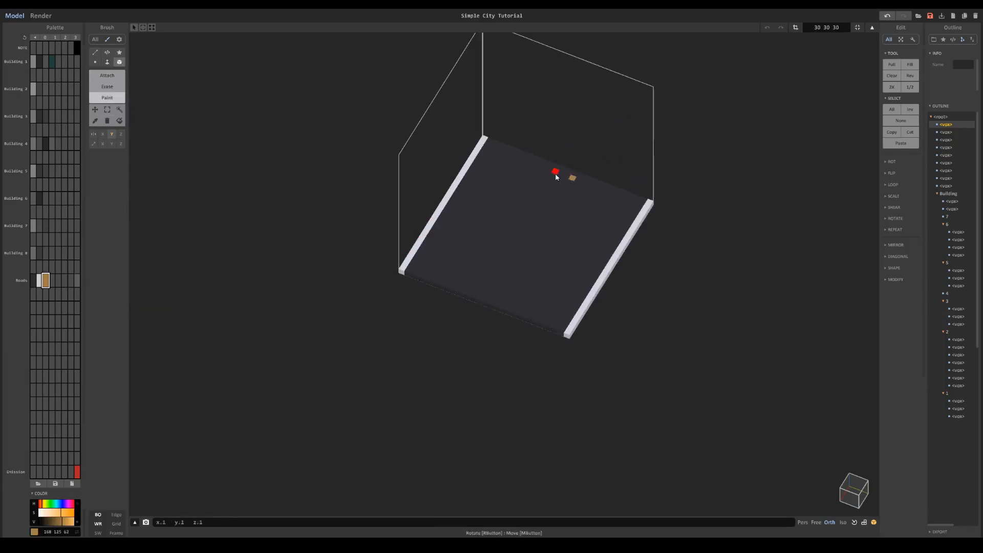
{"action": "left_click_drag", "start_coordinate": [561, 174], "coordinate": [508, 259]}
{"action": "key", "text": "ctrl+z"}
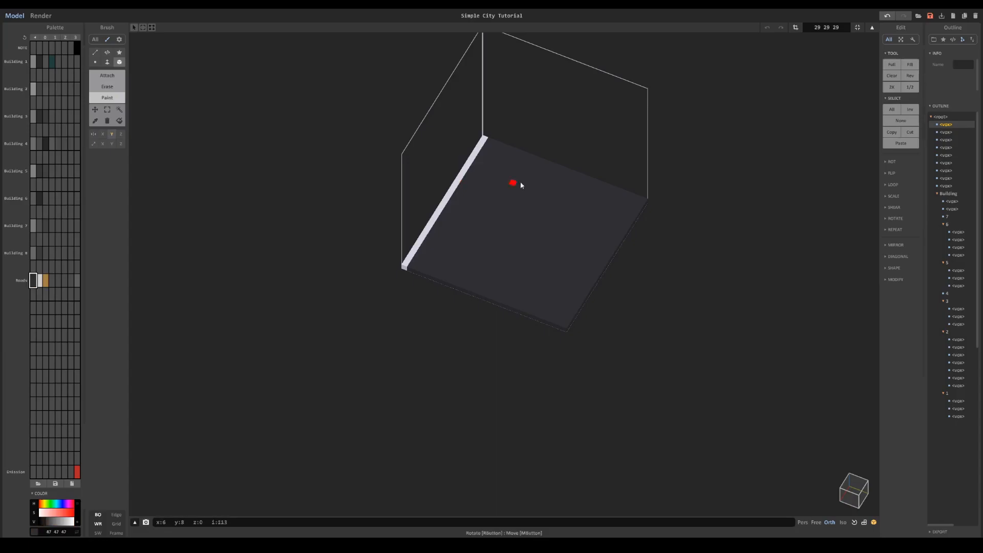
{"action": "left_click_drag", "start_coordinate": [645, 201], "coordinate": [565, 330]}
{"action": "left_click", "coordinate": [45, 280]}
{"action": "key", "text": "ctrl+z"}
{"action": "left_click_drag", "start_coordinate": [557, 169], "coordinate": [479, 296]}
{"action": "key", "text": "ctrl+z"}
- Extend the road object's volume beyond both edge lines and add grey sidewalks along its long sides
{"action": "scroll", "coordinate": [560, 172], "scroll_direction": "down", "scroll_amount": 3}
{"action": "left_click", "coordinate": [795, 28]}
{"action": "left_click_drag", "start_coordinate": [601, 246], "coordinate": [619, 252]}
{"action": "left_click_drag", "start_coordinate": [425, 179], "coordinate": [408, 173]}
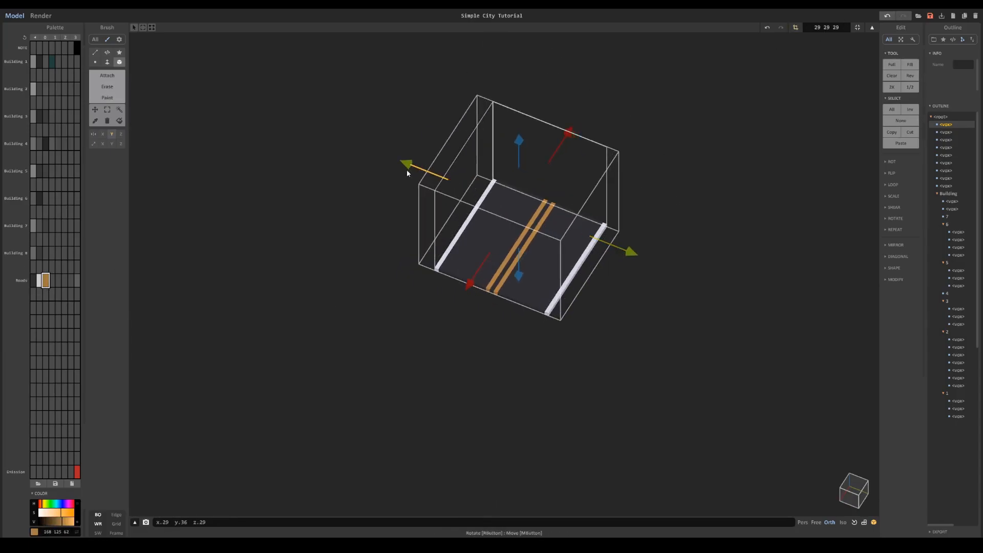
{"action": "left_click", "coordinate": [795, 28]}
{"action": "left_click", "coordinate": [107, 75]}
{"action": "left_click", "coordinate": [76, 280]}
{"action": "left_click_drag", "start_coordinate": [481, 179], "coordinate": [429, 265]}
{"action": "scroll", "coordinate": [588, 239], "scroll_direction": "down", "scroll_amount": 5}
- Return to object editing and move the narrow road segment between the buildings, up against the main road
{"action": "key", "text": "Tab"}
{"action": "left_click_drag", "start_coordinate": [476, 318], "coordinate": [429, 425]}
{"action": "left_click_drag", "start_coordinate": [496, 364], "coordinate": [353, 322]}
{"action": "scroll", "coordinate": [353, 321], "scroll_direction": "up", "scroll_amount": 3}
{"action": "left_click_drag", "start_coordinate": [280, 278], "coordinate": [263, 312]}
- Duplicate the narrow road segment in line with itself to carry the side road outward past the small buildings
{"action": "key", "text": "ctrl+c"}
{"action": "key", "text": "ctrl+v"}
{"action": "left_click_drag", "start_coordinate": [375, 274], "coordinate": [437, 293]}
{"action": "right_click_drag", "start_coordinate": [558, 256], "coordinate": [474, 268]}
{"action": "left_click", "coordinate": [476, 192], "text": "shift"}
{"action": "key", "text": "ctrl+g"}
{"action": "key", "text": "ctrl+z"}
{"action": "key", "text": "ctrl+u"}
{"action": "right_click_drag", "start_coordinate": [410, 202], "coordinate": [453, 204]}
{"action": "left_click_drag", "start_coordinate": [499, 284], "coordinate": [585, 395], "text": "ctrl"}
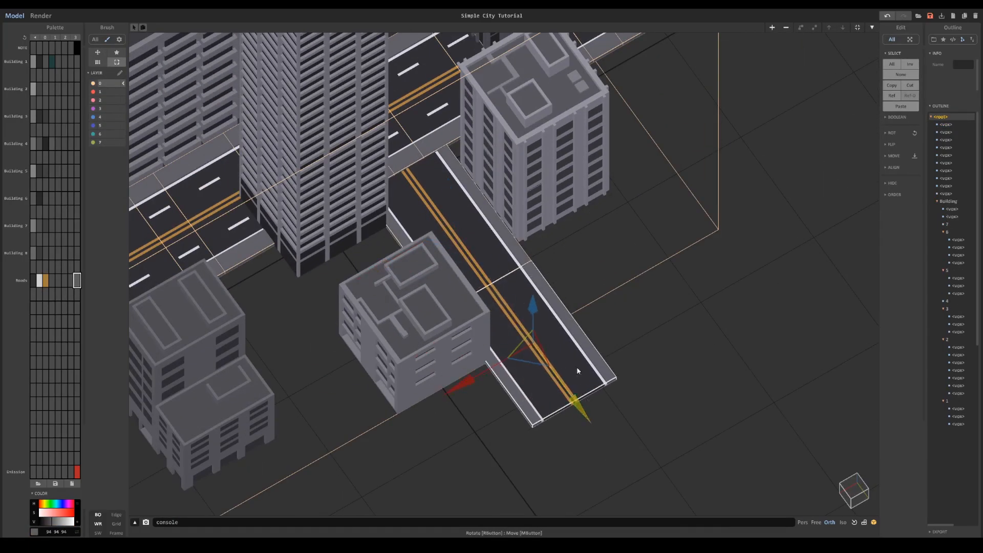
{"action": "right_click_drag", "start_coordinate": [586, 395], "coordinate": [635, 391]}
{"action": "scroll", "coordinate": [625, 368], "scroll_direction": "down", "scroll_amount": 3}
{"action": "left_click_drag", "start_coordinate": [606, 333], "coordinate": [707, 377], "text": "ctrl"}
{"action": "scroll", "coordinate": [691, 366], "scroll_direction": "down", "scroll_amount": 3}
- Place side-road segments on the opposite side of the main road, beside the boxy building, and preview the render
{"action": "left_click_drag", "start_coordinate": [650, 341], "coordinate": [389, 216], "text": "ctrl"}
{"action": "left_click_drag", "start_coordinate": [299, 273], "coordinate": [235, 413]}
{"action": "right_click_drag", "start_coordinate": [241, 399], "coordinate": [254, 442]}
{"action": "mouse_move", "coordinate": [333, 362]}
{"action": "left_mouse_down", "text": "ctrl"}
{"action": "mouse_move", "coordinate": [394, 374]}
{"action": "mouse_move", "coordinate": [267, 323]}
{"action": "left_mouse_up", "text": "ctrl"}
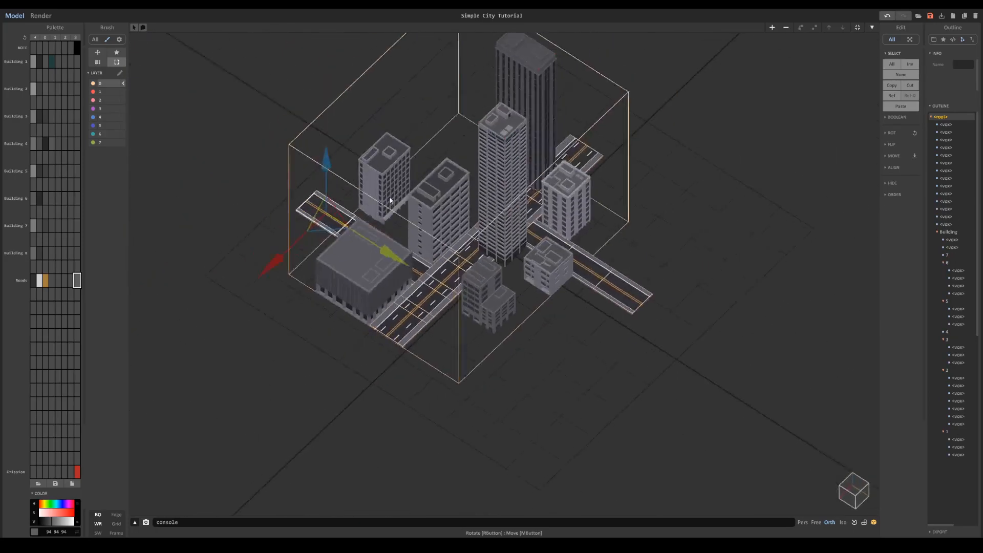
{"action": "left_click", "coordinate": [40, 15]}
{"action": "left_click", "coordinate": [15, 15]}
- Lengthen both side roads outward at their outer ends
{"action": "right_click_drag", "start_coordinate": [384, 310], "coordinate": [391, 334]}
{"action": "left_click_drag", "start_coordinate": [379, 310], "coordinate": [337, 286], "text": "ctrl"}
{"action": "left_click", "coordinate": [640, 348]}
{"action": "left_click_drag", "start_coordinate": [657, 362], "coordinate": [700, 392], "text": "ctrl"}
- Duplicate a main-road segment and place the copy in line at the road's near end
{"action": "left_click", "coordinate": [471, 314], "text": "shift"}
{"action": "key", "text": "ctrl+c"}
{"action": "key", "text": "ctrl+v"}
{"action": "left_click_drag", "start_coordinate": [383, 350], "coordinate": [281, 427]}
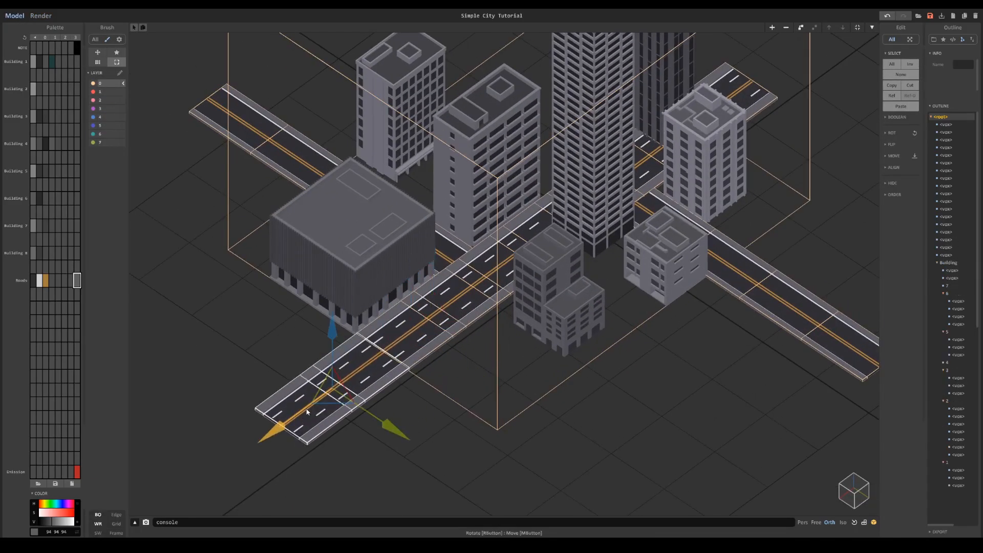
- Render the whole city with its main and side roads, and return to modelling mode
{"action": "scroll", "coordinate": [478, 315], "scroll_direction": "down", "scroll_amount": 5}
{"action": "right_click_drag", "start_coordinate": [478, 314], "coordinate": [486, 287]}
{"action": "left_click", "coordinate": [493, 265]}
{"action": "left_click", "coordinate": [41, 16]}
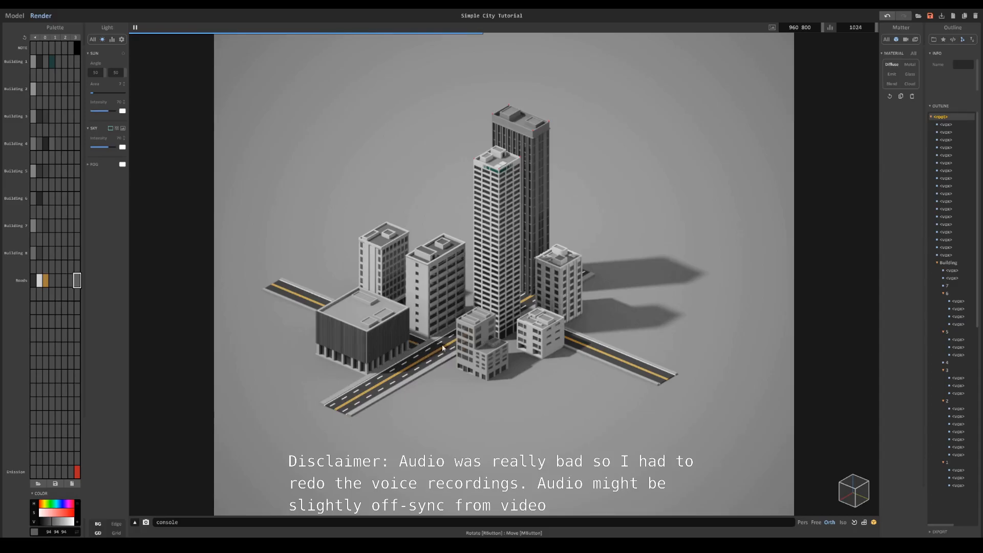
{"action": "left_click", "coordinate": [15, 16]}
- Merge the road pieces at the junction beside the boxy building into one object and open it for voxel editing
{"action": "scroll", "coordinate": [518, 289], "scroll_direction": "up", "scroll_amount": 6}
{"action": "right_click_drag", "start_coordinate": [519, 290], "coordinate": [493, 290]}
{"action": "left_click", "coordinate": [482, 288]}
{"action": "left_click", "coordinate": [432, 307], "text": "shift"}
{"action": "left_click", "coordinate": [443, 252], "text": "shift"}
{"action": "right_click_drag", "start_coordinate": [420, 303], "coordinate": [479, 261]}
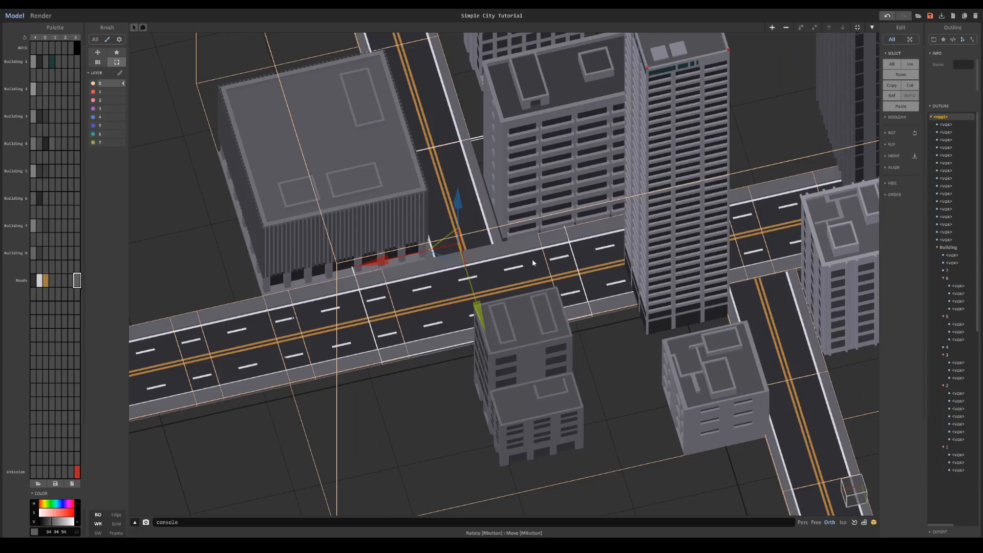
{"action": "key", "text": "Tab"}
- Erase the main road's sidewalk and white edge line where the side road meets it
{"action": "scroll", "coordinate": [499, 340], "scroll_direction": "up", "scroll_amount": 3}
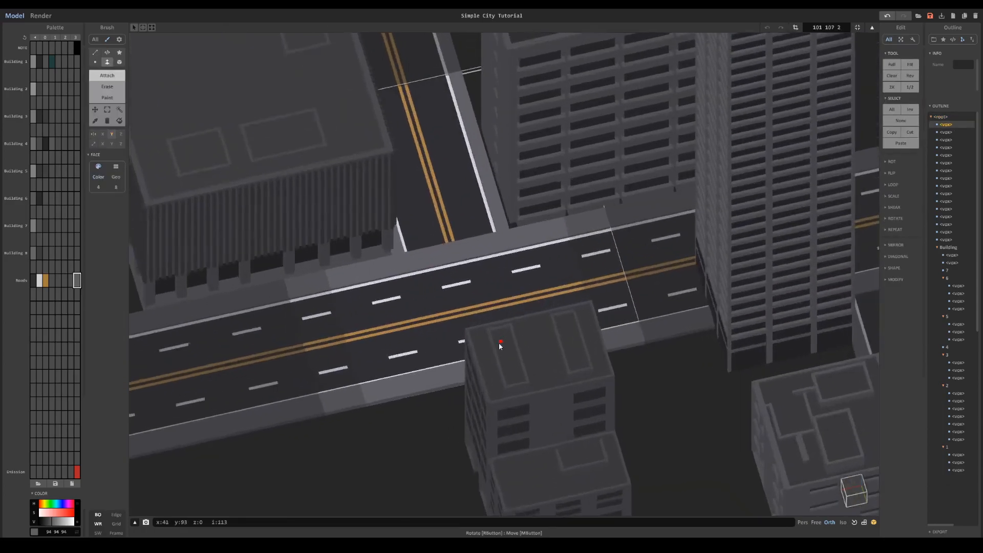
{"action": "right_click_drag", "start_coordinate": [500, 342], "coordinate": [472, 336]}
{"action": "scroll", "coordinate": [469, 332], "scroll_direction": "up", "scroll_amount": 3}
{"action": "left_click", "coordinate": [106, 87]}
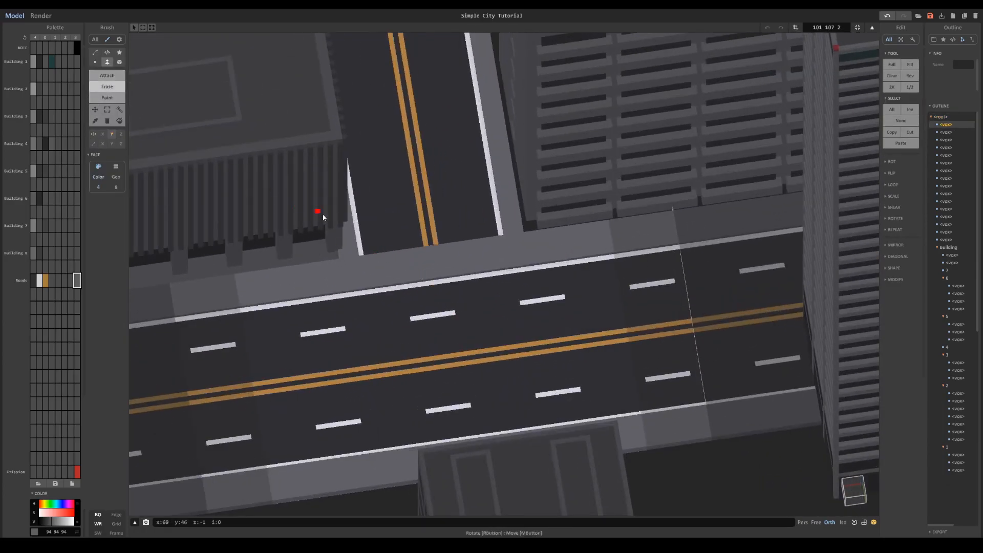
{"action": "scroll", "coordinate": [324, 218], "scroll_direction": "up", "scroll_amount": 3}
{"action": "left_click", "coordinate": [119, 62]}
{"action": "mouse_move", "coordinate": [317, 253]}
{"action": "left_mouse_down"}
{"action": "mouse_move", "coordinate": [486, 258]}
{"action": "mouse_move", "coordinate": [509, 271]}
{"action": "left_mouse_up"}
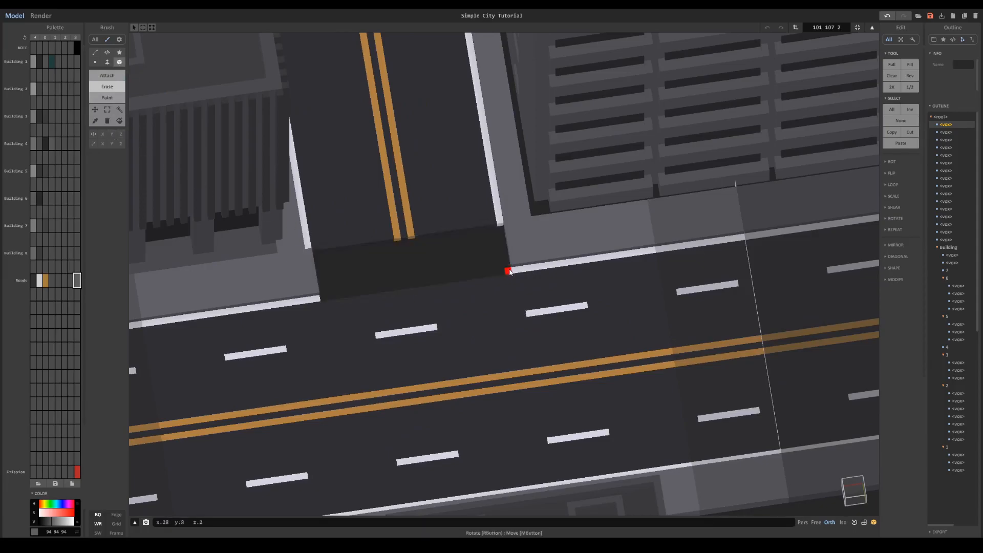
- Extend the side road's white edge line to the junction corner beside the boxy building
{"action": "left_click", "coordinate": [308, 244], "text": "alt"}
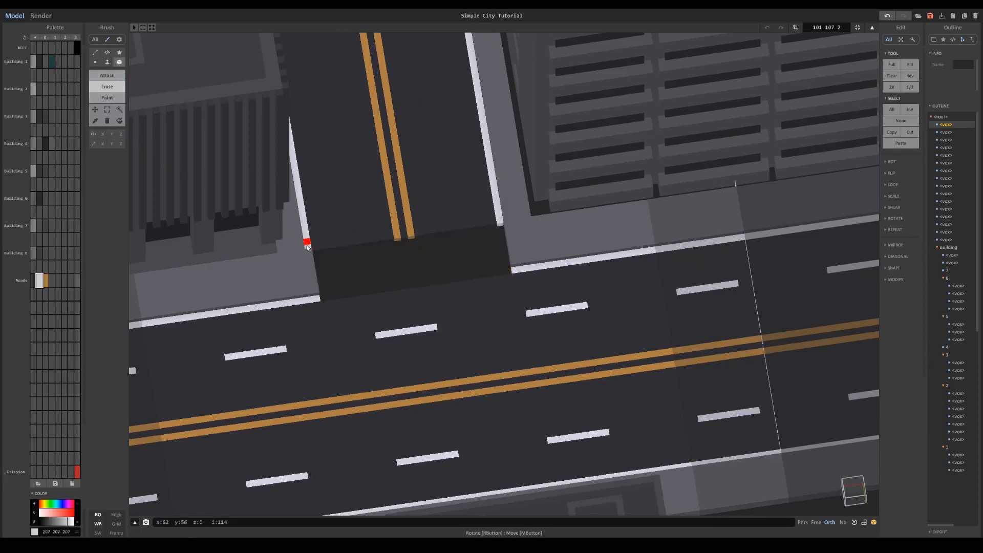
{"action": "left_click", "coordinate": [108, 96]}
{"action": "left_click_drag", "start_coordinate": [313, 261], "coordinate": [315, 291]}
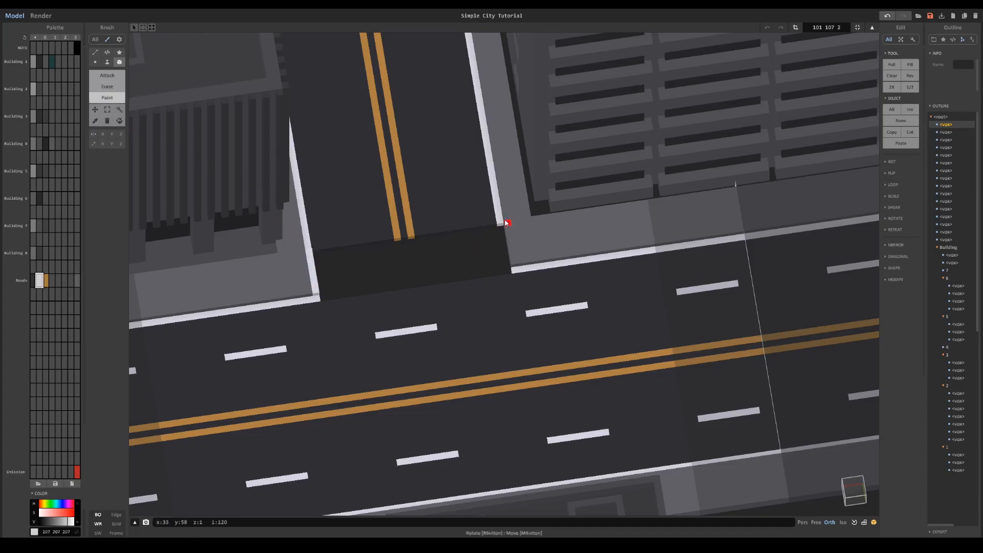
- Finish the junction's sidewalk corner beside the office block, trimming voxels and joining the white edge lines
{"action": "right_click_drag", "start_coordinate": [342, 262], "coordinate": [288, 247]}
{"action": "scroll", "coordinate": [428, 281], "scroll_direction": "up", "scroll_amount": 3}
{"action": "middle_click_drag", "start_coordinate": [445, 280], "coordinate": [371, 208]}
{"action": "key", "text": "ctrl+z"}
{"action": "left_click", "coordinate": [106, 87]}
{"action": "left_click_drag", "start_coordinate": [375, 266], "coordinate": [357, 317]}
{"action": "left_click_drag", "start_coordinate": [373, 269], "coordinate": [333, 313]}
{"action": "left_click", "coordinate": [106, 76]}
{"action": "left_click_drag", "start_coordinate": [396, 277], "coordinate": [342, 317]}
{"action": "right_click_drag", "start_coordinate": [363, 325], "coordinate": [544, 338]}
{"action": "middle_click_drag", "start_coordinate": [415, 354], "coordinate": [508, 287]}
{"action": "left_click_drag", "start_coordinate": [416, 347], "coordinate": [455, 394]}
- Fill the erased opening at the junction with dark road surface
{"action": "left_click", "coordinate": [33, 280]}
{"action": "left_click", "coordinate": [107, 62]}
{"action": "left_click", "coordinate": [407, 451]}
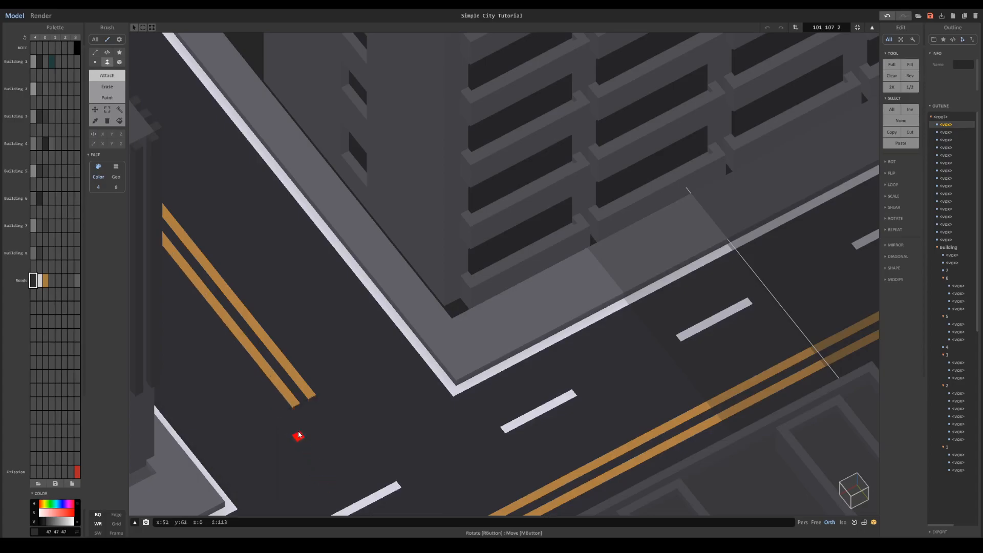
{"action": "left_click", "coordinate": [294, 428]}
{"action": "left_click", "coordinate": [292, 403], "text": "alt"}
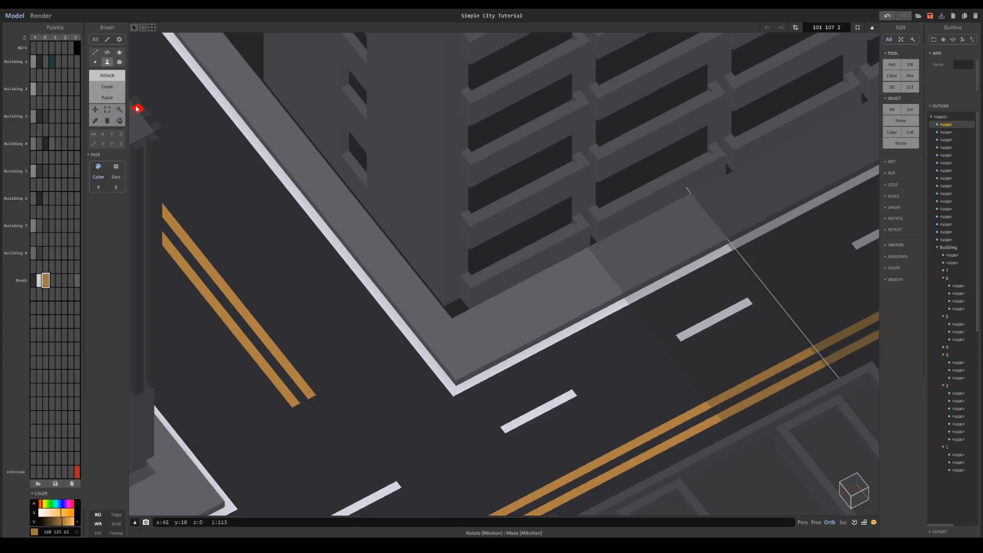
- Extend the side road's double orange centre line into the filled junction opening
{"action": "left_click", "coordinate": [118, 97]}
{"action": "middle_click_drag", "start_coordinate": [254, 242], "coordinate": [198, 115]}
{"action": "left_click", "coordinate": [119, 61]}
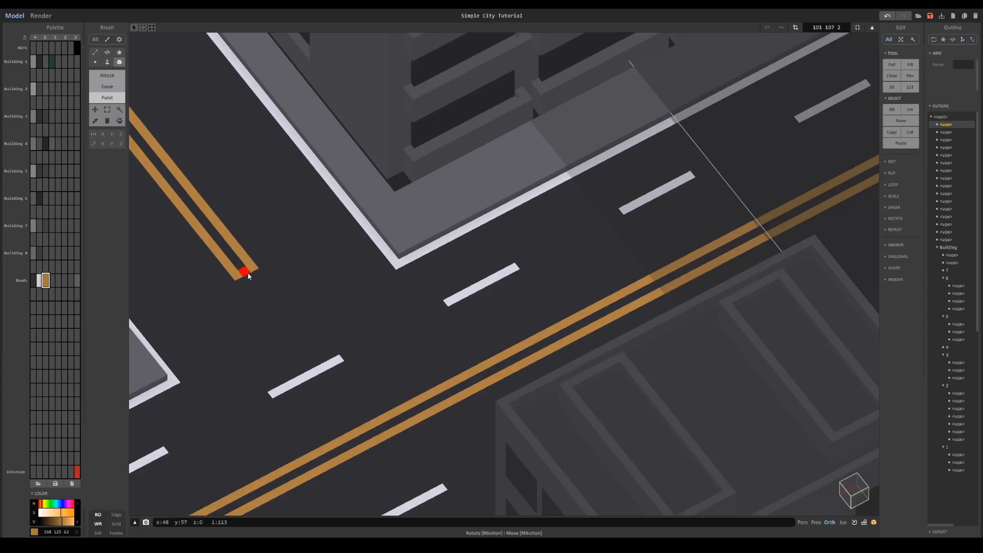
{"action": "left_click_drag", "start_coordinate": [263, 285], "coordinate": [294, 321]}
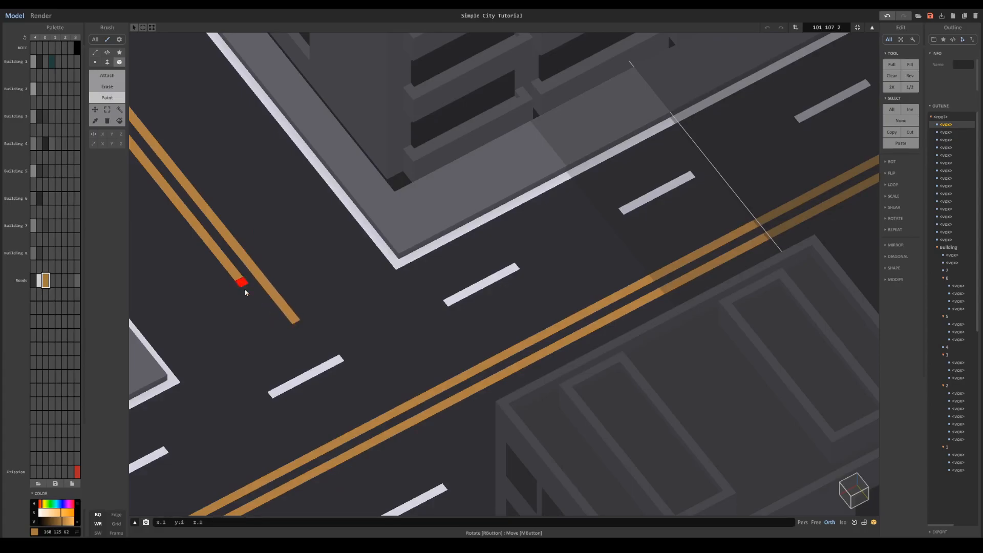
{"action": "left_click_drag", "start_coordinate": [243, 286], "coordinate": [278, 335]}
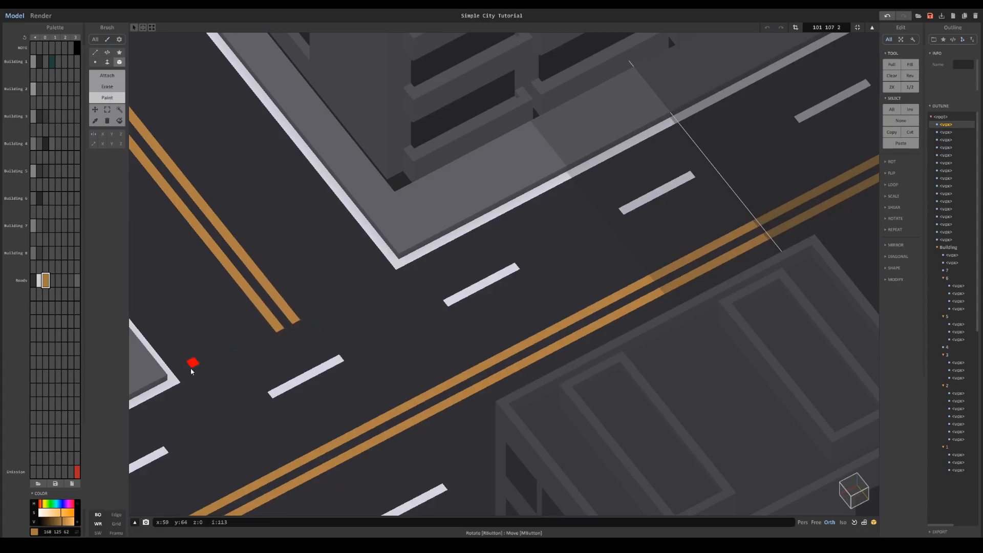
- Paint a crosswalk of evenly spaced white stripes across the mouth of the side road
{"action": "left_click", "coordinate": [180, 381], "text": "alt"}
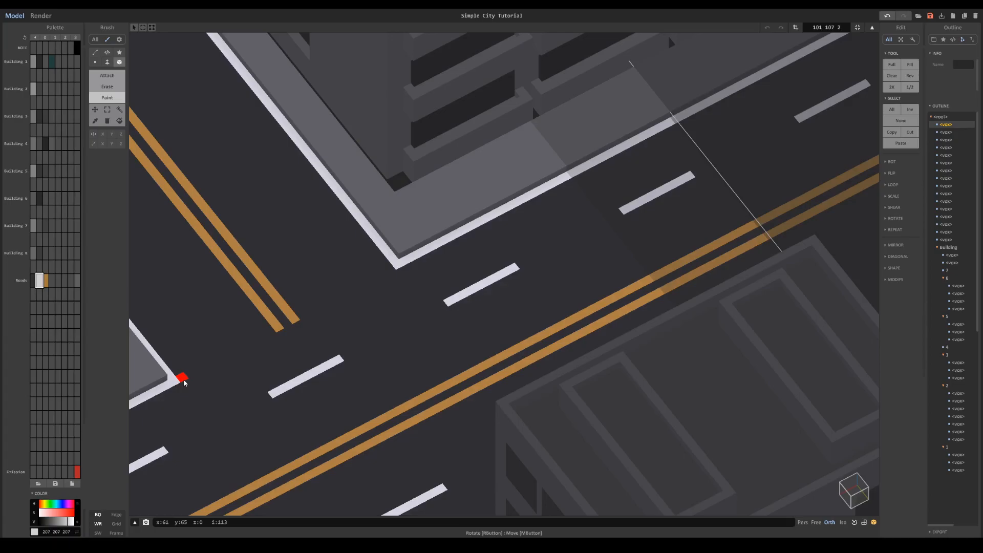
{"action": "left_click_drag", "start_coordinate": [195, 377], "coordinate": [172, 348]}
{"action": "middle_click_drag", "start_coordinate": [230, 213], "coordinate": [329, 179]}
{"action": "scroll", "coordinate": [327, 178], "scroll_direction": "up", "scroll_amount": 2}
{"action": "left_click", "coordinate": [119, 110]}
{"action": "left_click_drag", "start_coordinate": [231, 341], "coordinate": [269, 318], "text": "ctrl"}
{"action": "key", "text": "g"}
- Return to object editing and delete the plain road pieces at the second junction
{"action": "scroll", "coordinate": [269, 318], "scroll_direction": "down", "scroll_amount": 10}
{"action": "mouse_move", "coordinate": [635, 194]}
{"action": "right_mouse_down"}
{"action": "mouse_move", "coordinate": [613, 208]}
{"action": "mouse_move", "coordinate": [647, 254]}
{"action": "mouse_move", "coordinate": [693, 247]}
{"action": "mouse_move", "coordinate": [687, 293]}
{"action": "mouse_move", "coordinate": [544, 254]}
{"action": "right_mouse_up"}
{"action": "key", "text": "Tab"}
{"action": "left_click", "coordinate": [696, 246]}
{"action": "left_click", "coordinate": [694, 239]}
{"action": "left_click", "coordinate": [659, 271], "text": "shift"}
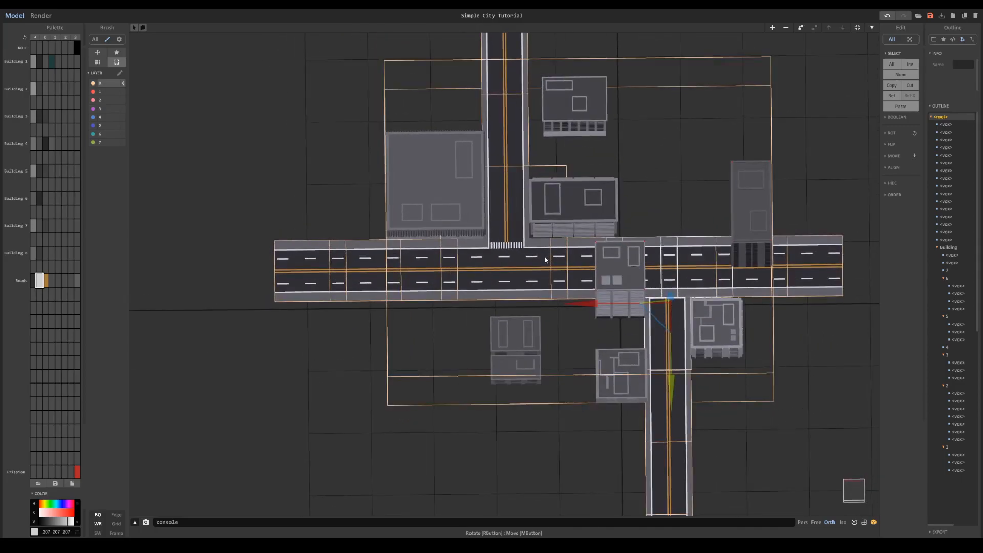
{"action": "key", "text": "Delete"}
- Place a rotated copy of the crosswalk junction in the main road where the second side road branches off
{"action": "left_click", "coordinate": [518, 278]}
{"action": "left_click_drag", "start_coordinate": [442, 234], "coordinate": [667, 357], "text": "ctrl"}
{"action": "scroll", "coordinate": [733, 332], "scroll_direction": "up", "scroll_amount": 5}
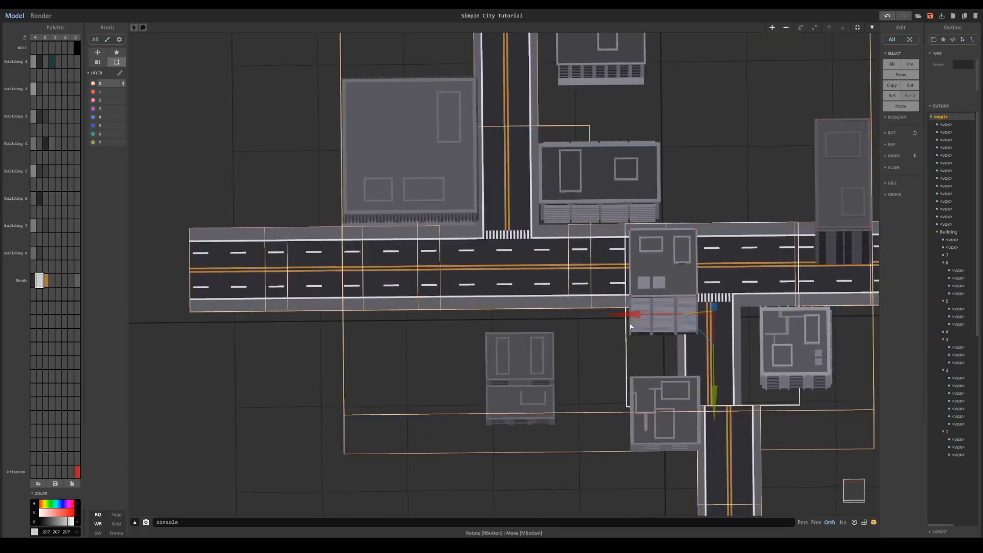
- Align the copied crosswalk junction with the second side road
{"action": "middle_click_drag", "start_coordinate": [734, 331], "coordinate": [496, 281]}
{"action": "left_click_drag", "start_coordinate": [456, 278], "coordinate": [477, 278]}
{"action": "right_click_drag", "start_coordinate": [600, 215], "coordinate": [627, 156]}
{"action": "scroll", "coordinate": [627, 155], "scroll_direction": "down", "scroll_amount": 4}
{"action": "mouse_move", "coordinate": [579, 247]}
{"action": "right_mouse_down"}
{"action": "mouse_move", "coordinate": [587, 236]}
{"action": "mouse_move", "coordinate": [587, 254]}
{"action": "right_mouse_up"}
- Move the whole building group off the roads, leaving the road layout clear
{"action": "scroll", "coordinate": [581, 258], "scroll_direction": "down", "scroll_amount": 3}
{"action": "left_click", "coordinate": [427, 224]}
{"action": "left_click_drag", "start_coordinate": [502, 232], "coordinate": [269, 125]}
{"action": "middle_click_drag", "start_coordinate": [340, 191], "coordinate": [461, 258]}
{"action": "left_click_drag", "start_coordinate": [296, 182], "coordinate": [362, 133]}
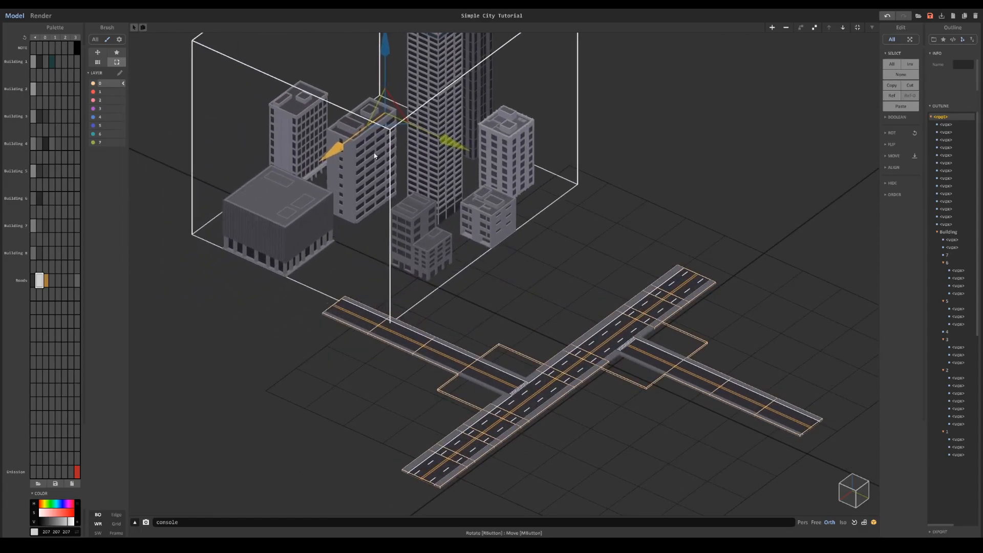
- Adjust the outer segments of both side roads along their length
{"action": "scroll", "coordinate": [428, 207], "scroll_direction": "down", "scroll_amount": 5}
{"action": "middle_click_drag", "start_coordinate": [446, 213], "coordinate": [467, 219]}
{"action": "scroll", "coordinate": [589, 285], "scroll_direction": "up", "scroll_amount": 3}
{"action": "left_click", "coordinate": [610, 278]}
{"action": "scroll", "coordinate": [552, 256], "scroll_direction": "up", "scroll_amount": 3}
{"action": "scroll", "coordinate": [551, 243], "scroll_direction": "down", "scroll_amount": 3}
{"action": "left_click", "coordinate": [361, 279]}
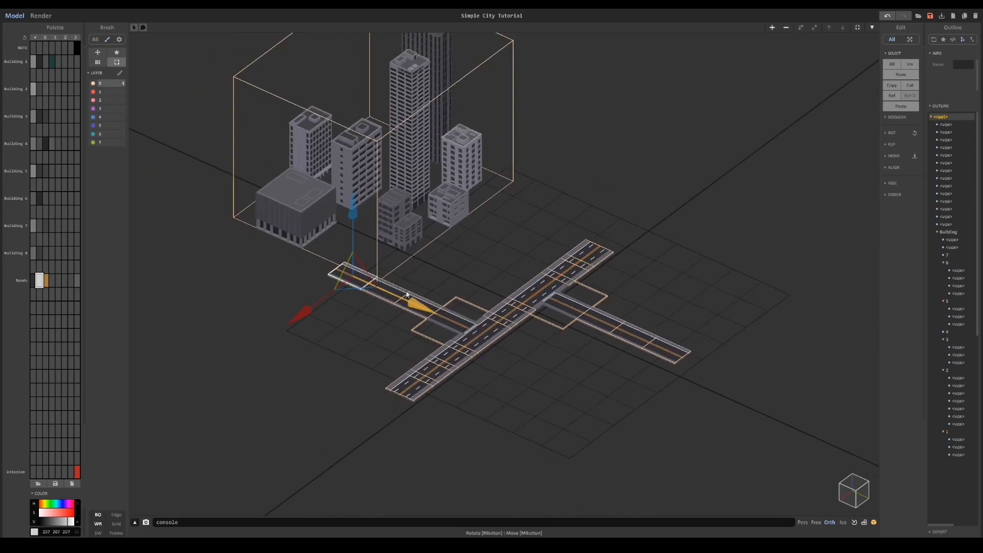
- Move the building group farther from the roads and assign all road pieces to layer 3
{"action": "scroll", "coordinate": [385, 213], "scroll_direction": "down", "scroll_amount": 3}
{"action": "right_click_drag", "start_coordinate": [385, 213], "coordinate": [426, 171]}
{"action": "right_click_drag", "start_coordinate": [419, 314], "coordinate": [146, 154]}
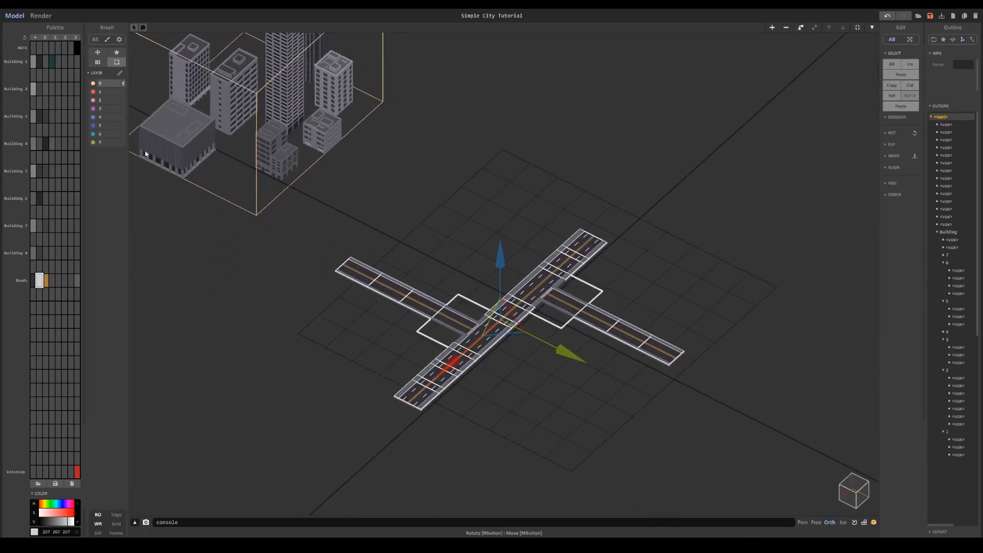
{"action": "left_click", "coordinate": [124, 109]}
{"action": "left_click", "coordinate": [440, 224]}
- Move the building group back beside the roads and open it to edit its individual buildings
{"action": "left_click", "coordinate": [307, 103]}
{"action": "left_click_drag", "start_coordinate": [311, 101], "coordinate": [486, 193]}
{"action": "left_click", "coordinate": [505, 222]}
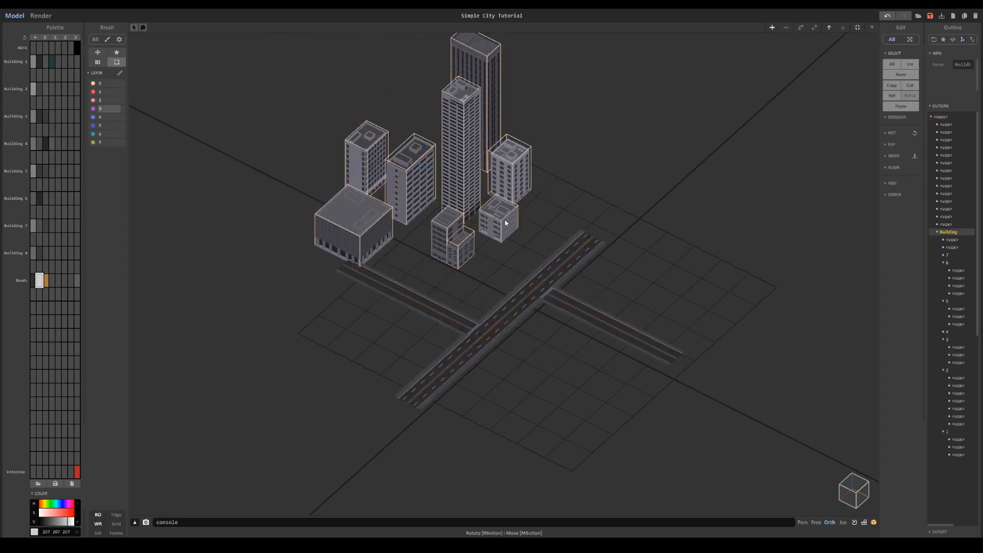
- Move the small low-rise building to the outer end of the side road, against its sidewalk
{"action": "scroll", "coordinate": [498, 262], "scroll_direction": "up", "scroll_amount": 1}
{"action": "left_click", "coordinate": [503, 202]}
{"action": "scroll", "coordinate": [503, 202], "scroll_direction": "up", "scroll_amount": 4}
{"action": "middle_click_drag", "start_coordinate": [503, 202], "coordinate": [470, 274]}
{"action": "left_click_drag", "start_coordinate": [515, 275], "coordinate": [816, 424]}
{"action": "scroll", "coordinate": [816, 424], "scroll_direction": "up", "scroll_amount": 2}
{"action": "middle_click_drag", "start_coordinate": [816, 424], "coordinate": [687, 302]}
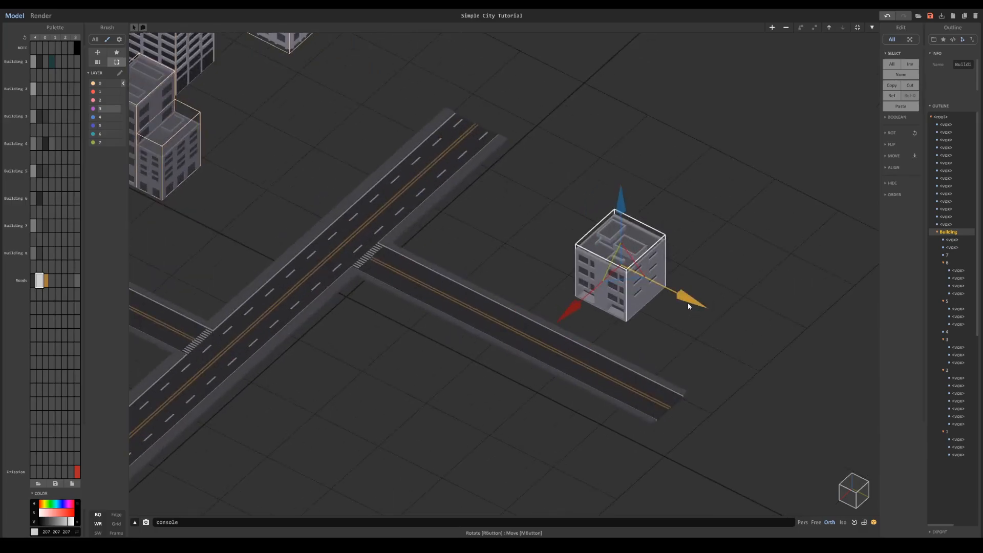
{"action": "left_click_drag", "start_coordinate": [687, 305], "coordinate": [750, 336]}
{"action": "left_click_drag", "start_coordinate": [655, 330], "coordinate": [636, 363]}
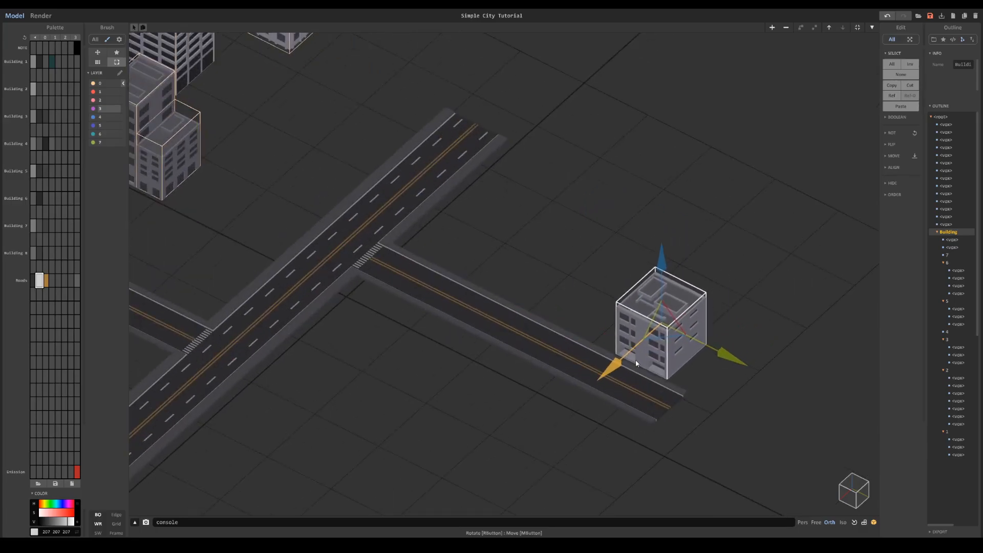
{"action": "left_click_drag", "start_coordinate": [707, 355], "coordinate": [733, 368]}
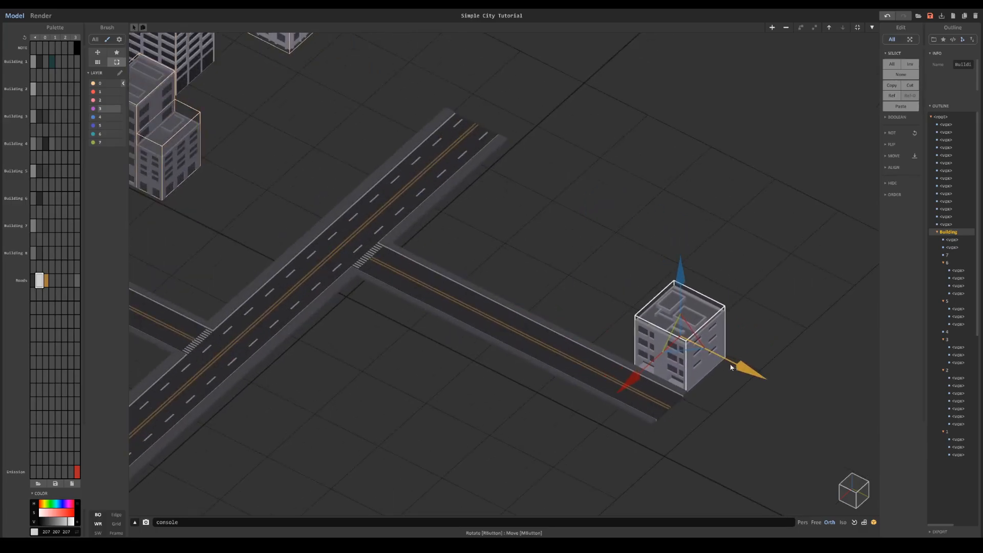
- Move the tallest skyscraper, the one with banded balconies, up beside the far end of the main road
{"action": "scroll", "coordinate": [626, 329], "scroll_direction": "down", "scroll_amount": 5}
{"action": "left_click", "coordinate": [443, 161]}
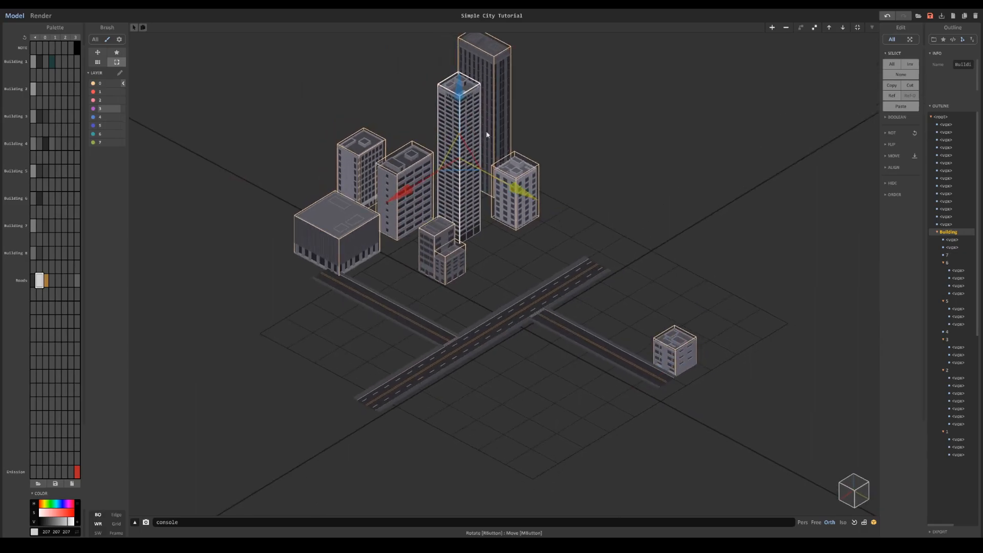
{"action": "right_click_drag", "start_coordinate": [485, 131], "coordinate": [520, 162]}
{"action": "right_click_drag", "start_coordinate": [469, 262], "coordinate": [512, 222]}
{"action": "middle_click_drag", "start_coordinate": [519, 185], "coordinate": [522, 233]}
{"action": "left_click_drag", "start_coordinate": [508, 235], "coordinate": [581, 289]}
- Move the dark vertically striped tower across the main road and align it along the road's sidewalk
{"action": "left_click", "coordinate": [480, 214]}
{"action": "left_click_drag", "start_coordinate": [545, 198], "coordinate": [687, 291]}
{"action": "left_click_drag", "start_coordinate": [615, 269], "coordinate": [558, 332]}
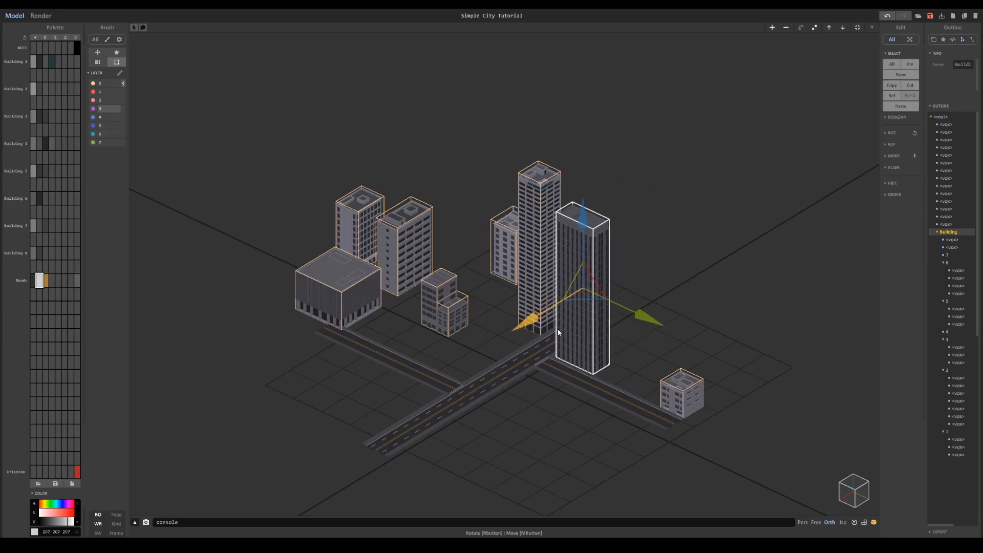
{"action": "scroll", "coordinate": [636, 403], "scroll_direction": "up", "scroll_amount": 4}
{"action": "left_click_drag", "start_coordinate": [608, 246], "coordinate": [608, 245]}
{"action": "left_click_drag", "start_coordinate": [494, 245], "coordinate": [548, 213]}
{"action": "right_click_drag", "start_coordinate": [551, 218], "coordinate": [607, 207]}
{"action": "left_click_drag", "start_coordinate": [603, 131], "coordinate": [599, 130]}
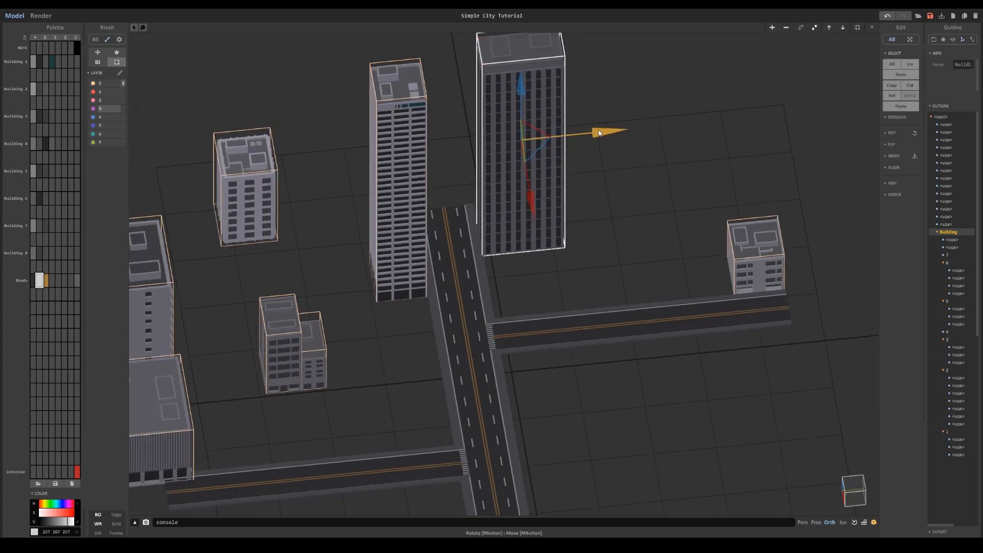
{"action": "right_click_drag", "start_coordinate": [598, 133], "coordinate": [471, 153]}
- Move the mid-rise block to the corner where the main road meets the nearer side road
{"action": "left_click", "coordinate": [500, 166]}
{"action": "left_click", "coordinate": [313, 136]}
{"action": "left_click_drag", "start_coordinate": [313, 136], "coordinate": [473, 284]}
{"action": "right_click_drag", "start_coordinate": [473, 284], "coordinate": [407, 259]}
{"action": "left_click_drag", "start_coordinate": [407, 258], "coordinate": [316, 337]}
{"action": "right_click_drag", "start_coordinate": [316, 336], "coordinate": [624, 434]}
{"action": "right_click_drag", "start_coordinate": [378, 277], "coordinate": [453, 279]}
{"action": "scroll", "coordinate": [455, 280], "scroll_direction": "down", "scroll_amount": 5}
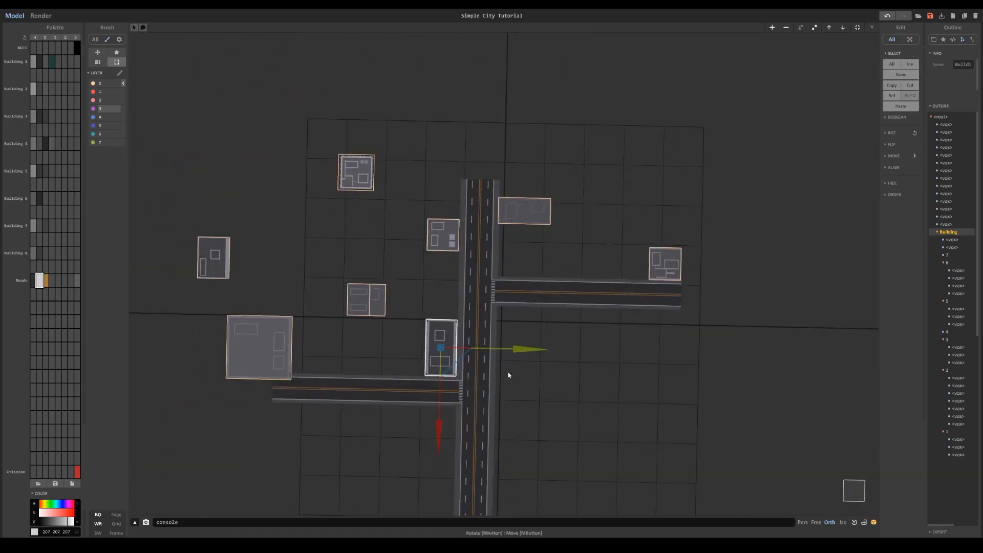
- Move the wide low building across the main road into the corner beside the opposite side road
{"action": "middle_click_drag", "start_coordinate": [631, 419], "coordinate": [699, 374]}
{"action": "scroll", "coordinate": [699, 374], "scroll_direction": "up", "scroll_amount": 5}
{"action": "left_click", "coordinate": [236, 322]}
{"action": "left_click_drag", "start_coordinate": [322, 325], "coordinate": [730, 338]}
{"action": "left_click_drag", "start_coordinate": [644, 390], "coordinate": [650, 368]}
- Move the two-part low building across the main road beside the dark tower and preview the layout in a render
{"action": "left_click", "coordinate": [410, 249]}
{"action": "left_click", "coordinate": [391, 249], "text": "shift"}
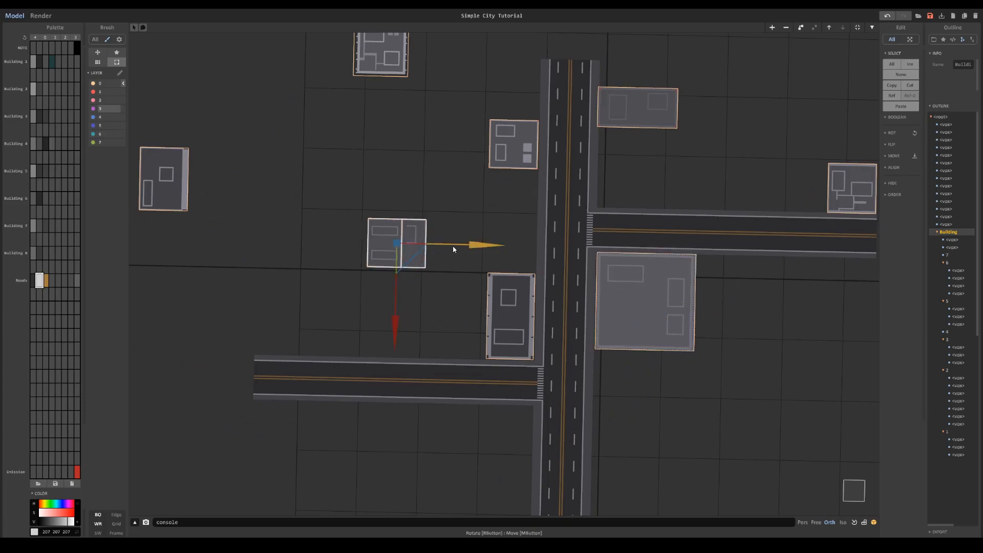
{"action": "left_click", "coordinate": [41, 15]}
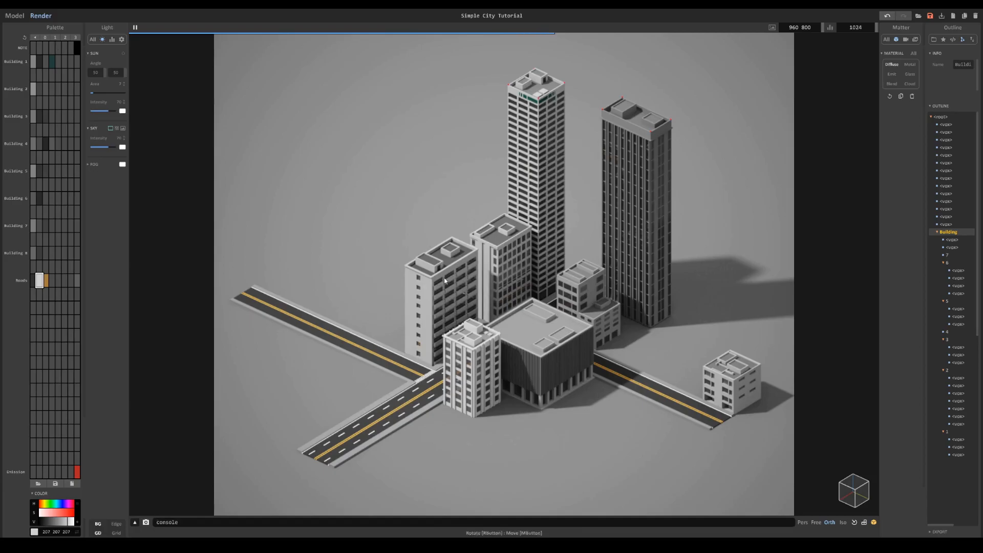
{"action": "left_click", "coordinate": [15, 15]}
- Duplicate the corner mid-rise block, rotate the copy, and set it back along the side road behind the original
{"action": "right_click_drag", "start_coordinate": [462, 300], "coordinate": [466, 301]}
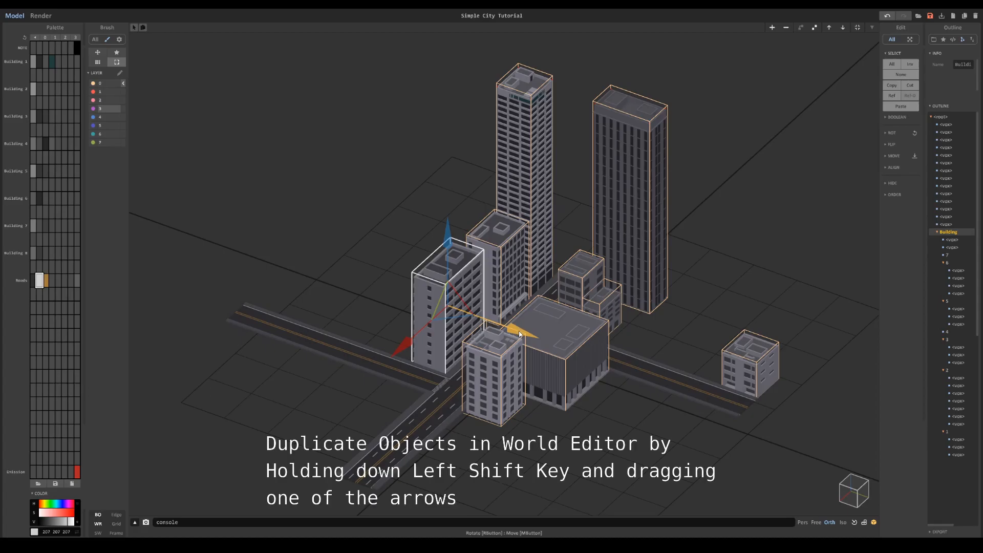
{"action": "left_click_drag", "start_coordinate": [517, 334], "coordinate": [472, 223], "text": "shift"}
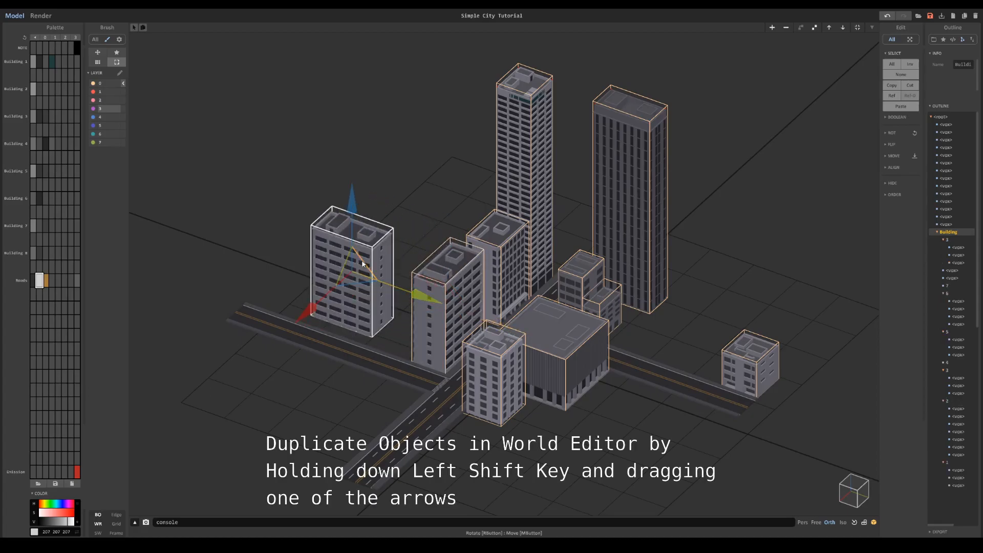
{"action": "left_click_drag", "start_coordinate": [353, 279], "coordinate": [473, 286]}
{"action": "left_click_drag", "start_coordinate": [384, 295], "coordinate": [392, 288]}
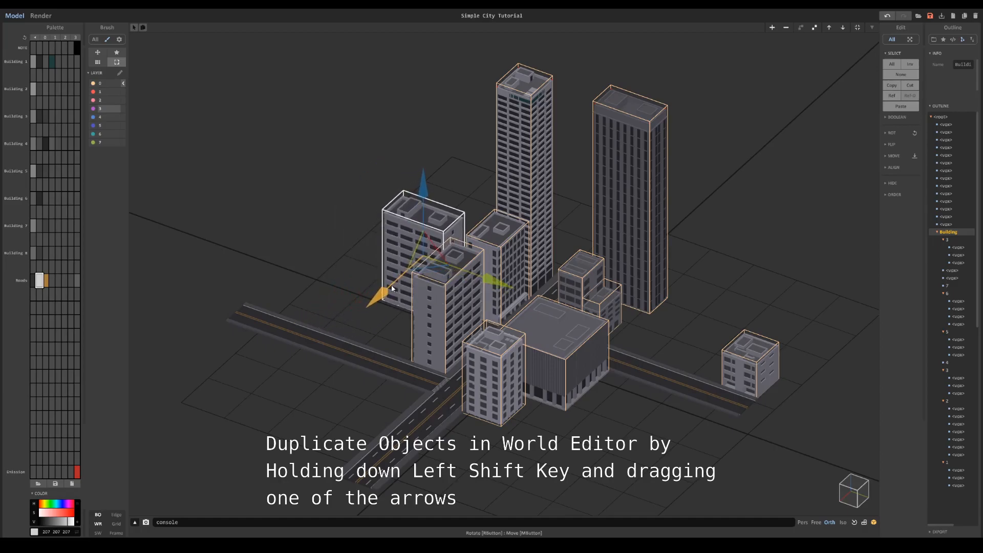
{"action": "left_click_drag", "start_coordinate": [488, 284], "coordinate": [460, 274]}
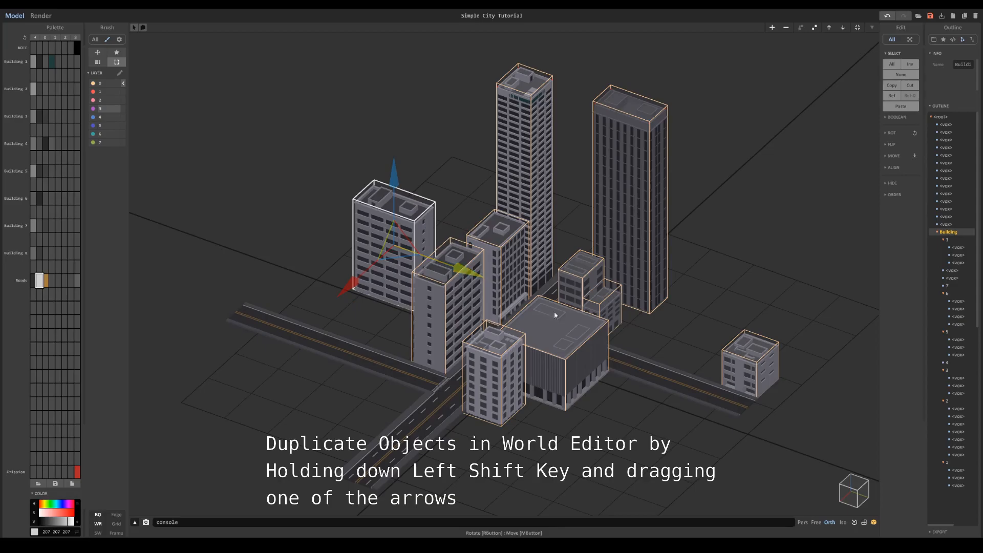
- Duplicate the low block of the two-part building and place the copy along the side road next to the corner mid-rise block
{"action": "left_click", "coordinate": [584, 302]}
{"action": "left_click_drag", "start_coordinate": [603, 315], "coordinate": [360, 339], "text": "shift"}
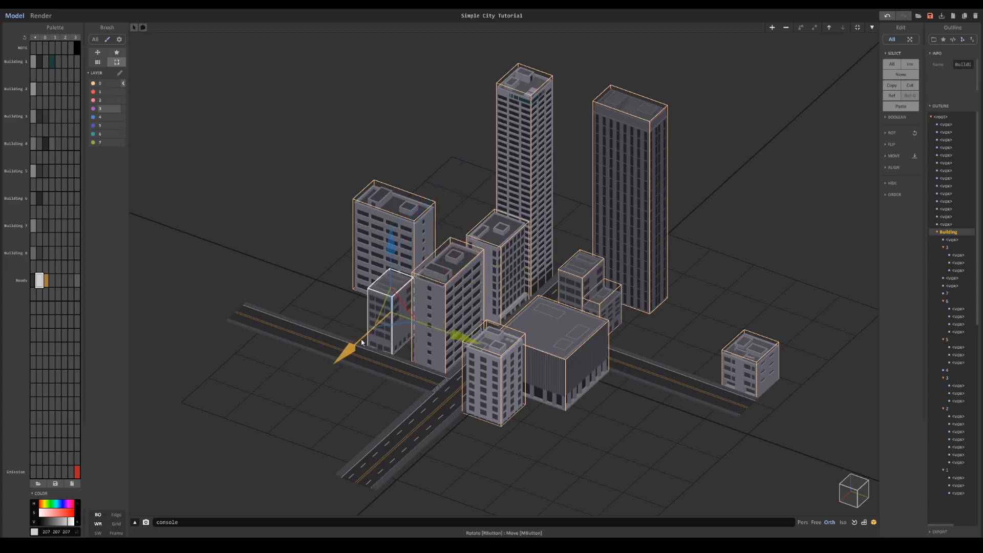
{"action": "left_click_drag", "start_coordinate": [467, 340], "coordinate": [474, 343]}
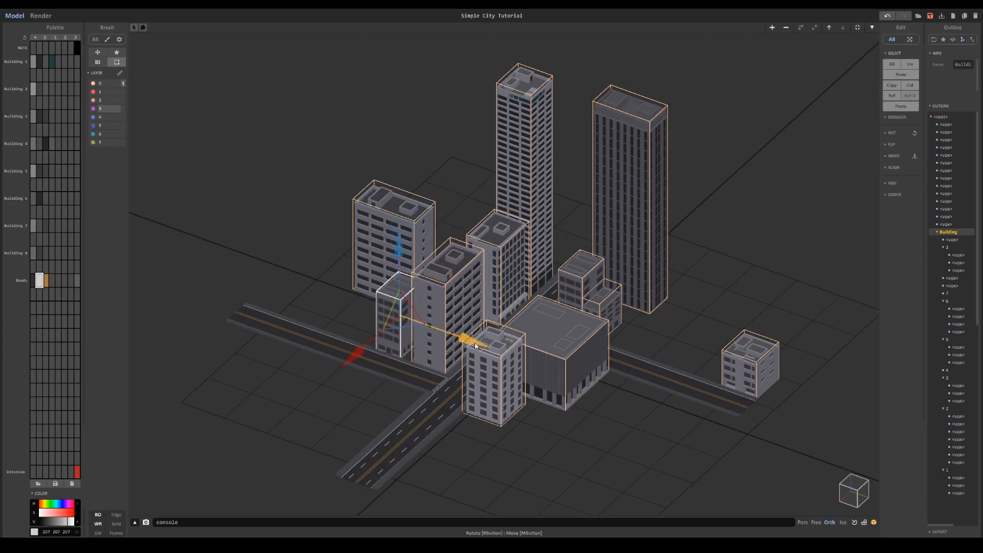
- Nudge the small low-rise at the side road's end and place a copy of the mid-rise with vertical window strips along that road
{"action": "left_click", "coordinate": [748, 364]}
{"action": "left_click_drag", "start_coordinate": [812, 391], "coordinate": [785, 393]}
{"action": "left_click", "coordinate": [506, 268]}
{"action": "left_click_drag", "start_coordinate": [556, 287], "coordinate": [701, 340], "text": "ctrl"}
{"action": "mouse_move", "coordinate": [620, 342]}
{"action": "left_mouse_down"}
{"action": "mouse_move", "coordinate": [640, 325]}
{"action": "mouse_move", "coordinate": [628, 333]}
{"action": "left_mouse_up"}
{"action": "left_click", "coordinate": [653, 315]}
{"action": "left_click_drag", "start_coordinate": [690, 329], "coordinate": [672, 324]}
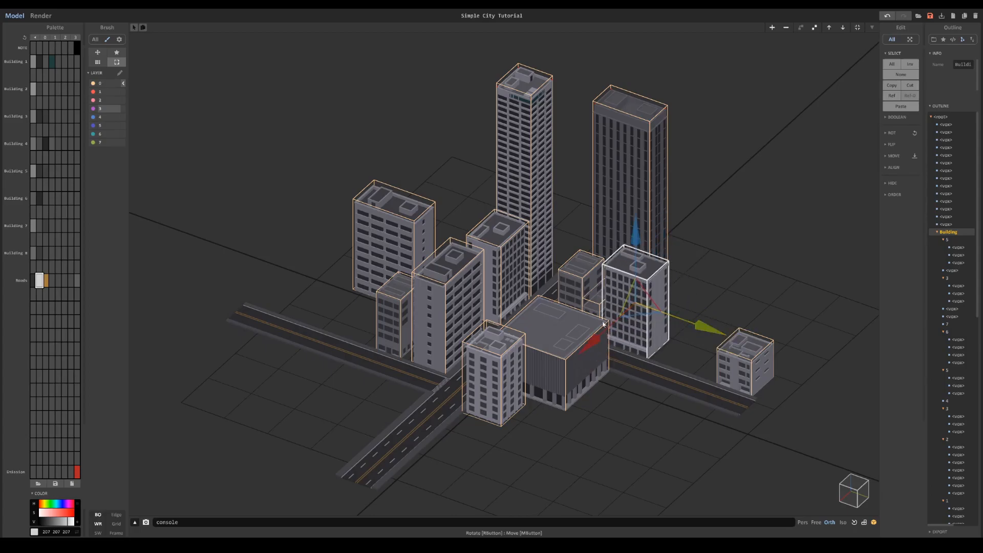
- Duplicate the front corner apartment building, place the copy beside the low block on the other side road, and lower it
{"action": "left_click", "coordinate": [504, 368]}
{"action": "left_click_drag", "start_coordinate": [560, 397], "coordinate": [387, 335], "text": "ctrl"}
{"action": "left_click_drag", "start_coordinate": [275, 353], "coordinate": [301, 329]}
{"action": "left_click_drag", "start_coordinate": [346, 220], "coordinate": [346, 245]}
{"action": "left_click_drag", "start_coordinate": [415, 339], "coordinate": [433, 346]}
{"action": "left_click", "coordinate": [379, 331]}
- Preview the enlarged city in a render and return to modelling
{"action": "left_click", "coordinate": [40, 16]}
{"action": "right_click_drag", "start_coordinate": [521, 241], "coordinate": [505, 234]}
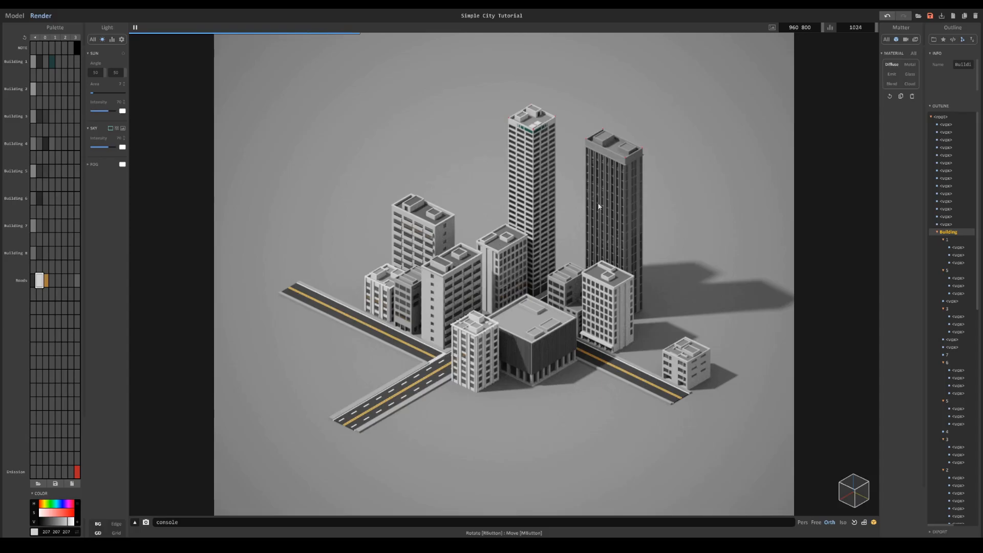
{"action": "left_click", "coordinate": [13, 16]}
- Place copies of the wide low building and small low-rises along the side road and open one low-rise copy for editing
{"action": "left_click_drag", "start_coordinate": [456, 257], "coordinate": [364, 337]}
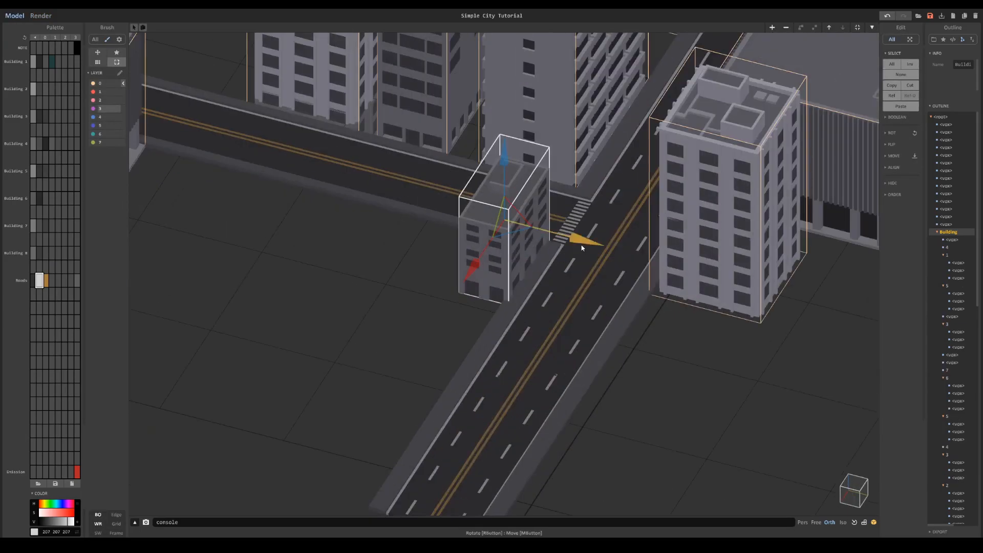
{"action": "left_click_drag", "start_coordinate": [582, 237], "coordinate": [572, 233]}
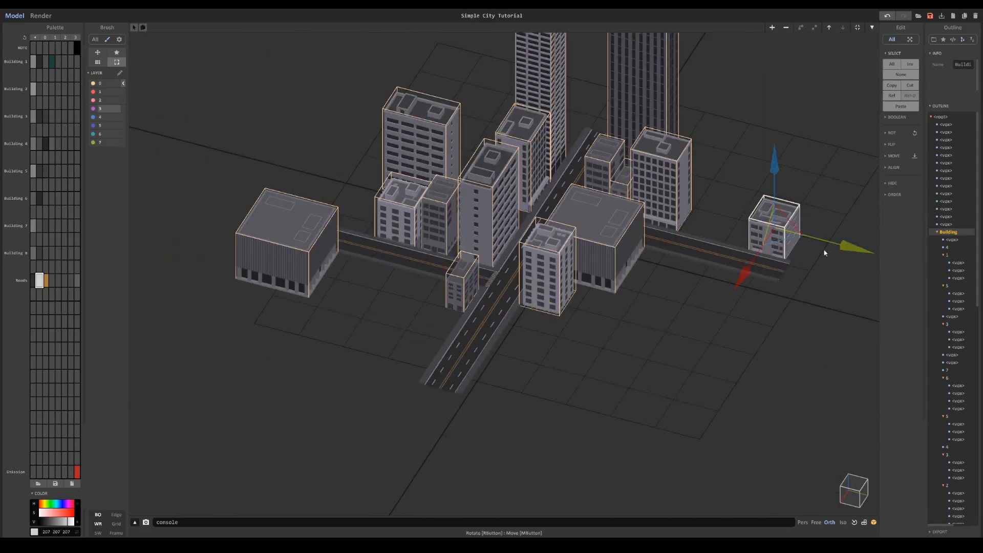
{"action": "left_click_drag", "start_coordinate": [827, 246], "coordinate": [721, 226]}
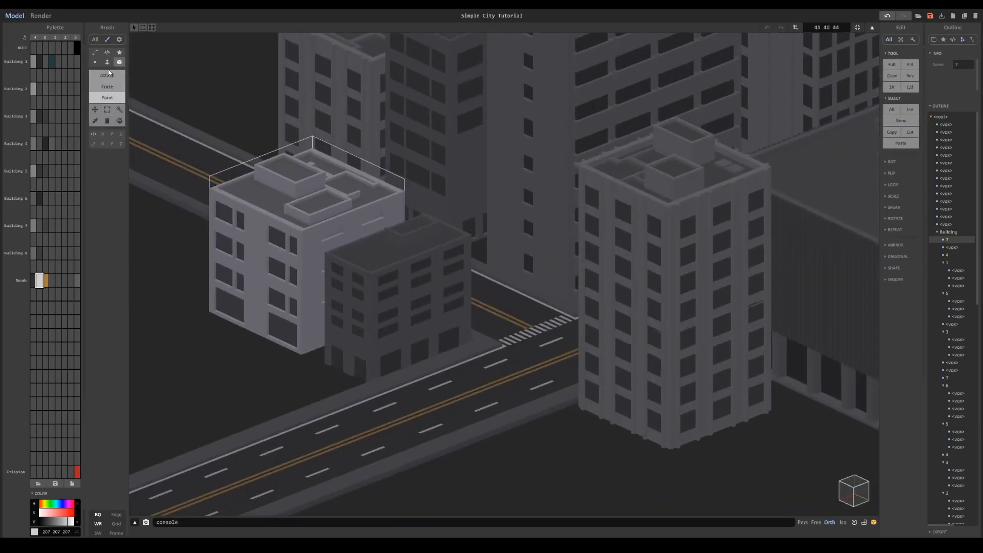
- Paint faces of the small low-rise copy with the dark grey (64 64 64) from the Building 7 palette row
{"action": "key", "text": "f"}
{"action": "scroll", "coordinate": [410, 323], "scroll_direction": "up", "scroll_amount": 5}
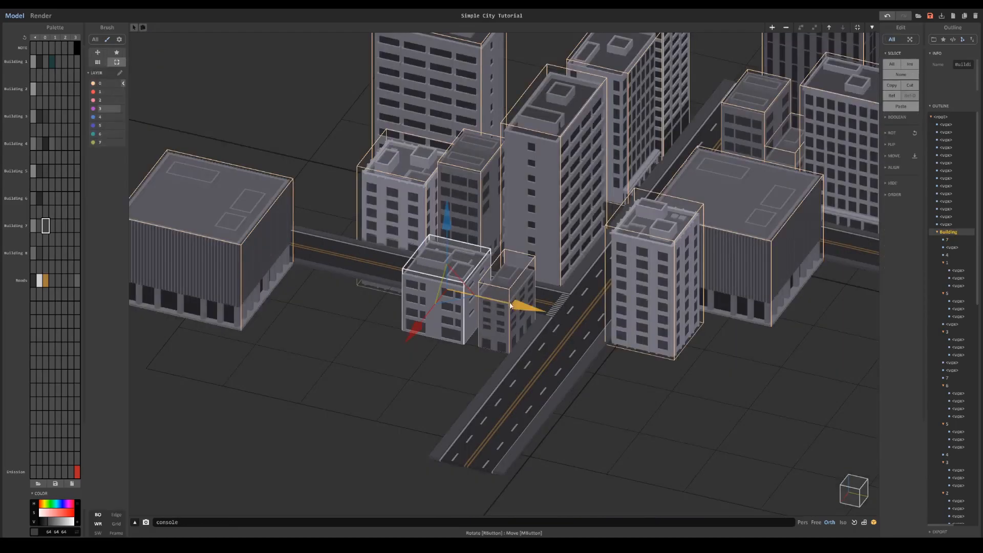
{"action": "left_click_drag", "start_coordinate": [517, 306], "coordinate": [450, 284]}
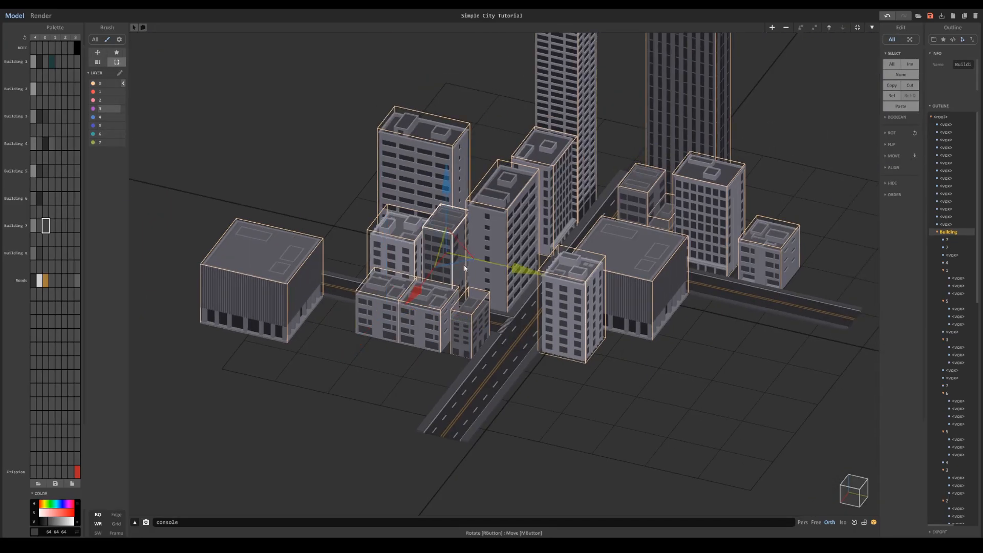
{"action": "left_click_drag", "start_coordinate": [464, 266], "coordinate": [450, 402]}
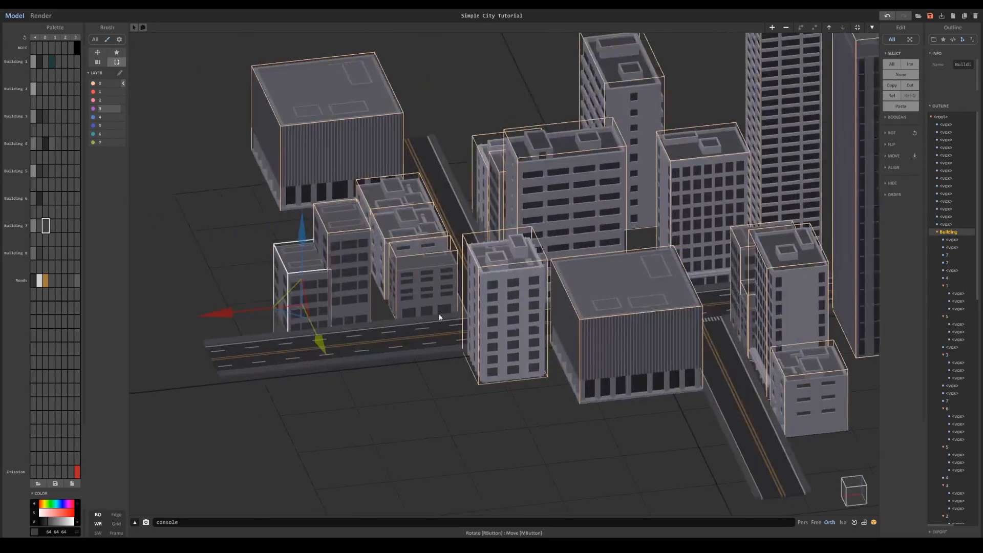
{"action": "left_click_drag", "start_coordinate": [266, 299], "coordinate": [317, 292]}
{"action": "right_click_drag", "start_coordinate": [316, 293], "coordinate": [389, 312]}
- Place a rotated copy of the dark striped tower behind the small low-rise at the side road's end and lower it
{"action": "mouse_move", "coordinate": [608, 238]}
{"action": "left_mouse_down"}
{"action": "mouse_move", "coordinate": [531, 282]}
{"action": "mouse_move", "coordinate": [599, 239]}
{"action": "left_mouse_up"}
{"action": "left_click_drag", "start_coordinate": [676, 230], "coordinate": [747, 257]}
{"action": "left_click_drag", "start_coordinate": [684, 199], "coordinate": [682, 235]}
{"action": "middle_click_drag", "start_coordinate": [638, 258], "coordinate": [593, 334]}
- Duplicate the tallest skyscraper and move the copy away from the original, behind the other buildings
{"action": "left_click", "coordinate": [489, 251]}
{"action": "key", "text": "ctrl+c"}
{"action": "key", "text": "ctrl+v"}
{"action": "left_click_drag", "start_coordinate": [438, 286], "coordinate": [472, 263]}
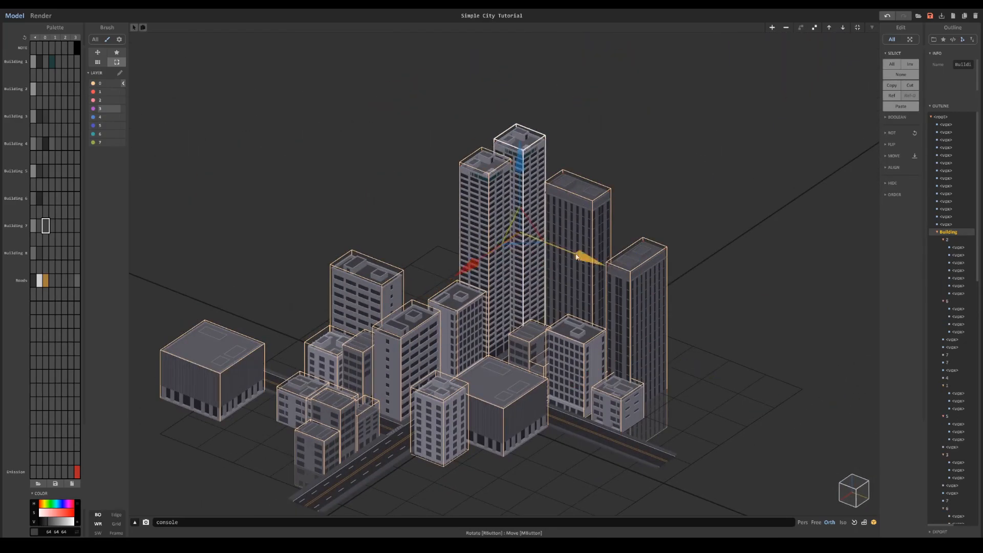
{"action": "left_click_drag", "start_coordinate": [576, 254], "coordinate": [506, 228]}
{"action": "right_click_drag", "start_coordinate": [506, 227], "coordinate": [555, 232]}
- Duplicate the copied skyscraper again side by side and merge the two copies into one wide tower
{"action": "left_click_drag", "start_coordinate": [523, 250], "coordinate": [551, 254]}
{"action": "key", "text": "ctrl+c"}
{"action": "key", "text": "ctrl+v"}
{"action": "left_click_drag", "start_coordinate": [551, 253], "coordinate": [508, 250]}
{"action": "left_click", "coordinate": [489, 215], "text": "shift"}
{"action": "key", "text": "ctrl+u"}
{"action": "right_click_drag", "start_coordinate": [409, 162], "coordinate": [427, 164]}
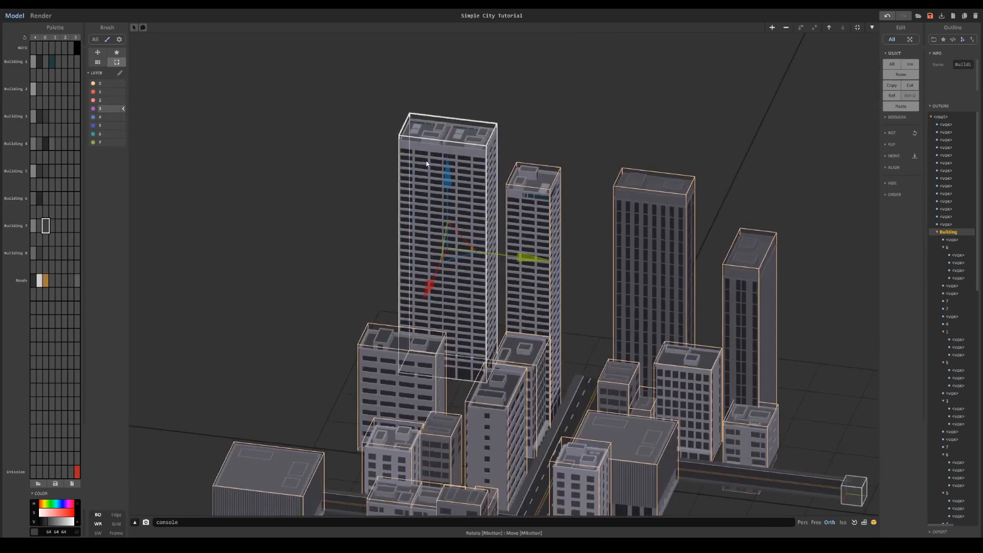
- Open the merged wide tower for voxel editing with the box brush at its roof edge
{"action": "key", "text": "Tab"}
{"action": "middle_click_drag", "start_coordinate": [426, 164], "coordinate": [449, 261]}
{"action": "scroll", "coordinate": [449, 261], "scroll_direction": "up", "scroll_amount": 6}
{"action": "left_click", "coordinate": [119, 62]}
{"action": "mouse_move", "coordinate": [583, 133]}
{"action": "right_mouse_down"}
{"action": "mouse_move", "coordinate": [428, 165]}
{"action": "mouse_move", "coordinate": [338, 148]}
{"action": "right_mouse_up"}
{"action": "left_click_drag", "start_coordinate": [545, 274], "coordinate": [753, 258]}
{"action": "left_click", "coordinate": [754, 260], "text": "alt"}
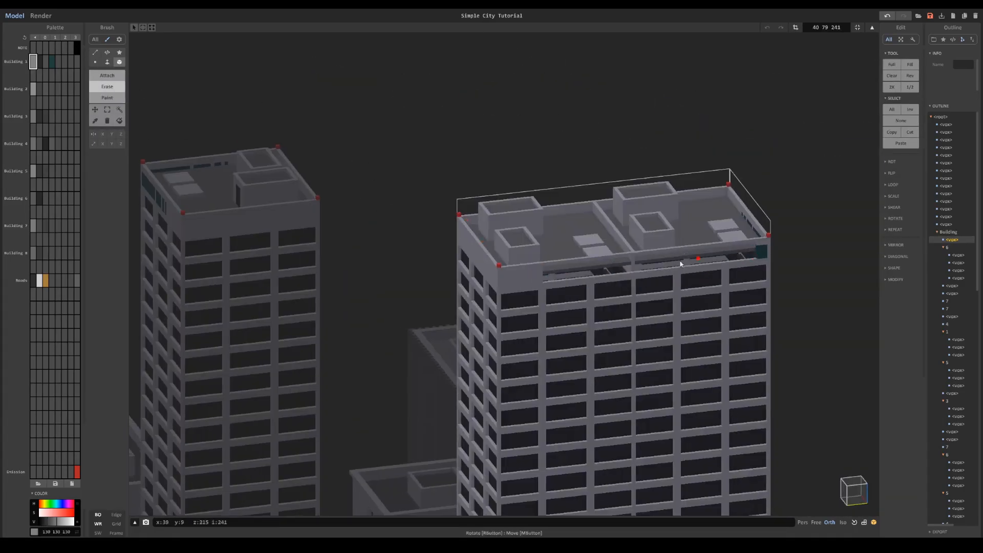
{"action": "key", "text": "ctrl+z"}
- Paint over the teal band beneath the wide tower's roof edge with the Building 1 wall grey (130 130 130)
{"action": "left_click", "coordinate": [107, 98]}
{"action": "left_click_drag", "start_coordinate": [553, 274], "coordinate": [762, 253]}
{"action": "right_click_drag", "start_coordinate": [762, 253], "coordinate": [627, 276]}
{"action": "left_click_drag", "start_coordinate": [623, 377], "coordinate": [688, 366]}
{"action": "right_click_drag", "start_coordinate": [688, 366], "coordinate": [629, 424]}
- Erase the dividing wall between the two halves of the wide tower's roof and leave voxel editing
{"action": "left_click", "coordinate": [107, 62]}
{"action": "left_click", "coordinate": [107, 87]}
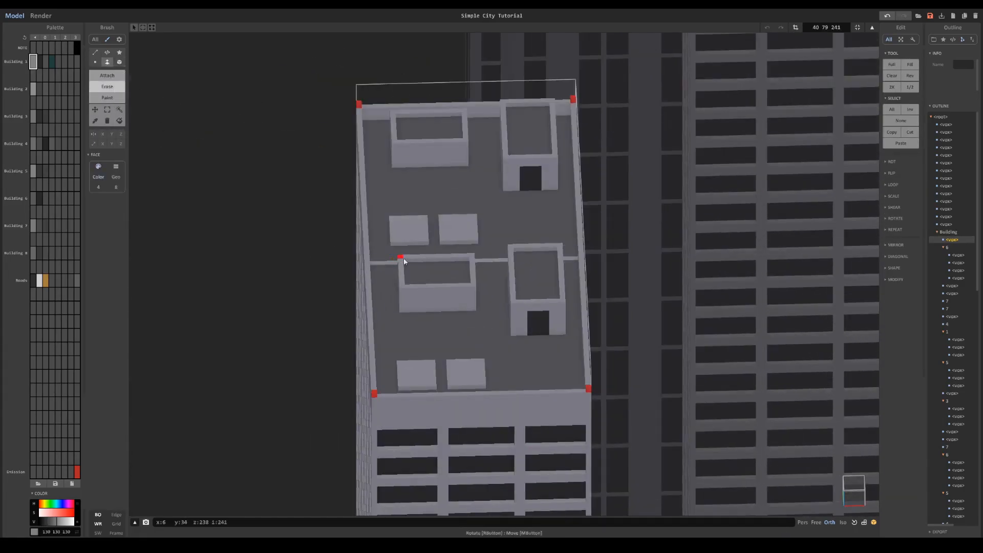
{"action": "right_click_drag", "start_coordinate": [400, 259], "coordinate": [604, 215]}
{"action": "key", "text": "b"}
{"action": "key", "text": "g"}
{"action": "left_click_drag", "start_coordinate": [608, 171], "coordinate": [597, 336]}
{"action": "right_click_drag", "start_coordinate": [597, 336], "coordinate": [625, 267]}
{"action": "scroll", "coordinate": [563, 271], "scroll_direction": "down", "scroll_amount": 10}
{"action": "key", "text": "Tab"}
- Lower the wide tower and position it behind the mid-rise blocks beside the tallest skyscraper
{"action": "left_click_drag", "start_coordinate": [496, 272], "coordinate": [495, 304]}
{"action": "left_click_drag", "start_coordinate": [485, 366], "coordinate": [464, 379]}
{"action": "middle_click_drag", "start_coordinate": [465, 379], "coordinate": [430, 276]}
{"action": "scroll", "coordinate": [430, 276], "scroll_direction": "up", "scroll_amount": 4}
{"action": "right_click_drag", "start_coordinate": [430, 277], "coordinate": [440, 307]}
{"action": "middle_click_drag", "start_coordinate": [441, 308], "coordinate": [413, 285]}
- Duplicate the corner mid-rise block and place the copy beside the wide low building, on the near side of the side road
{"action": "left_click", "coordinate": [373, 300]}
{"action": "key", "text": "ctrl+d"}
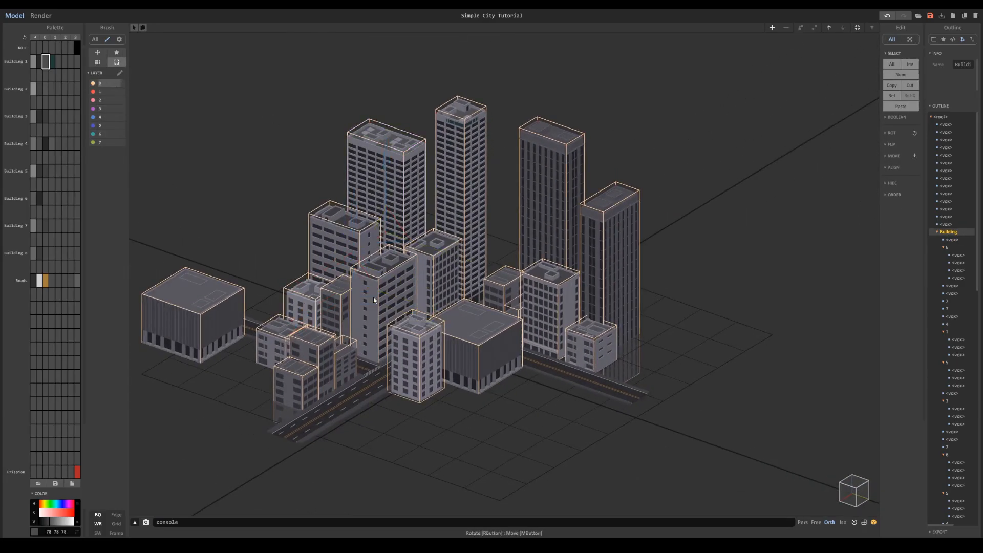
{"action": "left_click", "coordinate": [374, 300]}
{"action": "left_click", "coordinate": [435, 282], "text": "shift"}
{"action": "left_click_drag", "start_coordinate": [434, 300], "coordinate": [635, 370], "text": "ctrl"}
{"action": "left_click_drag", "start_coordinate": [511, 376], "coordinate": [487, 393]}
- Place another mid-rise copy near the outer end of the side road and adjust its height and position
{"action": "right_click_drag", "start_coordinate": [589, 307], "coordinate": [737, 378]}
{"action": "left_click_drag", "start_coordinate": [710, 449], "coordinate": [707, 422]}
{"action": "left_click", "coordinate": [747, 315]}
{"action": "right_click_drag", "start_coordinate": [748, 327], "coordinate": [732, 271]}
{"action": "left_click_drag", "start_coordinate": [709, 417], "coordinate": [714, 379]}
{"action": "left_click_drag", "start_coordinate": [800, 337], "coordinate": [758, 332]}
{"action": "right_click_drag", "start_coordinate": [758, 332], "coordinate": [714, 328]}
- Add a lowered copy of the mid-rise block at the side road's outer end and preview the city in a render
{"action": "left_click", "coordinate": [672, 425]}
{"action": "left_click_drag", "start_coordinate": [660, 467], "coordinate": [698, 370]}
{"action": "right_click_drag", "start_coordinate": [703, 328], "coordinate": [761, 237]}
{"action": "left_click_drag", "start_coordinate": [761, 237], "coordinate": [759, 279]}
{"action": "right_click_drag", "start_coordinate": [759, 279], "coordinate": [714, 282]}
{"action": "mouse_move", "coordinate": [785, 373]}
{"action": "left_mouse_down"}
{"action": "mouse_move", "coordinate": [802, 377]}
{"action": "mouse_move", "coordinate": [780, 373]}
{"action": "left_mouse_up"}
{"action": "key", "text": "r"}
{"action": "right_click_drag", "start_coordinate": [780, 373], "coordinate": [750, 361]}
{"action": "right_click_drag", "start_coordinate": [706, 322], "coordinate": [681, 317]}
{"action": "scroll", "coordinate": [461, 230], "scroll_direction": "down", "scroll_amount": 1}
{"action": "middle_click_drag", "start_coordinate": [440, 230], "coordinate": [517, 239]}
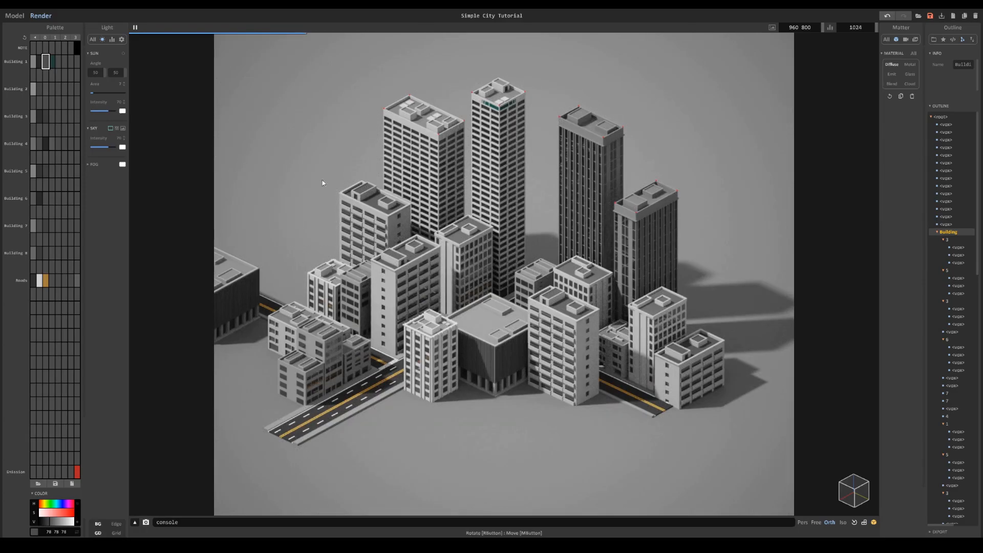
- Move the wide low building in beside the low blocks on the far side of the main road
{"action": "left_click", "coordinate": [15, 17]}
{"action": "middle_click_drag", "start_coordinate": [322, 239], "coordinate": [359, 231]}
{"action": "left_click", "coordinate": [266, 279]}
{"action": "left_click_drag", "start_coordinate": [329, 302], "coordinate": [351, 313]}
{"action": "left_click_drag", "start_coordinate": [250, 298], "coordinate": [325, 258]}
{"action": "right_click_drag", "start_coordinate": [325, 258], "coordinate": [391, 307]}
{"action": "left_click_drag", "start_coordinate": [433, 329], "coordinate": [411, 326]}
- Duplicate the small low block and place the copy between the wide low building and the neighbouring low blocks
{"action": "left_click", "coordinate": [426, 342]}
{"action": "left_click_drag", "start_coordinate": [508, 361], "coordinate": [513, 361]}
{"action": "scroll", "coordinate": [497, 347], "scroll_direction": "up", "scroll_amount": 3}
{"action": "right_click_drag", "start_coordinate": [497, 347], "coordinate": [474, 343]}
{"action": "left_click", "coordinate": [708, 246]}
{"action": "left_click_drag", "start_coordinate": [724, 265], "coordinate": [425, 332], "text": "ctrl"}
{"action": "left_click_drag", "start_coordinate": [491, 333], "coordinate": [464, 327], "text": "ctrl"}
{"action": "scroll", "coordinate": [464, 327], "scroll_direction": "up", "scroll_amount": 3}
{"action": "right_click_drag", "start_coordinate": [464, 327], "coordinate": [430, 292]}
{"action": "scroll", "coordinate": [430, 292], "scroll_direction": "down", "scroll_amount": 5}
- Duplicate the front mid-rise block, place the copy in front of the wide low building and lower it slightly
{"action": "left_click", "coordinate": [662, 322]}
{"action": "left_click_drag", "start_coordinate": [663, 324], "coordinate": [336, 270], "text": "ctrl"}
{"action": "left_click_drag", "start_coordinate": [337, 215], "coordinate": [337, 235]}
{"action": "mouse_move", "coordinate": [336, 236]}
{"action": "right_mouse_down"}
{"action": "mouse_move", "coordinate": [441, 392]}
{"action": "mouse_move", "coordinate": [438, 404]}
{"action": "right_mouse_up"}
{"action": "left_click_drag", "start_coordinate": [617, 452], "coordinate": [619, 453]}
{"action": "right_click_drag", "start_coordinate": [606, 388], "coordinate": [487, 320]}
- Check the placement of the added buildings and preview the whole city in a render
{"action": "left_click", "coordinate": [476, 220]}
{"action": "left_click", "coordinate": [513, 140], "text": "shift"}
{"action": "left_click_drag", "start_coordinate": [560, 241], "coordinate": [569, 245]}
{"action": "mouse_move", "coordinate": [569, 246]}
{"action": "right_mouse_down"}
{"action": "mouse_move", "coordinate": [614, 295]}
{"action": "mouse_move", "coordinate": [573, 253]}
{"action": "right_mouse_up"}
{"action": "left_click_drag", "start_coordinate": [466, 276], "coordinate": [463, 280]}
{"action": "right_click_drag", "start_coordinate": [463, 280], "coordinate": [451, 243]}
{"action": "key", "text": "F5"}
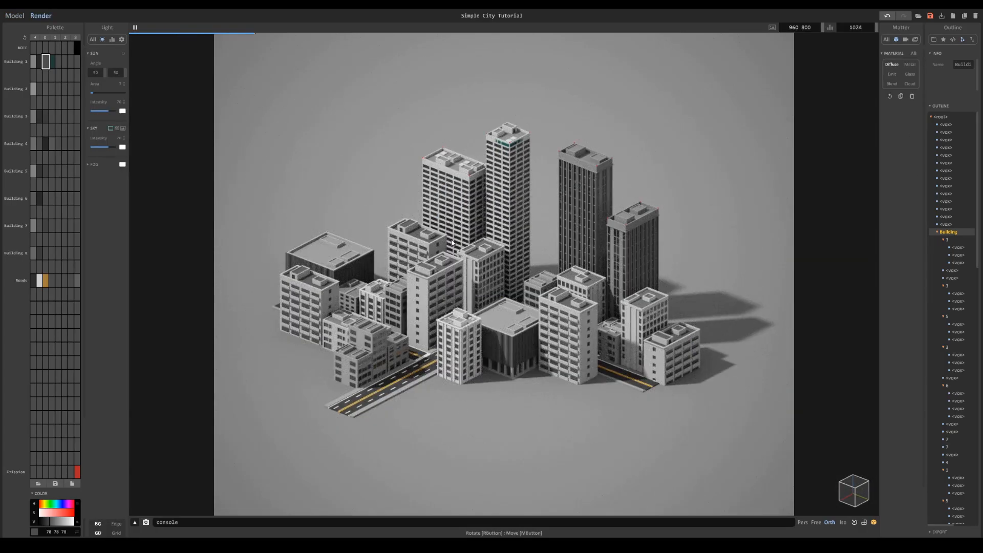
{"action": "left_click", "coordinate": [14, 15]}
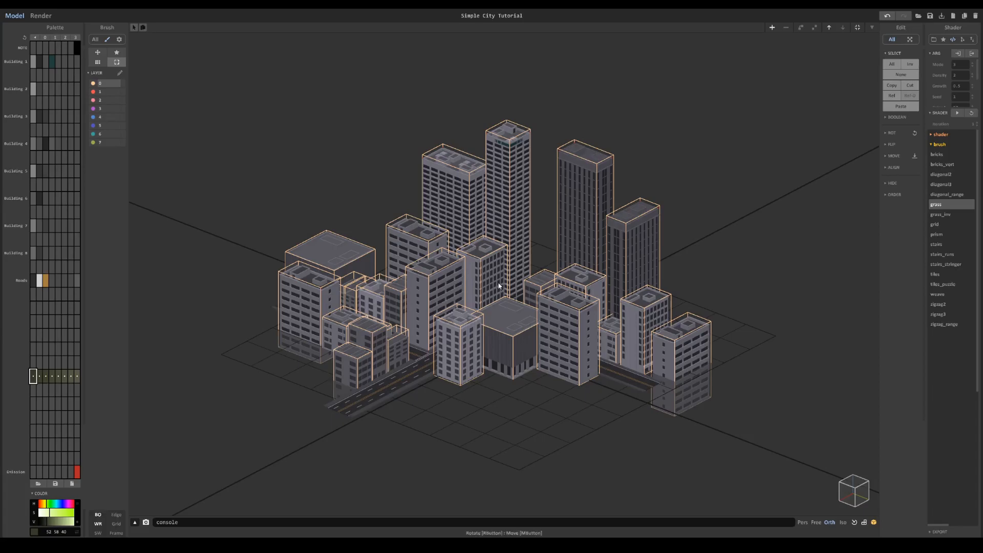
{"action": "left_click", "coordinate": [40, 17]}
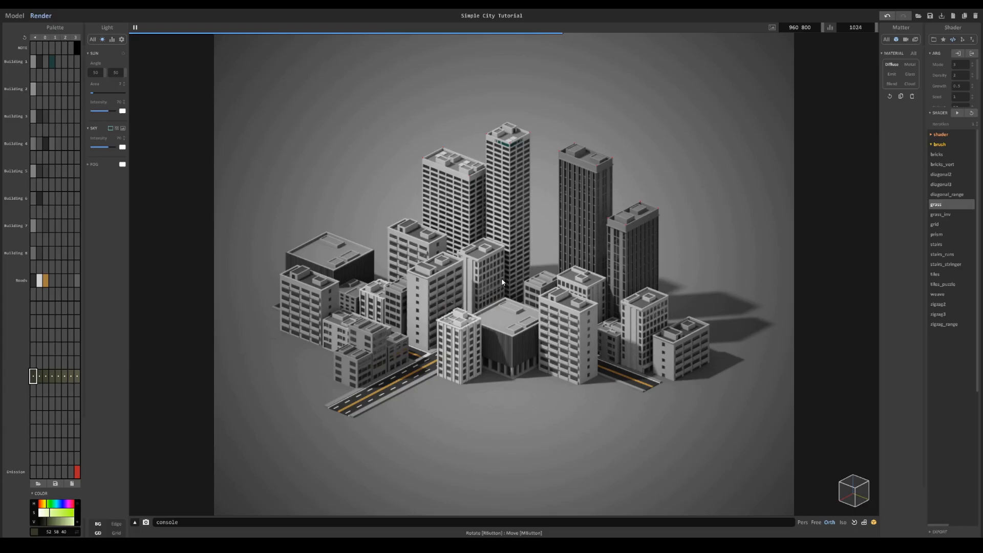
{"action": "right_click_drag", "start_coordinate": [502, 282], "coordinate": [501, 290]}
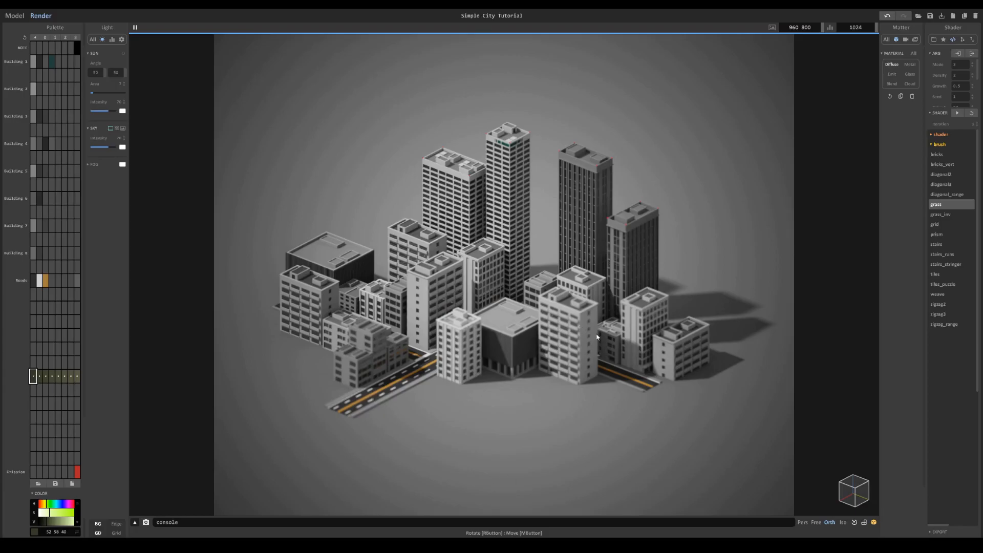
- Create a 32 x 32 x 32 building volume in front of the city and fill it with the Extra Bld light grey
{"action": "left_click", "coordinate": [22, 16]}
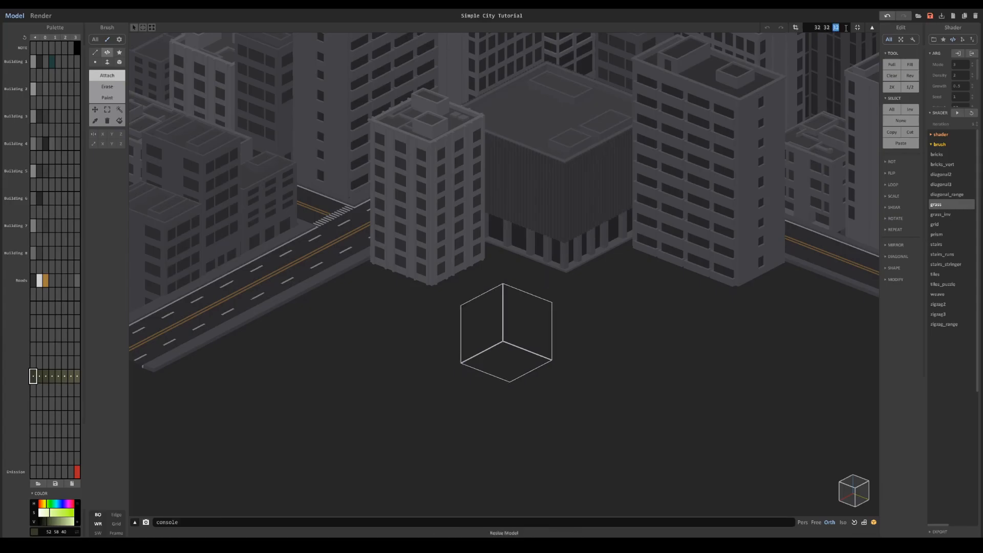
{"action": "key", "text": "Up"}
{"action": "left_click", "coordinate": [39, 363]}
{"action": "left_click", "coordinate": [33, 308]}
{"action": "left_click", "coordinate": [107, 62]}
{"action": "left_click", "coordinate": [891, 64]}
- Paint window rectangles on the block's wall in the Extra Bld dark grey, mirrored in X and Y
{"action": "left_click", "coordinate": [847, 496]}
{"action": "left_click", "coordinate": [854, 522]}
{"action": "left_click", "coordinate": [40, 309]}
{"action": "left_click_drag", "start_coordinate": [49, 521], "coordinate": [46, 521]}
{"action": "left_click", "coordinate": [119, 62]}
{"action": "left_click", "coordinate": [107, 98]}
{"action": "left_click", "coordinate": [103, 134]}
{"action": "left_click", "coordinate": [112, 134]}
{"action": "mouse_move", "coordinate": [432, 186]}
{"action": "left_mouse_down"}
{"action": "mouse_move", "coordinate": [495, 209]}
{"action": "mouse_move", "coordinate": [451, 250]}
{"action": "mouse_move", "coordinate": [451, 268]}
{"action": "left_mouse_up"}
- Select the painted window areas by region and delete their voxels to cut the openings
{"action": "left_click", "coordinate": [119, 109]}
{"action": "left_click_drag", "start_coordinate": [452, 267], "coordinate": [452, 327], "text": "ctrl"}
{"action": "right_click_drag", "start_coordinate": [451, 327], "coordinate": [359, 266]}
{"action": "left_click", "coordinate": [348, 227]}
{"action": "key", "text": "Delete"}
- Box-select the remaining unwanted voxels inside the block and delete them to leave thin windowed walls
{"action": "key", "text": "Tab"}
{"action": "mouse_move", "coordinate": [495, 376]}
{"action": "left_mouse_down", "text": "ctrl"}
{"action": "mouse_move", "coordinate": [513, 379]}
{"action": "mouse_move", "coordinate": [491, 375]}
{"action": "left_mouse_up", "text": "ctrl"}
{"action": "key", "text": "Delete"}
{"action": "double_click", "coordinate": [453, 342]}
{"action": "left_click", "coordinate": [857, 486]}
{"action": "scroll", "coordinate": [614, 292], "scroll_direction": "up", "scroll_amount": 3}
{"action": "left_click", "coordinate": [107, 109]}
{"action": "left_click_drag", "start_coordinate": [301, 186], "coordinate": [579, 412]}
{"action": "key", "text": "Delete"}
- Copy and paste the windowed walls and rotate them about Z to complete a four-sided frame
{"action": "key", "text": "ctrl+a"}
{"action": "key", "text": "ctrl+c"}
{"action": "key", "text": "ctrl+v"}
{"action": "left_click", "coordinate": [891, 162]}
{"action": "left_click", "coordinate": [912, 173]}
{"action": "right_click_drag", "start_coordinate": [615, 307], "coordinate": [538, 231]}
{"action": "left_click", "coordinate": [108, 63]}
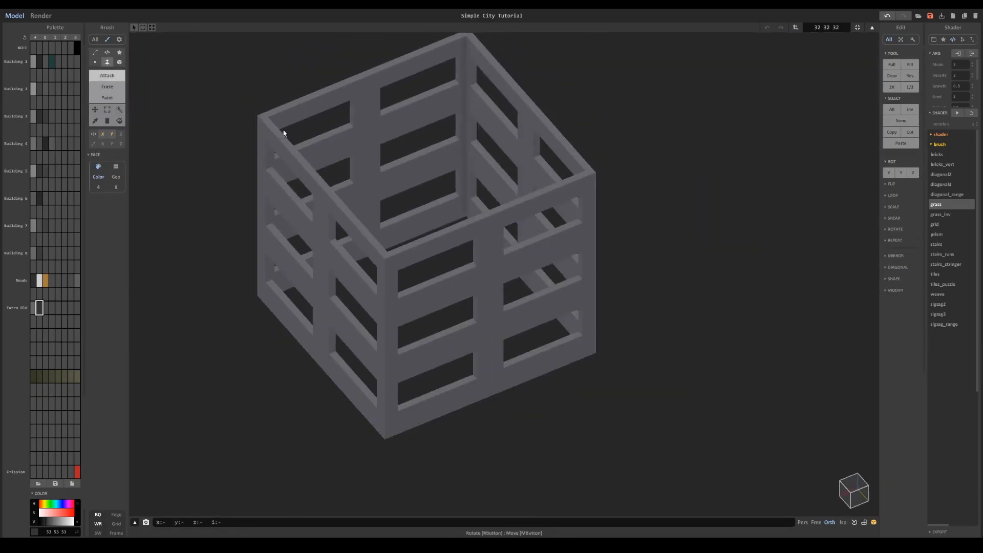
- Close the top of the frame and fill in backing behind the window openings so they become recesses
{"action": "left_click", "coordinate": [527, 174], "text": "alt"}
{"action": "left_click_drag", "start_coordinate": [527, 174], "coordinate": [434, 218]}
{"action": "right_click_drag", "start_coordinate": [434, 218], "coordinate": [455, 169]}
{"action": "left_click", "coordinate": [120, 63]}
{"action": "right_click_drag", "start_coordinate": [410, 256], "coordinate": [379, 220]}
{"action": "left_click_drag", "start_coordinate": [327, 187], "coordinate": [367, 195]}
{"action": "left_click", "coordinate": [107, 63]}
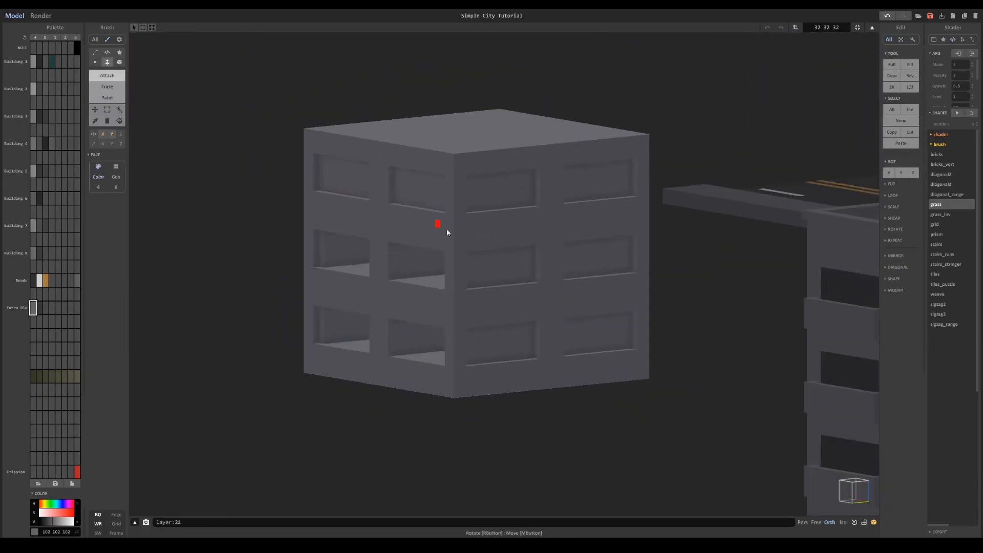
{"action": "left_click_drag", "start_coordinate": [414, 217], "coordinate": [369, 338]}
{"action": "left_click_drag", "start_coordinate": [404, 277], "coordinate": [397, 348]}
- Colour the window recesses dark grey 53 53 53 and resize the building volume to 32 x 32 x 42
{"action": "left_click", "coordinate": [39, 308]}
{"action": "left_click", "coordinate": [119, 62]}
{"action": "key", "text": "g"}
{"action": "left_click_drag", "start_coordinate": [324, 161], "coordinate": [621, 350]}
{"action": "right_click_drag", "start_coordinate": [338, 226], "coordinate": [481, 276]}
{"action": "left_click", "coordinate": [826, 27]}
{"action": "type", "text": "32 32 42"}
{"action": "key", "text": "Return"}
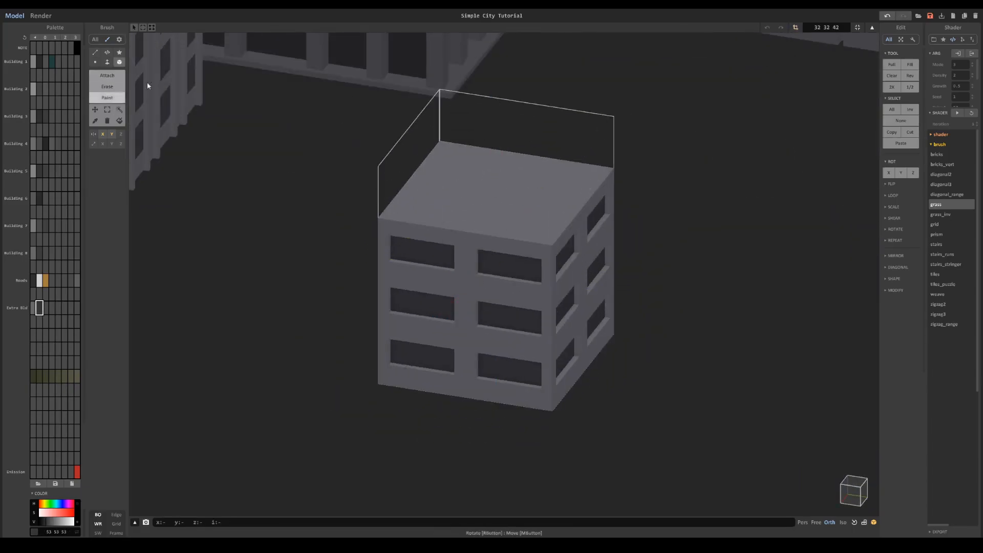
- Raise the building's roof and form a thin parapet around its edge
{"action": "left_click", "coordinate": [108, 62]}
{"action": "left_click_drag", "start_coordinate": [483, 204], "coordinate": [482, 175]}
{"action": "left_click", "coordinate": [119, 62]}
{"action": "left_click_drag", "start_coordinate": [440, 121], "coordinate": [530, 234]}
{"action": "left_click", "coordinate": [107, 62]}
- Add a long raised rectangular unit in light grey on one half of the roof and recess its top
{"action": "left_click", "coordinate": [39, 307]}
{"action": "left_click", "coordinate": [107, 98]}
{"action": "left_click", "coordinate": [104, 77]}
{"action": "left_click", "coordinate": [33, 308]}
{"action": "mouse_move", "coordinate": [453, 145]}
{"action": "left_mouse_down"}
{"action": "mouse_move", "coordinate": [534, 201]}
{"action": "mouse_move", "coordinate": [486, 196]}
{"action": "mouse_move", "coordinate": [495, 200]}
{"action": "left_mouse_up"}
{"action": "left_click", "coordinate": [111, 134]}
{"action": "left_click", "coordinate": [107, 62]}
{"action": "left_click_drag", "start_coordinate": [476, 177], "coordinate": [476, 154]}
{"action": "left_click", "coordinate": [107, 87]}
{"action": "left_click", "coordinate": [119, 62]}
{"action": "left_click_drag", "start_coordinate": [466, 117], "coordinate": [486, 194]}
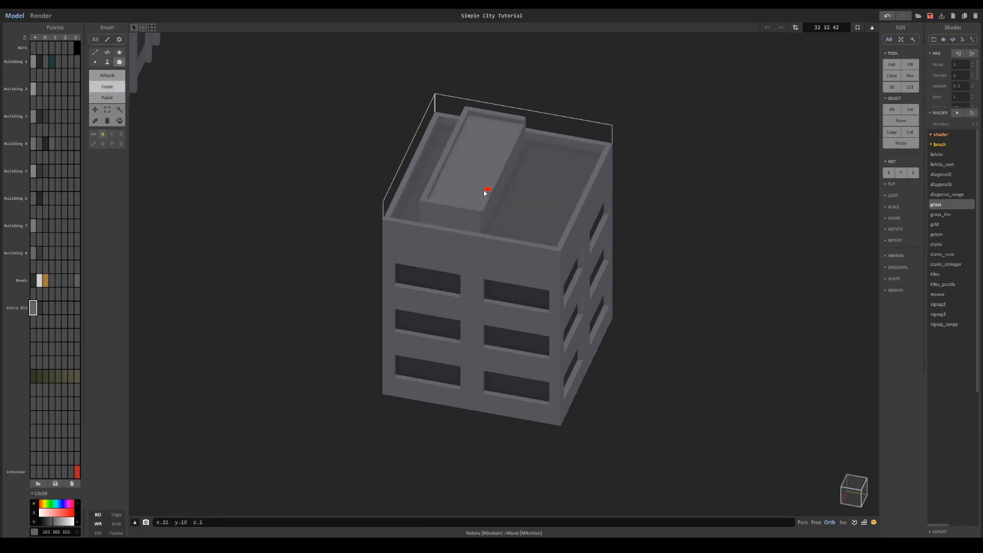
- Mark a small light grey rectangle on the other half of the roof and raise it as a second unit
{"action": "left_click", "coordinate": [46, 307]}
{"action": "left_click", "coordinate": [107, 98]}
{"action": "left_click", "coordinate": [102, 134]}
{"action": "left_click", "coordinate": [32, 308]}
{"action": "left_click_drag", "start_coordinate": [555, 155], "coordinate": [578, 185]}
{"action": "right_click_drag", "start_coordinate": [582, 189], "coordinate": [639, 194]}
{"action": "left_click", "coordinate": [107, 62]}
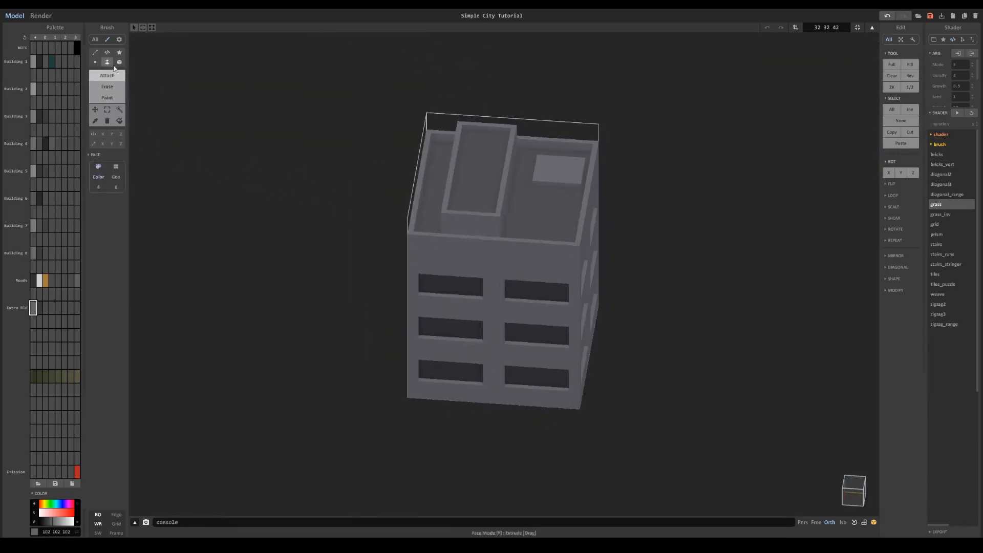
{"action": "right_click_drag", "start_coordinate": [589, 246], "coordinate": [502, 240]}
- Preview the small building in a render and give its dark window colour the Glass material
{"action": "scroll", "coordinate": [502, 241], "scroll_direction": "down", "scroll_amount": 5}
{"action": "scroll", "coordinate": [460, 272], "scroll_direction": "down", "scroll_amount": 5}
{"action": "key", "text": "Tab"}
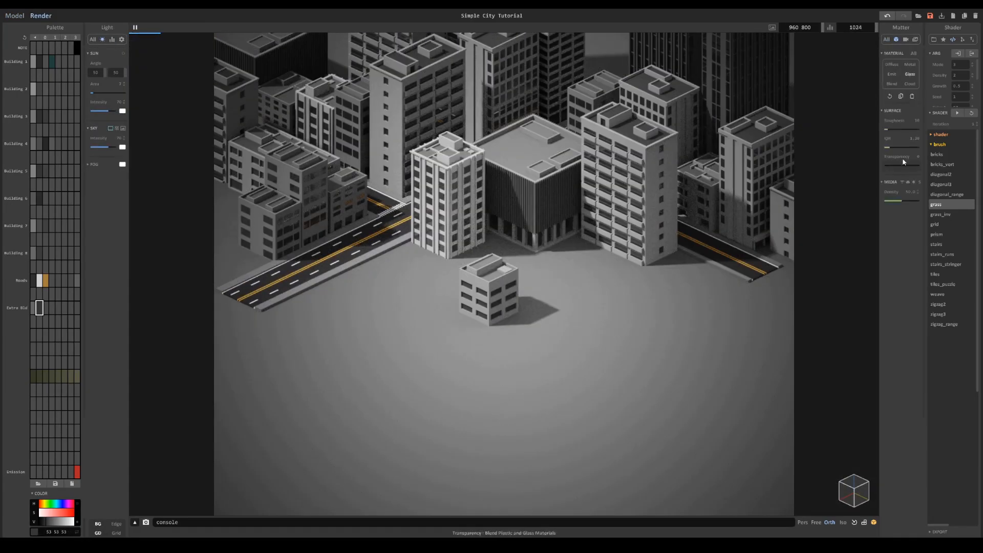
- Place the small building and duplicates of it in a row along the near side of the front blocks
{"action": "left_click", "coordinate": [14, 16]}
{"action": "key", "text": "Tab"}
{"action": "scroll", "coordinate": [702, 316], "scroll_direction": "up", "scroll_amount": 4}
{"action": "mouse_move", "coordinate": [431, 463]}
{"action": "left_mouse_down"}
{"action": "mouse_move", "coordinate": [486, 421]}
{"action": "mouse_move", "coordinate": [440, 455]}
{"action": "left_mouse_up"}
{"action": "left_click_drag", "start_coordinate": [527, 446], "coordinate": [622, 482]}
{"action": "left_click_drag", "start_coordinate": [550, 485], "coordinate": [636, 419]}
{"action": "left_click_drag", "start_coordinate": [708, 417], "coordinate": [674, 405], "text": "ctrl"}
{"action": "scroll", "coordinate": [670, 285], "scroll_direction": "down", "scroll_amount": 5}
- Duplicate a small building and move the copy to the outer edge of the low blocks across the main road
{"action": "left_click", "coordinate": [665, 354], "text": "shift"}
{"action": "left_click_drag", "start_coordinate": [702, 364], "coordinate": [455, 272], "text": "ctrl"}
{"action": "left_click_drag", "start_coordinate": [371, 286], "coordinate": [294, 368]}
{"action": "left_click_drag", "start_coordinate": [383, 335], "coordinate": [439, 356]}
- Duplicate the rear mid-rise block and place the copy at the near end of the main road, beside the low blocks
{"action": "left_click", "coordinate": [461, 236]}
{"action": "left_click_drag", "start_coordinate": [422, 270], "coordinate": [295, 367], "text": "ctrl"}
{"action": "left_click_drag", "start_coordinate": [390, 357], "coordinate": [444, 377]}
{"action": "left_click", "coordinate": [451, 285]}
- Duplicate another mid-rise, rotate it, place it by the main road in front of the corner block and sink it partly underground
{"action": "left_click", "coordinate": [535, 252]}
{"action": "left_click_drag", "start_coordinate": [498, 275], "coordinate": [424, 331], "text": "ctrl"}
{"action": "left_click_drag", "start_coordinate": [503, 337], "coordinate": [558, 363]}
{"action": "key", "text": "r"}
{"action": "key", "text": "r"}
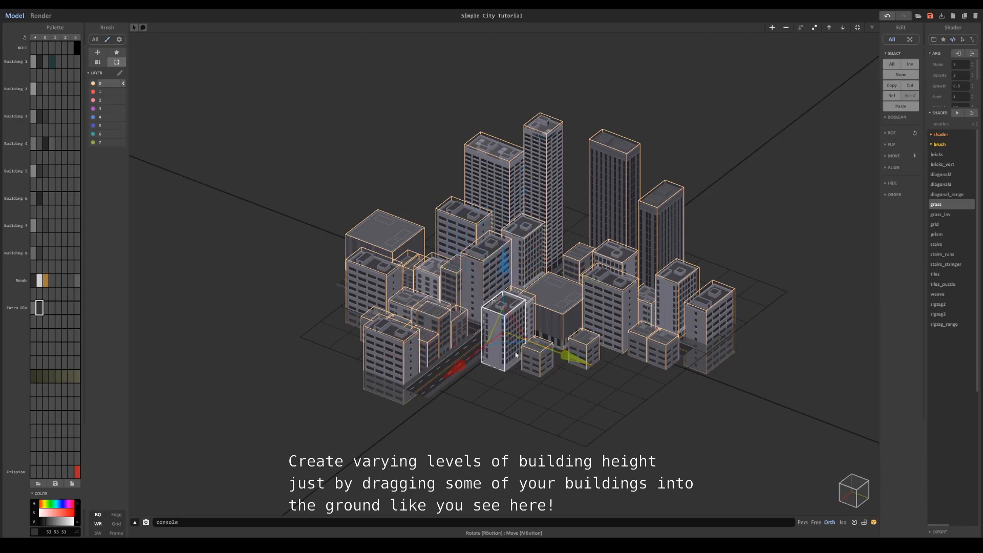
{"action": "left_click_drag", "start_coordinate": [480, 354], "coordinate": [468, 364]}
{"action": "left_click_drag", "start_coordinate": [489, 311], "coordinate": [489, 329]}
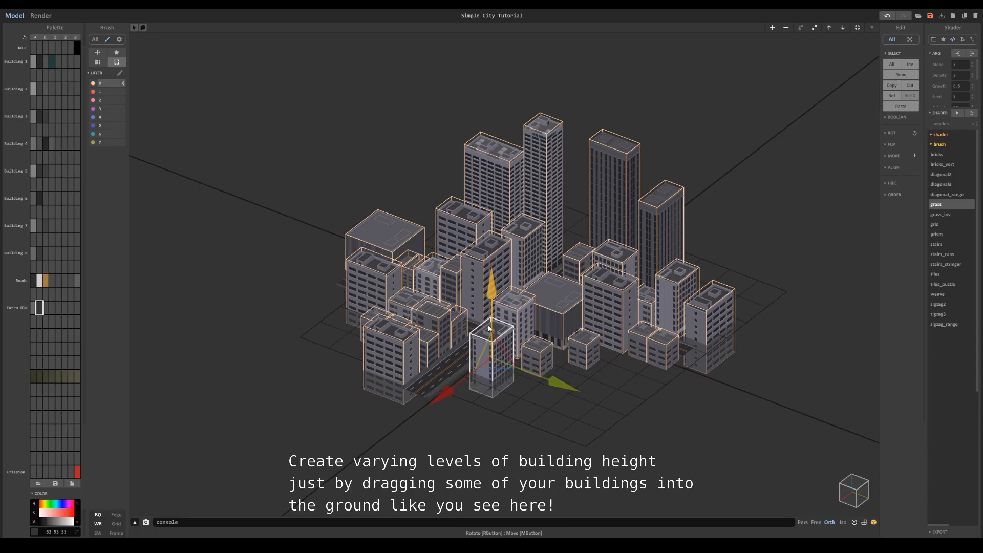
{"action": "left_click_drag", "start_coordinate": [533, 378], "coordinate": [530, 375]}
- Place copies of the tall dark tower at the near end of the road and sink them deep into the ground
{"action": "left_click", "coordinate": [556, 324]}
{"action": "left_click", "coordinate": [579, 267]}
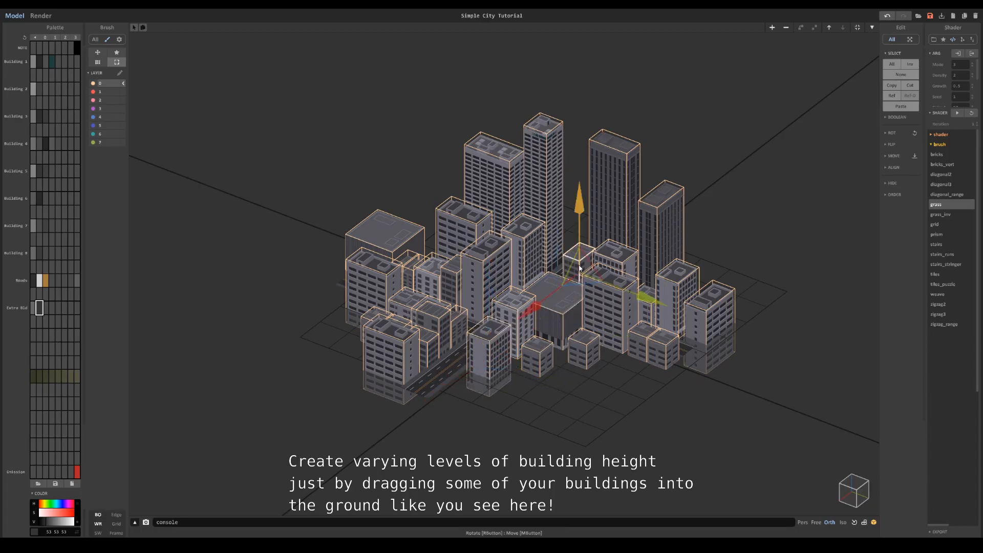
{"action": "left_click", "coordinate": [627, 213]}
{"action": "left_click_drag", "start_coordinate": [574, 244], "coordinate": [411, 369], "text": "ctrl"}
{"action": "left_click_drag", "start_coordinate": [447, 312], "coordinate": [449, 380]}
{"action": "left_click_drag", "start_coordinate": [504, 436], "coordinate": [436, 434]}
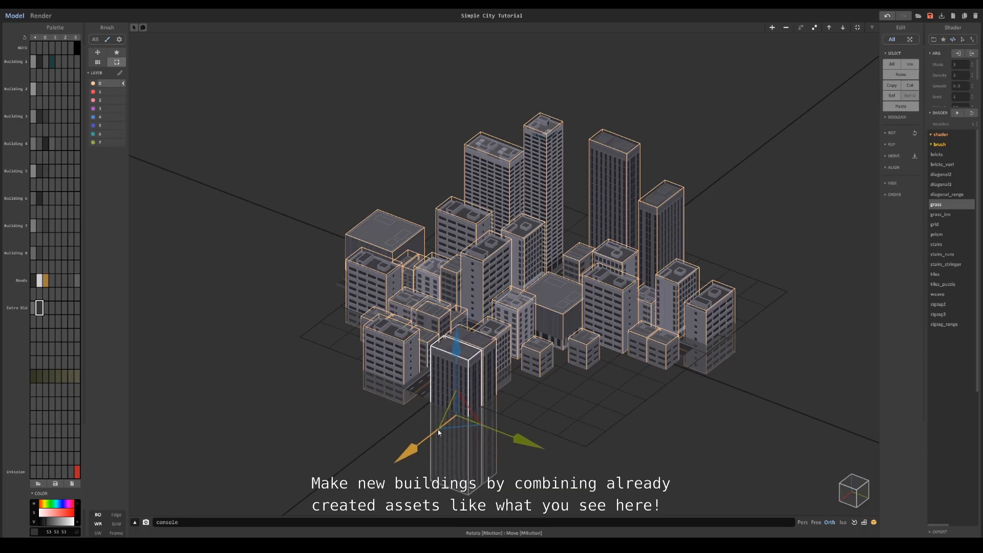
- Adjust the second tower copy's height and position so it projects from the first in a T shape
{"action": "left_click", "coordinate": [444, 427]}
{"action": "scroll", "coordinate": [449, 415], "scroll_direction": "up", "scroll_amount": 2}
{"action": "scroll", "coordinate": [469, 408], "scroll_direction": "up", "scroll_amount": 2}
{"action": "middle_click_drag", "start_coordinate": [470, 407], "coordinate": [533, 183]}
{"action": "left_click_drag", "start_coordinate": [511, 250], "coordinate": [511, 250]}
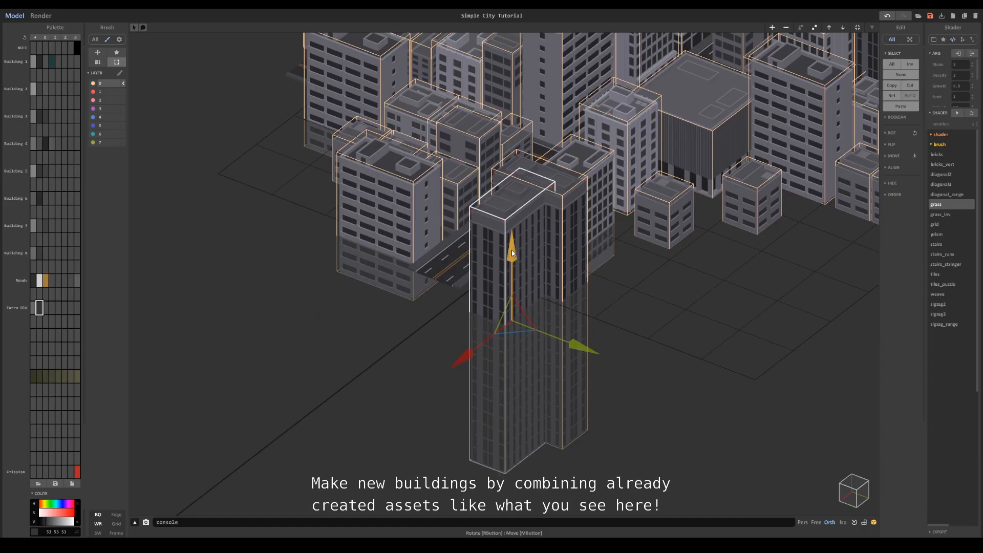
{"action": "left_click_drag", "start_coordinate": [478, 347], "coordinate": [474, 352]}
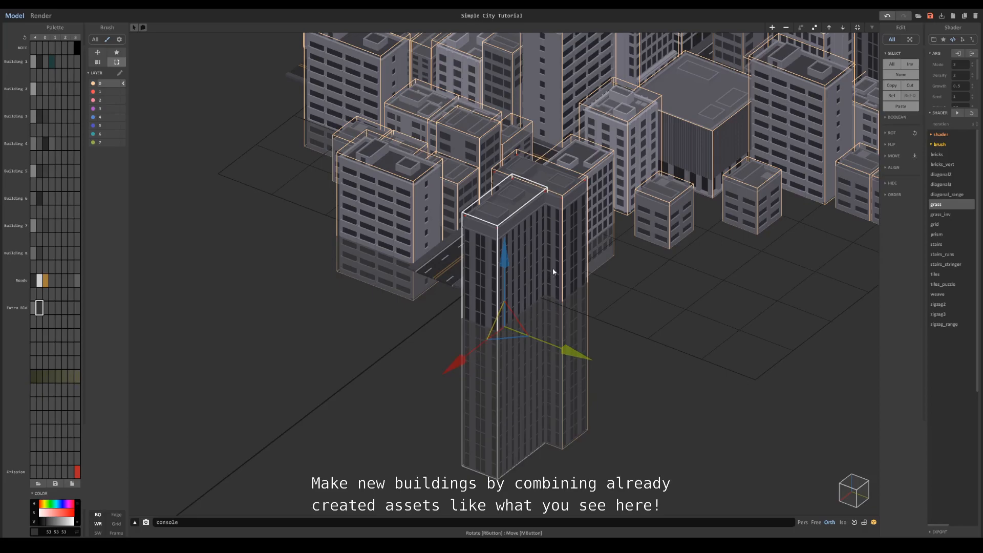
- Combine the two tower copies into one object and open it for voxel editing
{"action": "left_click", "coordinate": [570, 247], "text": "shift"}
{"action": "right_click_drag", "start_coordinate": [583, 252], "coordinate": [689, 250]}
{"action": "key", "text": "Tab"}
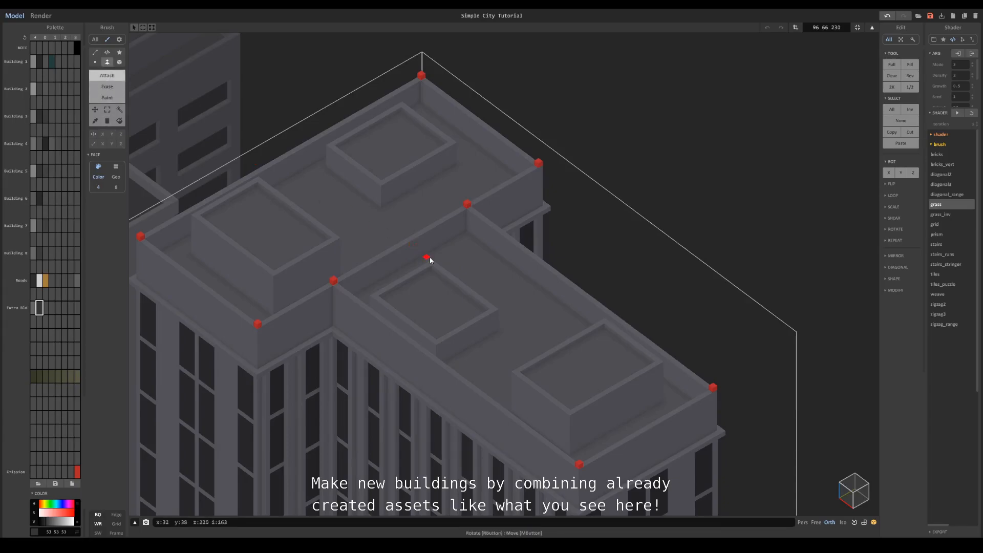
- Clean up the combined tower's roof by erasing the inner parapet and removing the red corner cubes
{"action": "left_click", "coordinate": [107, 86]}
{"action": "left_click", "coordinate": [420, 247]}
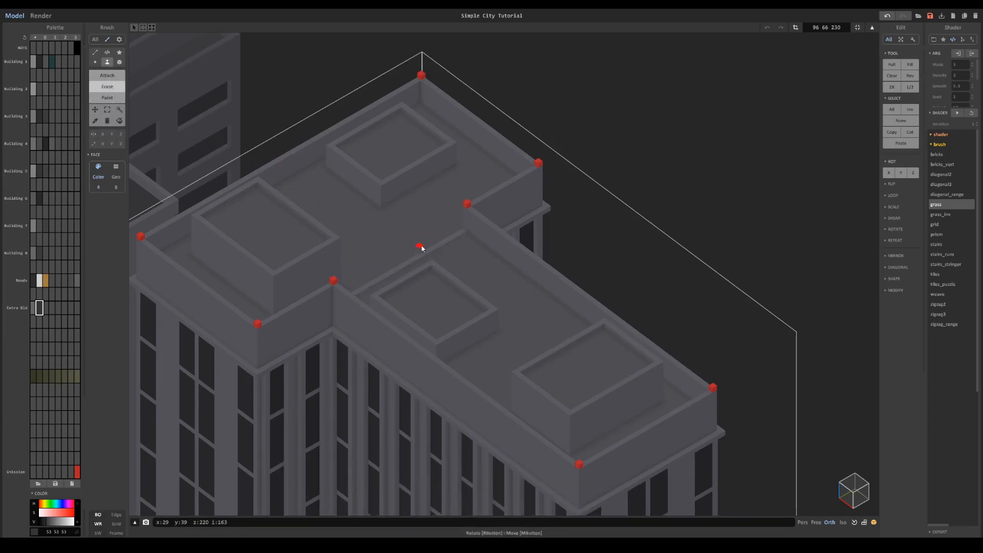
{"action": "left_click", "coordinate": [119, 109]}
{"action": "scroll", "coordinate": [470, 306], "scroll_direction": "down", "scroll_amount": 2}
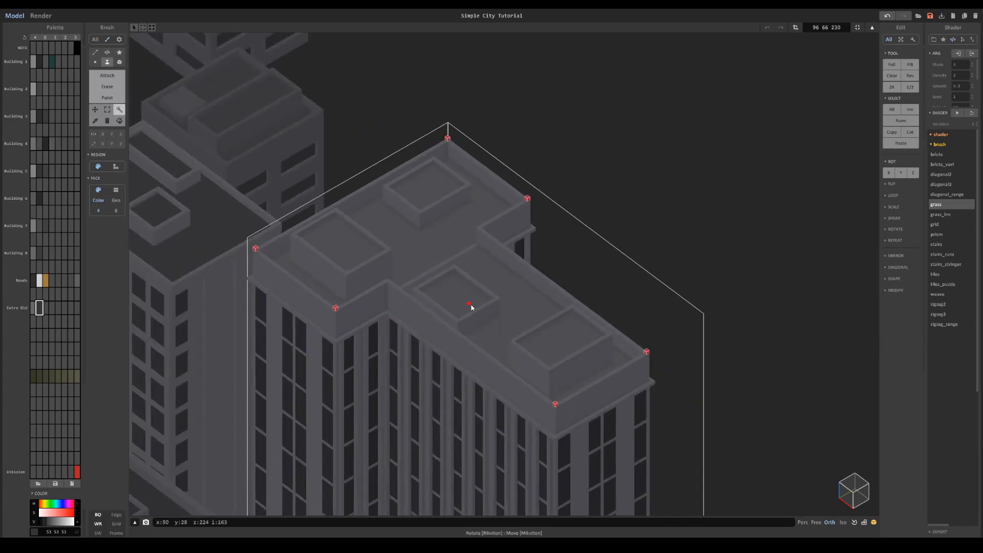
{"action": "scroll", "coordinate": [383, 261], "scroll_direction": "up", "scroll_amount": 2}
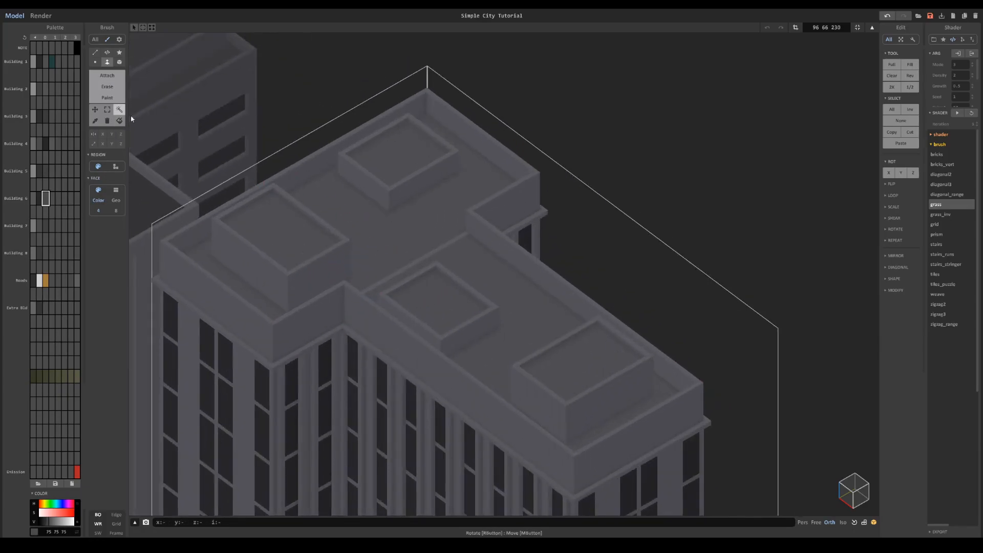
- Paint the remaining roof surfaces of the combined tower with the selected Building 6 colour and return to the whole city
{"action": "left_click", "coordinate": [107, 97]}
{"action": "left_click", "coordinate": [119, 62]}
{"action": "right_click_drag", "start_coordinate": [443, 202], "coordinate": [488, 219]}
{"action": "right_click_drag", "start_coordinate": [437, 347], "coordinate": [416, 162]}
{"action": "left_click", "coordinate": [294, 184]}
{"action": "scroll", "coordinate": [403, 202], "scroll_direction": "down", "scroll_amount": 5}
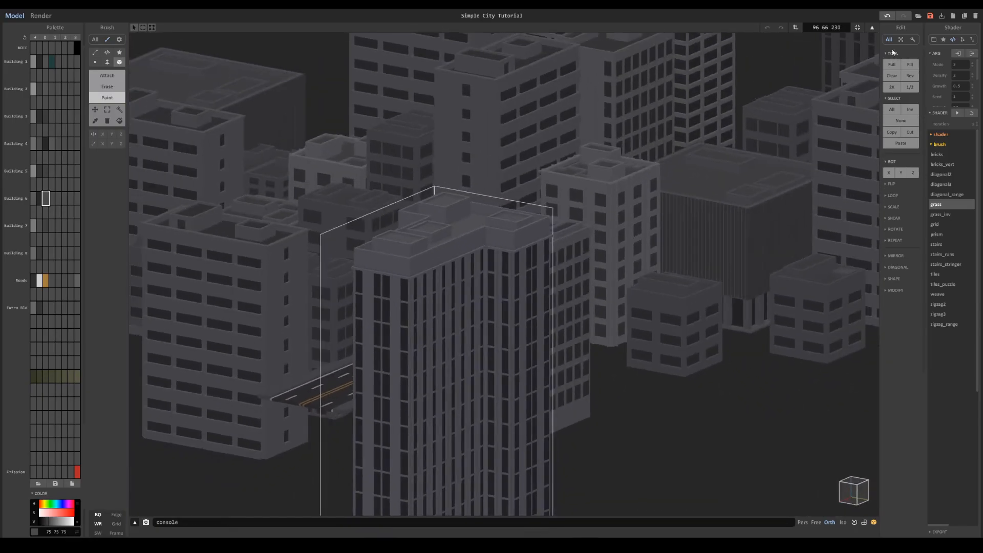
{"action": "left_click", "coordinate": [858, 27]}
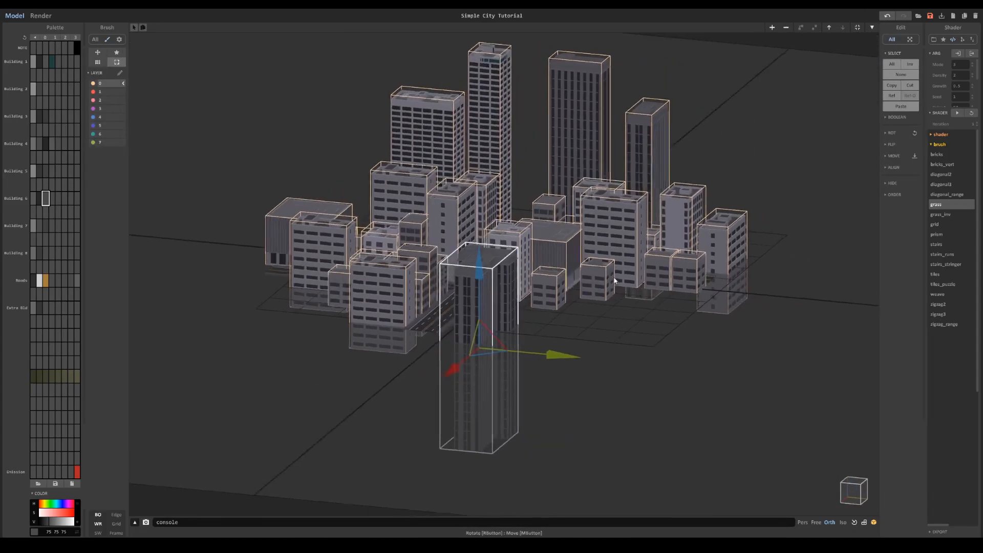
- Place another tower among the rear high-rises, checking the city in the render preview
{"action": "left_click", "coordinate": [41, 15]}
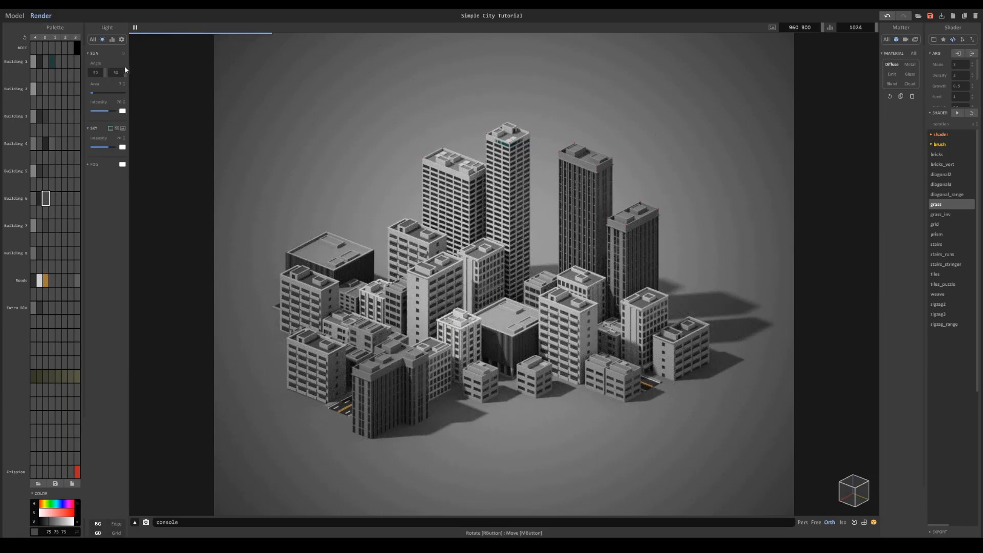
{"action": "left_click", "coordinate": [15, 16]}
{"action": "left_click", "coordinate": [476, 200]}
{"action": "left_click_drag", "start_coordinate": [425, 256], "coordinate": [584, 264]}
{"action": "left_click", "coordinate": [41, 16]}
{"action": "left_click", "coordinate": [15, 16]}
- Place copies of the small low building in the empty front block, sinking the outermost one partly into the ground
{"action": "left_click", "coordinate": [533, 376]}
{"action": "left_click_drag", "start_coordinate": [527, 389], "coordinate": [502, 403], "text": "ctrl"}
{"action": "right_click_drag", "start_coordinate": [504, 404], "coordinate": [543, 427]}
{"action": "middle_click_drag", "start_coordinate": [543, 428], "coordinate": [451, 336]}
{"action": "scroll", "coordinate": [451, 336], "scroll_direction": "up", "scroll_amount": 3}
{"action": "left_click_drag", "start_coordinate": [473, 334], "coordinate": [505, 345], "text": "ctrl"}
{"action": "left_click_drag", "start_coordinate": [437, 282], "coordinate": [438, 295]}
{"action": "right_click_drag", "start_coordinate": [473, 322], "coordinate": [462, 302]}
{"action": "middle_click_drag", "start_coordinate": [462, 302], "coordinate": [530, 270]}
{"action": "scroll", "coordinate": [530, 269], "scroll_direction": "up", "scroll_amount": 5}
{"action": "left_click_drag", "start_coordinate": [488, 213], "coordinate": [489, 219]}
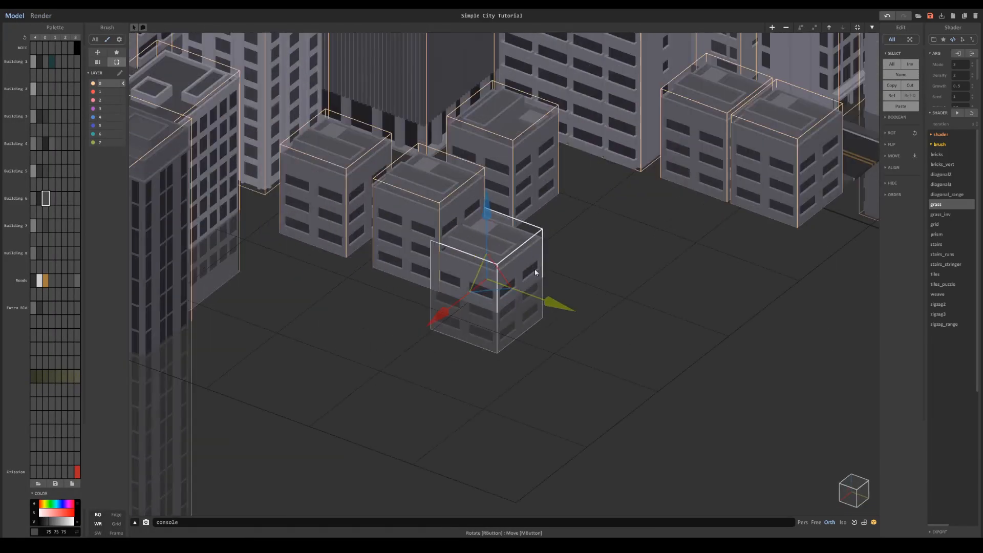
{"action": "left_click_drag", "start_coordinate": [546, 299], "coordinate": [554, 302]}
- Edit the voxels of one small building copy in the front block and return to the whole city
{"action": "left_click", "coordinate": [440, 236], "text": "shift"}
{"action": "key", "text": "Tab"}
{"action": "left_click_drag", "start_coordinate": [463, 327], "coordinate": [465, 297]}
{"action": "left_click", "coordinate": [788, 28]}
{"action": "key", "text": "Tab"}
{"action": "scroll", "coordinate": [529, 297], "scroll_direction": "down", "scroll_amount": 5}
{"action": "mouse_move", "coordinate": [540, 290]}
{"action": "right_mouse_down"}
{"action": "mouse_move", "coordinate": [528, 298]}
{"action": "mouse_move", "coordinate": [527, 284]}
{"action": "right_mouse_up"}
{"action": "middle_click_drag", "start_coordinate": [527, 284], "coordinate": [561, 405]}
- Preview the city render and open the render's sample settings
{"action": "left_click", "coordinate": [41, 16]}
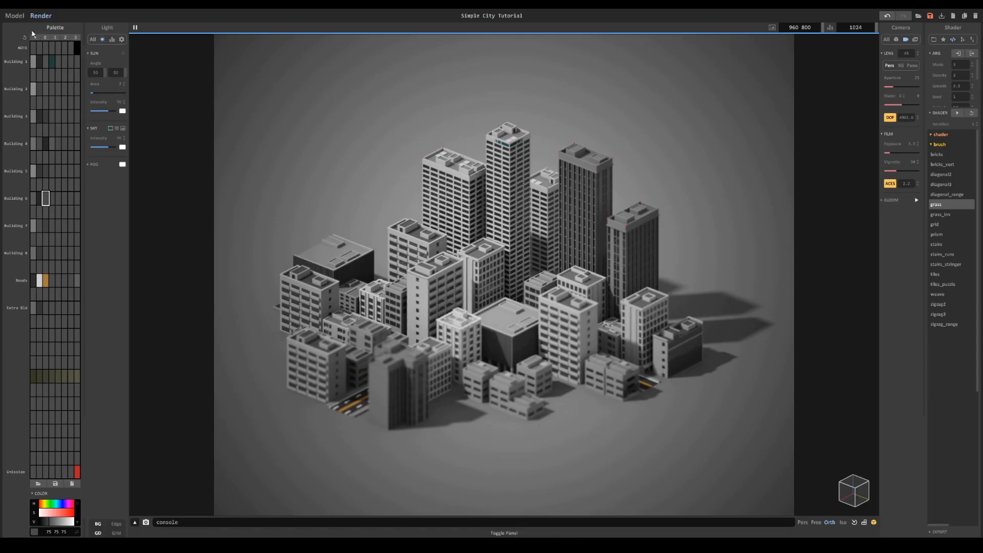
{"action": "left_click", "coordinate": [17, 18]}
{"action": "key", "text": "Tab"}
{"action": "left_click", "coordinate": [112, 39]}
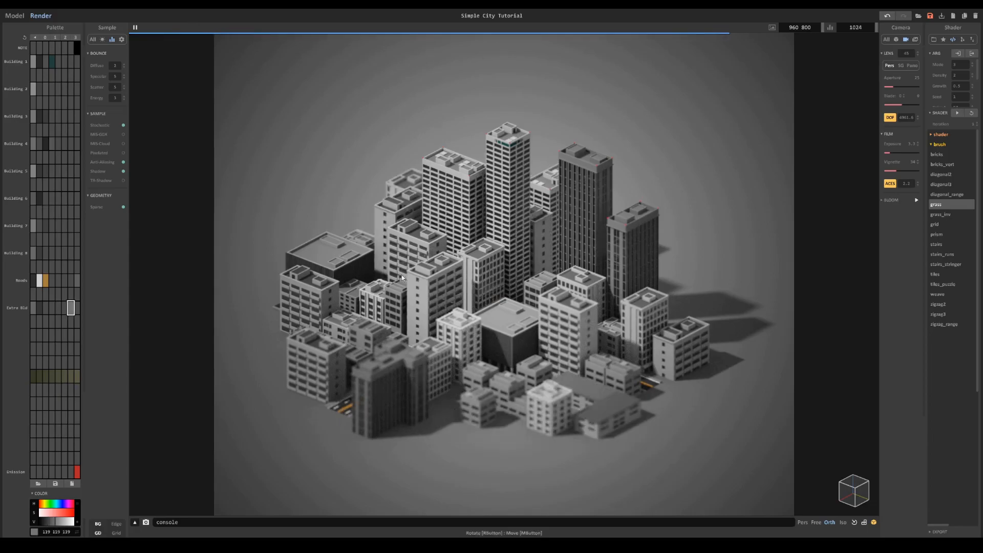
{"action": "left_click", "coordinate": [21, 18]}
- Extend the right-hand branch road with copied segments past the edge of the city grid
{"action": "right_click_drag", "start_coordinate": [662, 309], "coordinate": [694, 432]}
{"action": "double_click", "coordinate": [648, 422]}
{"action": "left_click", "coordinate": [650, 423]}
{"action": "middle_click_drag", "start_coordinate": [649, 340], "coordinate": [524, 298]}
{"action": "scroll", "coordinate": [524, 299], "scroll_direction": "up", "scroll_amount": 7}
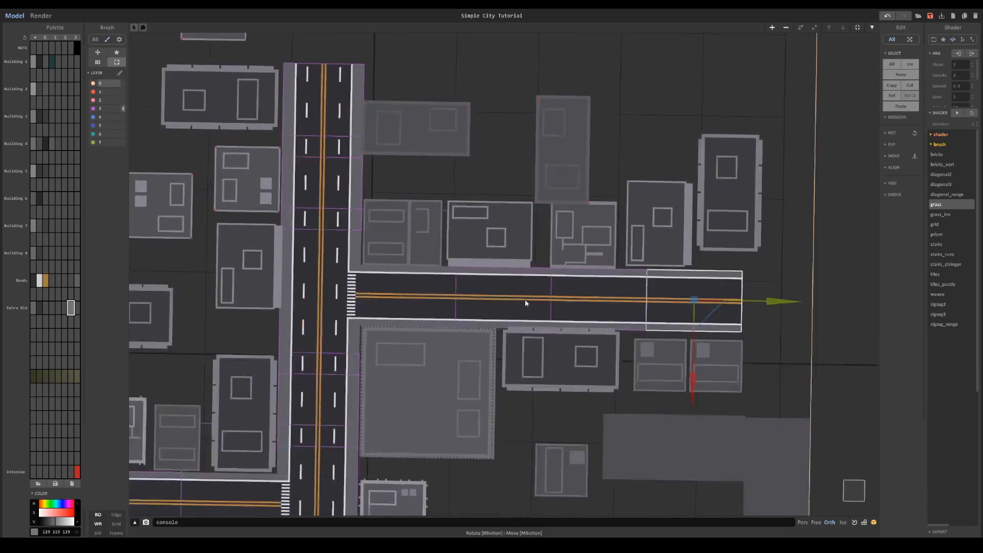
{"action": "left_click", "coordinate": [622, 308], "text": "shift"}
{"action": "left_click_drag", "start_coordinate": [740, 303], "coordinate": [947, 321], "text": "ctrl"}
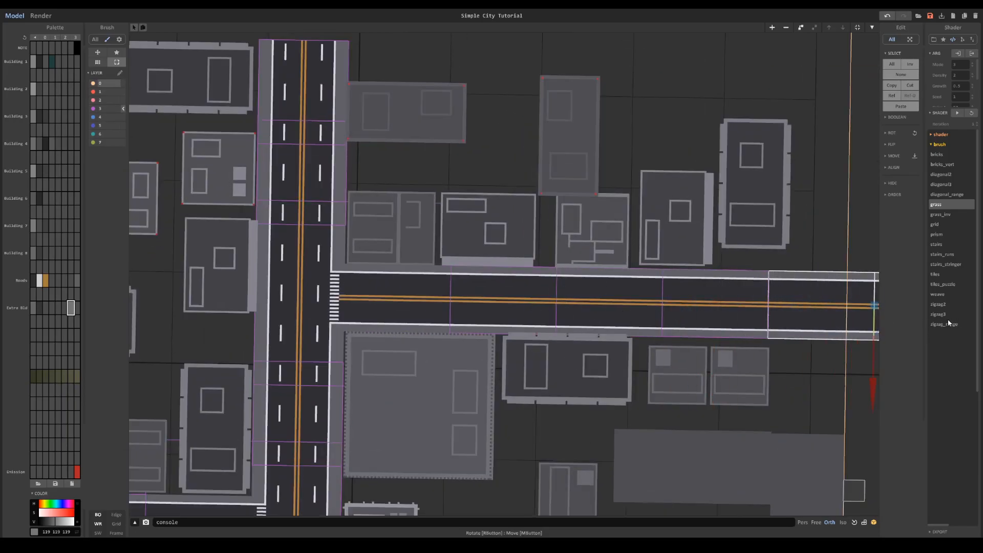
- Extend the main road's far end to the city boundary with copies of its last segments
{"action": "scroll", "coordinate": [516, 275], "scroll_direction": "down", "scroll_amount": 5}
{"action": "left_click", "coordinate": [507, 297]}
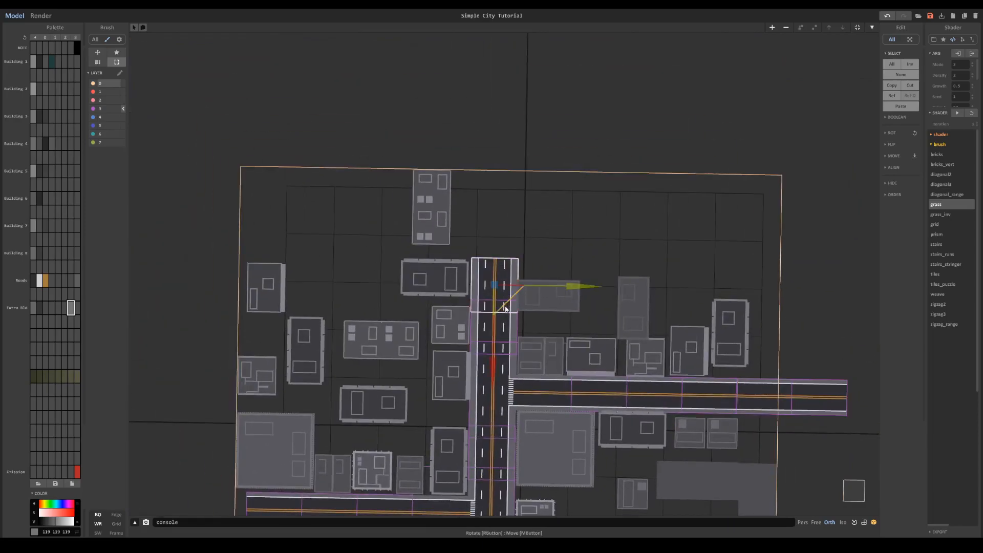
{"action": "left_click", "coordinate": [508, 331], "text": "shift"}
{"action": "left_click_drag", "start_coordinate": [496, 359], "coordinate": [500, 268], "text": "ctrl"}
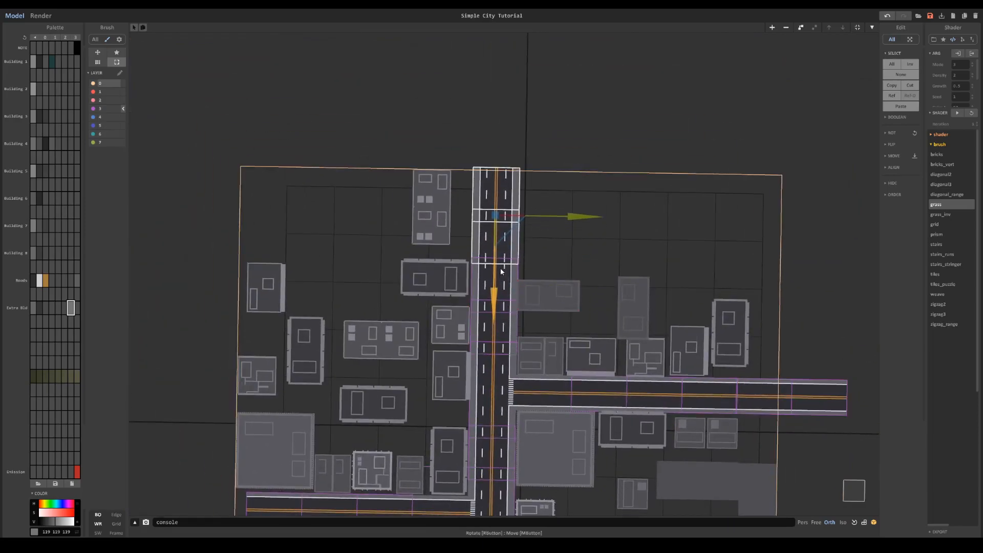
- Copy the far-end road segments to the main road's near end and position them so the road crosses the boundary
{"action": "scroll", "coordinate": [551, 221], "scroll_direction": "down", "scroll_amount": 3}
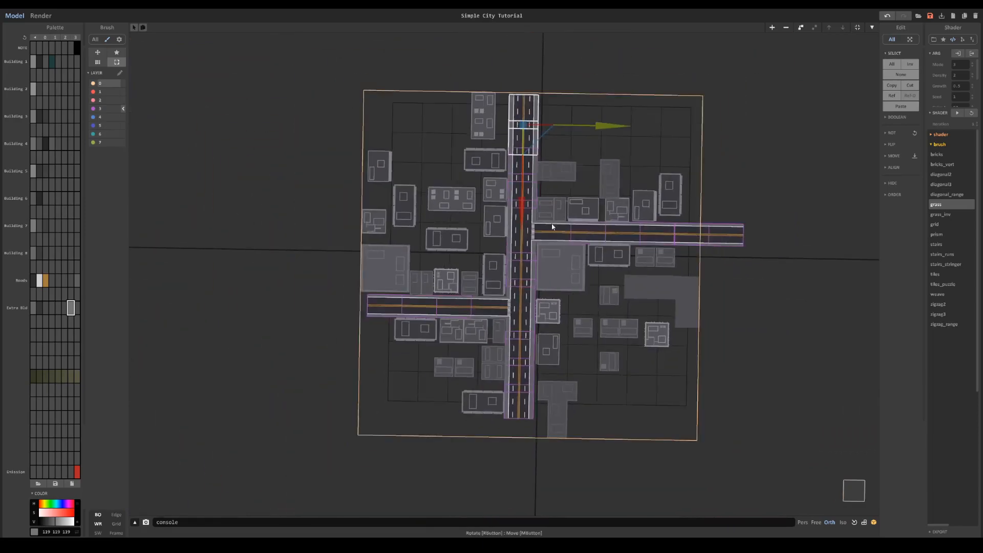
{"action": "left_click_drag", "start_coordinate": [520, 199], "coordinate": [520, 500]}
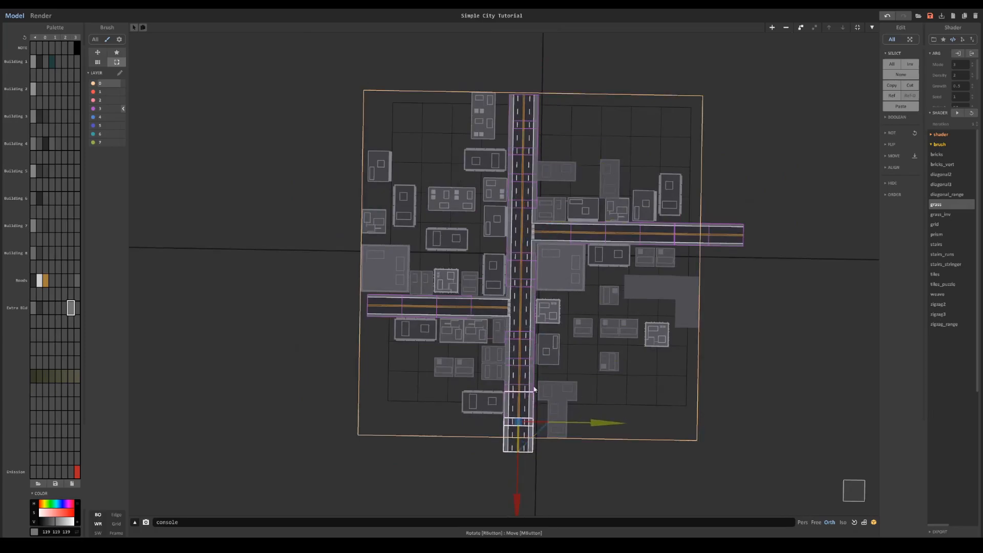
{"action": "scroll", "coordinate": [520, 500], "scroll_direction": "up", "scroll_amount": 5}
{"action": "middle_click_drag", "start_coordinate": [552, 321], "coordinate": [524, 108]}
{"action": "left_click_drag", "start_coordinate": [499, 363], "coordinate": [501, 427]}
- Extend the left-hand branch road outward past the city boundary with copies of its end segments
{"action": "middle_click_drag", "start_coordinate": [275, 162], "coordinate": [636, 457]}
{"action": "left_click", "coordinate": [453, 218]}
{"action": "left_click", "coordinate": [520, 220], "text": "shift"}
{"action": "left_click_drag", "start_coordinate": [511, 215], "coordinate": [327, 199]}
{"action": "right_click_drag", "start_coordinate": [329, 200], "coordinate": [369, 204]}
{"action": "scroll", "coordinate": [368, 204], "scroll_direction": "down", "scroll_amount": 5}
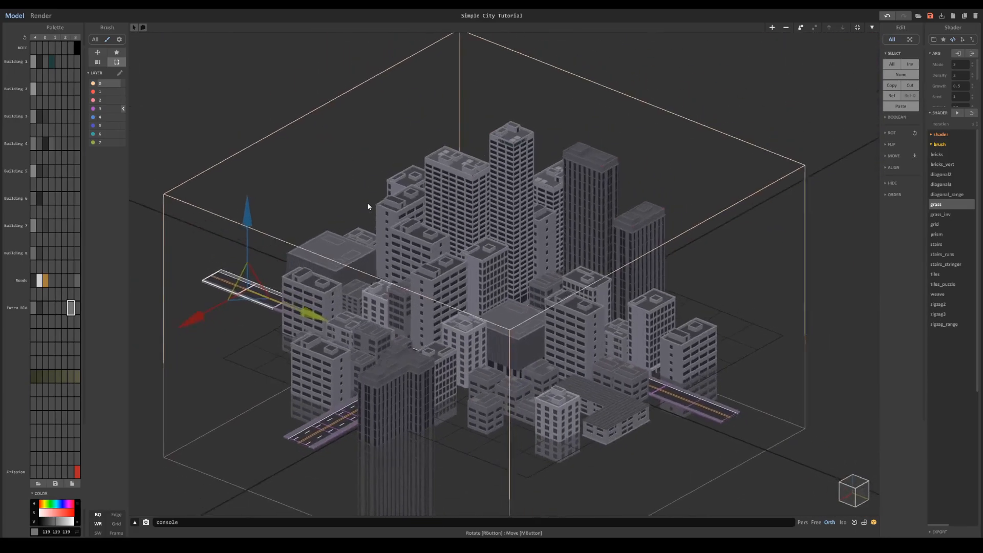
- Create a flat 256 × 256 × 6 object, move it clear of the city's front corner, and open it for voxel editing
{"action": "left_click", "coordinate": [560, 336]}
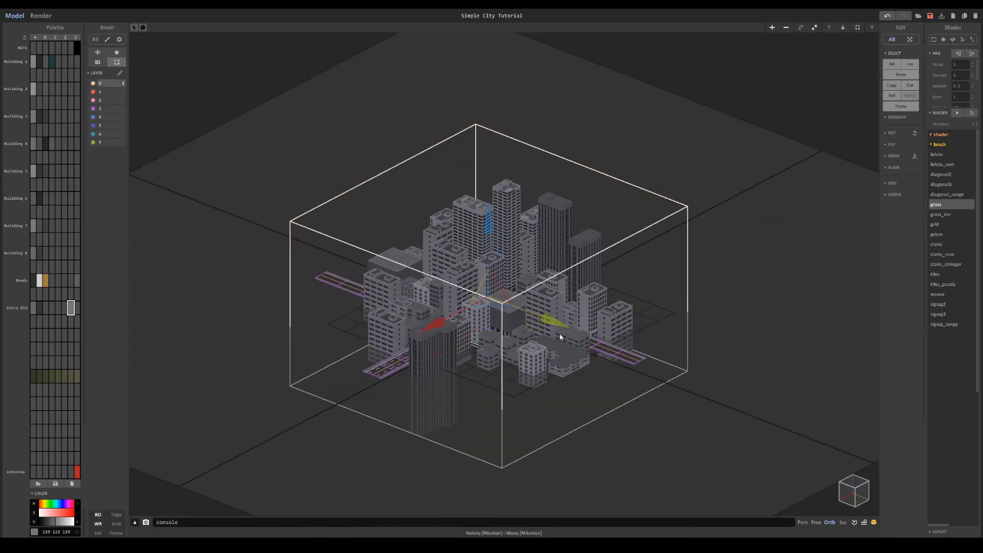
{"action": "left_click", "coordinate": [553, 327]}
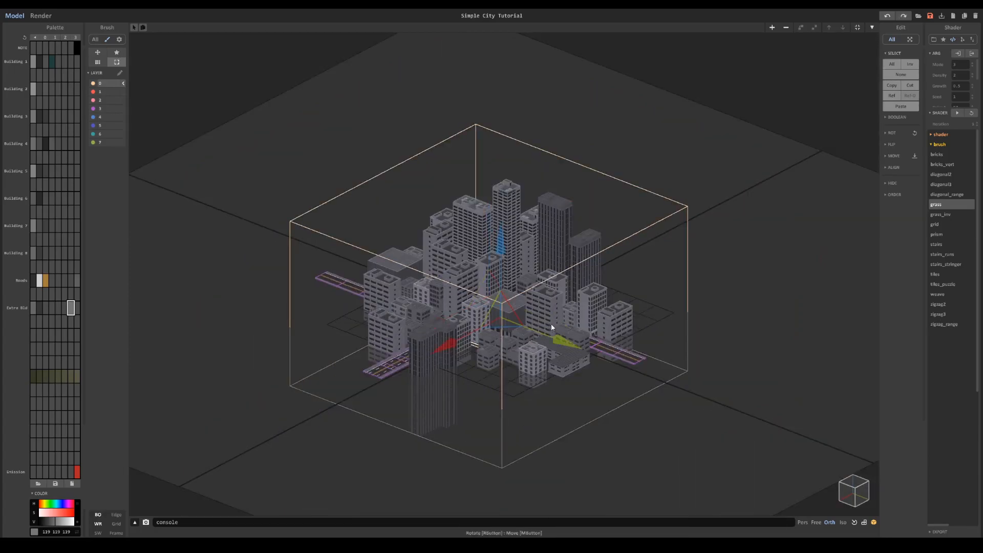
{"action": "left_click_drag", "start_coordinate": [567, 341], "coordinate": [704, 396]}
{"action": "left_click_drag", "start_coordinate": [593, 406], "coordinate": [533, 439]}
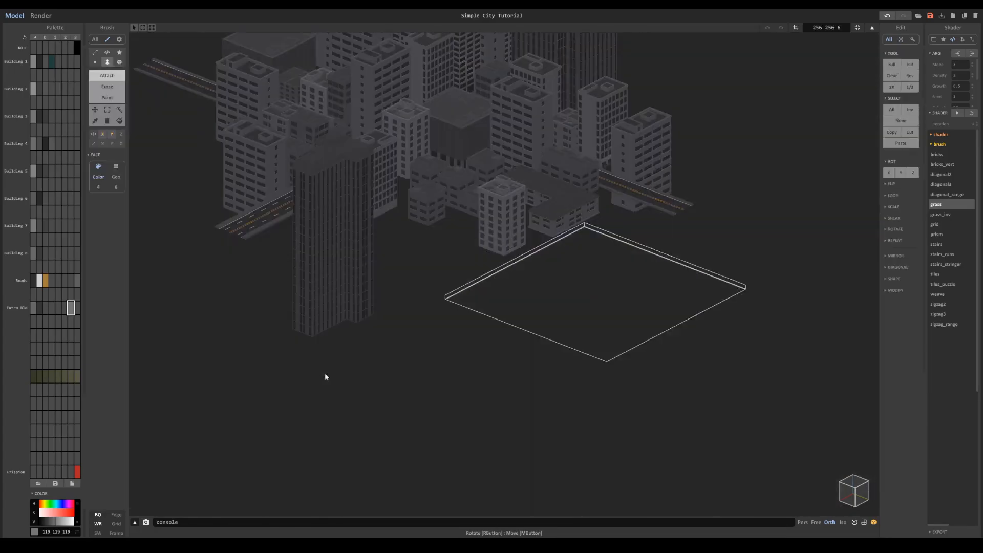
{"action": "scroll", "coordinate": [325, 373], "scroll_direction": "up", "scroll_amount": 3}
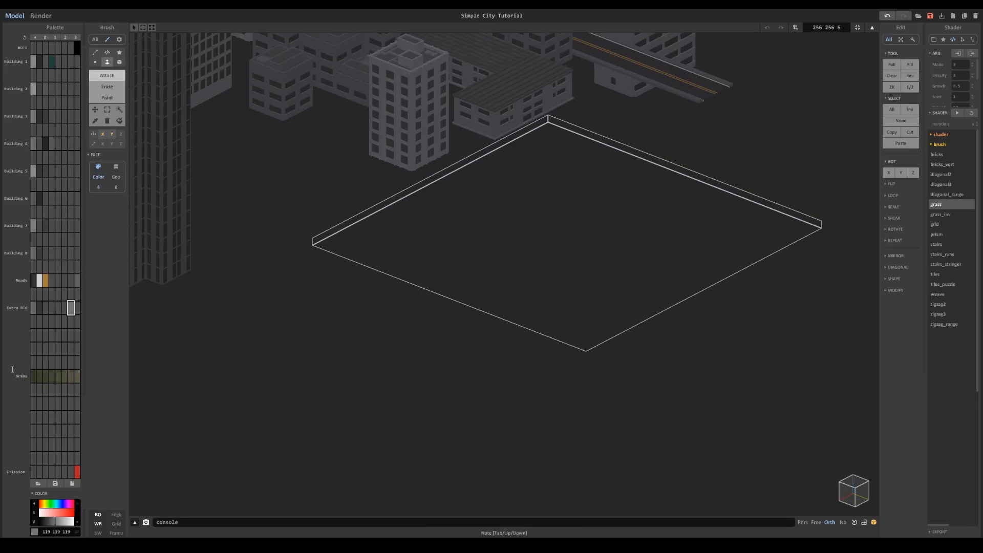
- Fill the flat object's whole area using the grass brush shader with the first Grass colour selected
{"action": "left_click", "coordinate": [33, 375]}
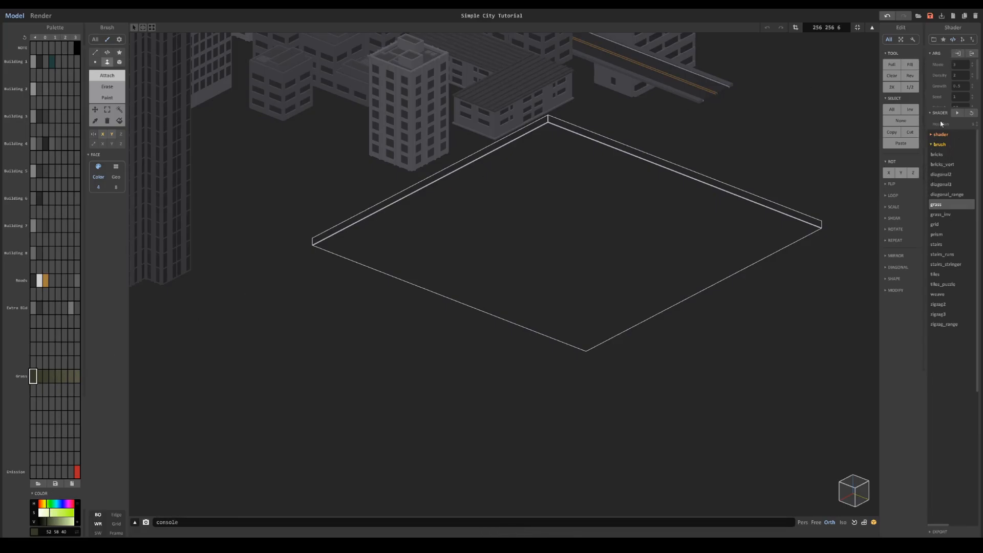
{"action": "left_click", "coordinate": [943, 40]}
{"action": "left_click", "coordinate": [952, 40]}
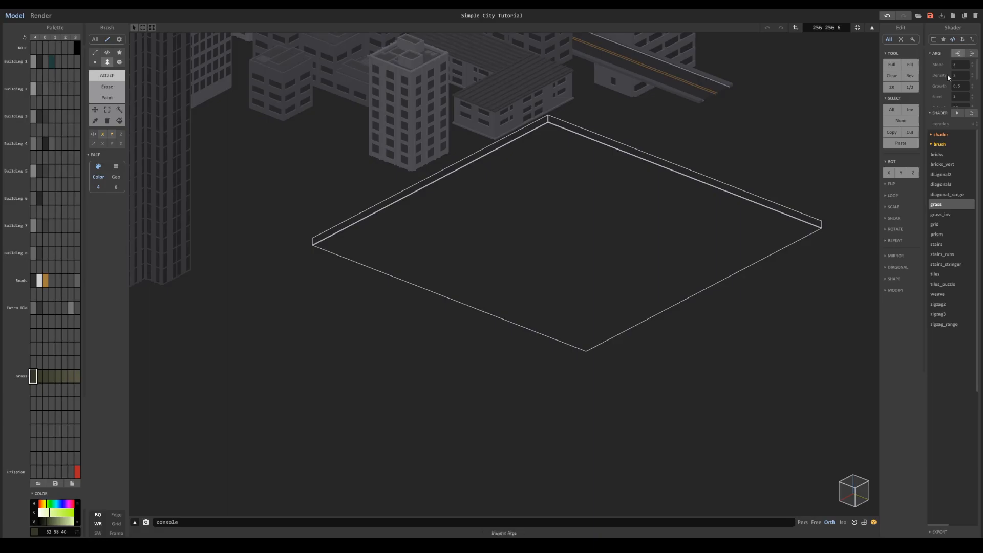
{"action": "left_click", "coordinate": [940, 146]}
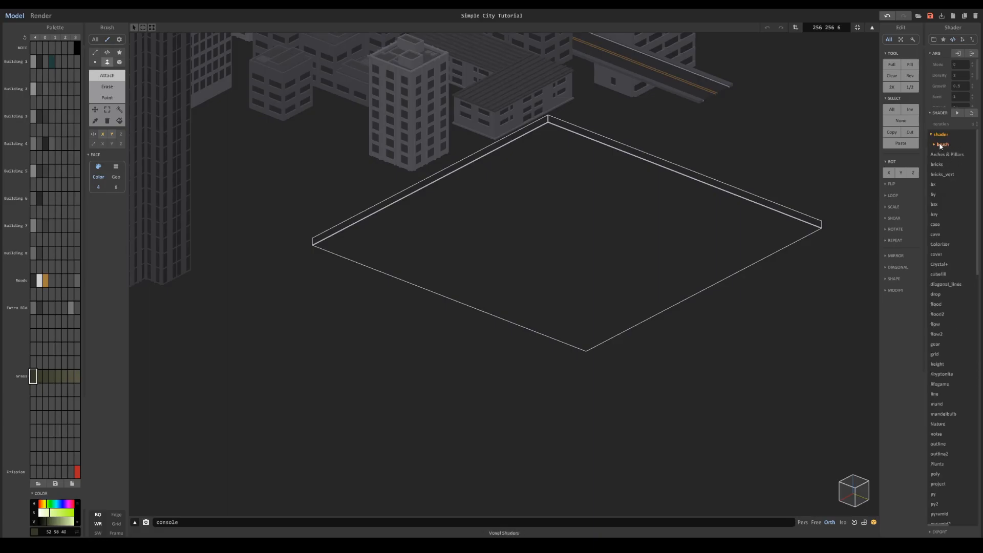
{"action": "left_click", "coordinate": [942, 146]}
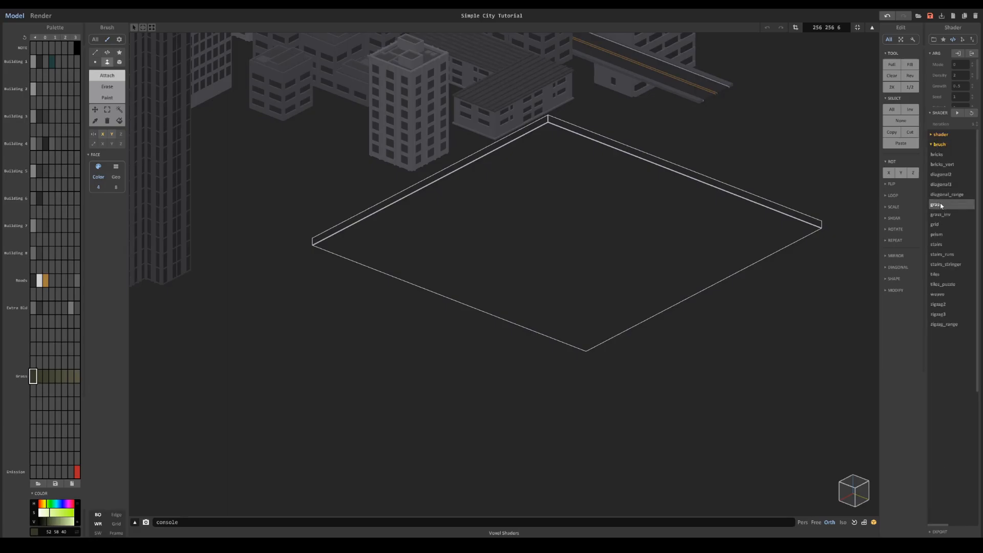
{"action": "left_click", "coordinate": [107, 52]}
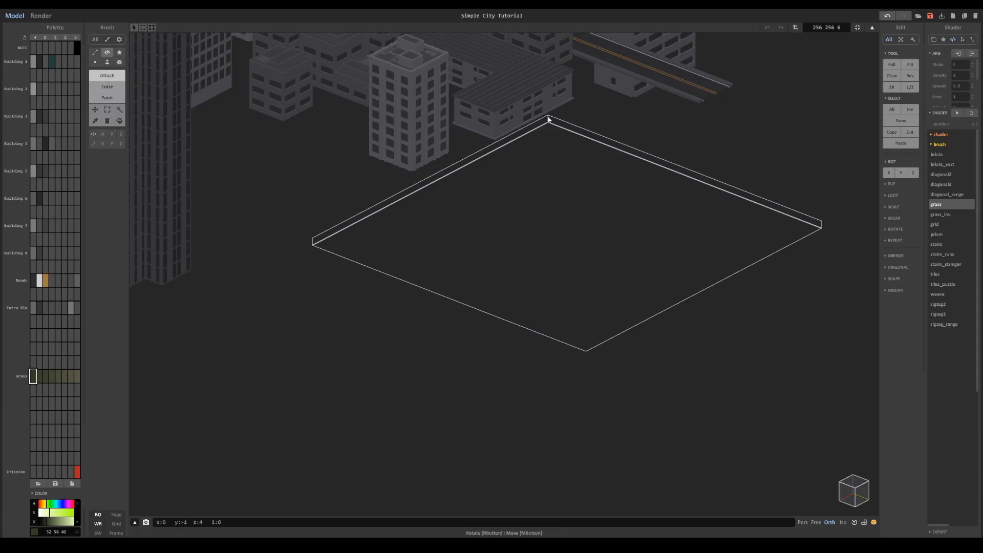
{"action": "left_click_drag", "start_coordinate": [548, 119], "coordinate": [589, 393]}
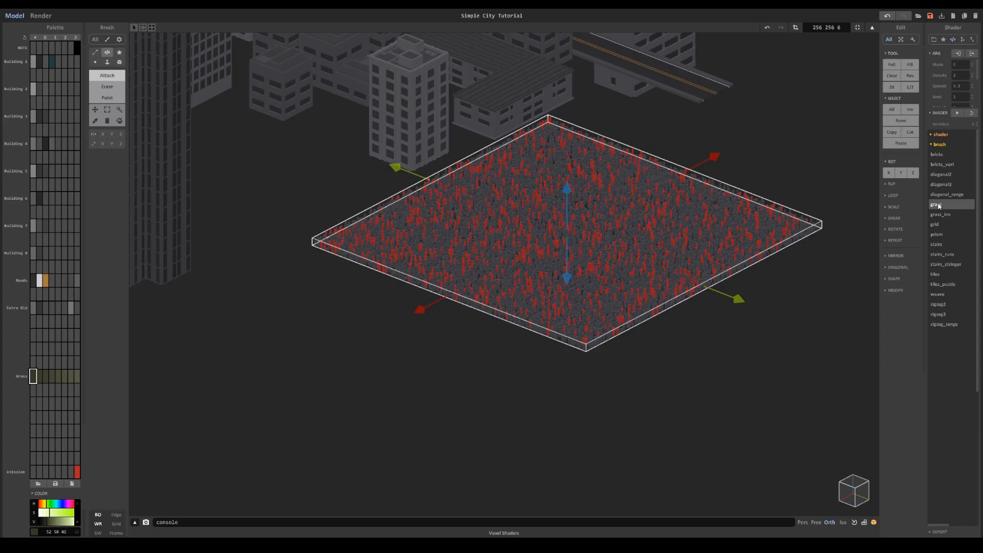
- Set the grass shader's Color A to 57 and Color B to 64
{"action": "scroll", "coordinate": [736, 244], "scroll_direction": "up", "scroll_amount": 6}
{"action": "scroll", "coordinate": [963, 86], "scroll_direction": "down", "scroll_amount": 2}
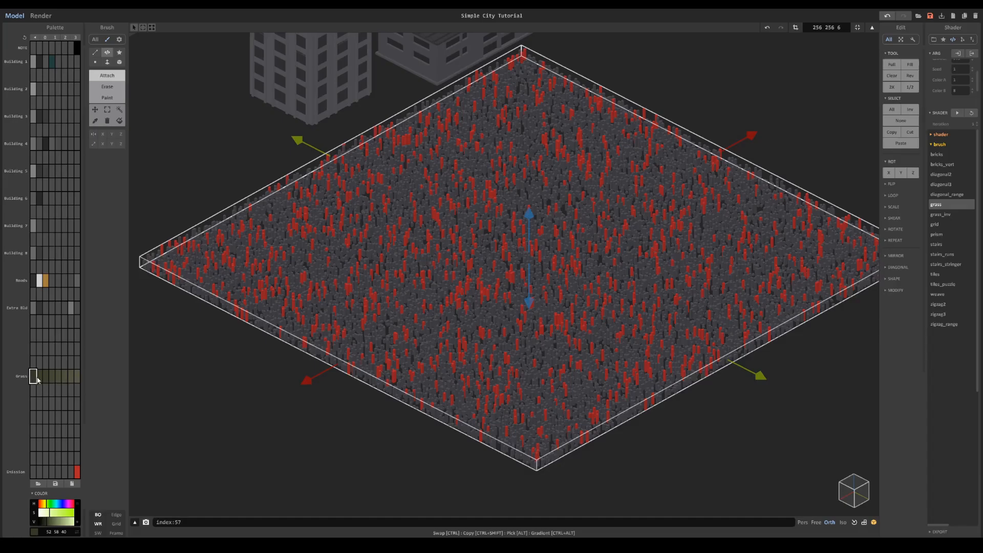
{"action": "left_click_drag", "start_coordinate": [956, 80], "coordinate": [939, 93]}
{"action": "type", "text": "57"}
{"action": "type", "text": "64"}
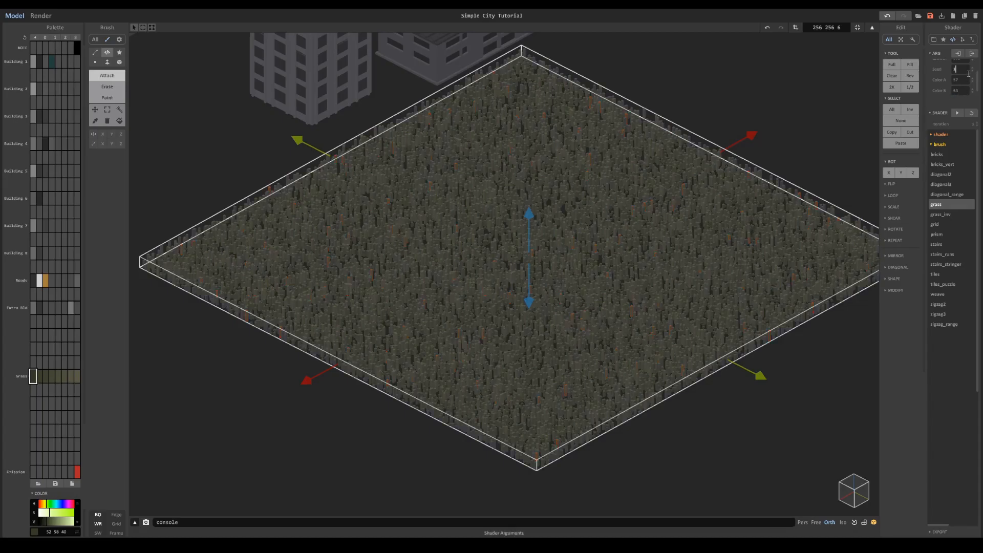
- Change the grass shader's seed and lower its smooth value
{"action": "right_click_drag", "start_coordinate": [751, 198], "coordinate": [706, 215]}
{"action": "middle_click_drag", "start_coordinate": [707, 215], "coordinate": [750, 301]}
{"action": "scroll", "coordinate": [749, 302], "scroll_direction": "up", "scroll_amount": 3}
{"action": "scroll", "coordinate": [972, 79], "scroll_direction": "up", "scroll_amount": 1}
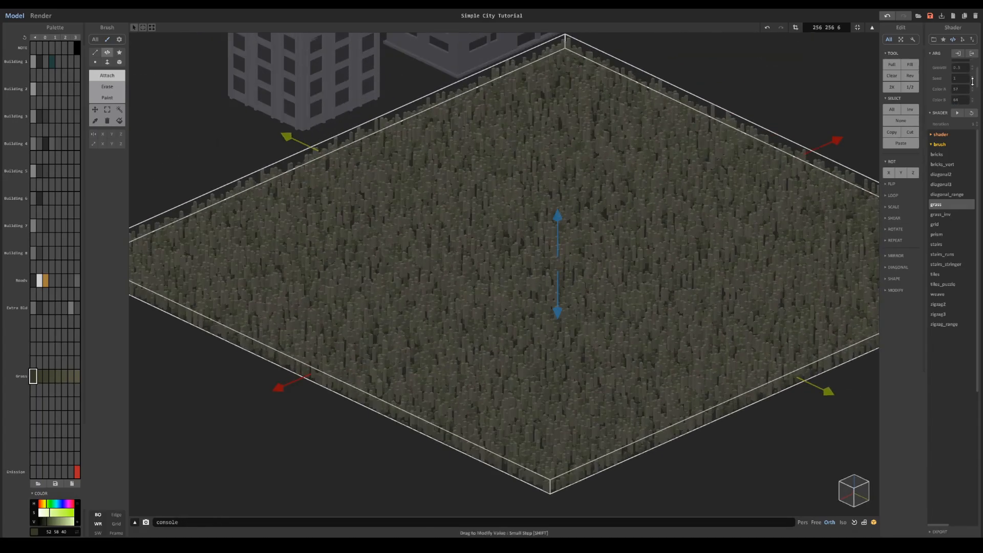
{"action": "left_click_drag", "start_coordinate": [972, 81], "coordinate": [971, 73]}
{"action": "scroll", "coordinate": [967, 78], "scroll_direction": "up", "scroll_amount": 2}
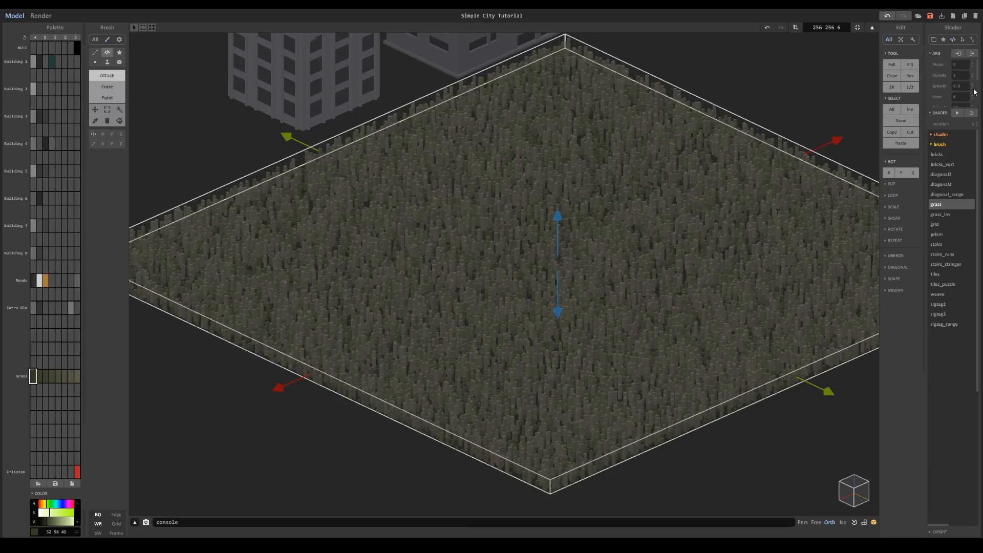
{"action": "left_click_drag", "start_coordinate": [971, 86], "coordinate": [954, 195]}
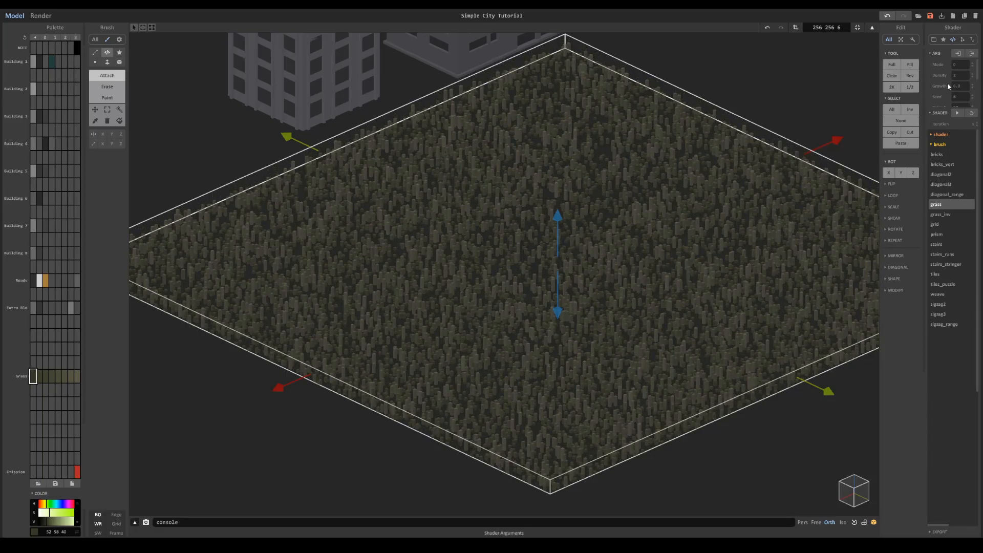
- Try a grass density of 1, then restore the density to 2
{"action": "mouse_move", "coordinate": [971, 75]}
{"action": "left_mouse_down"}
{"action": "mouse_move", "coordinate": [973, 91]}
{"action": "mouse_move", "coordinate": [980, 69]}
{"action": "left_mouse_up"}
{"action": "scroll", "coordinate": [742, 215], "scroll_direction": "up", "scroll_amount": 5}
{"action": "scroll", "coordinate": [761, 173], "scroll_direction": "down", "scroll_amount": 3}
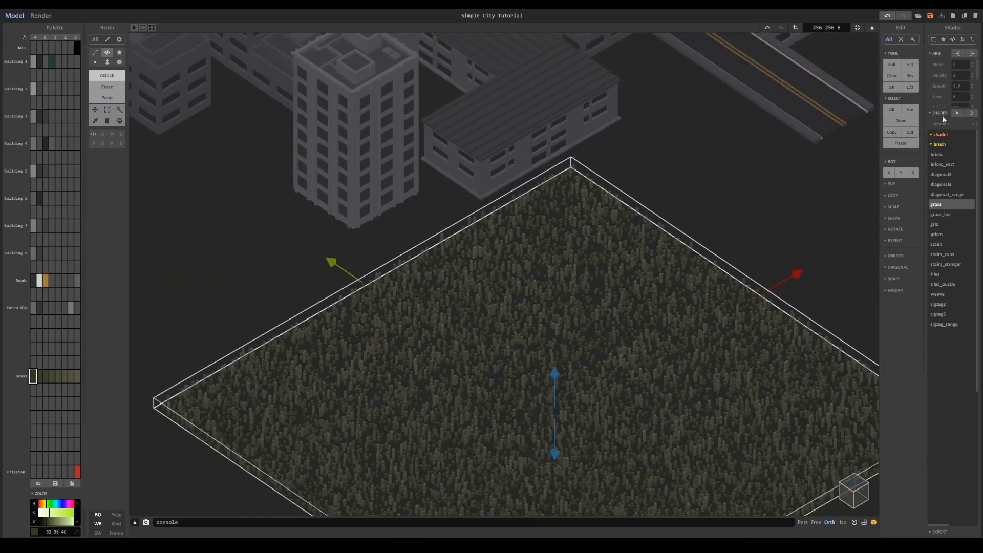
{"action": "left_click_drag", "start_coordinate": [971, 74], "coordinate": [971, 77]}
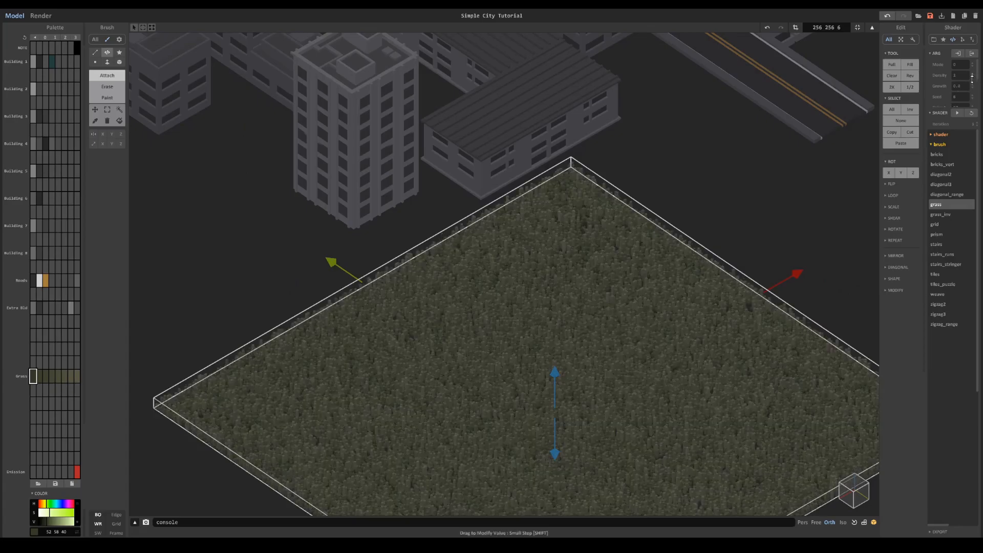
{"action": "scroll", "coordinate": [694, 344], "scroll_direction": "down", "scroll_amount": 4}
{"action": "right_click_drag", "start_coordinate": [694, 345], "coordinate": [695, 324]}
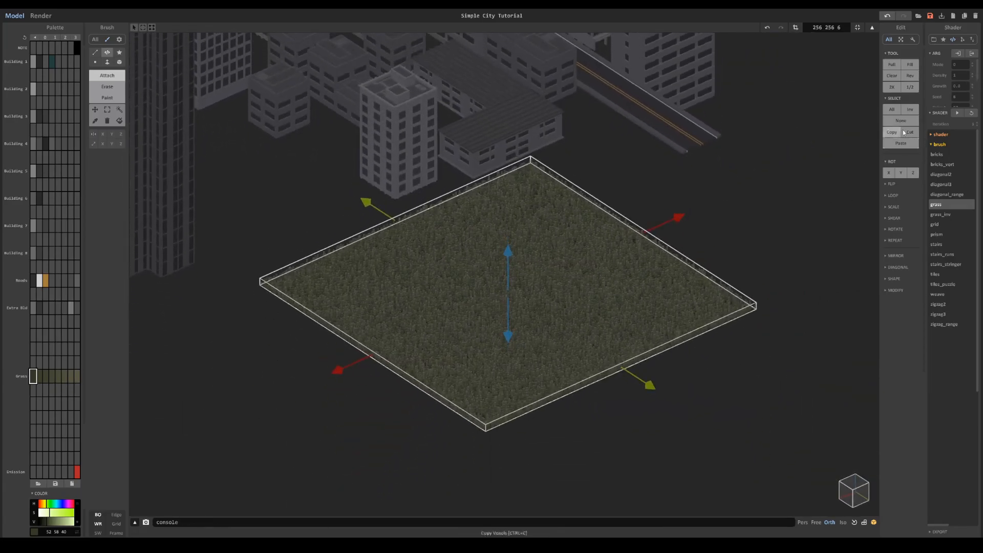
{"action": "left_click_drag", "start_coordinate": [971, 74], "coordinate": [971, 55]}
- Examine the grass patch up close and preview it in the render together with the city
{"action": "scroll", "coordinate": [664, 247], "scroll_direction": "up", "scroll_amount": 5}
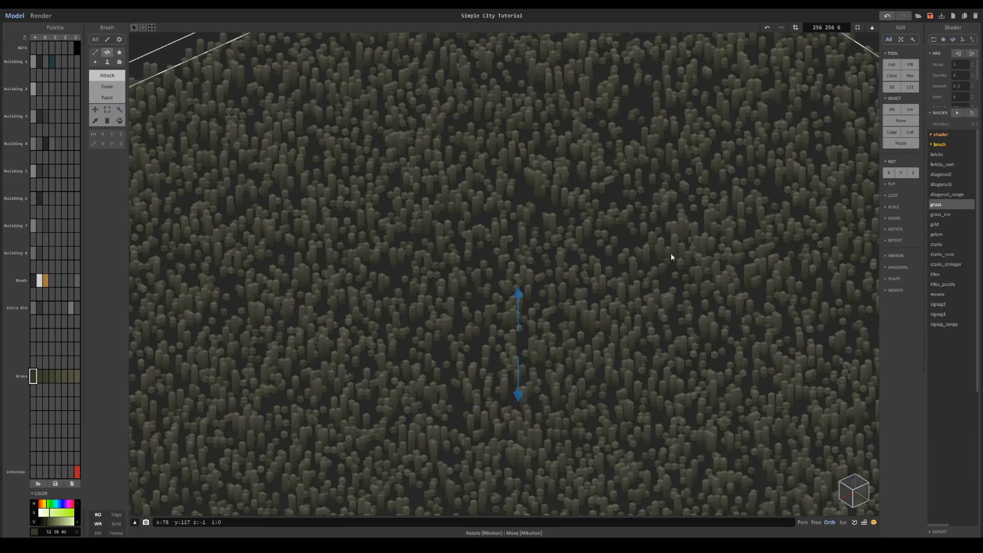
{"action": "scroll", "coordinate": [540, 220], "scroll_direction": "down", "scroll_amount": 3}
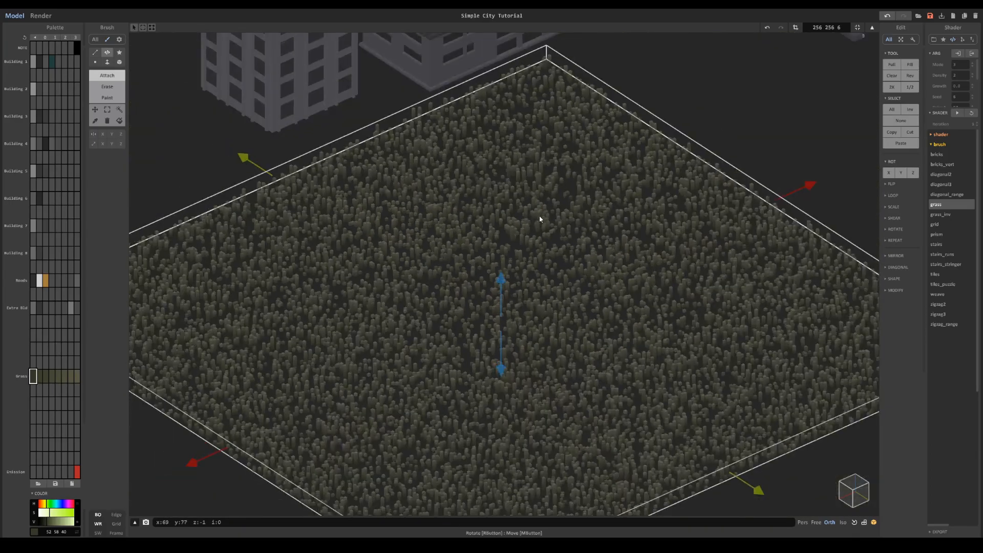
{"action": "scroll", "coordinate": [544, 230], "scroll_direction": "up", "scroll_amount": 3}
{"action": "middle_click_drag", "start_coordinate": [544, 224], "coordinate": [550, 258]}
{"action": "scroll", "coordinate": [558, 219], "scroll_direction": "down", "scroll_amount": 6}
{"action": "scroll", "coordinate": [558, 218], "scroll_direction": "down", "scroll_amount": 3}
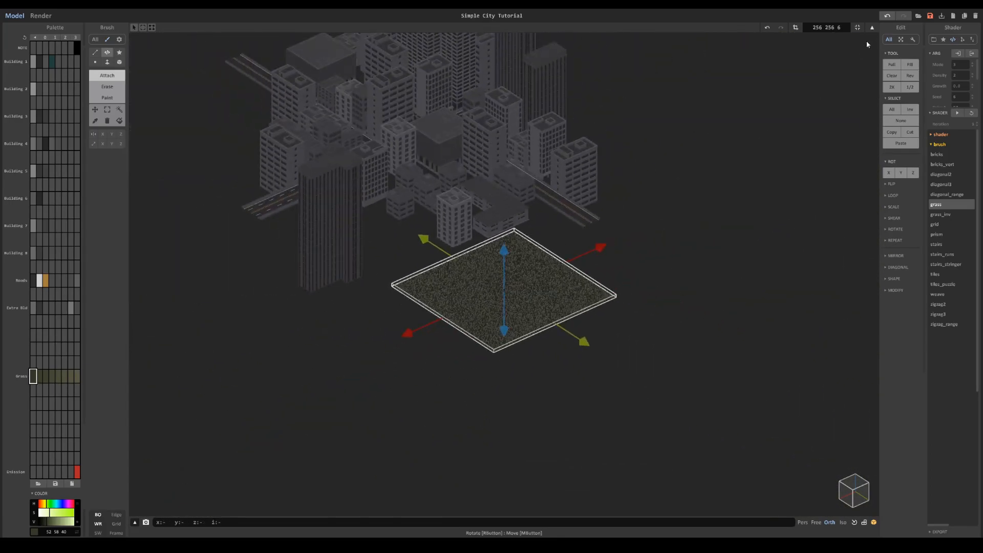
{"action": "scroll", "coordinate": [390, 152], "scroll_direction": "up", "scroll_amount": 3}
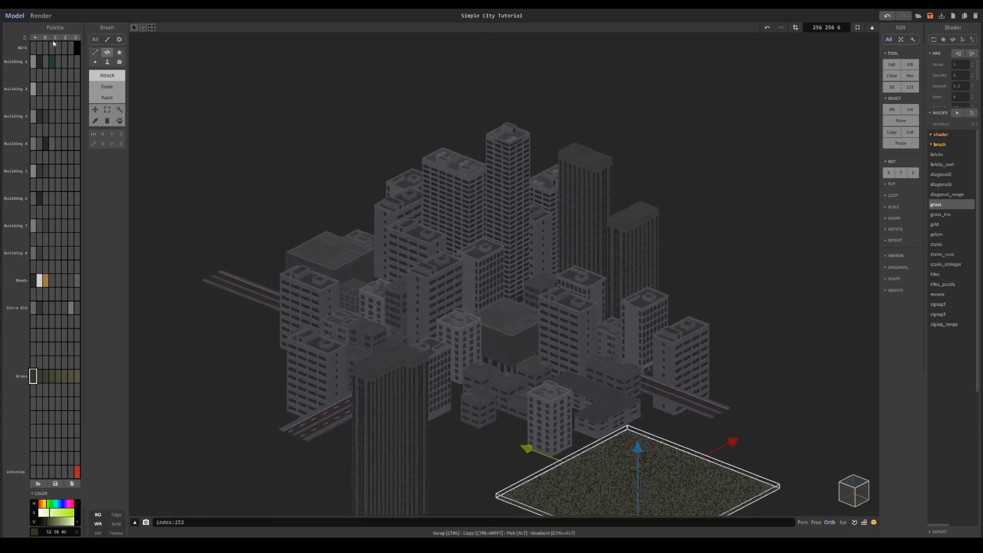
{"action": "left_click", "coordinate": [41, 15]}
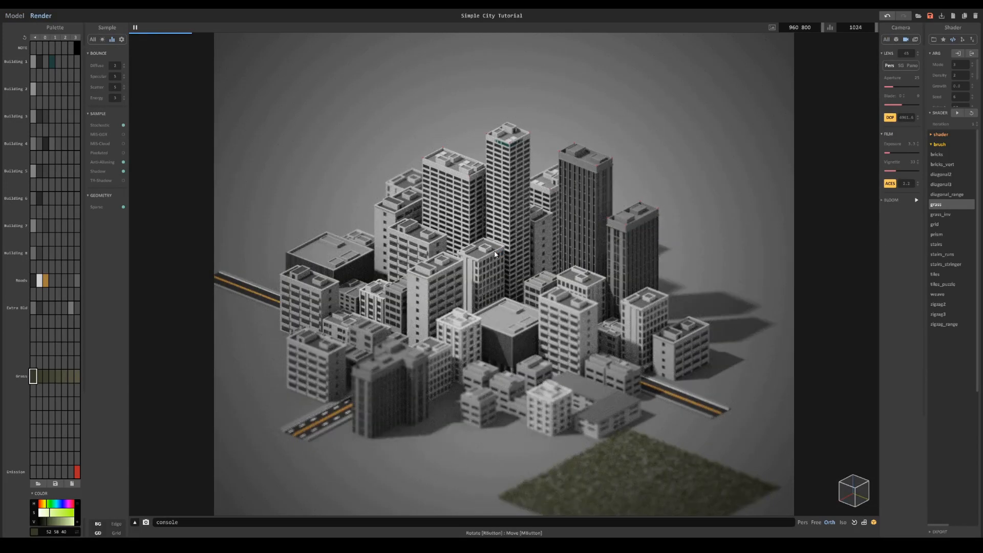
{"action": "left_click", "coordinate": [14, 15]}
- Move the grass patch under the city's front-right block and duplicate it under the other three blocks
{"action": "scroll", "coordinate": [610, 364], "scroll_direction": "down", "scroll_amount": 4}
{"action": "right_click_drag", "start_coordinate": [609, 364], "coordinate": [670, 463]}
{"action": "key", "text": "Tab"}
{"action": "left_click_drag", "start_coordinate": [781, 422], "coordinate": [655, 418]}
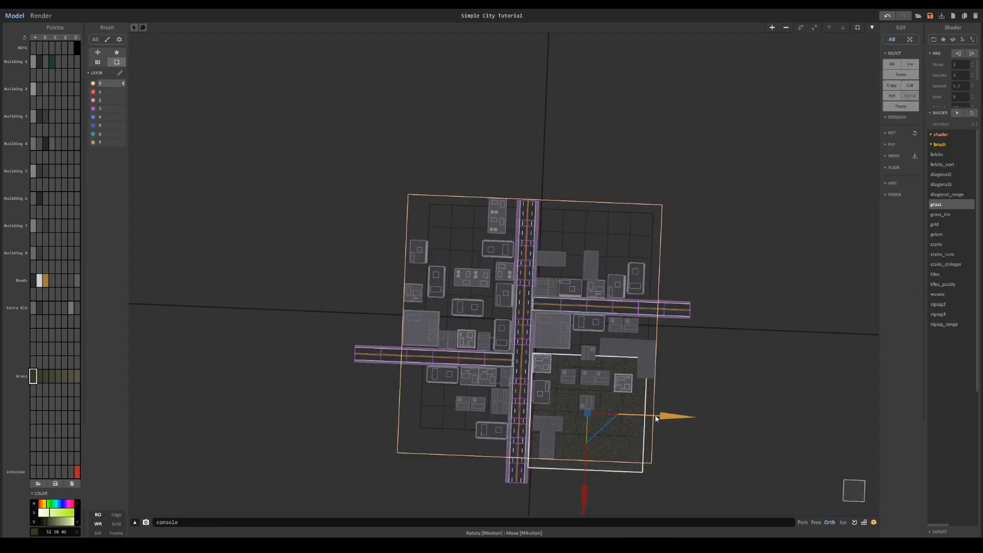
{"action": "left_click_drag", "start_coordinate": [588, 467], "coordinate": [589, 321]}
{"action": "left_click_drag", "start_coordinate": [671, 306], "coordinate": [539, 295]}
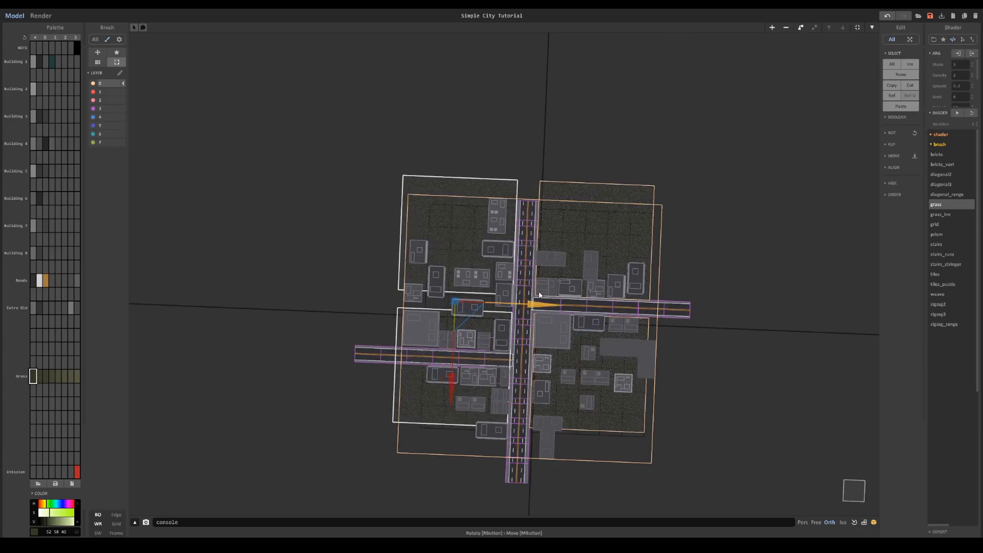
- Realign the grass patches with the road edges between the blocks and check them in the render preview
{"action": "left_click", "coordinate": [480, 346]}
{"action": "left_click", "coordinate": [487, 330]}
{"action": "left_click_drag", "start_coordinate": [451, 412], "coordinate": [434, 465]}
{"action": "left_click", "coordinate": [484, 239]}
{"action": "right_click_drag", "start_coordinate": [568, 286], "coordinate": [519, 235]}
{"action": "left_click", "coordinate": [36, 15]}
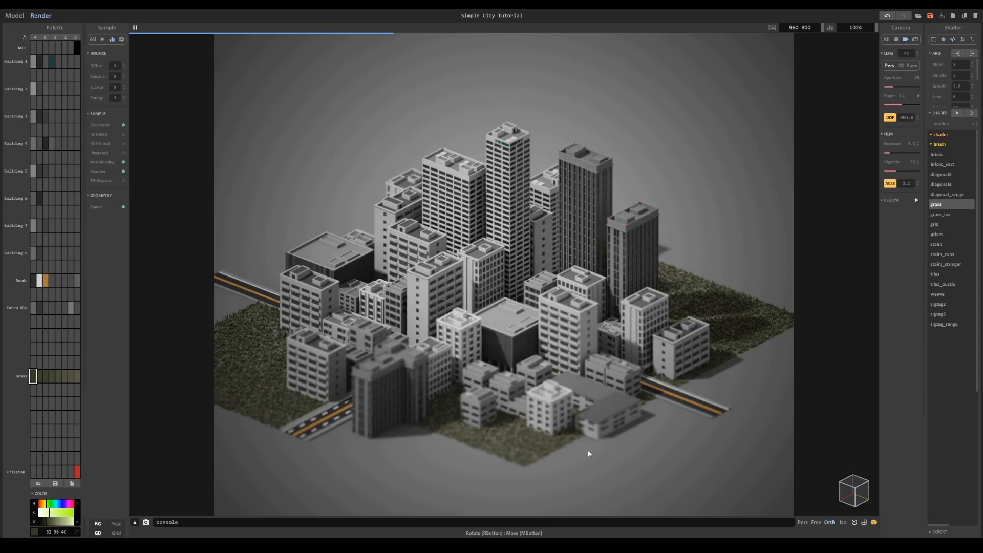
- Duplicate the grass patches on the city's left side outward to extend the lawn beyond the left-hand road
{"action": "left_click", "coordinate": [14, 16]}
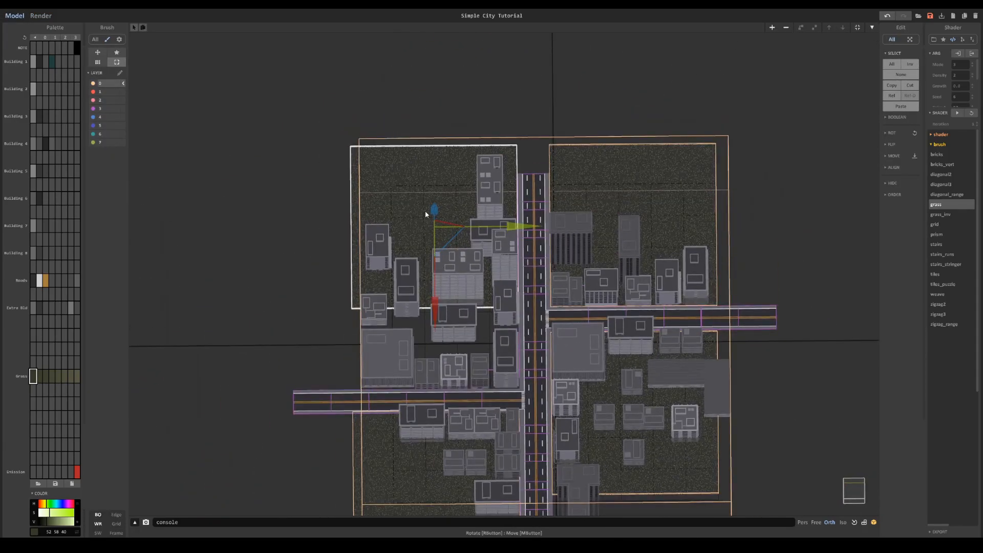
{"action": "scroll", "coordinate": [427, 218], "scroll_direction": "down", "scroll_amount": 3}
{"action": "left_click", "coordinate": [439, 426], "text": "shift"}
{"action": "left_click_drag", "start_coordinate": [528, 336], "coordinate": [417, 316], "text": "ctrl"}
- Copy the three rear grass patches into an additional row behind the city
{"action": "left_click", "coordinate": [568, 205], "text": "shift"}
{"action": "left_click", "coordinate": [463, 195]}
{"action": "left_click", "coordinate": [470, 222]}
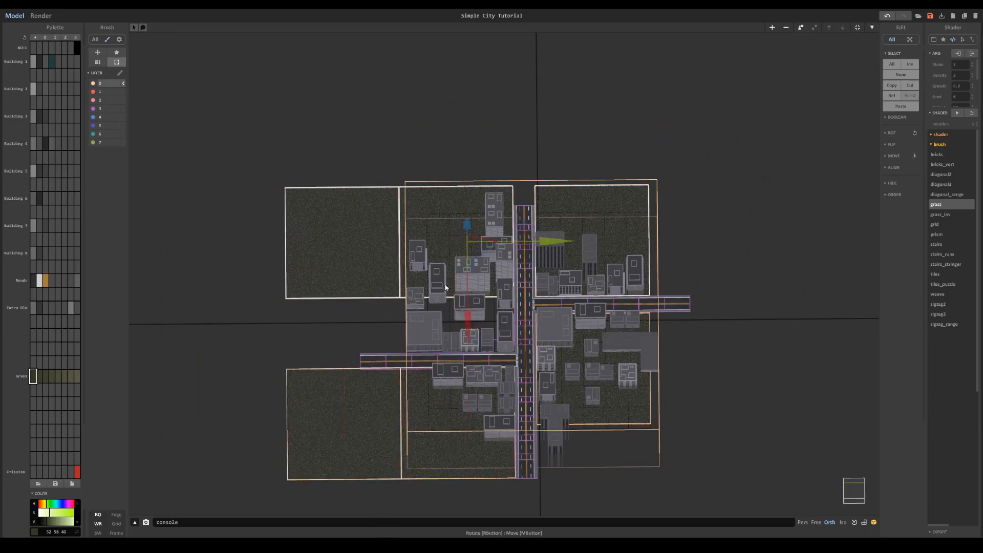
{"action": "left_click_drag", "start_coordinate": [465, 307], "coordinate": [495, 199]}
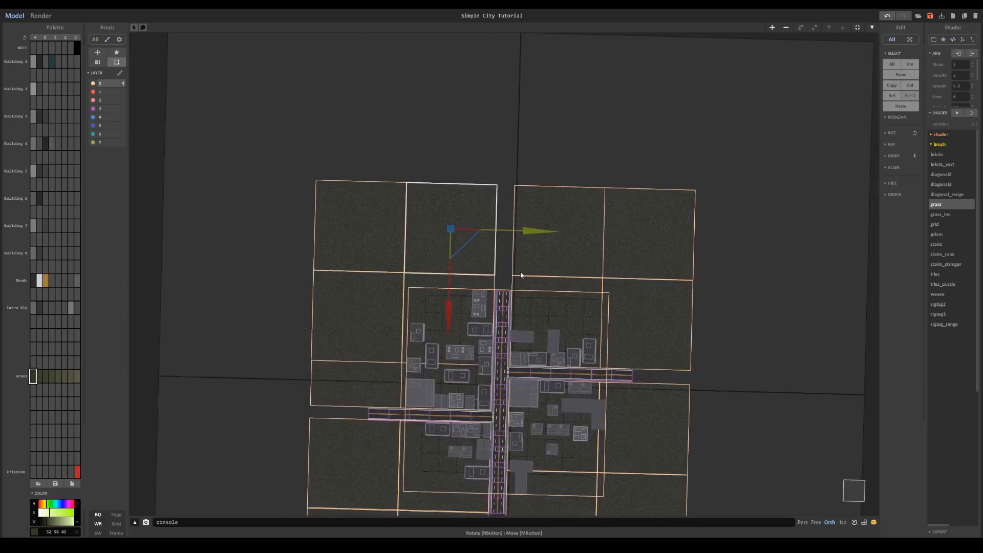
- Place a grass patch over the gap behind the main road and narrow it to the road's width
{"action": "scroll", "coordinate": [519, 274], "scroll_direction": "up", "scroll_amount": 5}
{"action": "left_click_drag", "start_coordinate": [499, 201], "coordinate": [649, 214], "text": "ctrl"}
{"action": "key", "text": "Tab"}
{"action": "scroll", "coordinate": [699, 202], "scroll_direction": "up", "scroll_amount": 4}
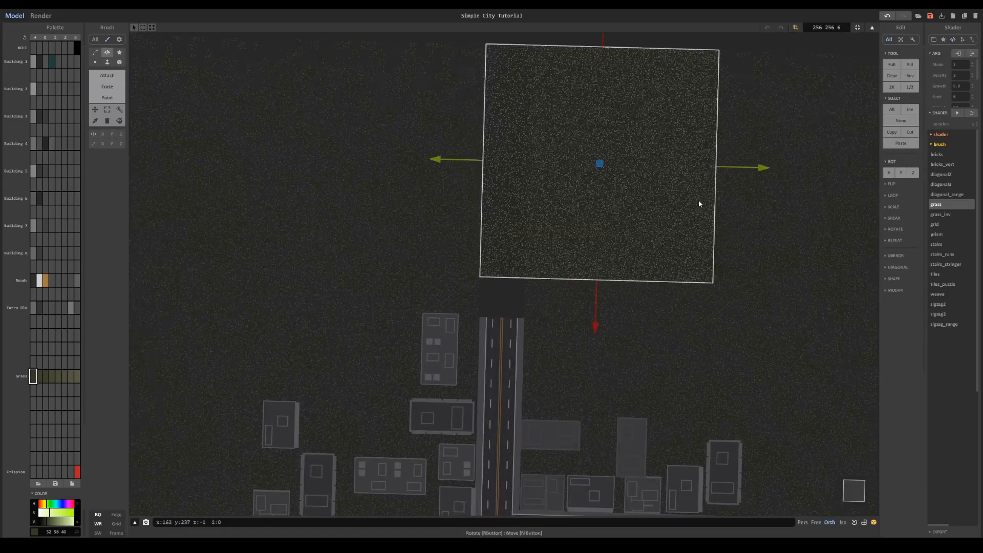
{"action": "left_click_drag", "start_coordinate": [739, 173], "coordinate": [522, 171]}
{"action": "key", "text": "Tab"}
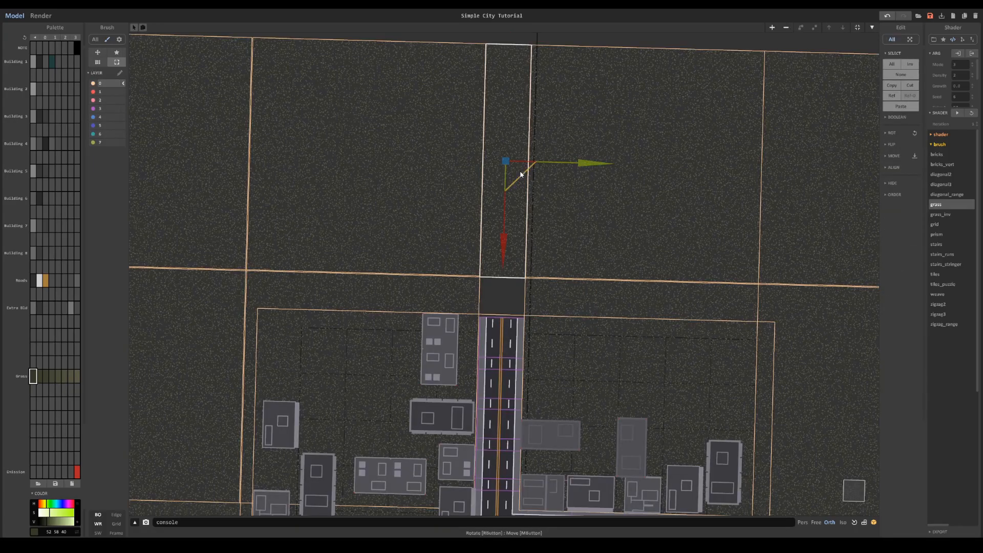
- Copy the narrow grass strip to the rear end of the main road and shorten it to fit the remaining gap
{"action": "left_click_drag", "start_coordinate": [504, 239], "coordinate": [504, 278]}
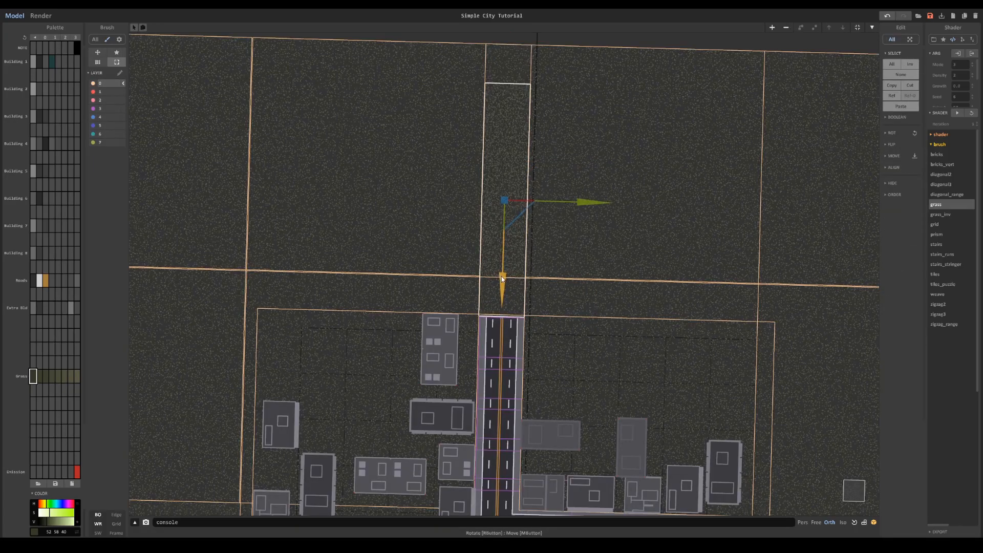
{"action": "key", "text": "Tab"}
{"action": "left_click_drag", "start_coordinate": [509, 78], "coordinate": [478, 271]}
{"action": "key", "text": "Tab"}
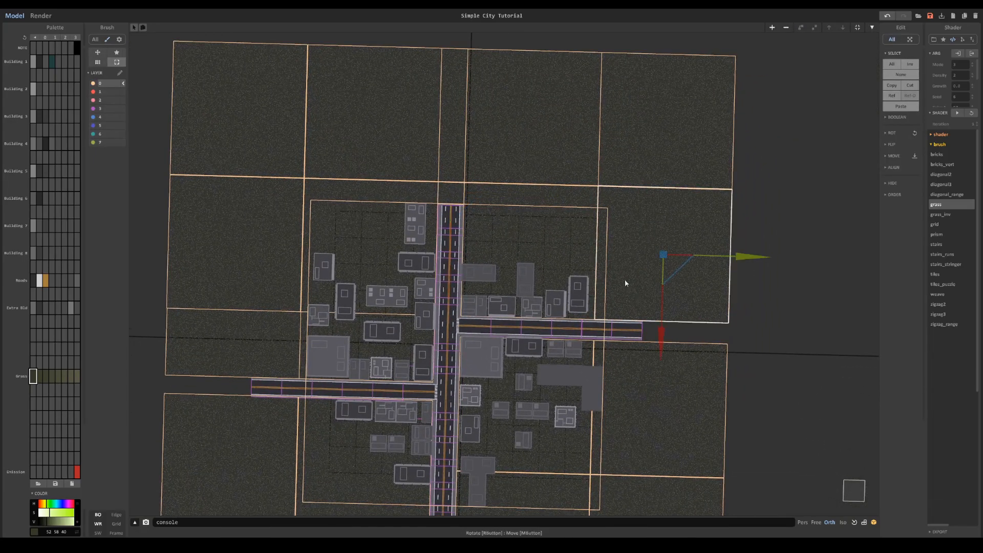
- Copy grass into the gap beyond the right-hand road's end and resize it to fit
{"action": "middle_click_drag", "start_coordinate": [629, 289], "coordinate": [667, 170]}
{"action": "middle_click_drag", "start_coordinate": [654, 310], "coordinate": [458, 404]}
{"action": "scroll", "coordinate": [590, 215], "scroll_direction": "up", "scroll_amount": 4}
{"action": "left_click_drag", "start_coordinate": [594, 202], "coordinate": [676, 205]}
{"action": "left_click_drag", "start_coordinate": [588, 279], "coordinate": [588, 314]}
{"action": "key", "text": "Tab"}
{"action": "left_click", "coordinate": [795, 28]}
{"action": "left_click_drag", "start_coordinate": [592, 77], "coordinate": [587, 266]}
{"action": "left_click_drag", "start_coordinate": [741, 337], "coordinate": [661, 336]}
{"action": "key", "text": "Return"}
{"action": "key", "text": "Tab"}
- Extend the grass around the front of the city with further duplicated patches and strips
{"action": "scroll", "coordinate": [599, 162], "scroll_direction": "down", "scroll_amount": 5}
{"action": "middle_click_drag", "start_coordinate": [358, 164], "coordinate": [599, 162]}
{"action": "middle_click_drag", "start_coordinate": [563, 353], "coordinate": [601, 200]}
{"action": "left_click", "coordinate": [575, 286]}
{"action": "left_click_drag", "start_coordinate": [575, 350], "coordinate": [572, 450]}
{"action": "middle_click_drag", "start_coordinate": [579, 245], "coordinate": [588, 340]}
{"action": "left_click_drag", "start_coordinate": [638, 459], "coordinate": [468, 455]}
{"action": "left_click_drag", "start_coordinate": [409, 497], "coordinate": [399, 261]}
- Fit a grass strip into the gap beyond the left-hand road's end and preview the lawn in the render
{"action": "scroll", "coordinate": [399, 254], "scroll_direction": "up", "scroll_amount": 4}
{"action": "middle_click_drag", "start_coordinate": [389, 253], "coordinate": [638, 186]}
{"action": "left_click", "coordinate": [641, 185]}
{"action": "left_click", "coordinate": [641, 185]}
{"action": "left_click_drag", "start_coordinate": [575, 243], "coordinate": [575, 292]}
{"action": "key", "text": "Tab"}
{"action": "left_click", "coordinate": [795, 29]}
{"action": "left_click_drag", "start_coordinate": [732, 219], "coordinate": [650, 217]}
{"action": "left_click_drag", "start_coordinate": [534, 168], "coordinate": [534, 183]}
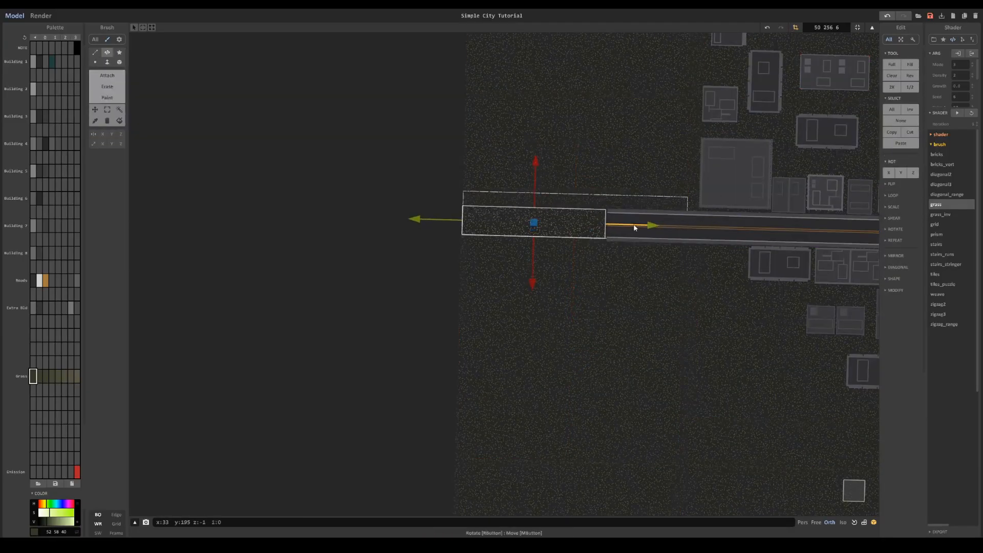
{"action": "key", "text": "Tab"}
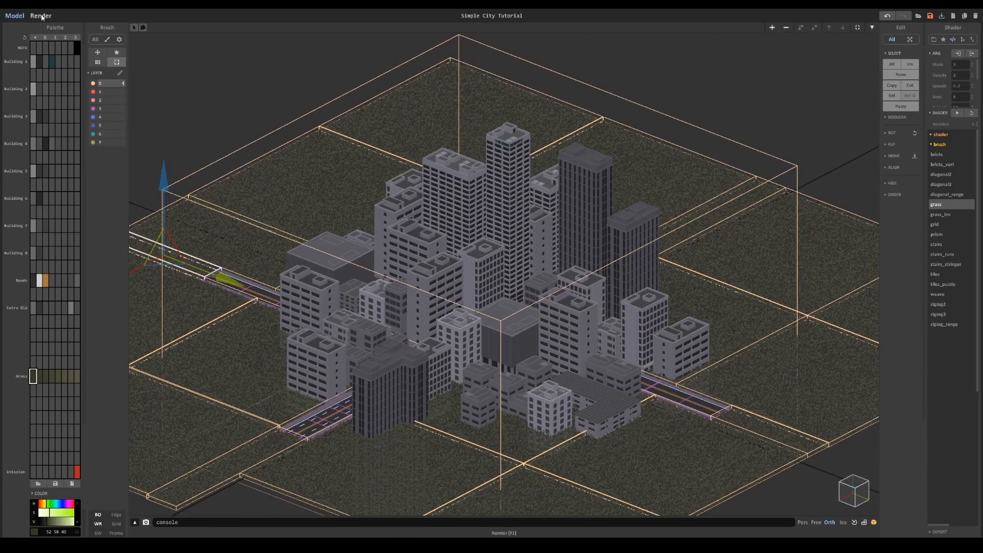
{"action": "left_click", "coordinate": [41, 15]}
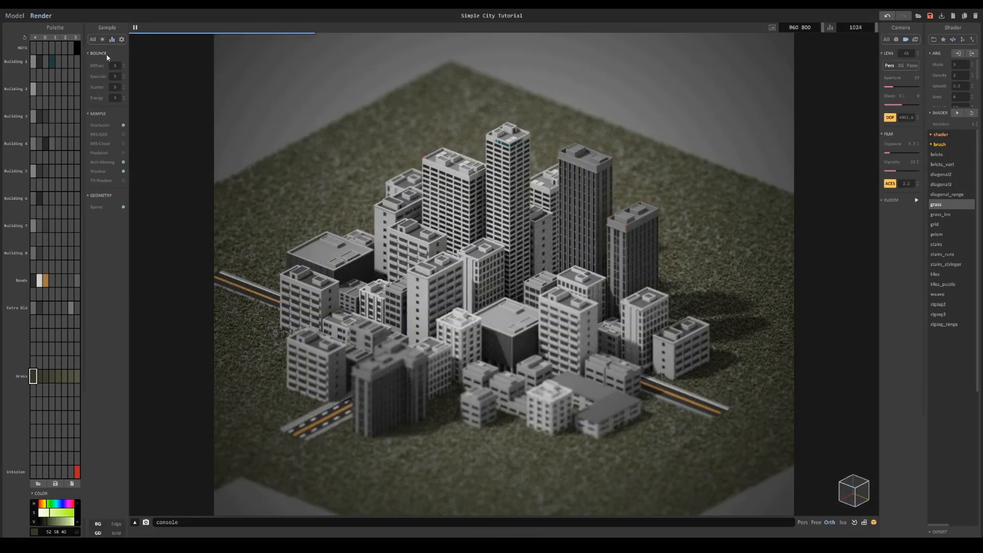
- Fill the bare area at the city's front corner with another grass patch and render the scene again
{"action": "left_click", "coordinate": [14, 15]}
{"action": "scroll", "coordinate": [460, 358], "scroll_direction": "down", "scroll_amount": 4}
{"action": "middle_click_drag", "start_coordinate": [450, 399], "coordinate": [504, 358]}
{"action": "left_click", "coordinate": [504, 358]}
{"action": "left_click_drag", "start_coordinate": [498, 358], "coordinate": [432, 403], "text": "ctrl"}
{"action": "key", "text": "1"}
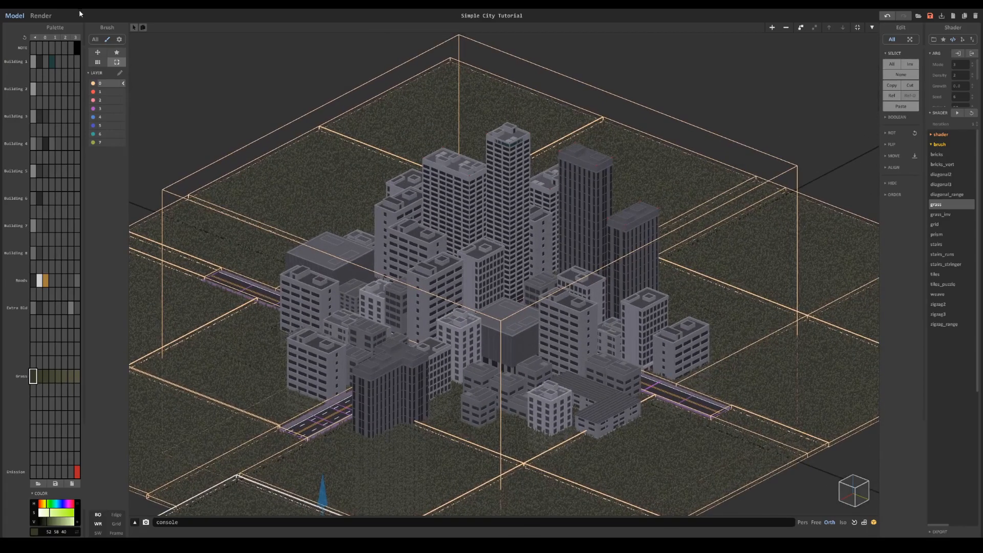
{"action": "left_click", "coordinate": [40, 16]}
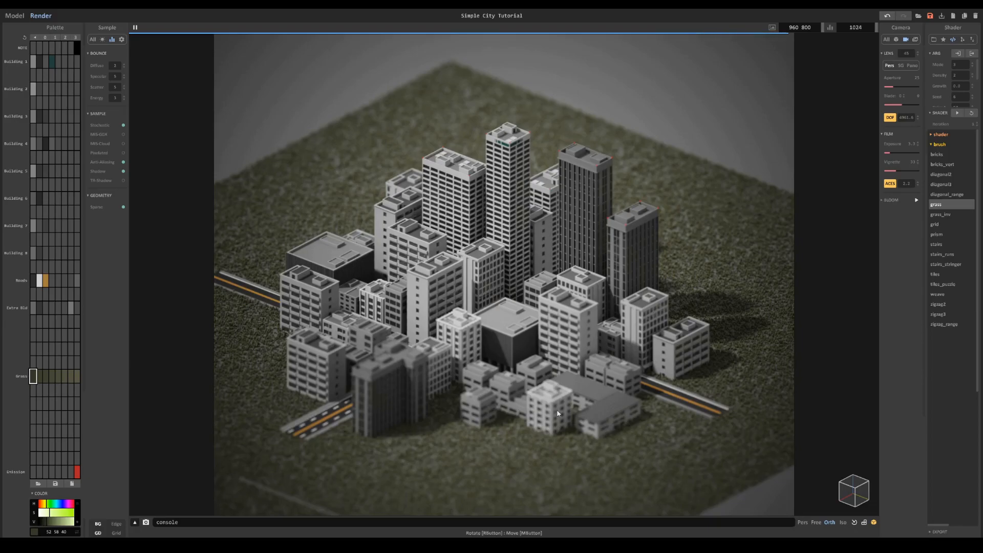
- Turn depth of field off to inspect the grass and buildings up close, and turn it back on
{"action": "left_click", "coordinate": [889, 118]}
{"action": "scroll", "coordinate": [614, 317], "scroll_direction": "up", "scroll_amount": 10}
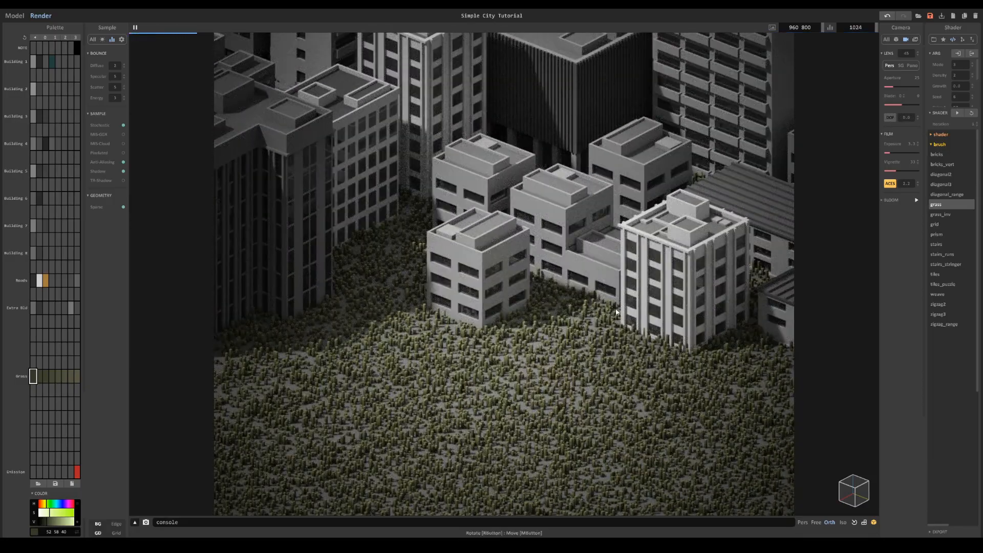
{"action": "scroll", "coordinate": [493, 271], "scroll_direction": "down", "scroll_amount": 10}
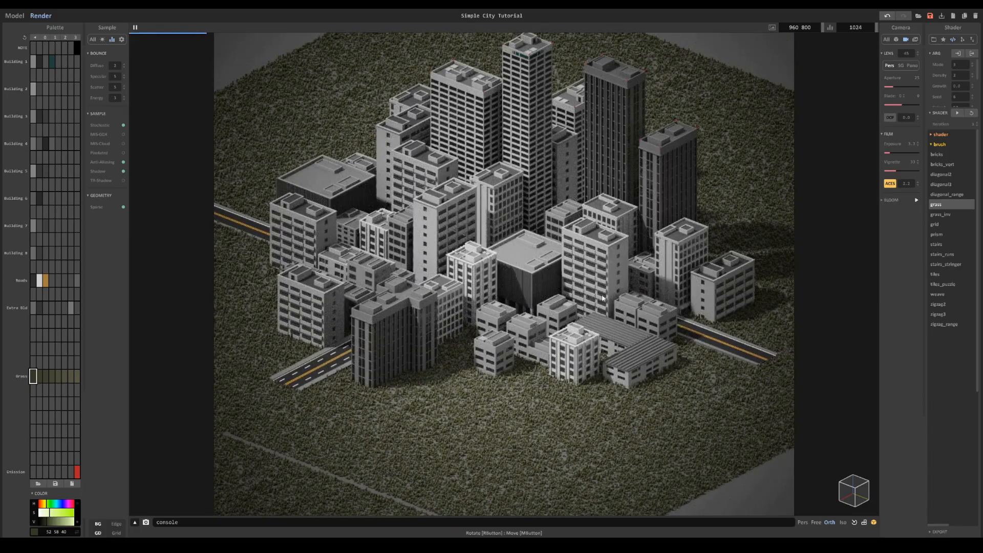
{"action": "left_click", "coordinate": [890, 117]}
{"action": "scroll", "coordinate": [659, 198], "scroll_direction": "up", "scroll_amount": 2}
{"action": "middle_click_drag", "start_coordinate": [559, 259], "coordinate": [532, 276]}
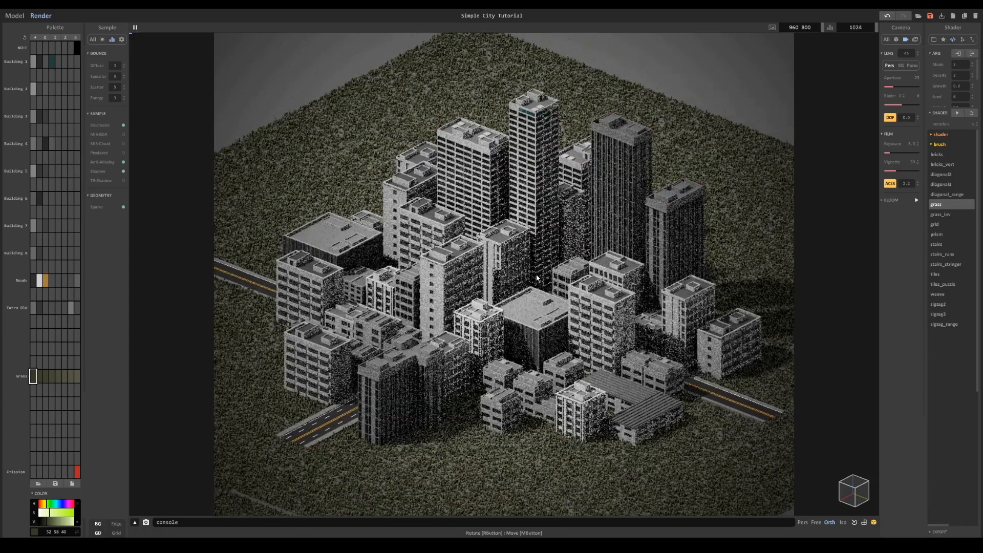
{"action": "scroll", "coordinate": [532, 276], "scroll_direction": "down", "scroll_amount": 1}
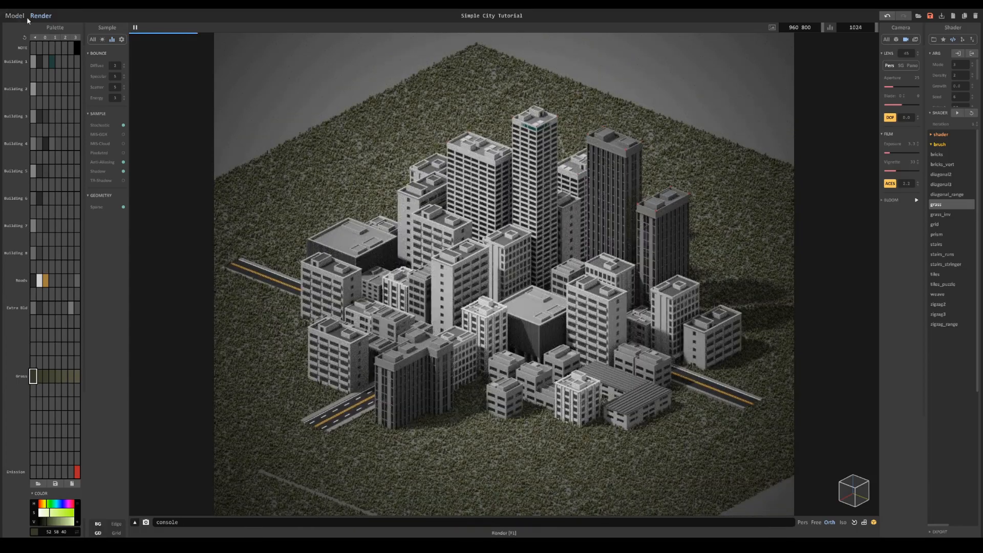
- Add a new object to the model and place it beside the right-hand road in the front-right block
{"action": "left_click", "coordinate": [24, 18]}
{"action": "right_click_drag", "start_coordinate": [737, 92], "coordinate": [767, 153]}
{"action": "scroll", "coordinate": [789, 42], "scroll_direction": "down", "scroll_amount": 2}
{"action": "left_click", "coordinate": [771, 29]}
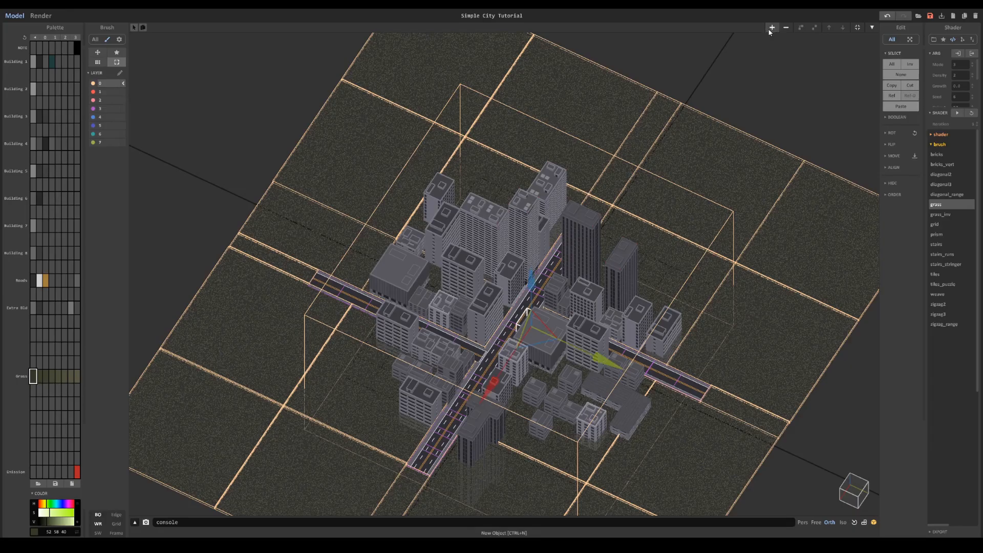
{"action": "left_click_drag", "start_coordinate": [592, 355], "coordinate": [821, 476]}
{"action": "key", "text": "Tab"}
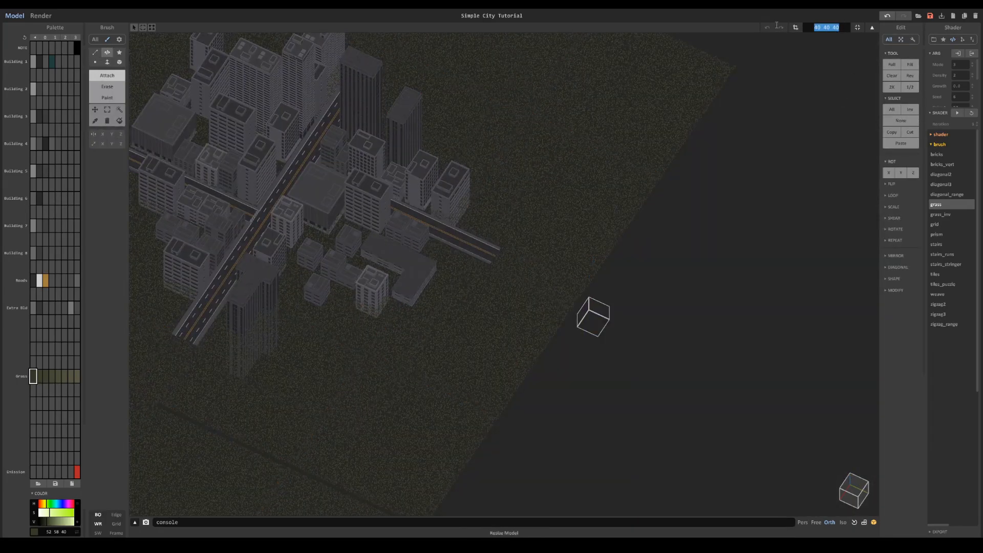
{"action": "key", "text": "Tab"}
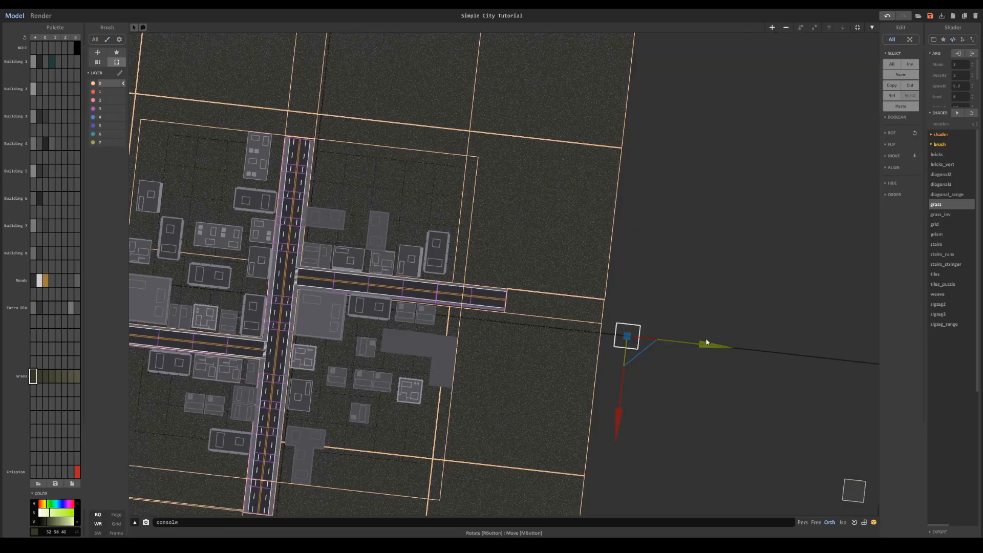
{"action": "left_click", "coordinate": [846, 494]}
{"action": "left_click_drag", "start_coordinate": [793, 295], "coordinate": [577, 285]}
- Set the new object's size to 50 50 2
{"action": "key", "text": "Tab"}
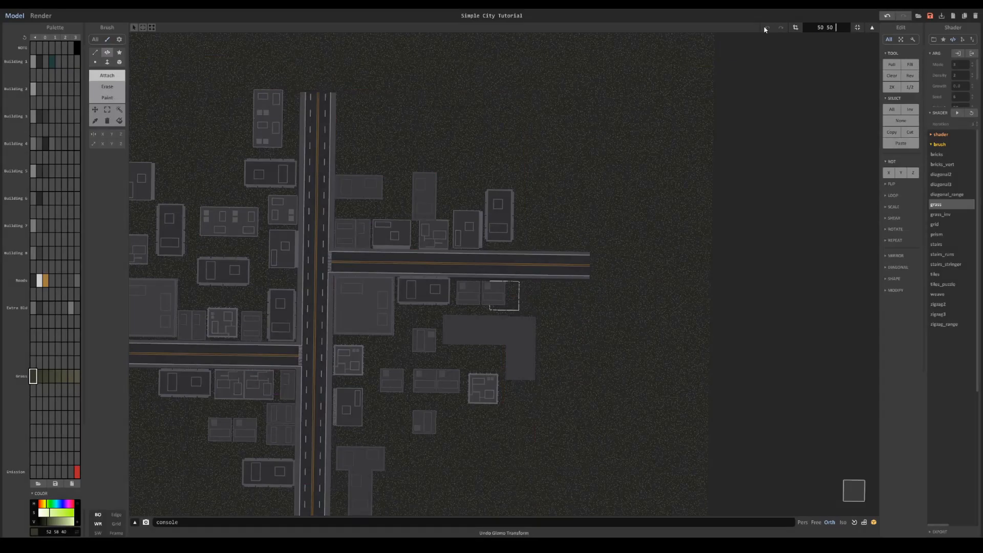
{"action": "key", "text": "BackSpace"}
{"action": "type", "text": "2"}
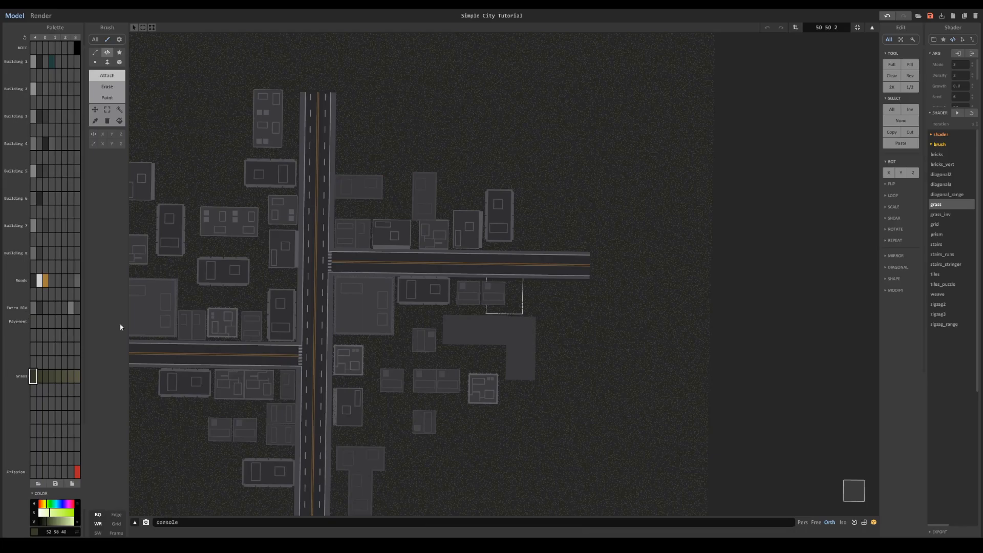
- Set up four grey Pavement palette colours from 122 122 122 to 75 75 75 and select them together
{"action": "left_click", "coordinate": [33, 322]}
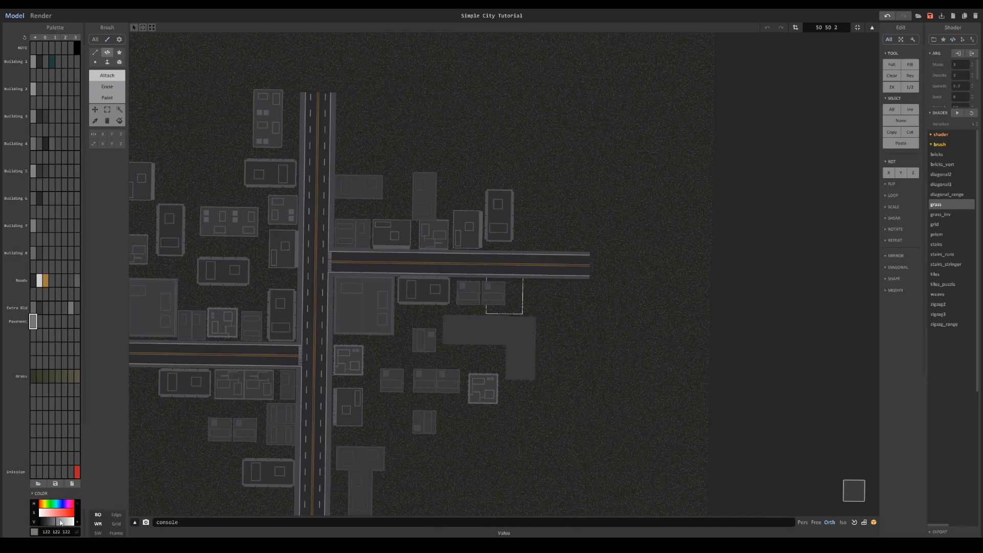
{"action": "scroll", "coordinate": [408, 299], "scroll_direction": "up", "scroll_amount": 5}
{"action": "left_click", "coordinate": [53, 323]}
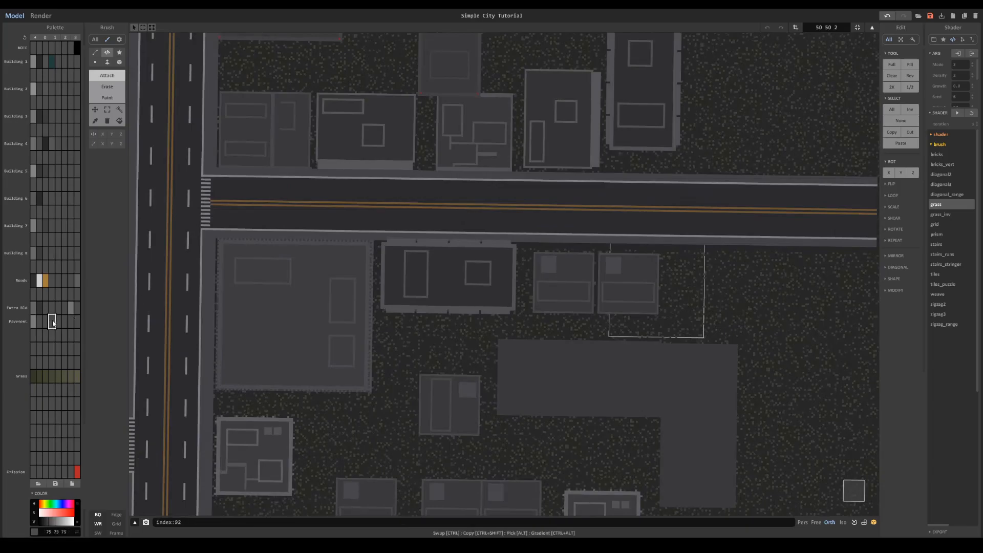
{"action": "left_click", "coordinate": [34, 322]}
{"action": "left_click", "coordinate": [34, 321]}
- Cover the object's base with a random mix of the Pavement greys using the Face brush in Attach mode
{"action": "scroll", "coordinate": [452, 261], "scroll_direction": "up", "scroll_amount": 4}
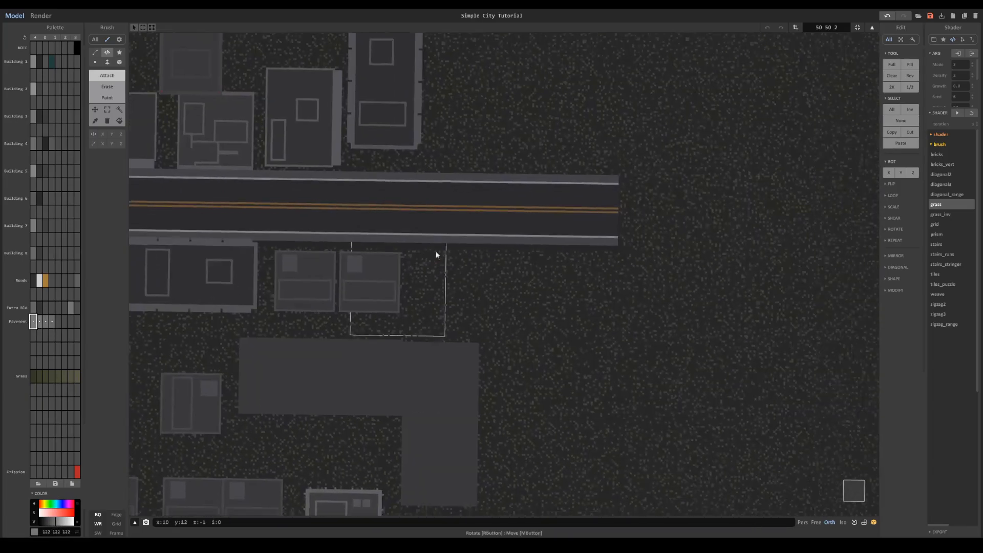
{"action": "left_click", "coordinate": [107, 62]}
{"action": "left_click", "coordinate": [333, 222]}
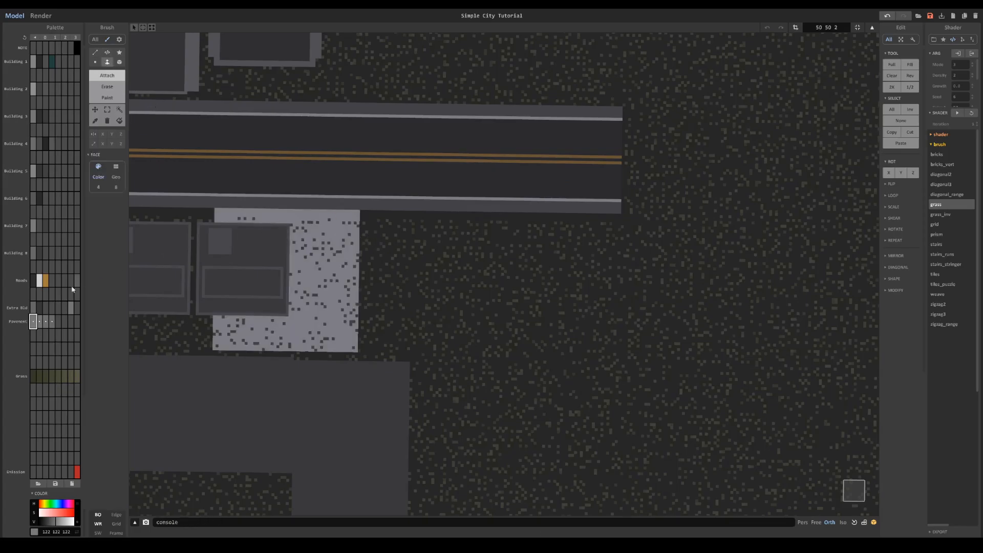
{"action": "right_click", "coordinate": [56, 351]}
{"action": "scroll", "coordinate": [348, 259], "scroll_direction": "down", "scroll_amount": 5}
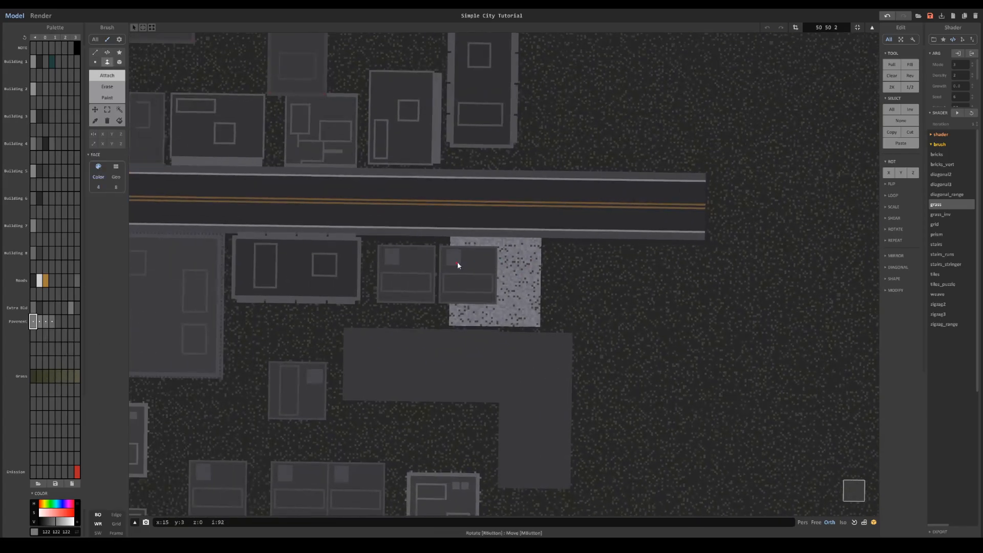
- Align the pavement slab flush with the edge of the right-hand road from the top view
{"action": "key", "text": "Tab"}
{"action": "right_click_drag", "start_coordinate": [515, 266], "coordinate": [635, 354]}
{"action": "left_click", "coordinate": [851, 492]}
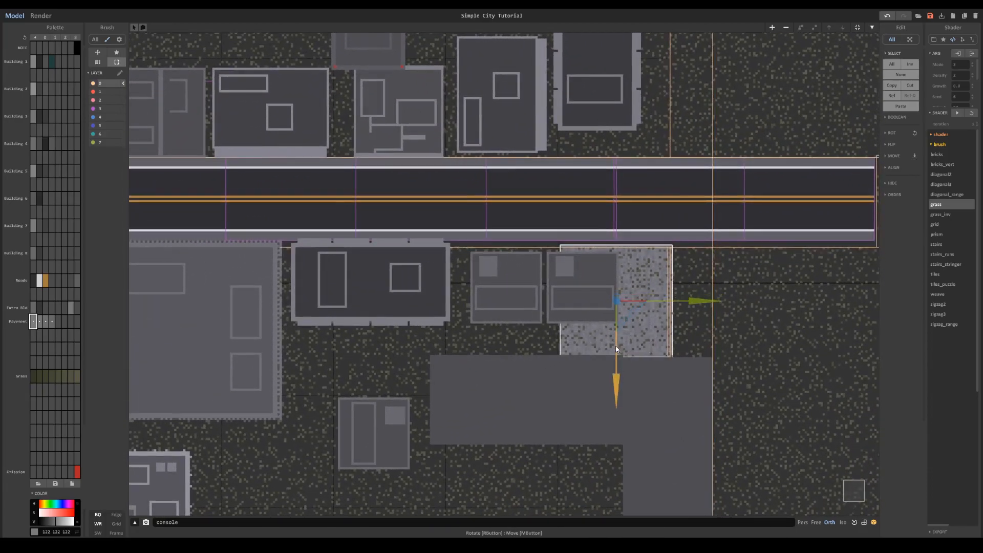
{"action": "left_click_drag", "start_coordinate": [618, 347], "coordinate": [619, 346]}
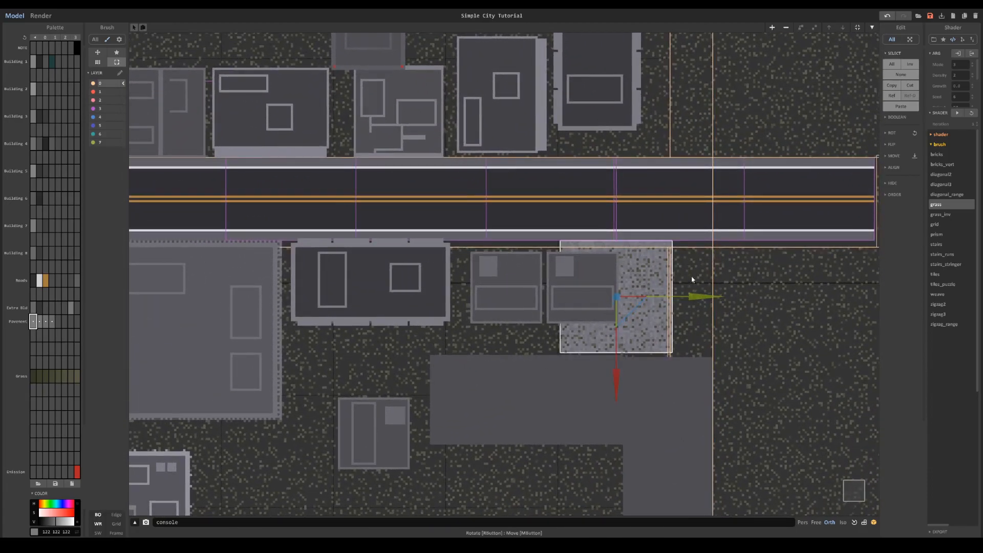
- Duplicate the pavement slab across the ground between the buildings of the front-right block
{"action": "left_click_drag", "start_coordinate": [686, 297], "coordinate": [576, 290]}
{"action": "left_click", "coordinate": [645, 314]}
{"action": "key", "text": "ctrl+z"}
{"action": "key", "text": "ctrl+y"}
{"action": "right_click_drag", "start_coordinate": [644, 291], "coordinate": [521, 382]}
{"action": "scroll", "coordinate": [521, 382], "scroll_direction": "down", "scroll_amount": 5}
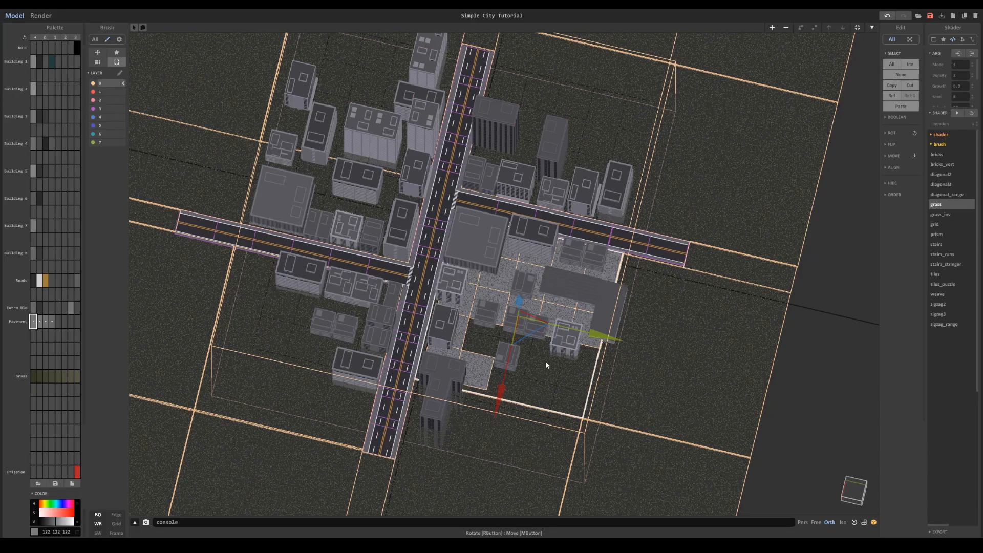
- Select all the grass tiles surrounding the city together and group them into one object
{"action": "scroll", "coordinate": [538, 349], "scroll_direction": "up", "scroll_amount": 2}
{"action": "scroll", "coordinate": [543, 351], "scroll_direction": "up", "scroll_amount": 6}
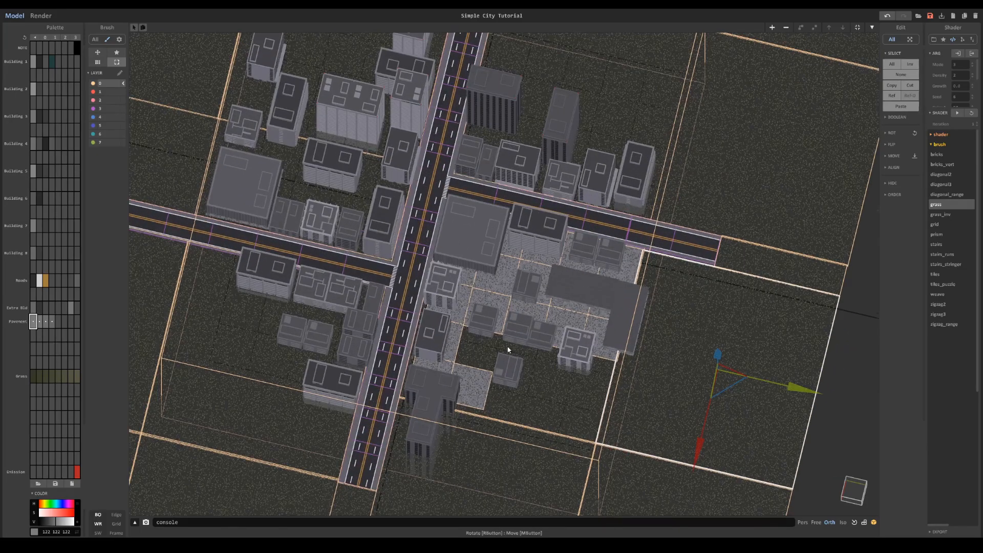
{"action": "scroll", "coordinate": [640, 309], "scroll_direction": "down", "scroll_amount": 6}
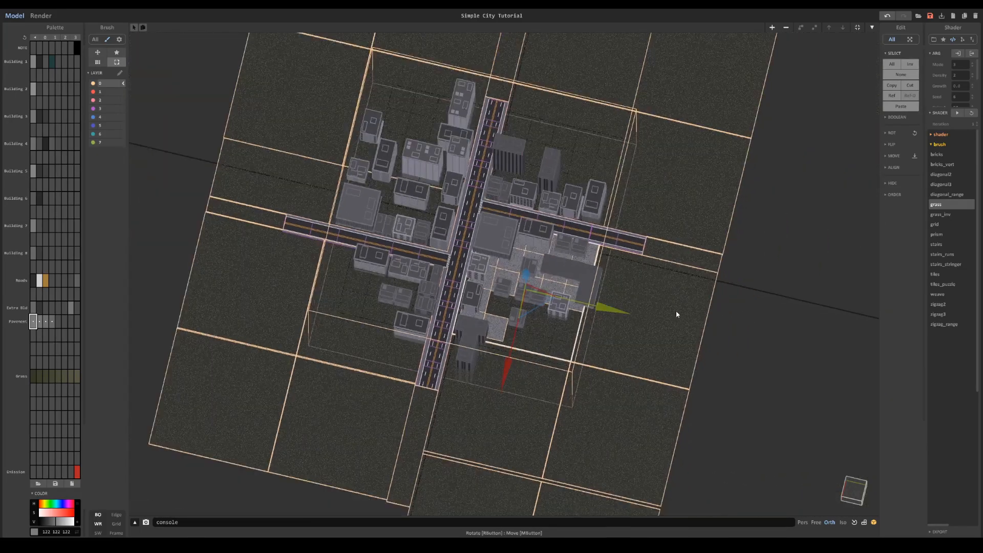
{"action": "left_click", "coordinate": [649, 327], "text": "shift"}
{"action": "left_click", "coordinate": [687, 223], "text": "shift"}
{"action": "left_click", "coordinate": [615, 169], "text": "shift"}
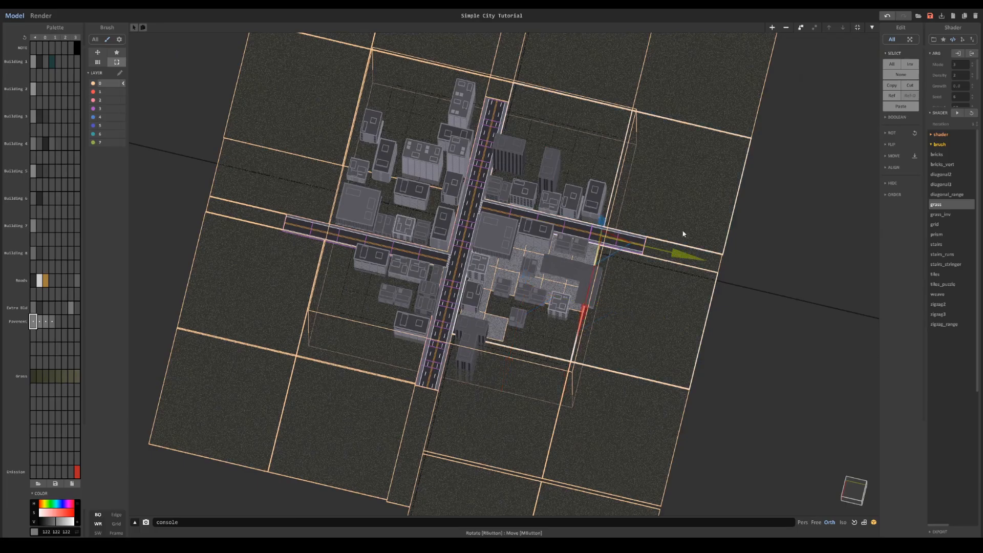
{"action": "right_click_drag", "start_coordinate": [700, 263], "coordinate": [640, 191]}
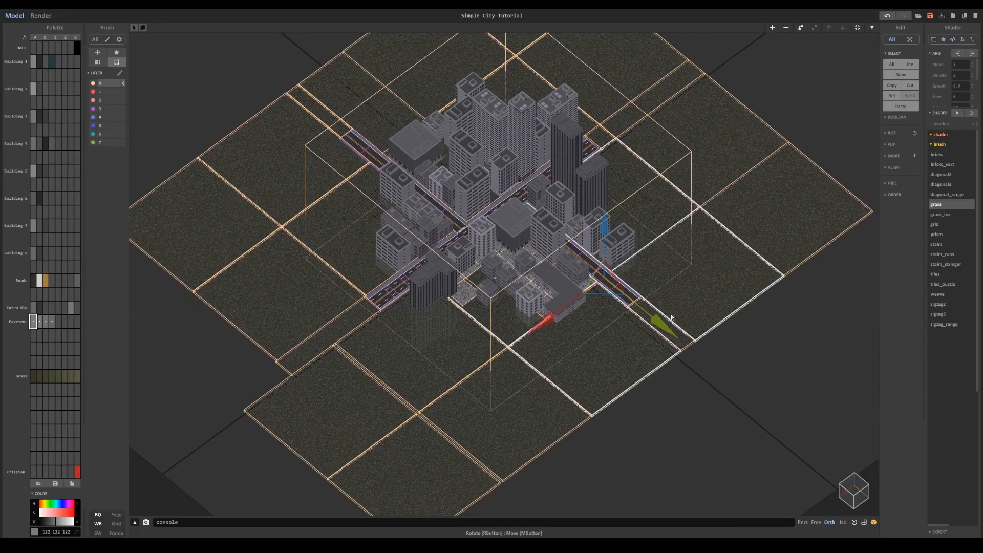
{"action": "double_click", "coordinate": [686, 347]}
{"action": "key", "text": "Tab"}
{"action": "left_click", "coordinate": [686, 346], "text": "shift"}
{"action": "left_click", "coordinate": [772, 217], "text": "shift"}
{"action": "left_click", "coordinate": [709, 136], "text": "shift"}
{"action": "right_click_drag", "start_coordinate": [676, 79], "coordinate": [630, 103]}
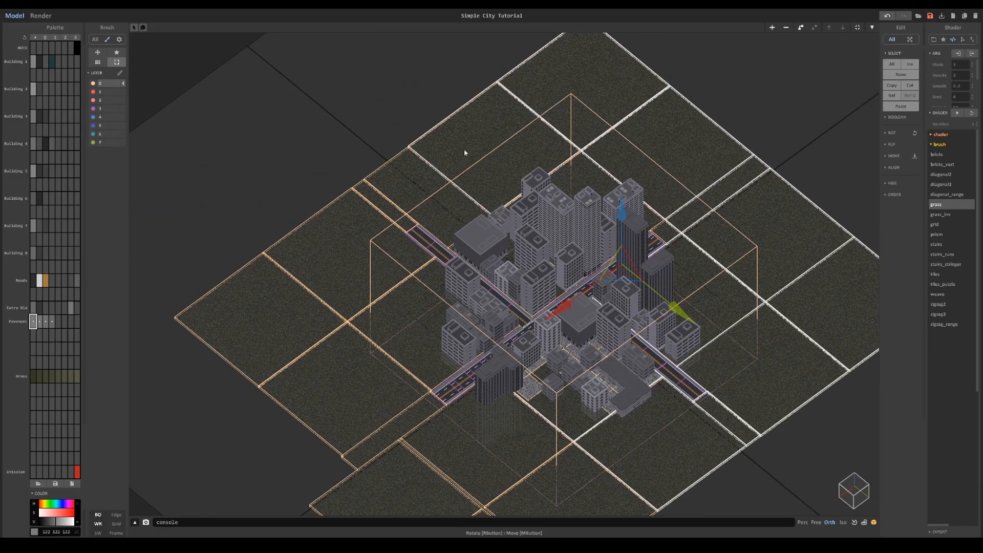
{"action": "left_click", "coordinate": [375, 204], "text": "shift"}
{"action": "left_click", "coordinate": [285, 256], "text": "shift"}
{"action": "left_click", "coordinate": [341, 351], "text": "shift"}
{"action": "left_click", "coordinate": [256, 308], "text": "shift"}
{"action": "left_click", "coordinate": [392, 333], "text": "shift"}
{"action": "middle_click_drag", "start_coordinate": [419, 407], "coordinate": [412, 306]}
{"action": "left_click", "coordinate": [404, 325], "text": "shift"}
{"action": "left_click", "coordinate": [433, 343], "text": "shift"}
{"action": "left_click", "coordinate": [385, 400], "text": "shift"}
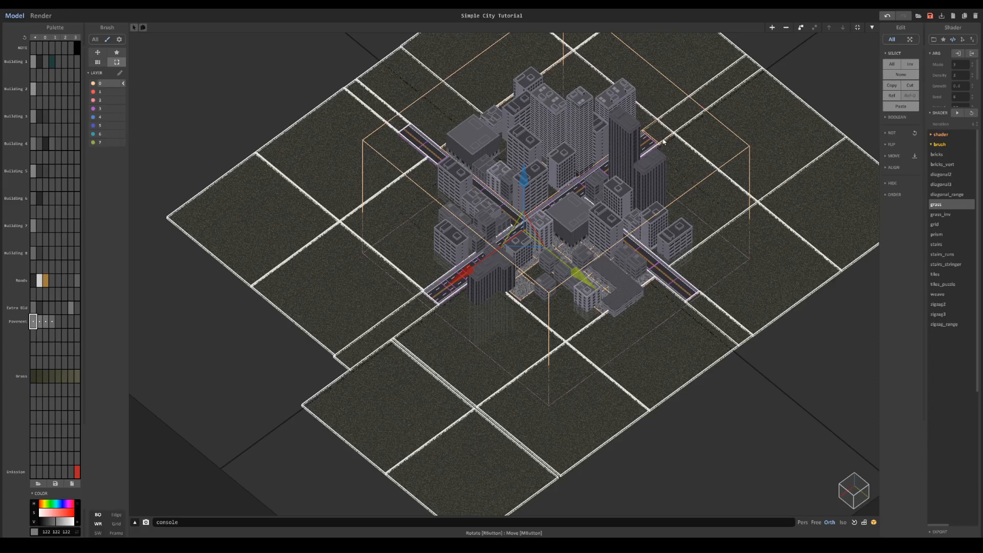
{"action": "left_click_drag", "start_coordinate": [571, 270], "coordinate": [740, 275]}
{"action": "key", "text": "ctrl+z"}
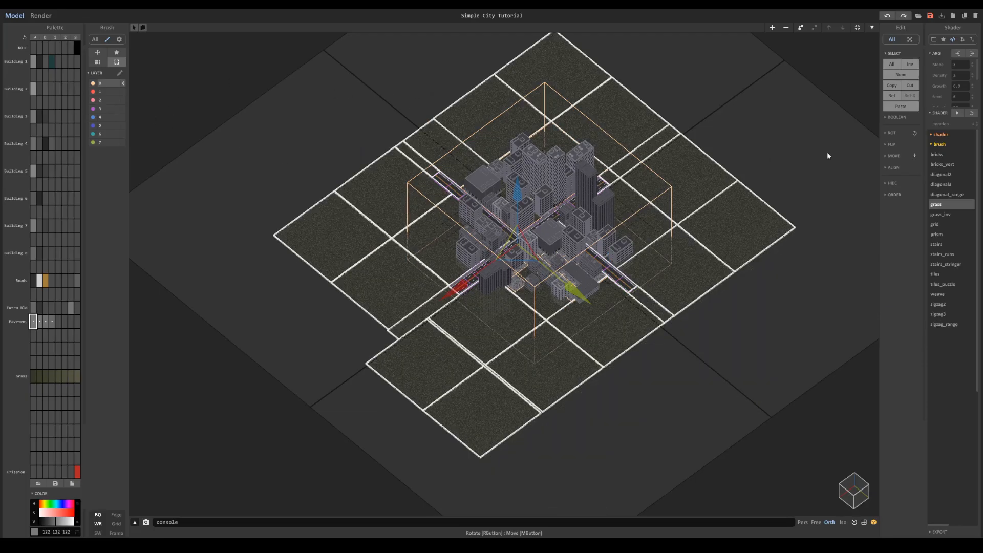
{"action": "key", "text": "ctrl+g"}
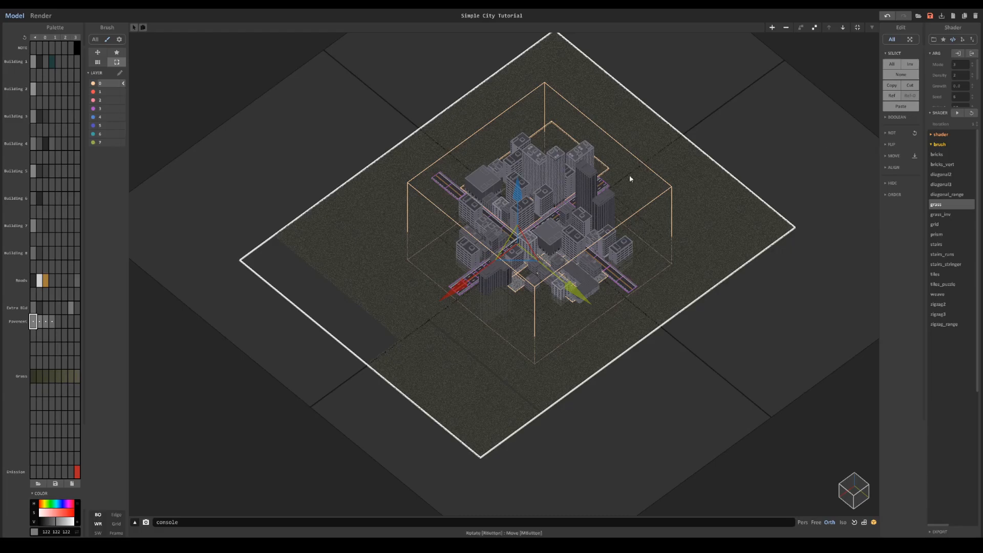
{"action": "scroll", "coordinate": [661, 230], "scroll_direction": "down", "scroll_amount": 2}
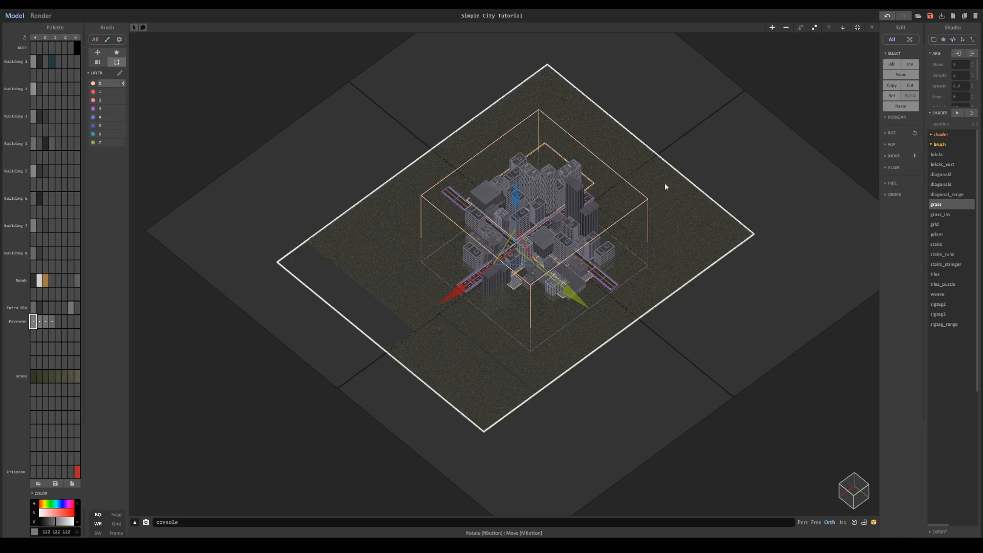
{"action": "key", "text": "ctrl+shift+g"}
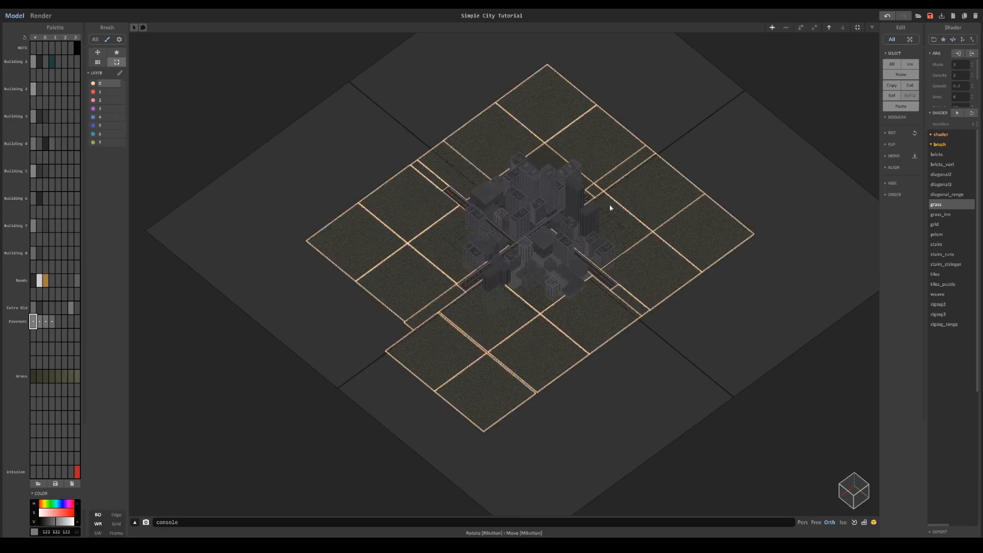
{"action": "key", "text": "ctrl+z"}
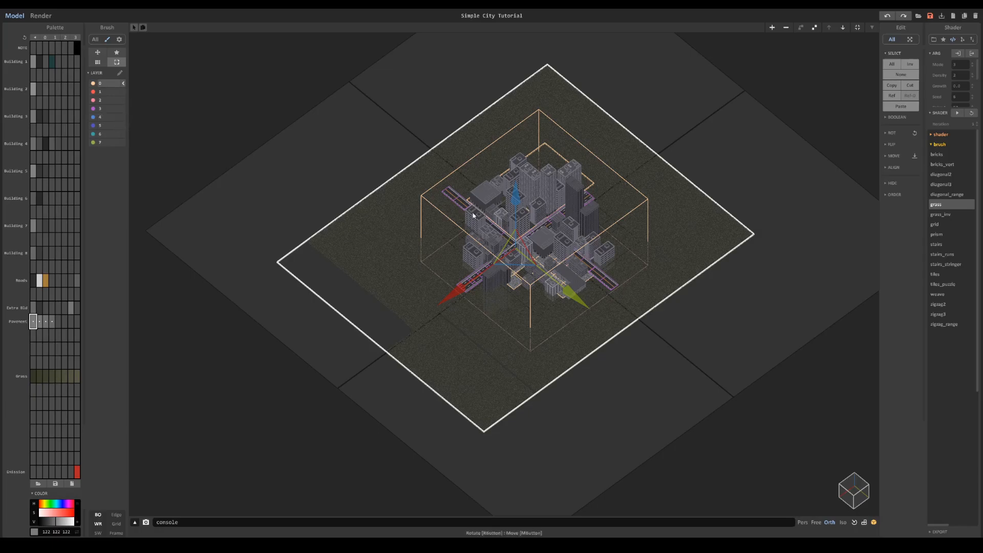
- Assign the grass group to layer 4 and hide that layer
{"action": "scroll", "coordinate": [454, 207], "scroll_direction": "up", "scroll_amount": 3}
{"action": "left_click", "coordinate": [112, 119]}
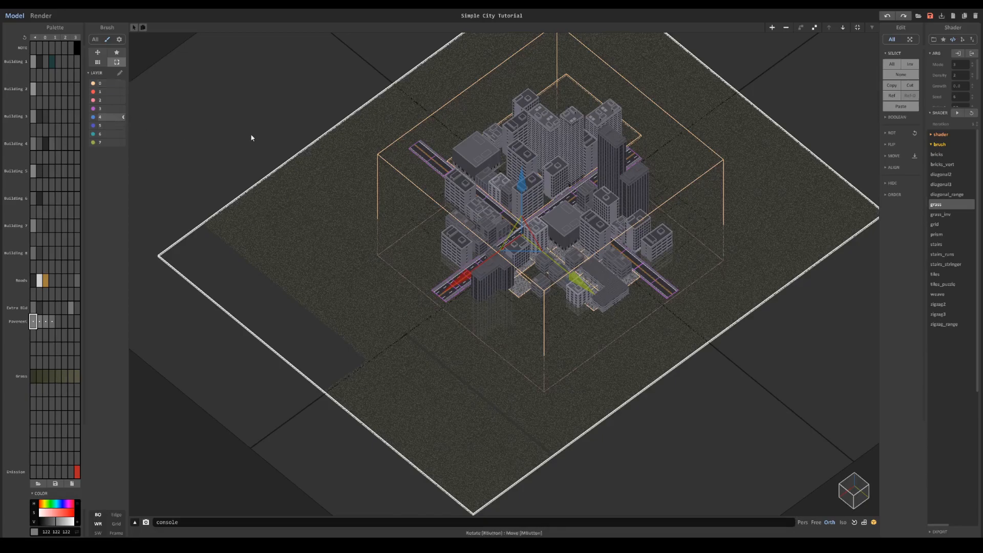
{"action": "left_click", "coordinate": [94, 117]}
- Duplicate pavement slabs from the main road's edge across the bare middle of the front-right block
{"action": "scroll", "coordinate": [593, 317], "scroll_direction": "up", "scroll_amount": 5}
{"action": "right_click_drag", "start_coordinate": [594, 317], "coordinate": [579, 327]}
{"action": "middle_click_drag", "start_coordinate": [579, 327], "coordinate": [557, 303]}
{"action": "scroll", "coordinate": [558, 303], "scroll_direction": "up", "scroll_amount": 5}
{"action": "left_click", "coordinate": [538, 245]}
{"action": "left_click", "coordinate": [534, 328]}
{"action": "scroll", "coordinate": [543, 333], "scroll_direction": "up", "scroll_amount": 1}
{"action": "right_click_drag", "start_coordinate": [547, 333], "coordinate": [558, 337]}
{"action": "middle_click_drag", "start_coordinate": [558, 337], "coordinate": [544, 331]}
{"action": "scroll", "coordinate": [535, 294], "scroll_direction": "down", "scroll_amount": 4}
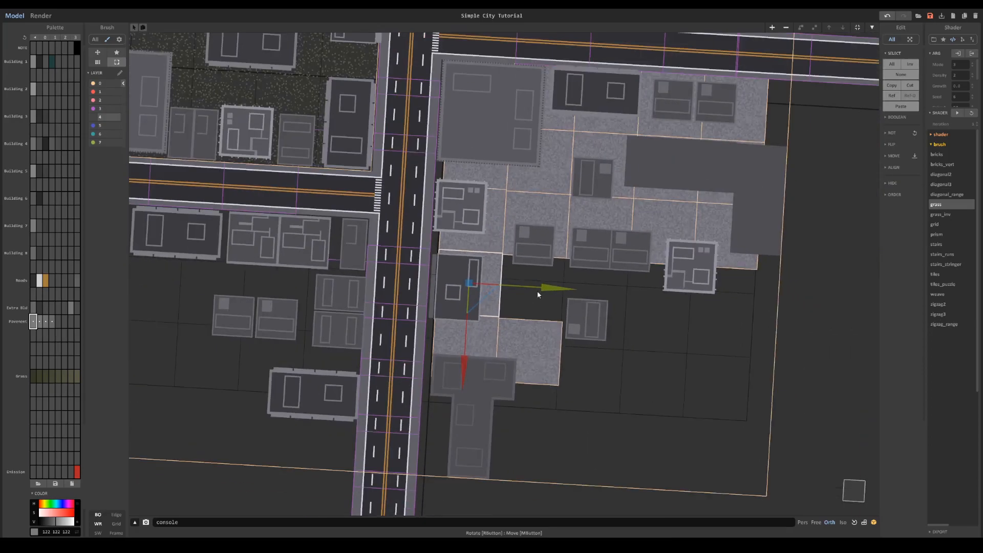
{"action": "left_click_drag", "start_coordinate": [540, 290], "coordinate": [603, 301], "text": "ctrl"}
{"action": "left_click", "coordinate": [528, 368]}
{"action": "scroll", "coordinate": [528, 367], "scroll_direction": "up", "scroll_amount": 4}
{"action": "middle_click_drag", "start_coordinate": [528, 368], "coordinate": [617, 318]}
{"action": "left_click", "coordinate": [550, 303], "text": "shift"}
- Extend the front-right pavement with slab copies beneath the front tower and the small buildings on the block's front edge
{"action": "left_click_drag", "start_coordinate": [570, 378], "coordinate": [566, 476], "text": "ctrl"}
{"action": "right_click_drag", "start_coordinate": [650, 415], "coordinate": [576, 435]}
{"action": "scroll", "coordinate": [592, 440], "scroll_direction": "down", "scroll_amount": 3}
{"action": "left_click", "coordinate": [680, 281]}
{"action": "left_click_drag", "start_coordinate": [653, 309], "coordinate": [645, 333], "text": "ctrl"}
{"action": "left_click", "coordinate": [724, 300]}
{"action": "left_click", "coordinate": [734, 257]}
{"action": "left_click_drag", "start_coordinate": [764, 281], "coordinate": [756, 309], "text": "ctrl"}
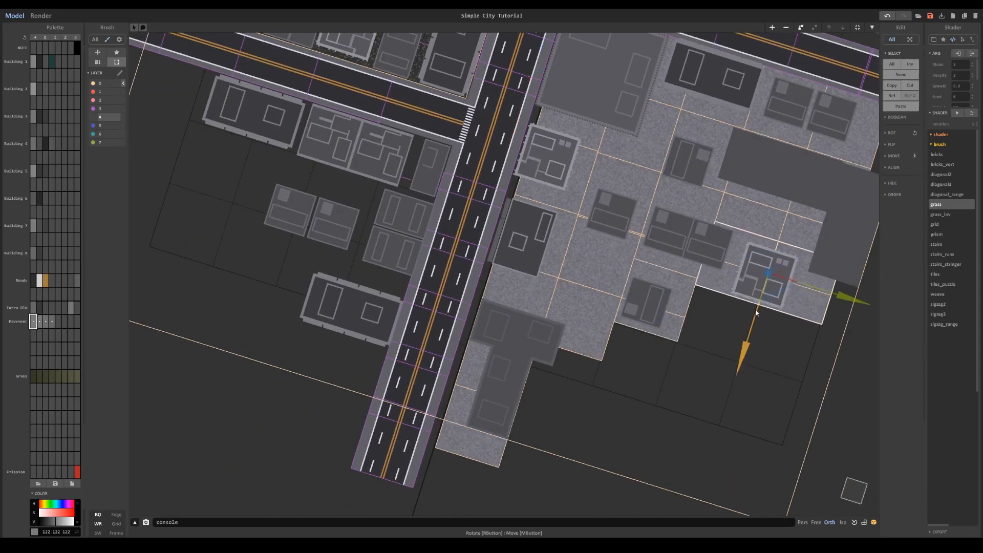
{"action": "right_click_drag", "start_coordinate": [726, 297], "coordinate": [747, 297]}
- Duplicate pavement slabs across the side road to cover the ground under the back-right block's buildings
{"action": "left_click_drag", "start_coordinate": [555, 97], "coordinate": [537, 226]}
{"action": "left_click_drag", "start_coordinate": [615, 179], "coordinate": [605, 177], "text": "ctrl"}
{"action": "left_click_drag", "start_coordinate": [522, 287], "coordinate": [493, 420]}
{"action": "left_click_drag", "start_coordinate": [561, 373], "coordinate": [552, 372], "text": "ctrl"}
{"action": "middle_click_drag", "start_coordinate": [678, 279], "coordinate": [517, 545]}
{"action": "scroll", "coordinate": [570, 441], "scroll_direction": "down", "scroll_amount": 1}
{"action": "left_click_drag", "start_coordinate": [659, 380], "coordinate": [457, 358]}
{"action": "left_click_drag", "start_coordinate": [546, 422], "coordinate": [612, 300], "text": "ctrl"}
{"action": "left_click_drag", "start_coordinate": [563, 320], "coordinate": [586, 257], "text": "ctrl"}
{"action": "left_click", "coordinate": [389, 399]}
{"action": "scroll", "coordinate": [395, 448], "scroll_direction": "down", "scroll_amount": 4}
{"action": "right_click_drag", "start_coordinate": [396, 448], "coordinate": [485, 248]}
{"action": "scroll", "coordinate": [484, 247], "scroll_direction": "up", "scroll_amount": 3}
{"action": "middle_click_drag", "start_coordinate": [485, 248], "coordinate": [513, 291]}
{"action": "left_click", "coordinate": [548, 333], "text": "shift"}
{"action": "left_click_drag", "start_coordinate": [524, 370], "coordinate": [511, 183], "text": "ctrl"}
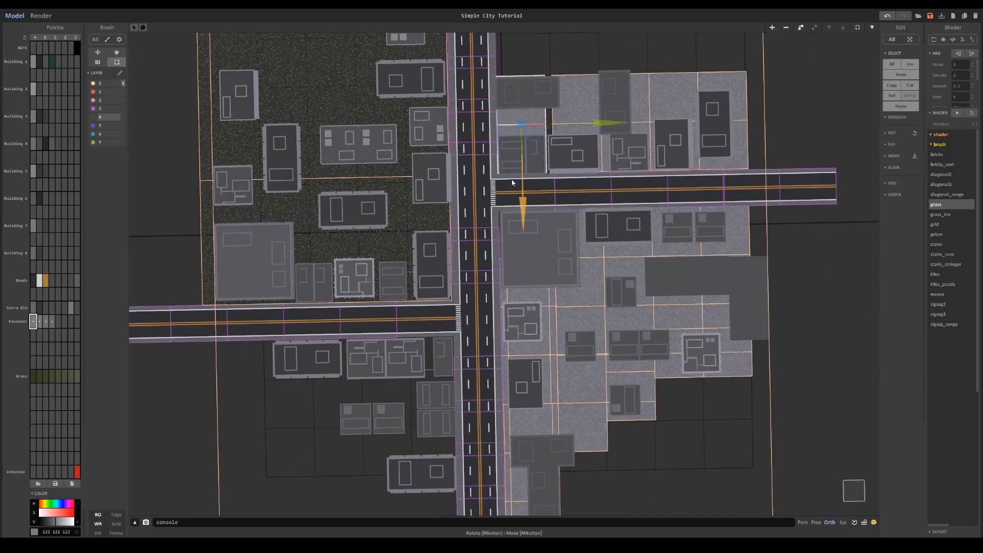
- Group the grass left over in the back-left block with the grass on layer 4 and hide the layer again
{"action": "scroll", "coordinate": [512, 183], "scroll_direction": "up", "scroll_amount": 2}
{"action": "middle_click_drag", "start_coordinate": [511, 182], "coordinate": [551, 343]}
{"action": "left_click", "coordinate": [389, 236]}
{"action": "scroll", "coordinate": [409, 256], "scroll_direction": "down", "scroll_amount": 4}
{"action": "right_click_drag", "start_coordinate": [409, 307], "coordinate": [555, 217]}
{"action": "scroll", "coordinate": [555, 217], "scroll_direction": "up", "scroll_amount": 1}
{"action": "left_click", "coordinate": [472, 255], "text": "shift"}
{"action": "left_click", "coordinate": [93, 117]}
{"action": "left_click", "coordinate": [562, 134]}
{"action": "left_click", "coordinate": [435, 200], "text": "shift"}
{"action": "scroll", "coordinate": [561, 114], "scroll_direction": "down", "scroll_amount": 4}
{"action": "left_click", "coordinate": [551, 149], "text": "shift"}
{"action": "key", "text": "ctrl+g"}
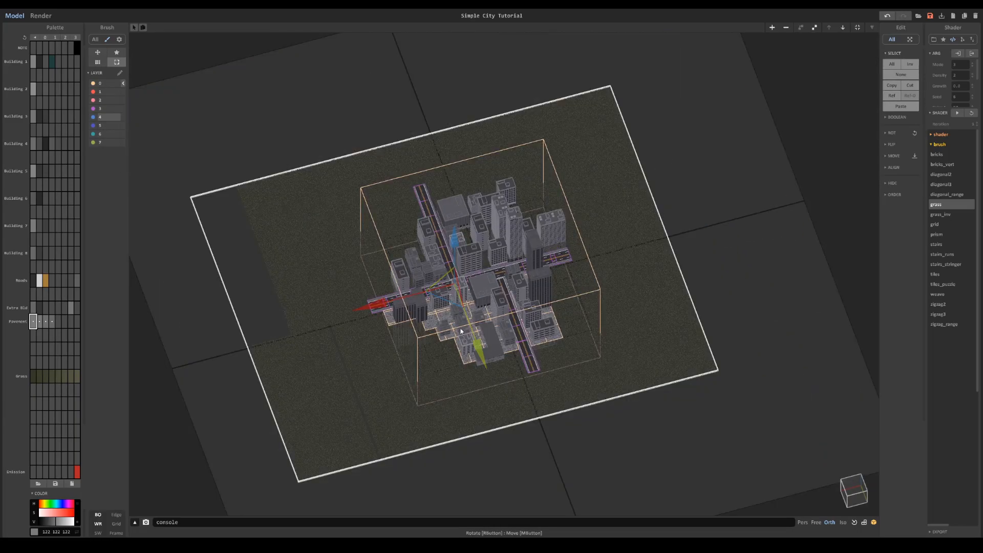
{"action": "right_click_drag", "start_coordinate": [420, 383], "coordinate": [465, 193]}
{"action": "scroll", "coordinate": [465, 193], "scroll_direction": "up", "scroll_amount": 5}
{"action": "left_click", "coordinate": [93, 117]}
- Add another row of pavement slabs behind the back-right block beside the main road
{"action": "right_click_drag", "start_coordinate": [452, 233], "coordinate": [553, 328]}
{"action": "left_click", "coordinate": [563, 231]}
{"action": "left_click", "coordinate": [634, 235], "text": "shift"}
{"action": "left_click_drag", "start_coordinate": [642, 235], "coordinate": [642, 204], "text": "ctrl"}
{"action": "left_click_drag", "start_coordinate": [673, 197], "coordinate": [668, 199]}
{"action": "middle_click_drag", "start_coordinate": [683, 263], "coordinate": [643, 210]}
{"action": "scroll", "coordinate": [643, 211], "scroll_direction": "down", "scroll_amount": 3}
- Duplicate pavement slabs across the main road into the back-left block and place them between its buildings
{"action": "left_click", "coordinate": [540, 311]}
{"action": "scroll", "coordinate": [541, 307], "scroll_direction": "up", "scroll_amount": 1}
{"action": "left_click", "coordinate": [519, 165]}
{"action": "mouse_move", "coordinate": [549, 168]}
{"action": "left_mouse_down", "text": "shift"}
{"action": "mouse_move", "coordinate": [589, 192]}
{"action": "mouse_move", "coordinate": [527, 204]}
{"action": "left_mouse_up", "text": "shift"}
{"action": "left_click_drag", "start_coordinate": [618, 176], "coordinate": [491, 175], "text": "ctrl"}
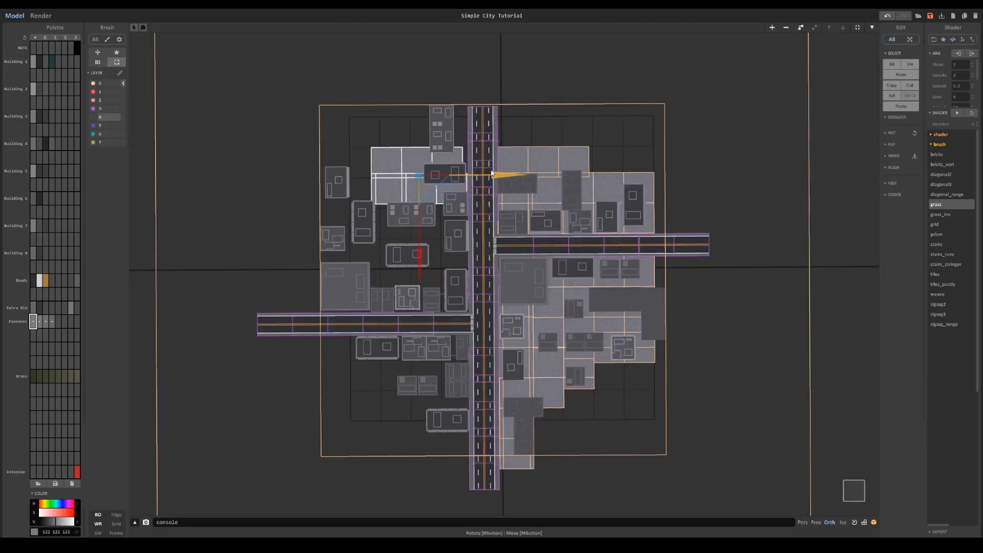
{"action": "key", "text": "Left"}
{"action": "scroll", "coordinate": [493, 172], "scroll_direction": "up", "scroll_amount": 3}
{"action": "left_click_drag", "start_coordinate": [472, 139], "coordinate": [500, 139]}
{"action": "left_click_drag", "start_coordinate": [416, 222], "coordinate": [417, 343]}
{"action": "middle_click_drag", "start_coordinate": [445, 312], "coordinate": [534, 285]}
{"action": "left_click_drag", "start_coordinate": [579, 231], "coordinate": [502, 231], "text": "ctrl"}
{"action": "middle_click_drag", "start_coordinate": [502, 231], "coordinate": [517, 309]}
{"action": "double_click", "coordinate": [523, 305]}
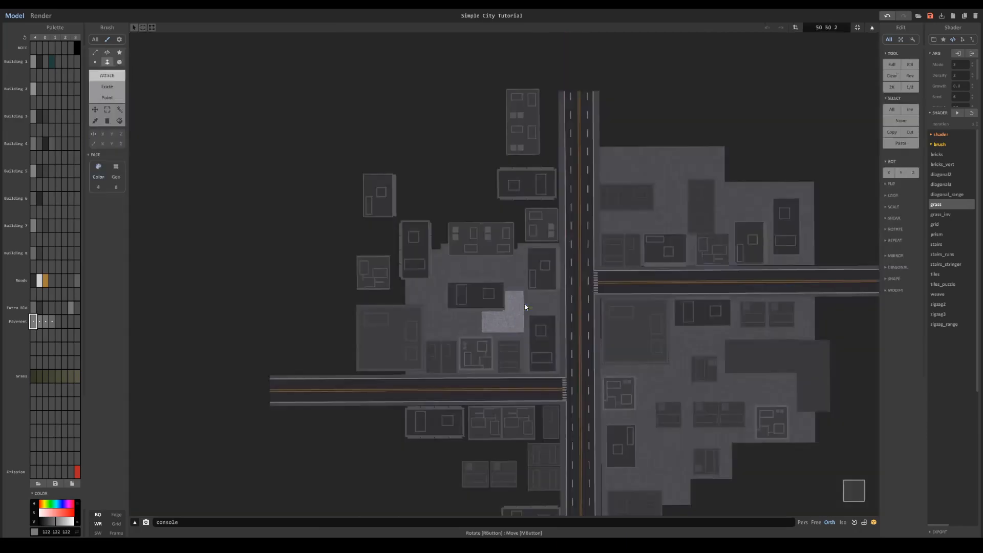
{"action": "key", "text": "Tab"}
- Extend the back-left block's pavement outward beneath the large flat building and the outer towers
{"action": "left_click_drag", "start_coordinate": [543, 307], "coordinate": [420, 308], "text": "ctrl"}
{"action": "left_click", "coordinate": [303, 276]}
{"action": "key", "text": "Delete"}
{"action": "key", "text": "Delete"}
{"action": "left_click", "coordinate": [332, 360]}
{"action": "left_click", "coordinate": [332, 371]}
{"action": "left_click_drag", "start_coordinate": [397, 354], "coordinate": [464, 311], "text": "ctrl"}
{"action": "left_click", "coordinate": [444, 274]}
{"action": "left_click", "coordinate": [433, 277], "text": "shift"}
{"action": "left_click", "coordinate": [504, 272], "text": "shift"}
{"action": "left_click_drag", "start_coordinate": [538, 230], "coordinate": [574, 230], "text": "ctrl"}
{"action": "scroll", "coordinate": [574, 232], "scroll_direction": "down", "scroll_amount": 3}
{"action": "middle_click_drag", "start_coordinate": [575, 232], "coordinate": [540, 159]}
- Copy pavement slabs from the front-right strip across the main road to the front end of the front-left block
{"action": "left_click", "coordinate": [571, 313]}
{"action": "left_click", "coordinate": [554, 309], "text": "shift"}
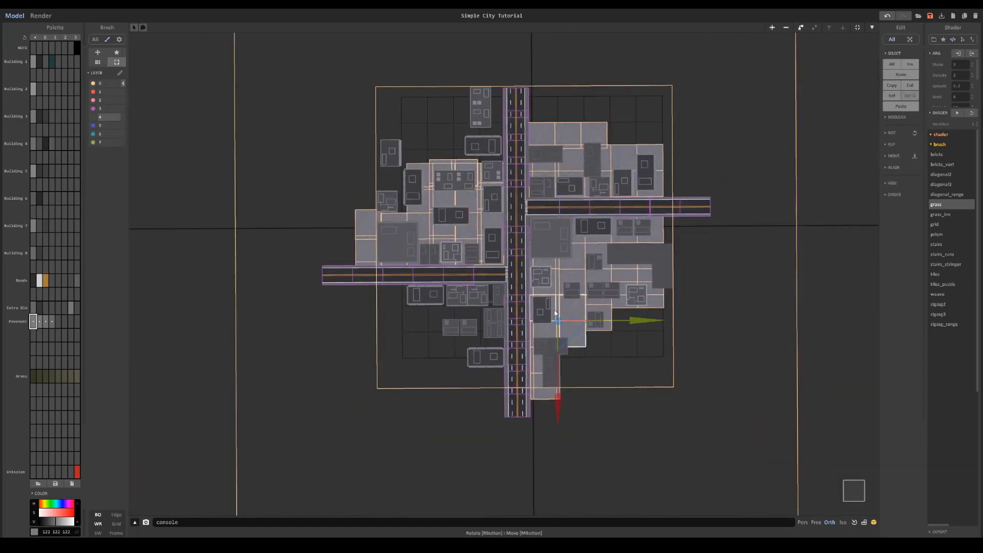
{"action": "left_click", "coordinate": [539, 362], "text": "shift"}
{"action": "left_click", "coordinate": [539, 382], "text": "shift"}
{"action": "left_click_drag", "start_coordinate": [631, 347], "coordinate": [533, 347], "text": "ctrl"}
{"action": "scroll", "coordinate": [532, 347], "scroll_direction": "up", "scroll_amount": 3}
{"action": "left_click_drag", "start_coordinate": [512, 385], "coordinate": [534, 367]}
{"action": "left_click", "coordinate": [483, 378]}
{"action": "double_click", "coordinate": [502, 422]}
{"action": "key", "text": "Tab"}
- Fill the rest of the front-left block with pavement slabs along both roads and under its buildings
{"action": "double_click", "coordinate": [484, 325]}
{"action": "double_click", "coordinate": [451, 333]}
{"action": "left_click", "coordinate": [483, 325]}
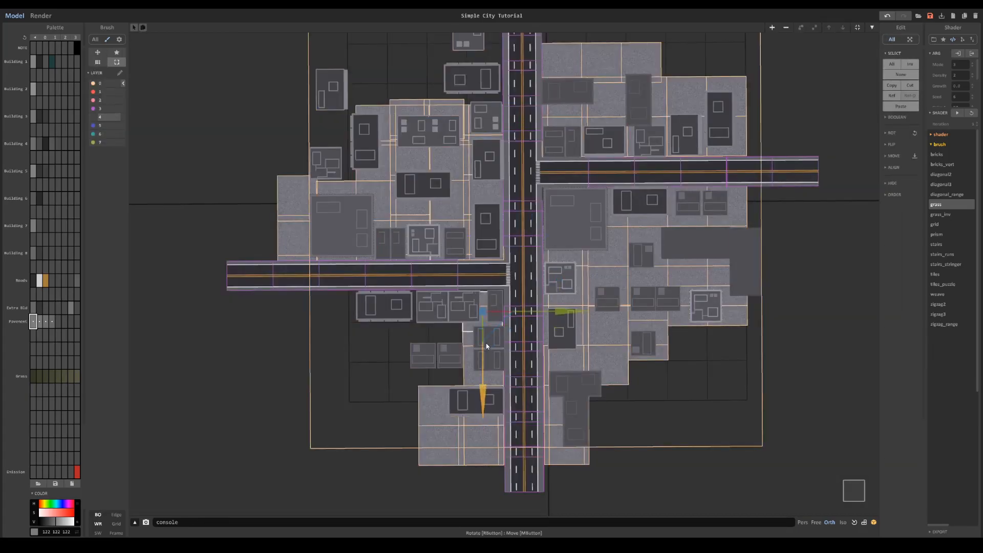
{"action": "right_click_drag", "start_coordinate": [546, 290], "coordinate": [573, 307]}
{"action": "middle_click_drag", "start_coordinate": [499, 441], "coordinate": [625, 408]}
{"action": "scroll", "coordinate": [625, 408], "scroll_direction": "up", "scroll_amount": 1}
{"action": "left_click", "coordinate": [625, 408]}
{"action": "left_click", "coordinate": [640, 441], "text": "shift"}
{"action": "left_click_drag", "start_coordinate": [655, 468], "coordinate": [619, 391], "text": "ctrl"}
{"action": "left_click_drag", "start_coordinate": [647, 325], "coordinate": [652, 322]}
{"action": "left_click_drag", "start_coordinate": [653, 322], "coordinate": [593, 327], "text": "ctrl"}
{"action": "left_click", "coordinate": [540, 339]}
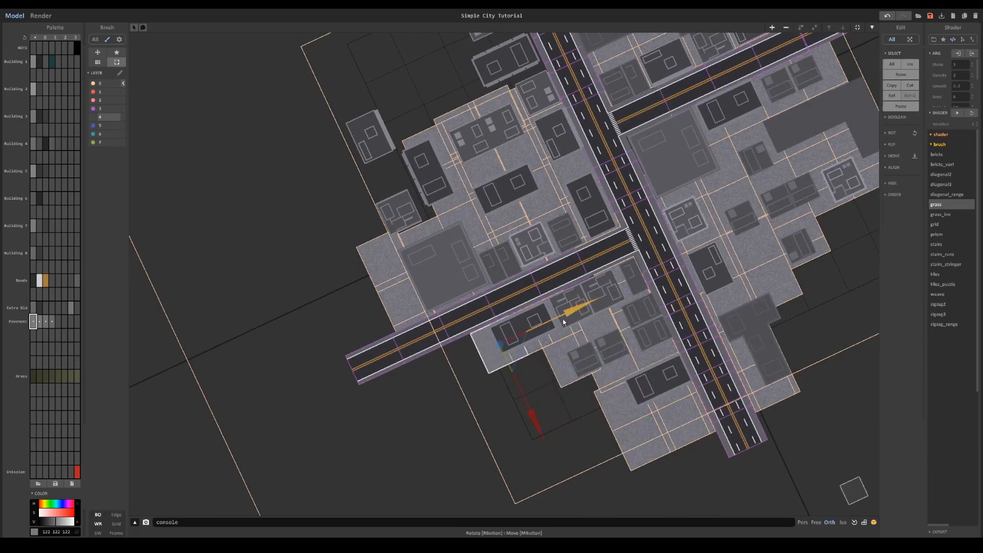
{"action": "right_click_drag", "start_coordinate": [566, 320], "coordinate": [406, 245]}
- Show the grass on layer 4 again and preview the city in Render mode
{"action": "scroll", "coordinate": [406, 246], "scroll_direction": "down", "scroll_amount": 4}
{"action": "left_click", "coordinate": [488, 303]}
{"action": "scroll", "coordinate": [489, 303], "scroll_direction": "up", "scroll_amount": 4}
{"action": "left_click", "coordinate": [93, 117]}
{"action": "left_click", "coordinate": [37, 17]}
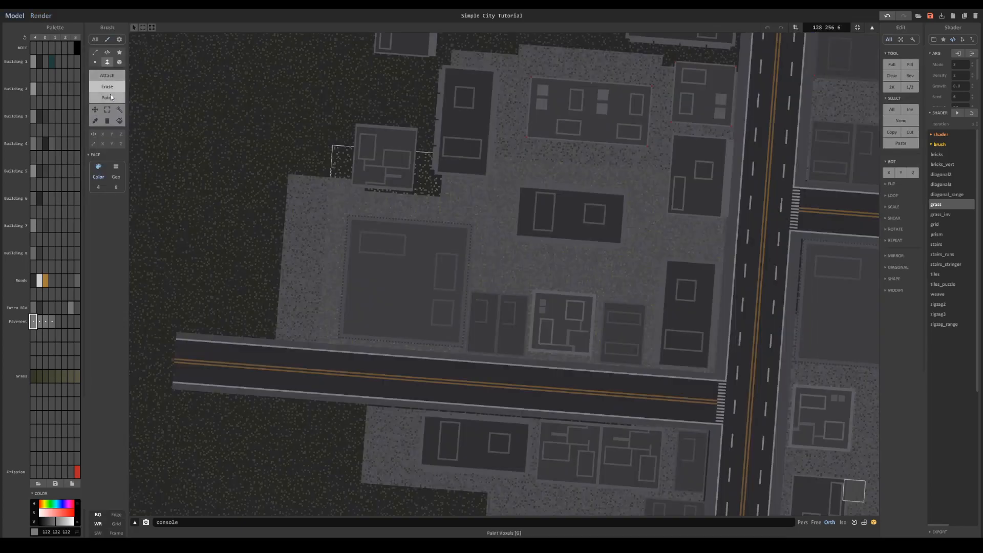
- Configure the Voxel brush for the grass object as a 3D cube in Erase mode with size 42
{"action": "left_click", "coordinate": [95, 62]}
{"action": "left_click", "coordinate": [101, 169]}
{"action": "right_click_drag", "start_coordinate": [132, 193], "coordinate": [143, 198]}
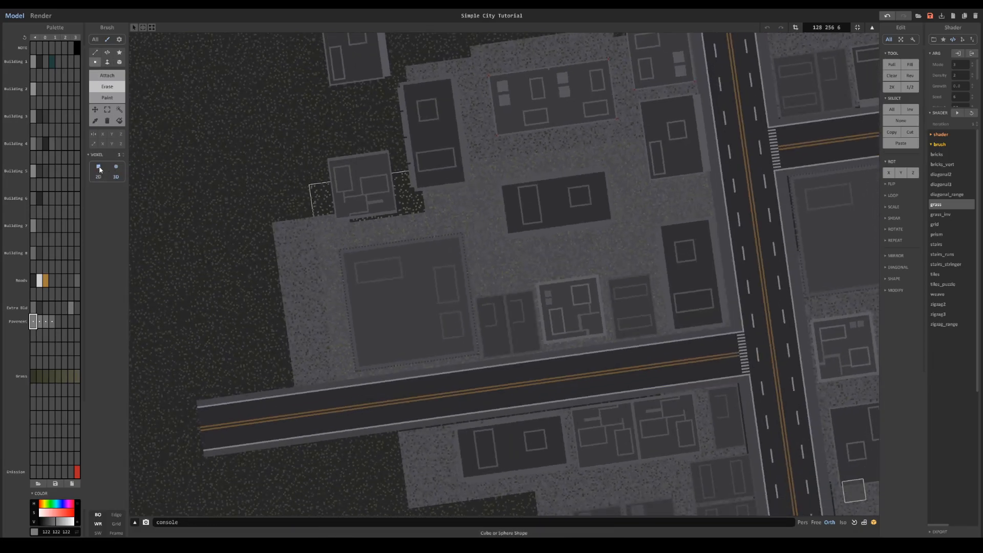
{"action": "scroll", "coordinate": [412, 253], "scroll_direction": "up", "scroll_amount": 3}
{"action": "right_click_drag", "start_coordinate": [458, 283], "coordinate": [446, 281]}
{"action": "key", "text": "4"}
{"action": "scroll", "coordinate": [455, 256], "scroll_direction": "down", "scroll_amount": 2}
{"action": "key", "text": "6"}
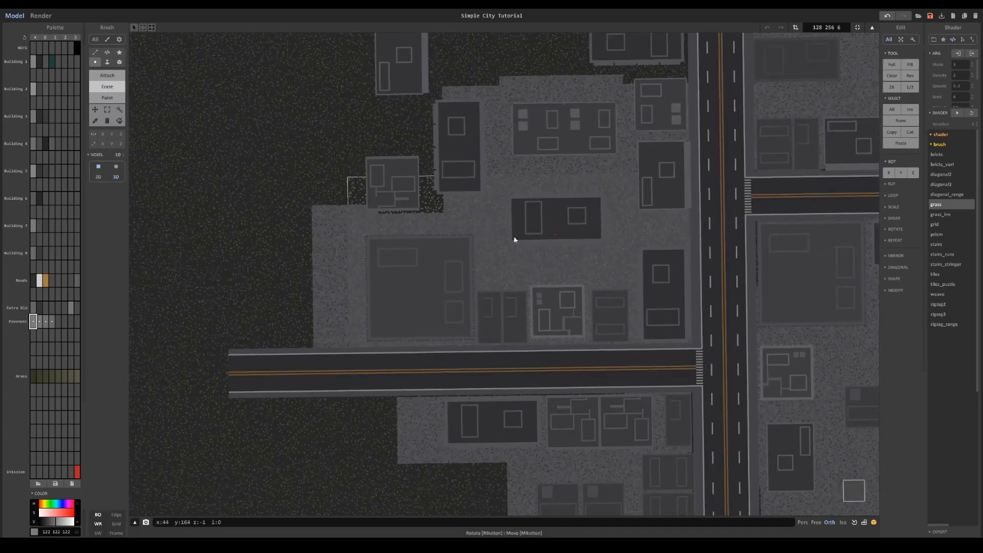
{"action": "left_click_drag", "start_coordinate": [120, 157], "coordinate": [120, 155]}
{"action": "right_click_drag", "start_coordinate": [620, 277], "coordinate": [828, 438]}
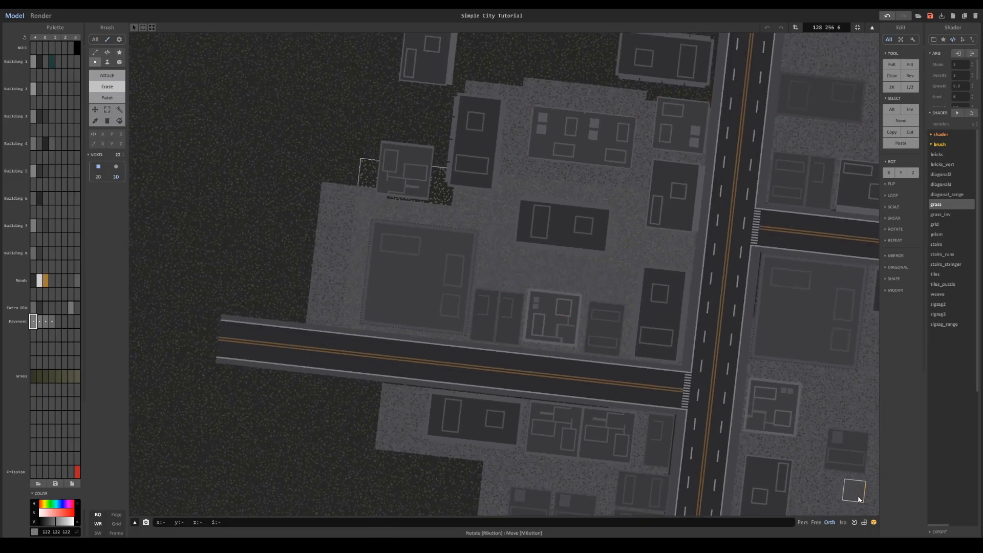
{"action": "right_click_drag", "start_coordinate": [859, 499], "coordinate": [559, 289]}
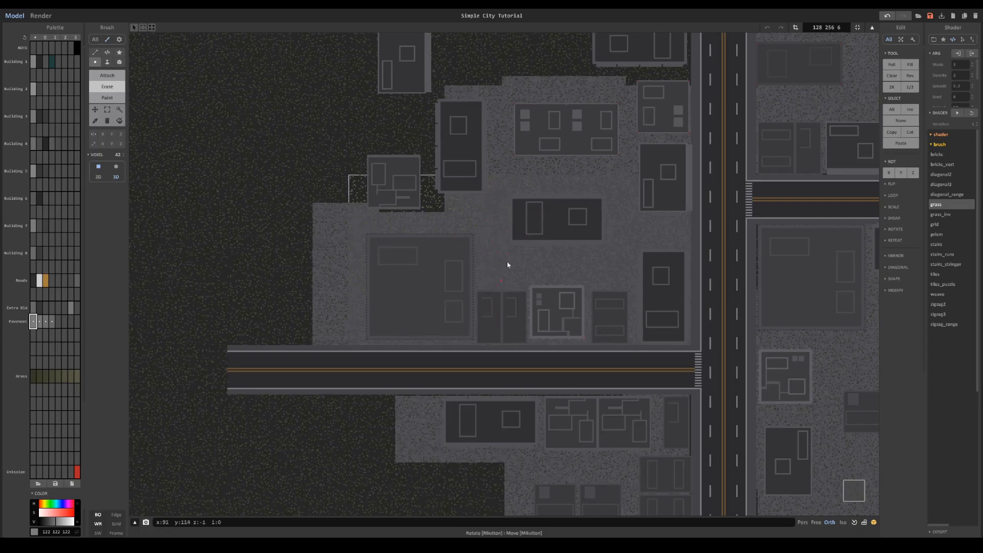
- Erase the grass voxels overlapping the pavement and buildings of the rear-left block
{"action": "right_click_drag", "start_coordinate": [668, 328], "coordinate": [677, 330]}
{"action": "key", "text": "Tab"}
{"action": "left_click", "coordinate": [634, 128]}
{"action": "key", "text": "Tab"}
{"action": "middle_click_drag", "start_coordinate": [635, 117], "coordinate": [610, 186]}
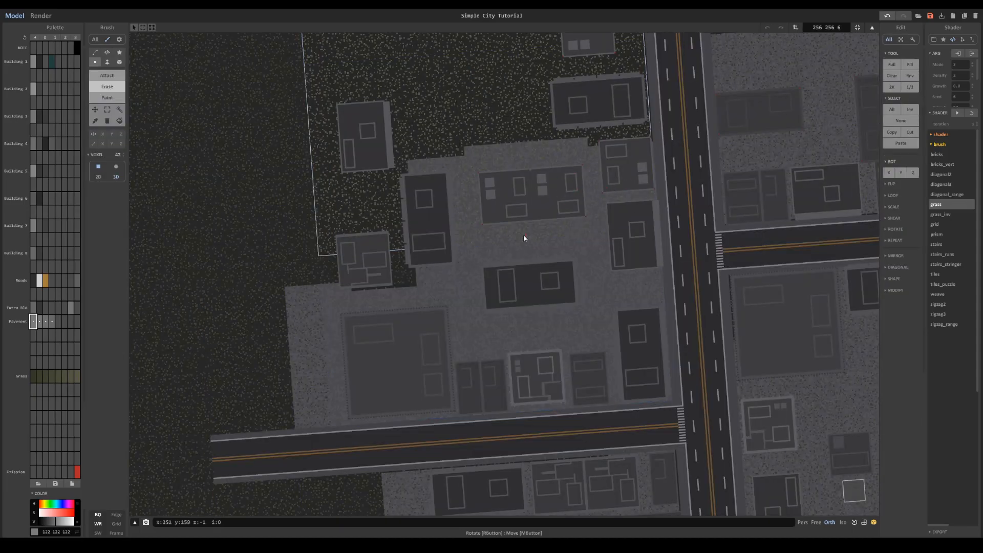
{"action": "scroll", "coordinate": [487, 254], "scroll_direction": "up", "scroll_amount": 5}
{"action": "scroll", "coordinate": [427, 264], "scroll_direction": "down", "scroll_amount": 5}
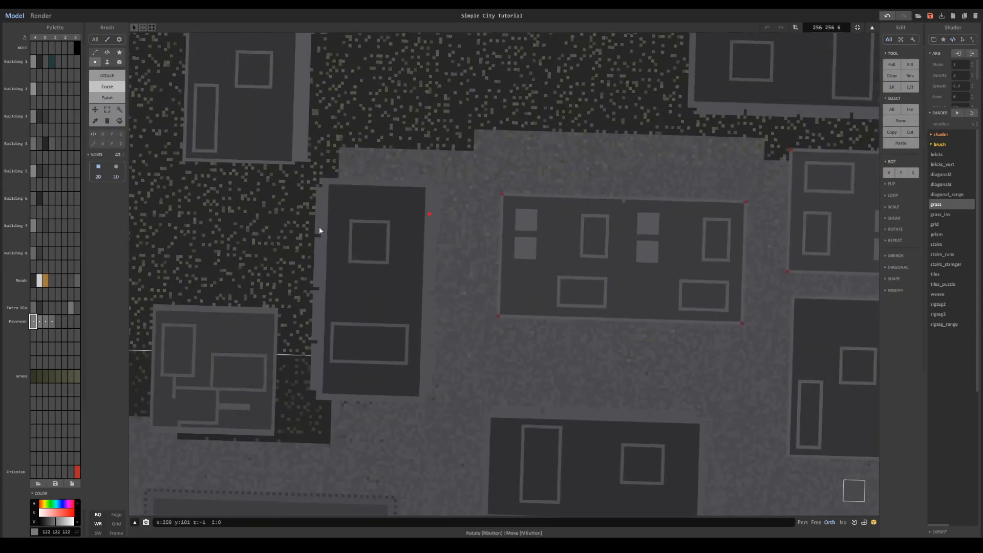
{"action": "scroll", "coordinate": [583, 237], "scroll_direction": "up", "scroll_amount": 3}
{"action": "scroll", "coordinate": [668, 261], "scroll_direction": "down", "scroll_amount": 4}
{"action": "right_click_drag", "start_coordinate": [607, 353], "coordinate": [679, 288]}
{"action": "right_click_drag", "start_coordinate": [530, 207], "coordinate": [477, 370]}
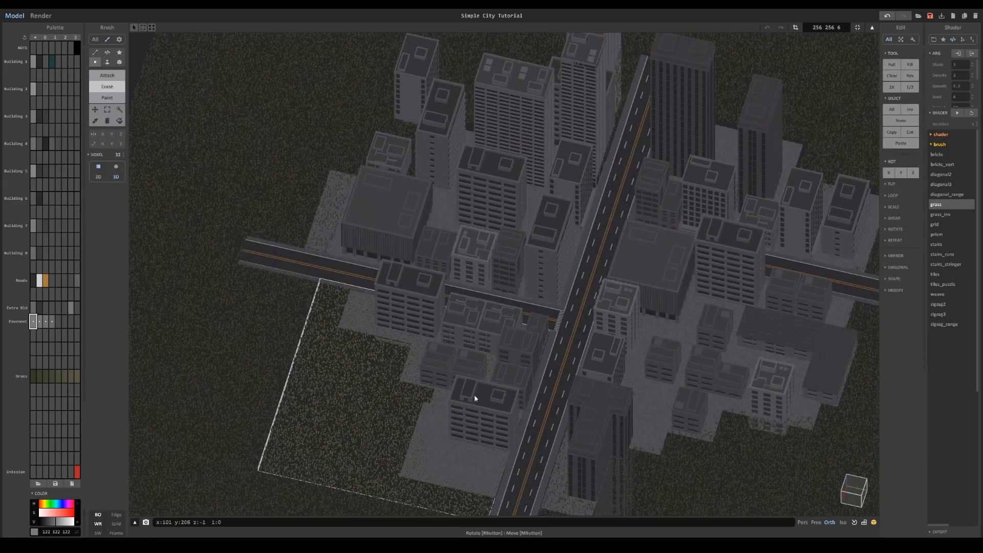
- Erase the grass overlapping the front-left block's pavement and preview the city in Render mode
{"action": "key", "text": "Tab"}
{"action": "left_click", "coordinate": [327, 218]}
{"action": "key", "text": "Tab"}
{"action": "key", "text": "Tab"}
{"action": "middle_click_drag", "start_coordinate": [583, 461], "coordinate": [504, 369]}
{"action": "left_click", "coordinate": [498, 367]}
{"action": "key", "text": "Tab"}
{"action": "key", "text": "Tab"}
{"action": "left_click", "coordinate": [359, 367]}
{"action": "key", "text": "Tab"}
{"action": "middle_click_drag", "start_coordinate": [673, 303], "coordinate": [610, 389]}
{"action": "key", "text": "Tab"}
{"action": "left_click", "coordinate": [43, 16]}
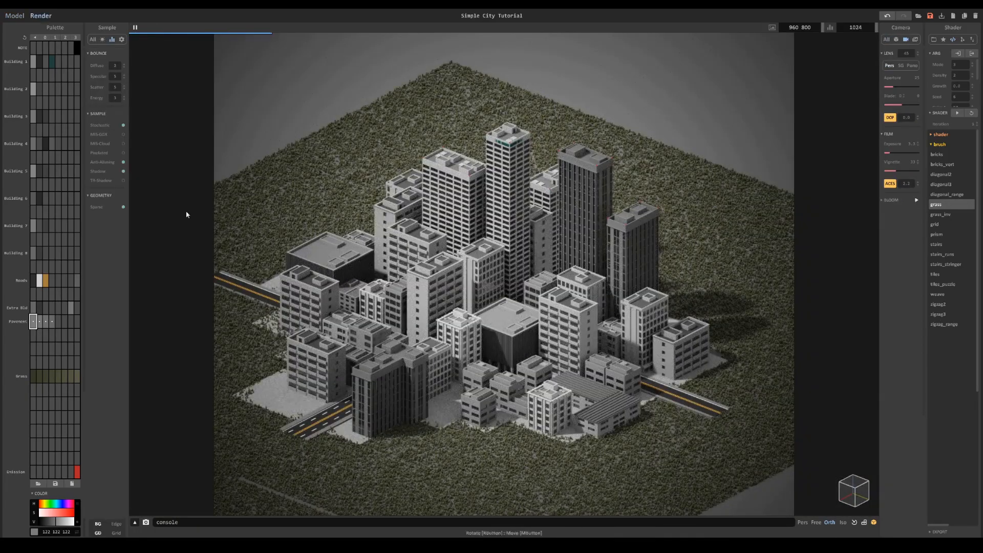
- Erase the leftover grass over the pavement at the front end of the main road and on the right-hand blocks, and preview the render
{"action": "left_click", "coordinate": [15, 16]}
{"action": "key", "text": "Tab"}
{"action": "middle_click_drag", "start_coordinate": [548, 508], "coordinate": [509, 416]}
{"action": "middle_click_drag", "start_coordinate": [692, 372], "coordinate": [663, 370]}
{"action": "key", "text": "Tab"}
{"action": "left_click", "coordinate": [662, 371]}
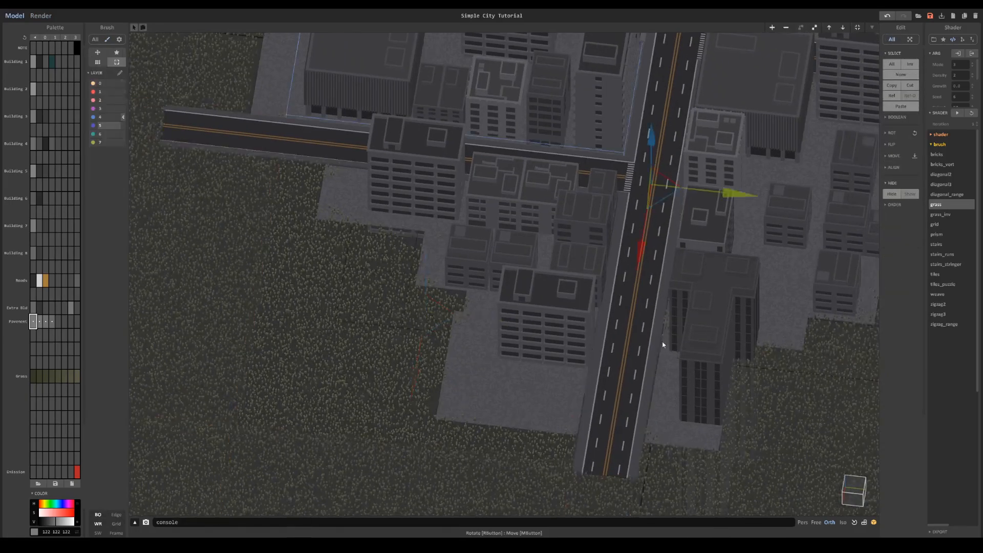
{"action": "left_click", "coordinate": [683, 359]}
{"action": "key", "text": "Tab"}
{"action": "right_click_drag", "start_coordinate": [660, 279], "coordinate": [686, 283]}
{"action": "middle_click_drag", "start_coordinate": [840, 261], "coordinate": [645, 307]}
{"action": "middle_click_drag", "start_coordinate": [768, 47], "coordinate": [667, 281]}
{"action": "key", "text": "Tab"}
{"action": "left_click", "coordinate": [675, 164]}
{"action": "key", "text": "Tab"}
{"action": "right_click_drag", "start_coordinate": [667, 281], "coordinate": [440, 240]}
{"action": "scroll", "coordinate": [441, 241], "scroll_direction": "down", "scroll_amount": 4}
{"action": "left_click", "coordinate": [32, 16]}
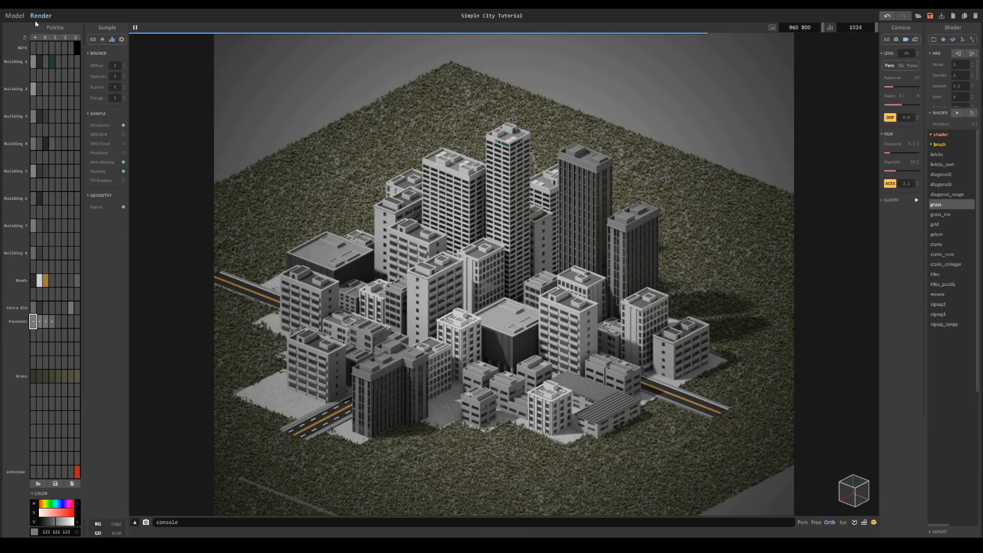
- Examine the layout of the grass objects around the city in Model mode, including the rear corner piece
{"action": "left_click", "coordinate": [18, 17]}
{"action": "scroll", "coordinate": [450, 182], "scroll_direction": "down", "scroll_amount": 5}
{"action": "key", "text": "Tab"}
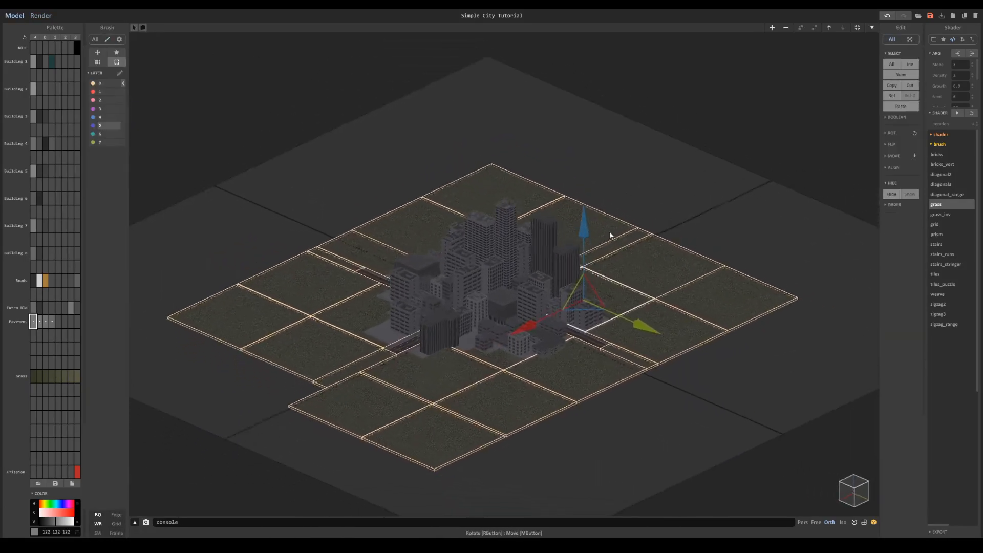
{"action": "right_click_drag", "start_coordinate": [626, 254], "coordinate": [571, 254]}
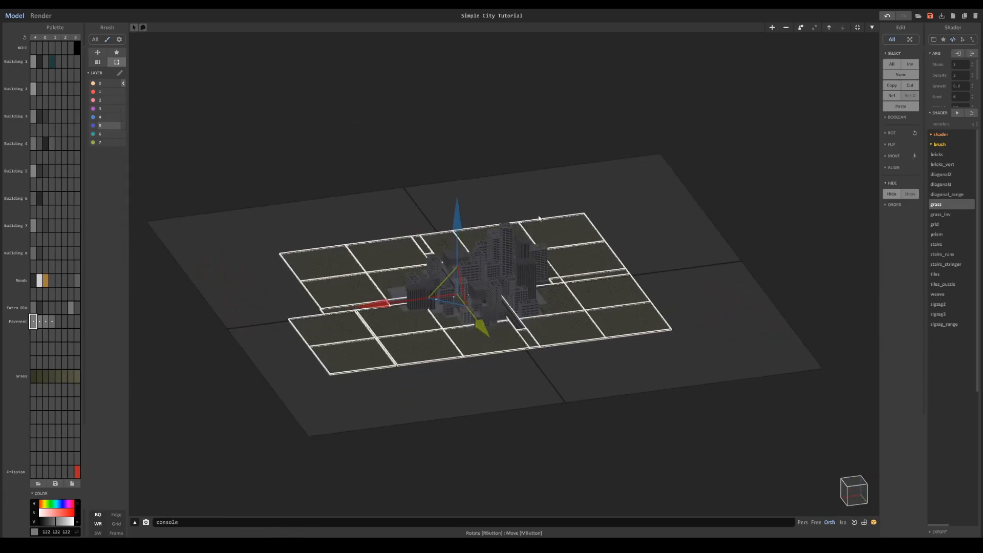
{"action": "scroll", "coordinate": [527, 228], "scroll_direction": "up", "scroll_amount": 3}
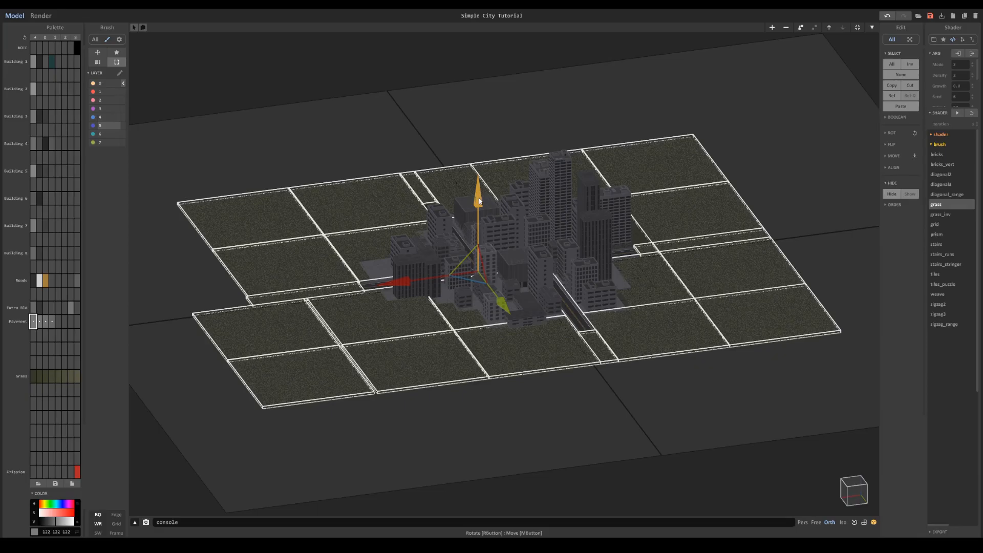
{"action": "left_click", "coordinate": [618, 139]}
{"action": "right_click_drag", "start_coordinate": [619, 139], "coordinate": [632, 158]}
{"action": "left_click", "coordinate": [631, 163]}
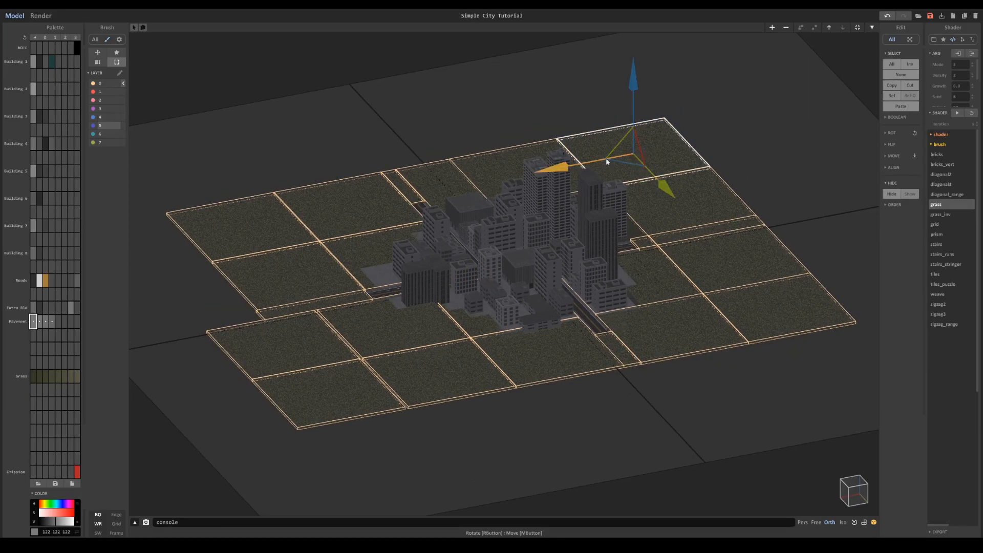
- Add a new empty object beyond the edge of the grass and set its size to 256 × 256 × 256
{"action": "left_click", "coordinate": [486, 273]}
{"action": "left_click_drag", "start_coordinate": [486, 274], "coordinate": [792, 171]}
{"action": "key", "text": "Tab"}
{"action": "middle_click_drag", "start_coordinate": [819, 154], "coordinate": [653, 176]}
{"action": "scroll", "coordinate": [652, 175], "scroll_direction": "up", "scroll_amount": 3}
{"action": "left_click_drag", "start_coordinate": [843, 27], "coordinate": [779, 35]}
{"action": "type", "text": "256"}
{"action": "key", "text": "Return"}
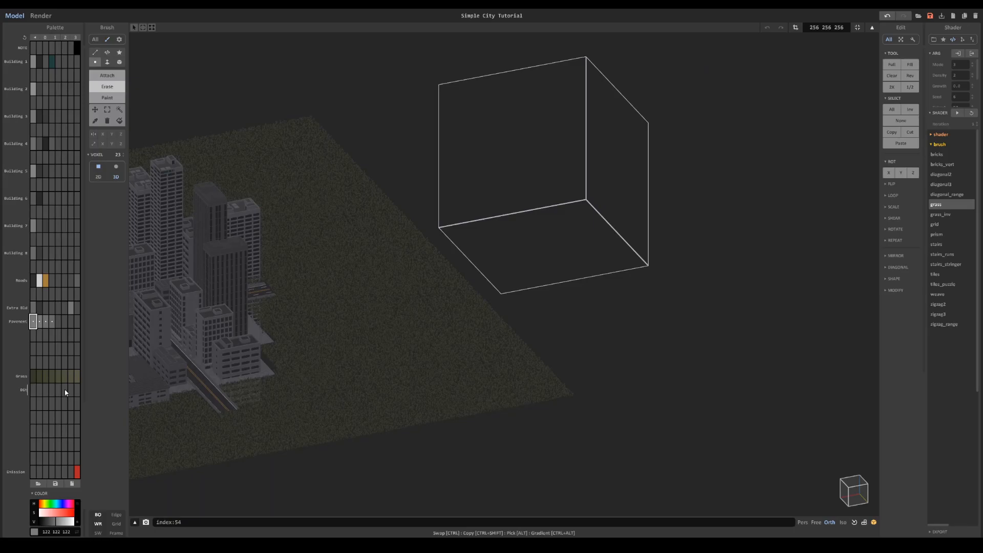
- Name the palette row below Grass "Dirt" and give its first and last swatches dark browns, the first being 75 67 61
{"action": "left_click", "coordinate": [32, 394]}
{"action": "left_click", "coordinate": [42, 505]}
{"action": "left_click", "coordinate": [45, 513]}
{"action": "left_click", "coordinate": [76, 393]}
{"action": "left_click", "coordinate": [41, 505]}
{"action": "left_click", "coordinate": [45, 513]}
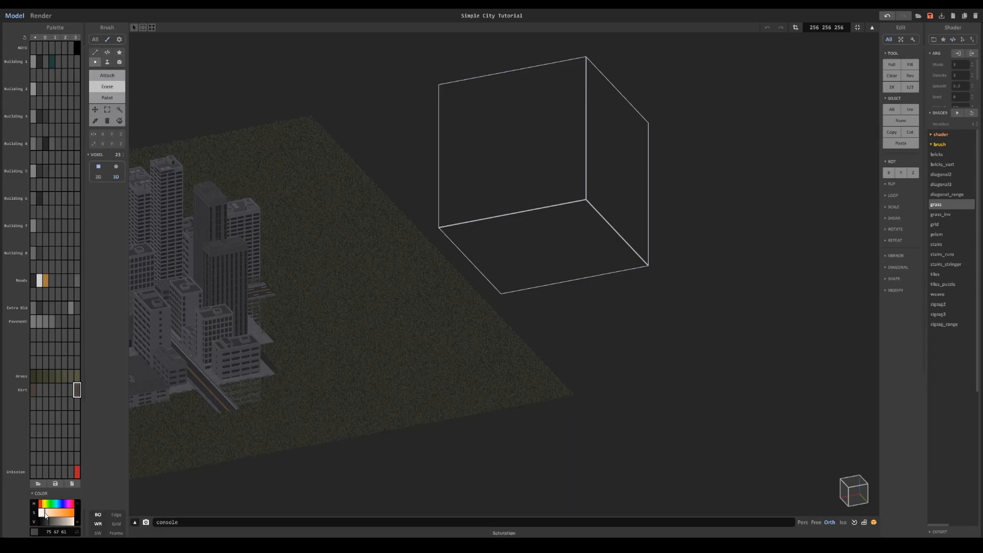
- Cover the new object's floor with the Dirt row's browns using the Face brush in Attach mode
{"action": "left_click", "coordinate": [33, 390], "text": "ctrl+alt"}
{"action": "left_click", "coordinate": [107, 62]}
{"action": "left_click", "coordinate": [485, 241]}
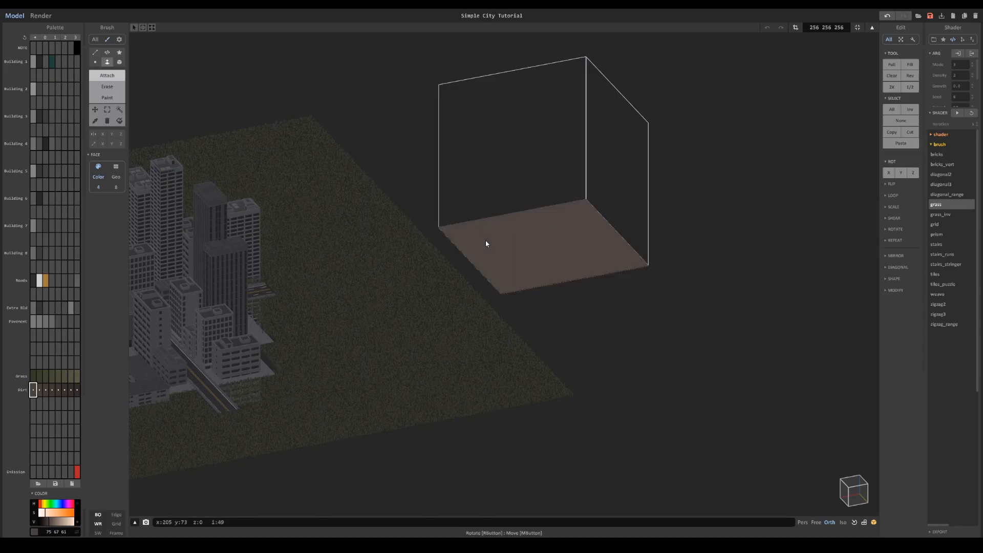
{"action": "right_click", "coordinate": [60, 389]}
{"action": "left_click", "coordinate": [73, 421]}
{"action": "scroll", "coordinate": [543, 347], "scroll_direction": "up", "scroll_amount": 4}
{"action": "scroll", "coordinate": [543, 348], "scroll_direction": "down", "scroll_amount": 5}
{"action": "key", "text": "Escape"}
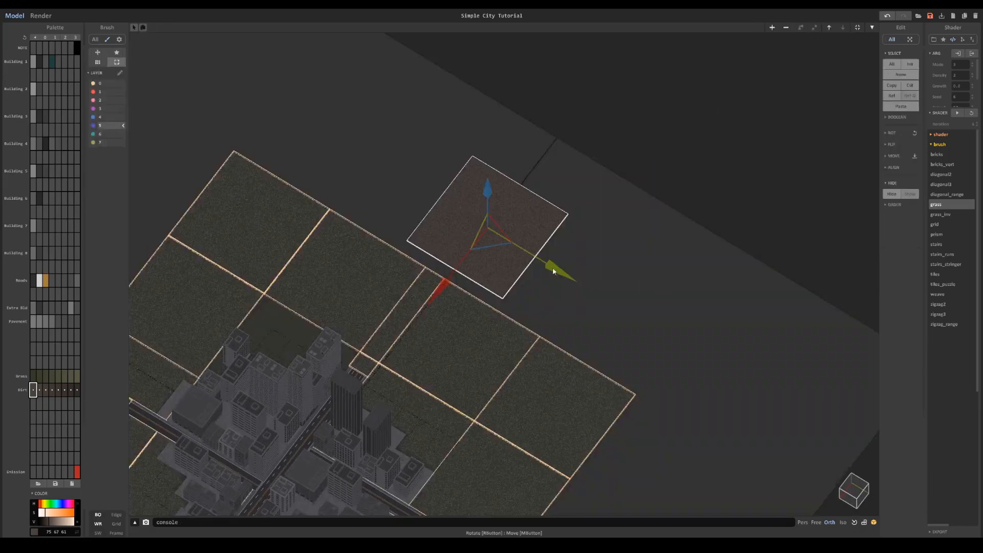
- Duplicate the dirt floor and place copies along the rear row of grass
{"action": "left_click_drag", "start_coordinate": [443, 282], "coordinate": [375, 393]}
{"action": "right_click_drag", "start_coordinate": [375, 393], "coordinate": [426, 387]}
{"action": "middle_click_drag", "start_coordinate": [425, 387], "coordinate": [486, 260]}
{"action": "scroll", "coordinate": [552, 257], "scroll_direction": "up", "scroll_amount": 3}
{"action": "left_click_drag", "start_coordinate": [575, 203], "coordinate": [843, 241]}
{"action": "left_click", "coordinate": [594, 221]}
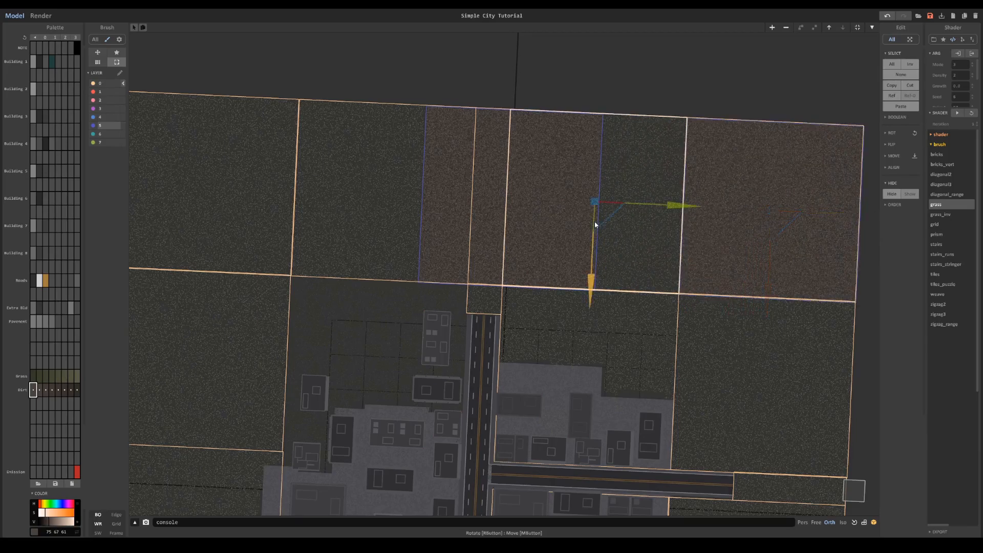
- Place further dirt floor copies across the rest of the grass area, undoing misplaced ones, and preview the city in Render mode
{"action": "left_click", "coordinate": [497, 170]}
{"action": "left_click_drag", "start_coordinate": [586, 193], "coordinate": [651, 205]}
{"action": "key", "text": "ctrl+z"}
{"action": "right_click_drag", "start_coordinate": [563, 171], "coordinate": [650, 156]}
{"action": "left_click", "coordinate": [650, 156]}
{"action": "left_click", "coordinate": [597, 225]}
{"action": "left_click", "coordinate": [555, 219]}
{"action": "key", "text": "ctrl+z"}
{"action": "key", "text": "ctrl+z"}
{"action": "key", "text": "ctrl+z"}
{"action": "key", "text": "ctrl+z"}
{"action": "scroll", "coordinate": [632, 221], "scroll_direction": "down", "scroll_amount": 3}
{"action": "right_click_drag", "start_coordinate": [637, 221], "coordinate": [606, 194]}
{"action": "key", "text": "Tab"}
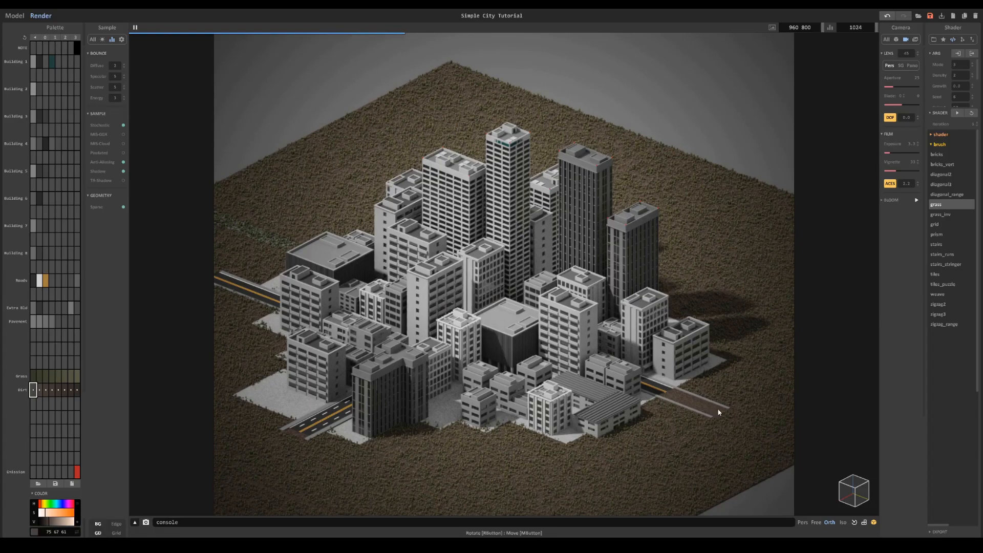
- Check the dirt objects' overlap with the road ends by selecting the ground groups and comparing Model and Render modes
{"action": "left_click", "coordinate": [11, 19]}
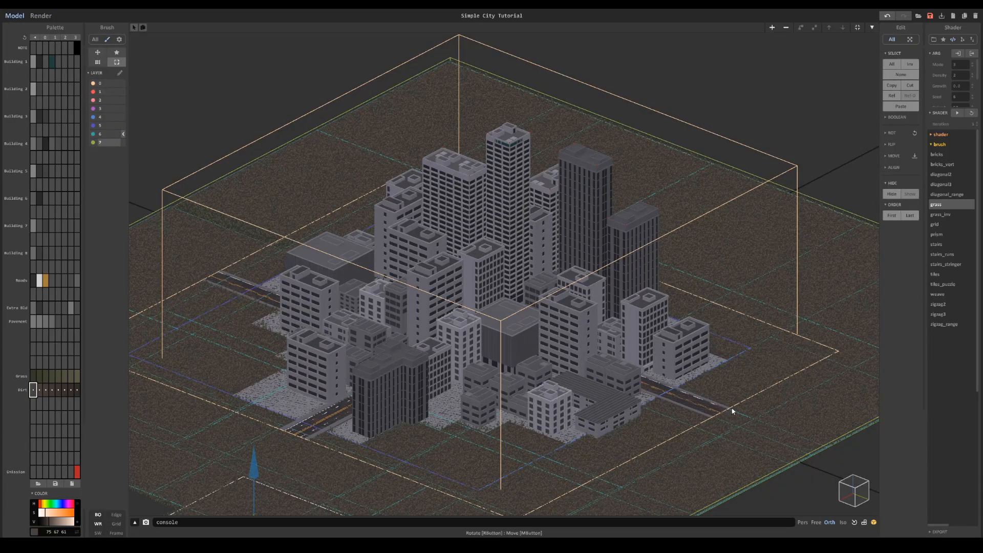
{"action": "scroll", "coordinate": [737, 415], "scroll_direction": "down", "scroll_amount": 5}
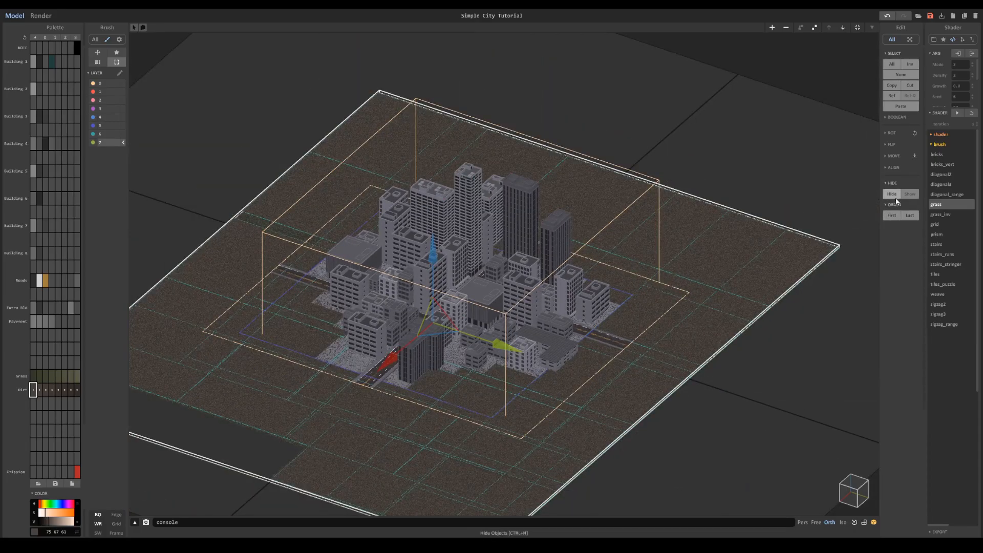
{"action": "left_click", "coordinate": [40, 16]}
{"action": "left_click", "coordinate": [14, 16]}
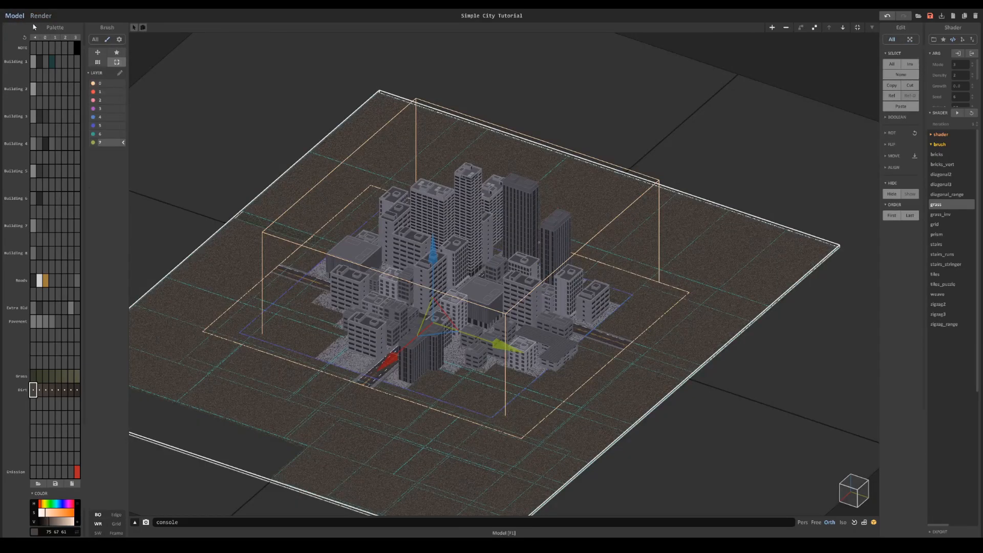
{"action": "left_click", "coordinate": [619, 340]}
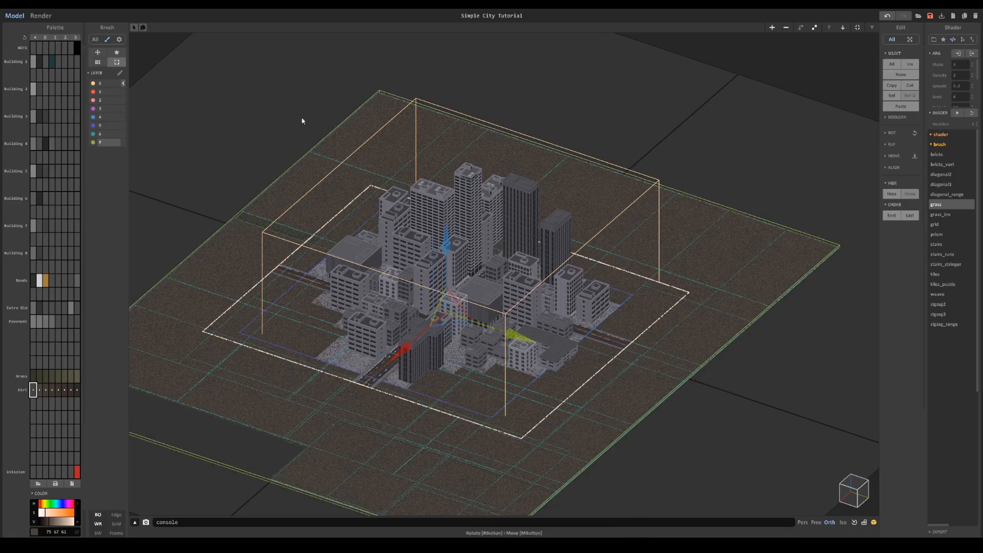
{"action": "left_click", "coordinate": [41, 19]}
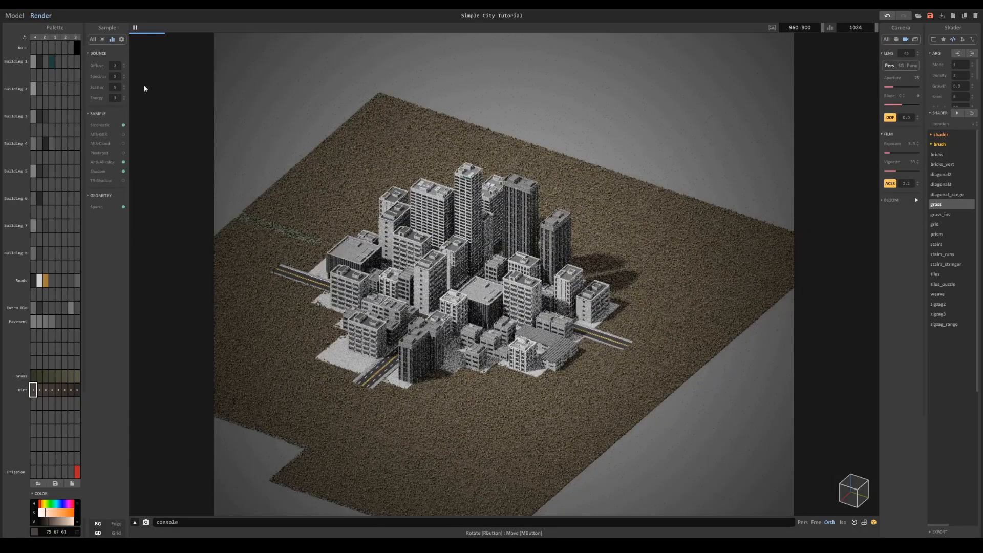
- Cover the remaining gap in the dirt behind the left road with a dirt piece and preview the render
{"action": "left_click", "coordinate": [17, 20]}
{"action": "right_click_drag", "start_coordinate": [325, 206], "coordinate": [358, 254]}
{"action": "scroll", "coordinate": [310, 272], "scroll_direction": "up", "scroll_amount": 5}
{"action": "left_click", "coordinate": [310, 272]}
{"action": "left_click", "coordinate": [225, 259]}
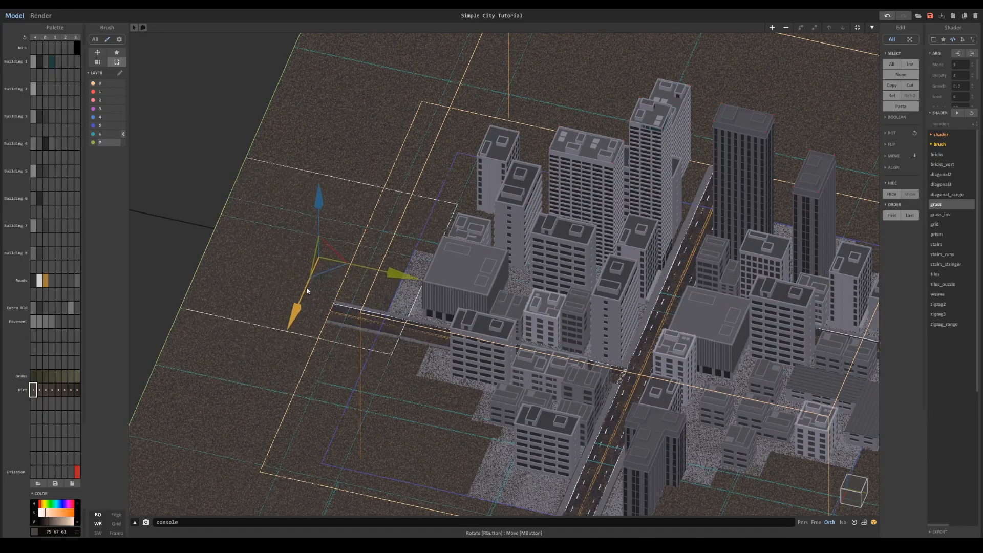
{"action": "right_click_drag", "start_coordinate": [329, 279], "coordinate": [262, 167]}
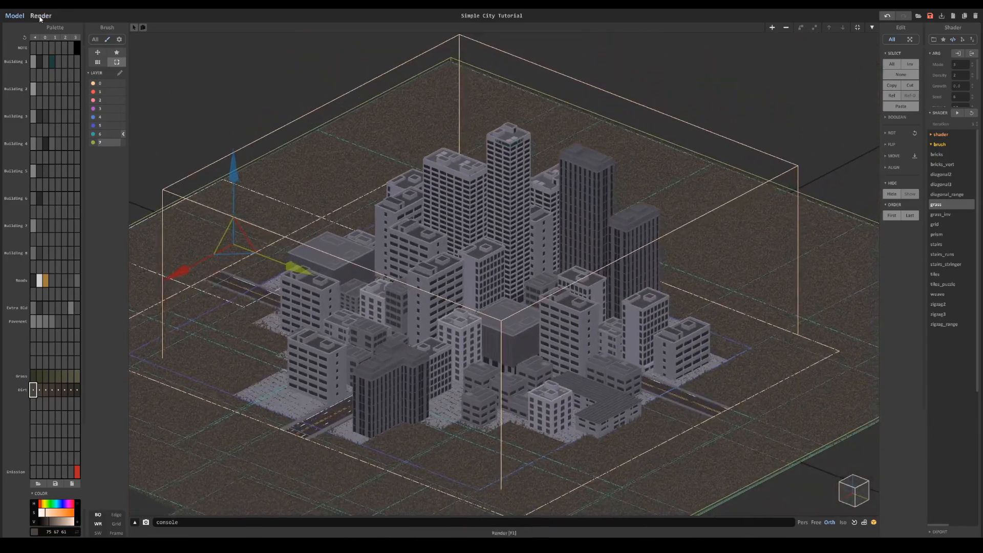
{"action": "left_click", "coordinate": [41, 16]}
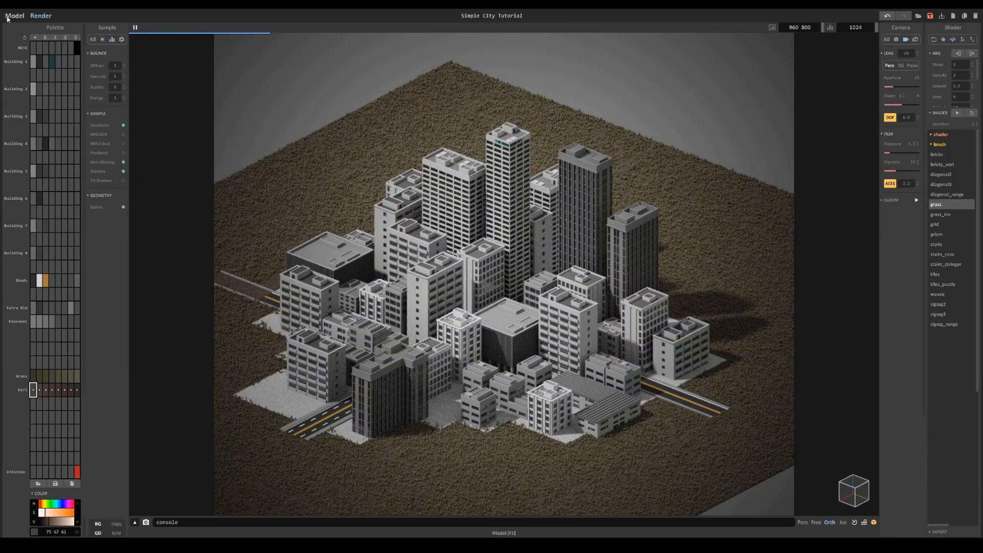
- Rearrange the object order of the layer 7 dirt group and the layer 0 road group so the left road renders above the dirt
{"action": "left_click", "coordinate": [15, 16]}
{"action": "left_click", "coordinate": [308, 266]}
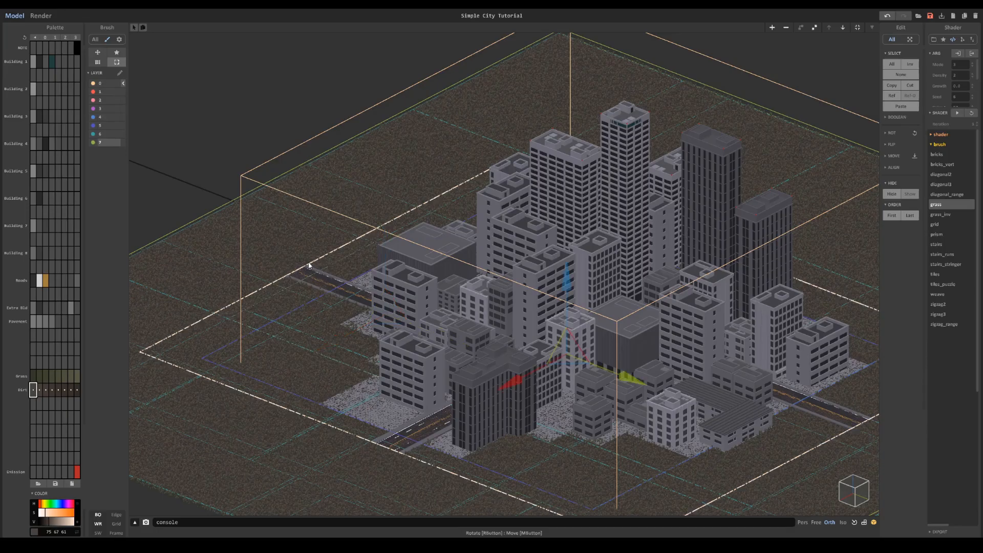
{"action": "left_click", "coordinate": [300, 242]}
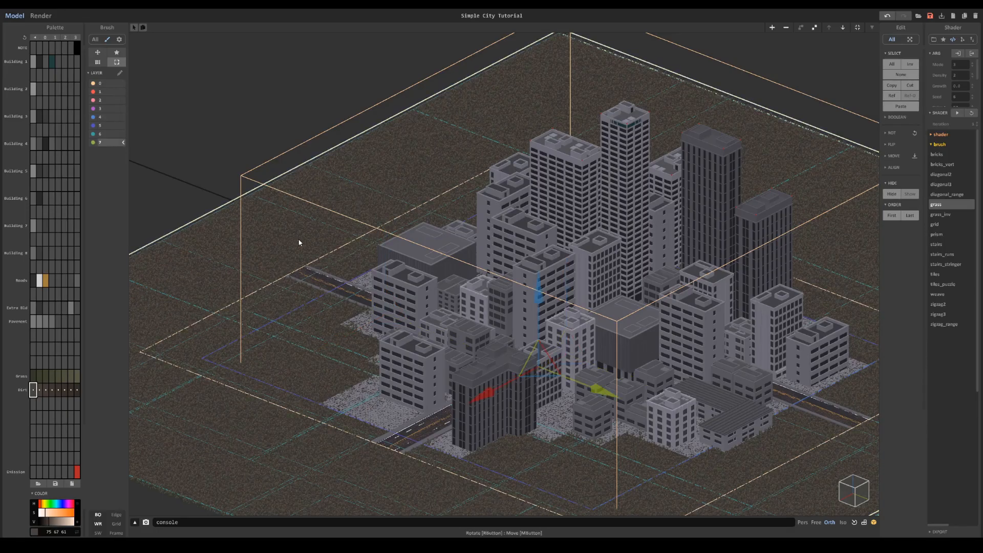
{"action": "left_click", "coordinate": [911, 217]}
{"action": "left_click", "coordinate": [335, 287]}
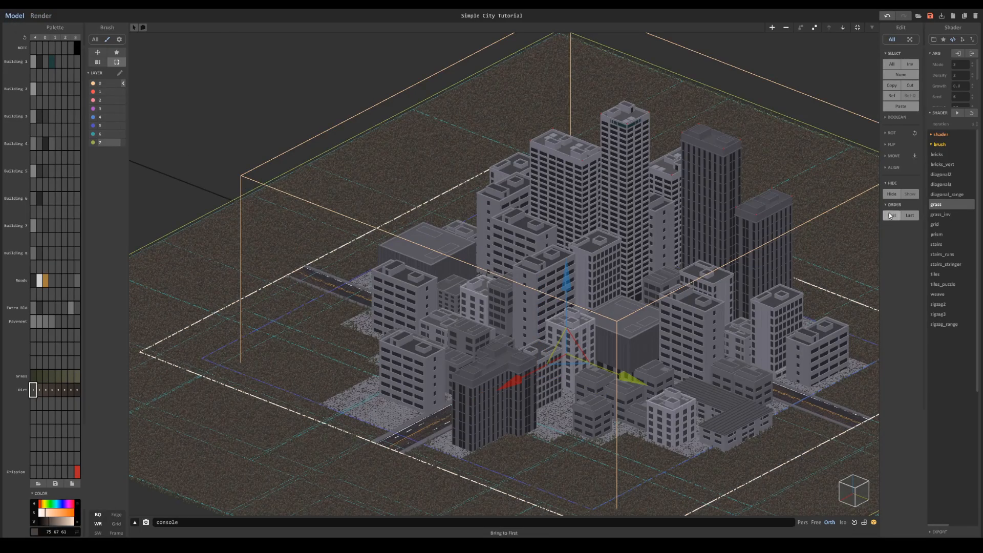
{"action": "left_click_drag", "start_coordinate": [622, 371], "coordinate": [543, 341]}
{"action": "key", "text": "ctrl+z"}
- Preview the city in Render mode and focus the depth of field on the central buildings
{"action": "left_click", "coordinate": [41, 15]}
{"action": "scroll", "coordinate": [617, 248], "scroll_direction": "down", "scroll_amount": 4}
{"action": "middle_click_drag", "start_coordinate": [616, 248], "coordinate": [580, 252]}
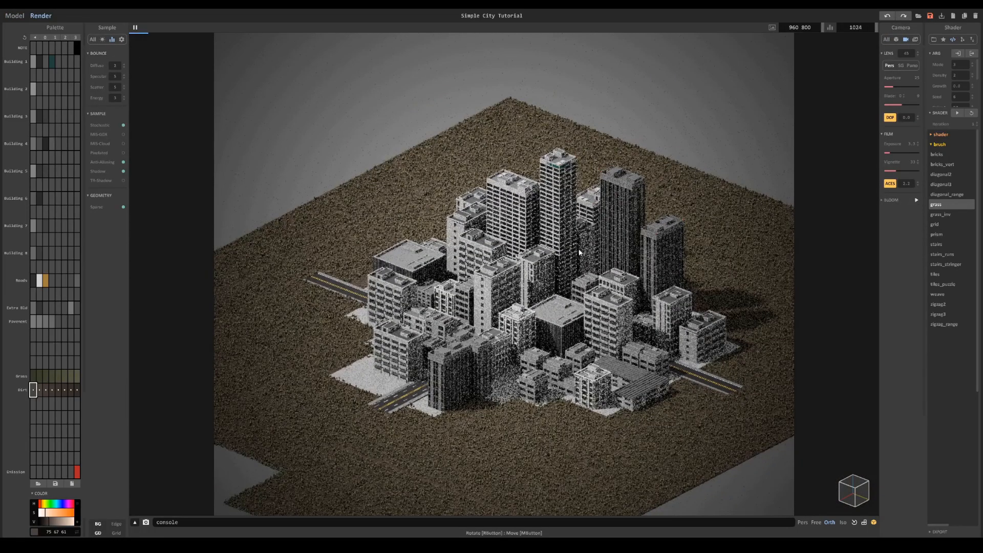
{"action": "scroll", "coordinate": [579, 252], "scroll_direction": "up", "scroll_amount": 2}
{"action": "left_click", "coordinate": [494, 294]}
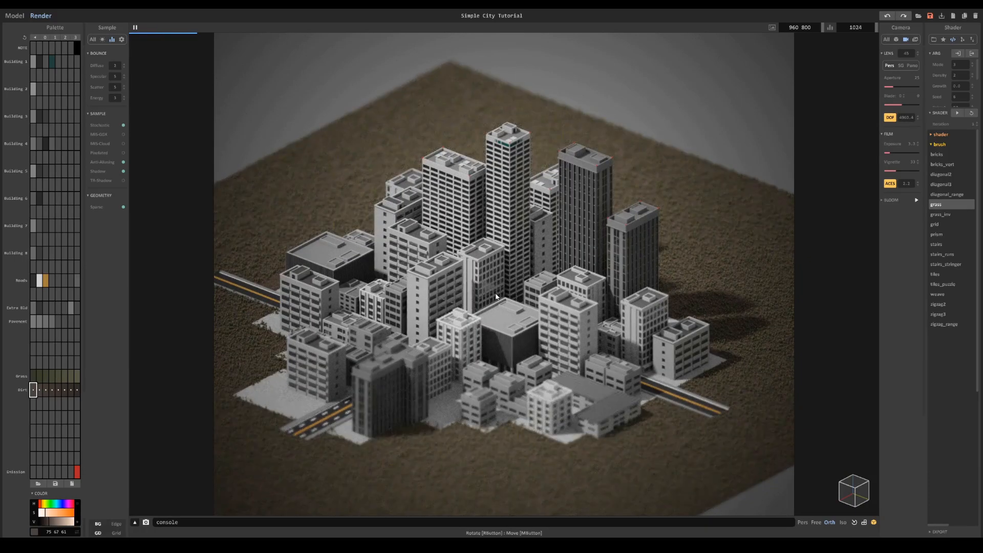
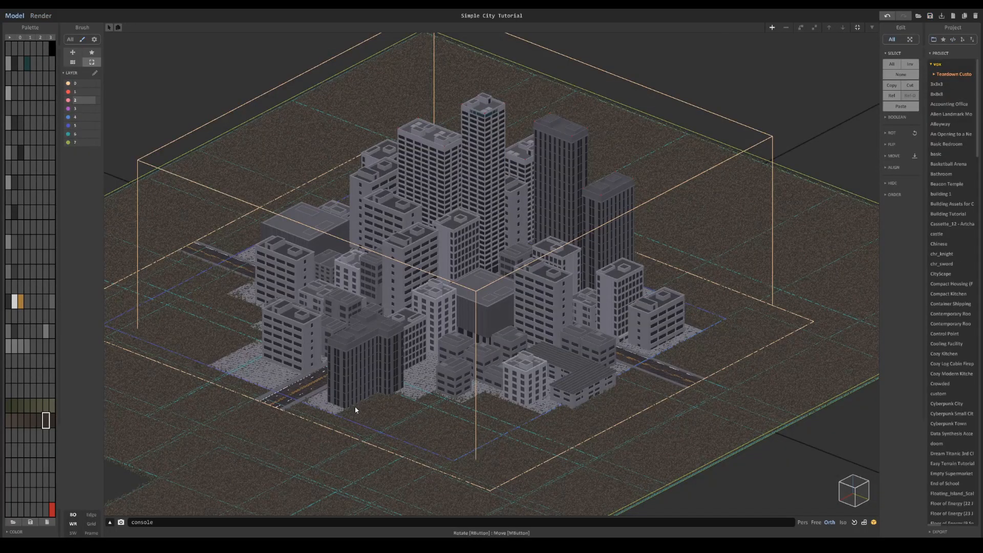
- Add a new object on layer 2, place it beyond the edge of the city's ground and open it for voxel editing
{"action": "scroll", "coordinate": [534, 213], "scroll_direction": "down", "scroll_amount": 3}
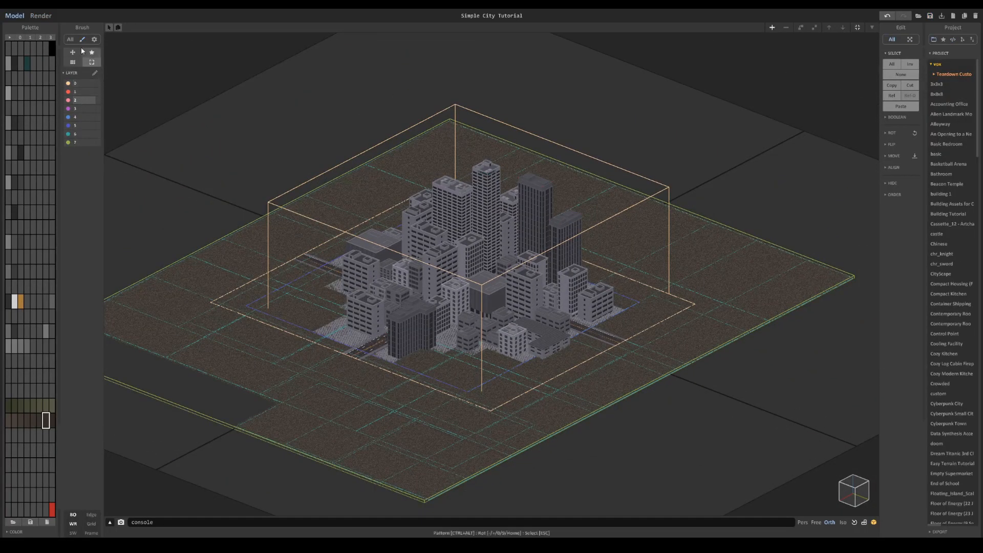
{"action": "left_click", "coordinate": [772, 28]}
{"action": "left_click_drag", "start_coordinate": [423, 320], "coordinate": [666, 174]}
{"action": "middle_click_drag", "start_coordinate": [652, 145], "coordinate": [404, 248]}
{"action": "left_click", "coordinate": [585, 167]}
{"action": "scroll", "coordinate": [507, 224], "scroll_direction": "up", "scroll_amount": 3}
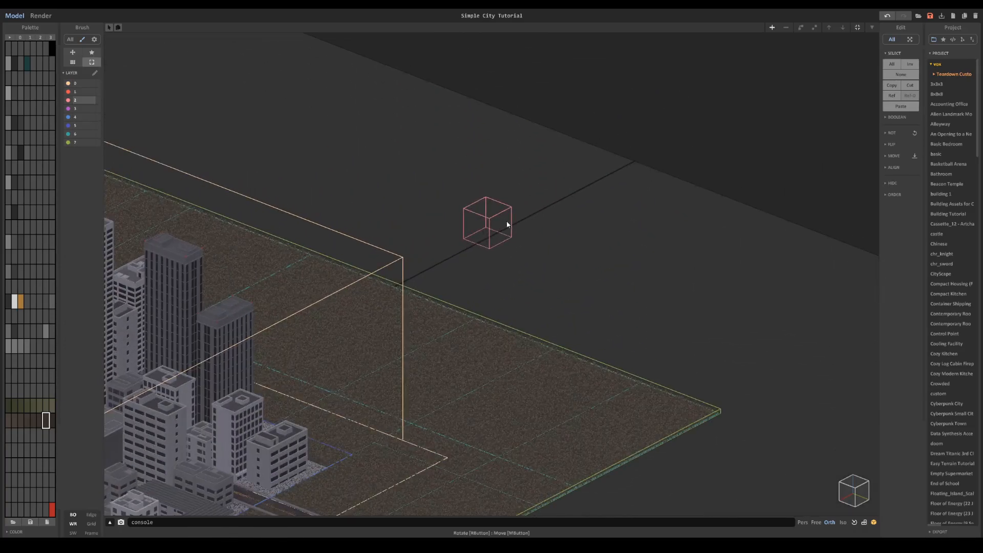
{"action": "double_click", "coordinate": [496, 218]}
{"action": "double_click", "coordinate": [461, 176]}
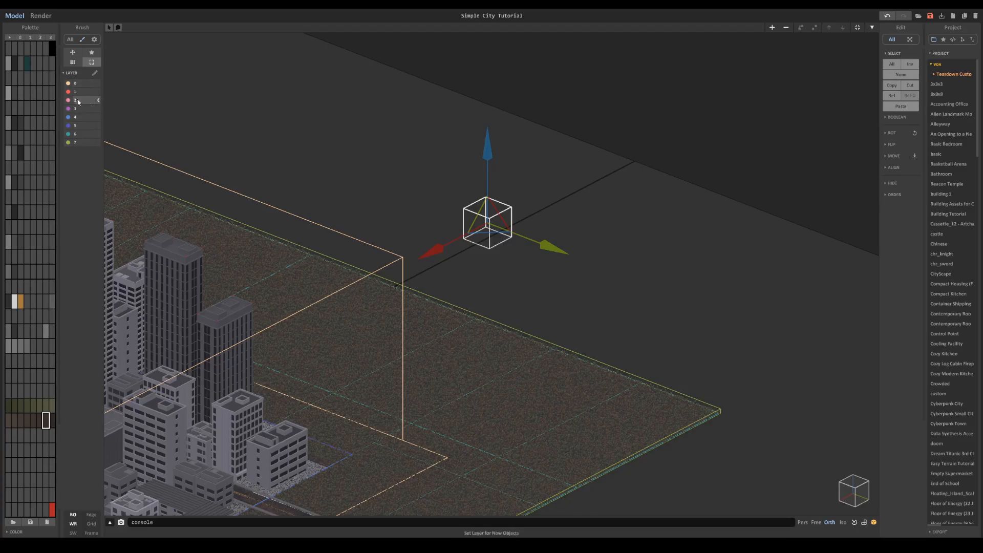
{"action": "left_click", "coordinate": [323, 149]}
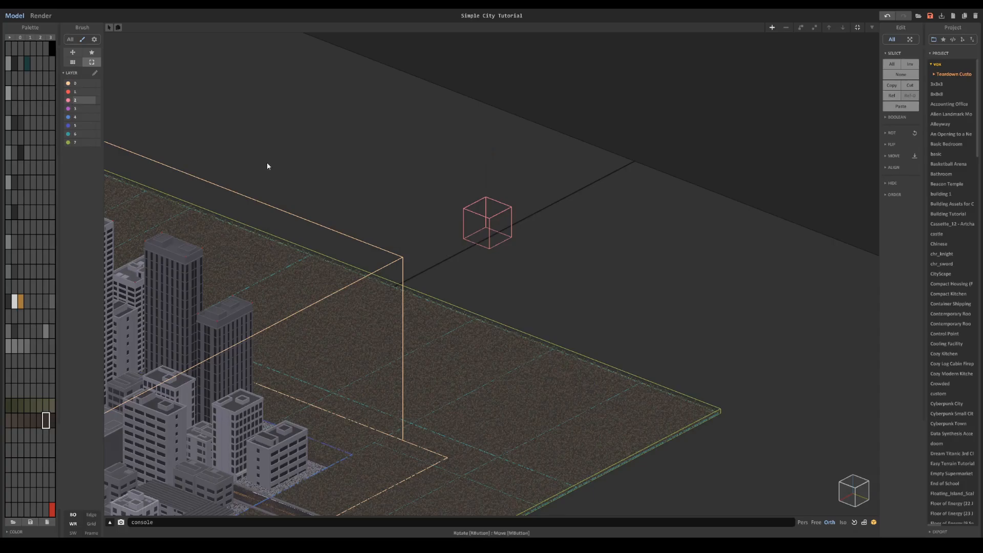
{"action": "scroll", "coordinate": [543, 243], "scroll_direction": "up", "scroll_amount": 3}
{"action": "double_click", "coordinate": [517, 251]}
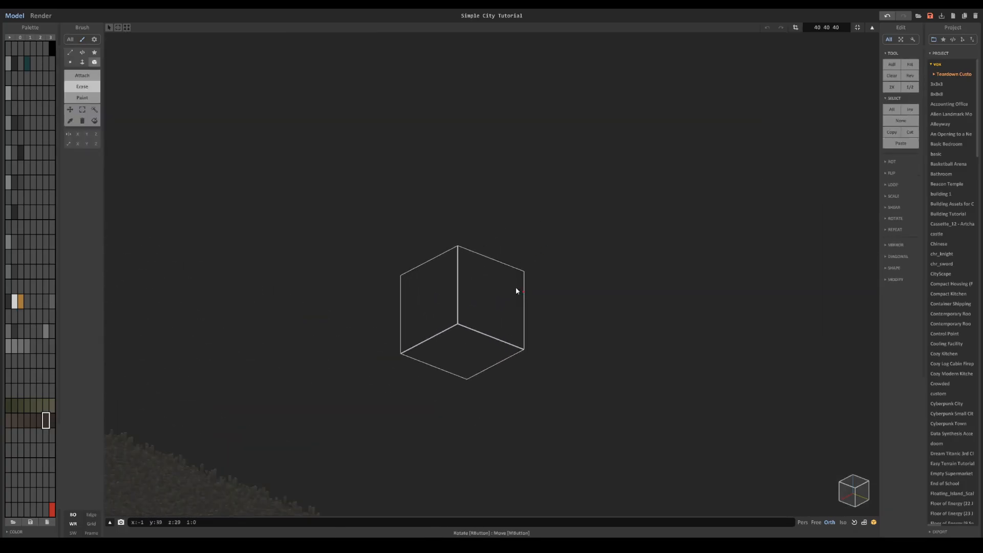
- Show the palette row names and set the first colour of the Trees row to brown
{"action": "left_click", "coordinate": [10, 38]}
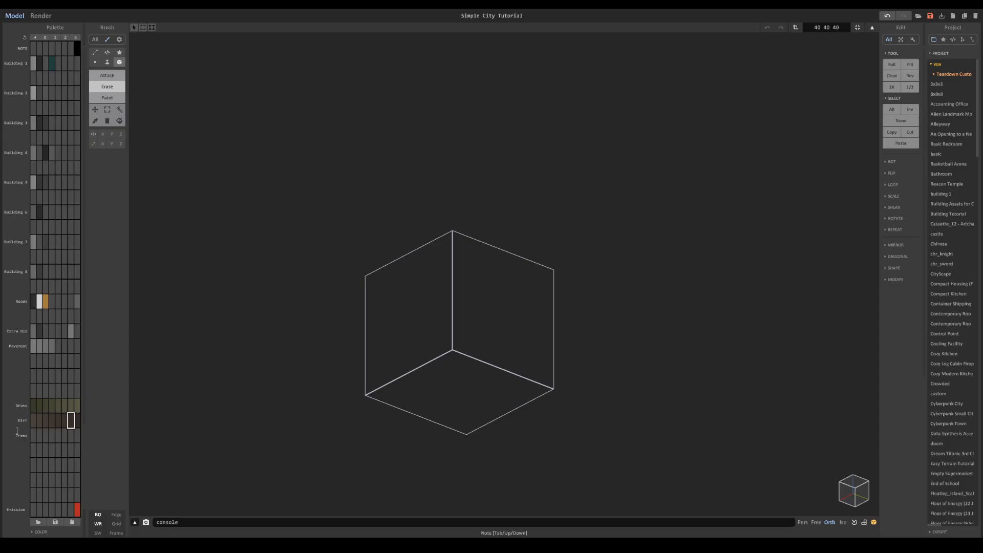
{"action": "left_click", "coordinate": [49, 529]}
{"action": "left_click_drag", "start_coordinate": [49, 520], "coordinate": [51, 521]}
- Build a small brown tree trunk from a 2 by 2 voxel base and stack a copy of it on top
{"action": "left_click", "coordinate": [118, 77]}
{"action": "scroll", "coordinate": [392, 238], "scroll_direction": "up", "scroll_amount": 5}
{"action": "left_click", "coordinate": [424, 290]}
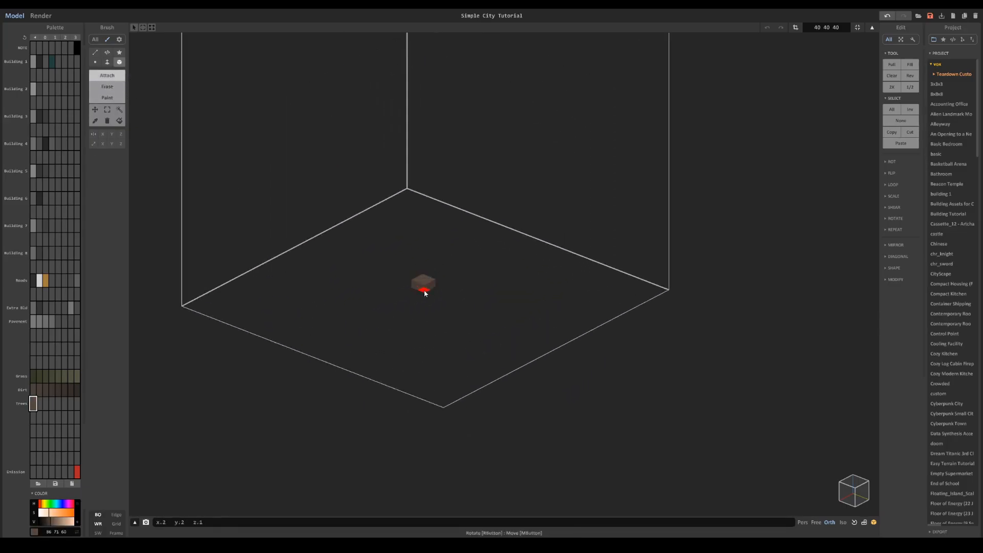
{"action": "left_click", "coordinate": [107, 62]}
{"action": "left_click_drag", "start_coordinate": [421, 271], "coordinate": [424, 254]}
{"action": "key", "text": "Tab"}
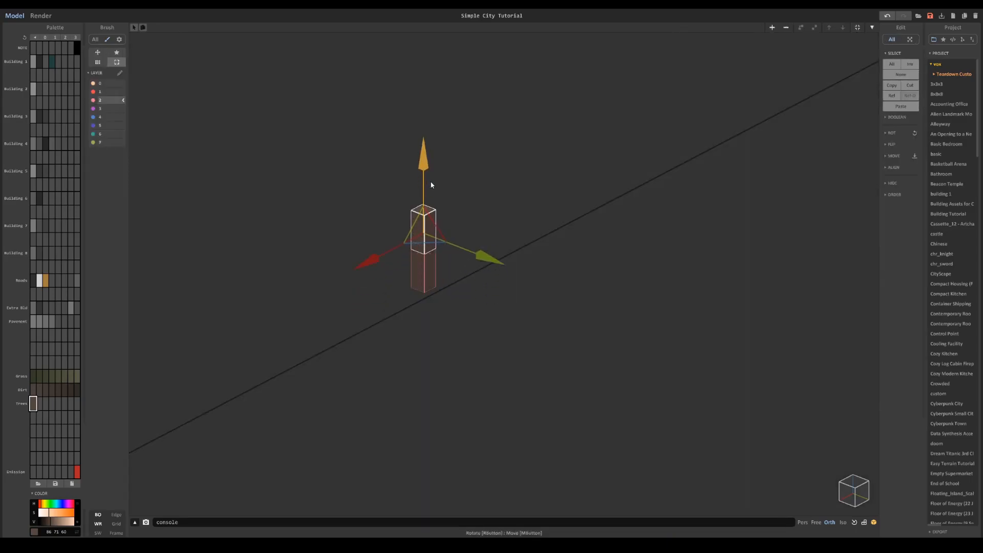
- Resize the upper trunk copy's volume to 25 25 25
{"action": "key", "text": "Tab"}
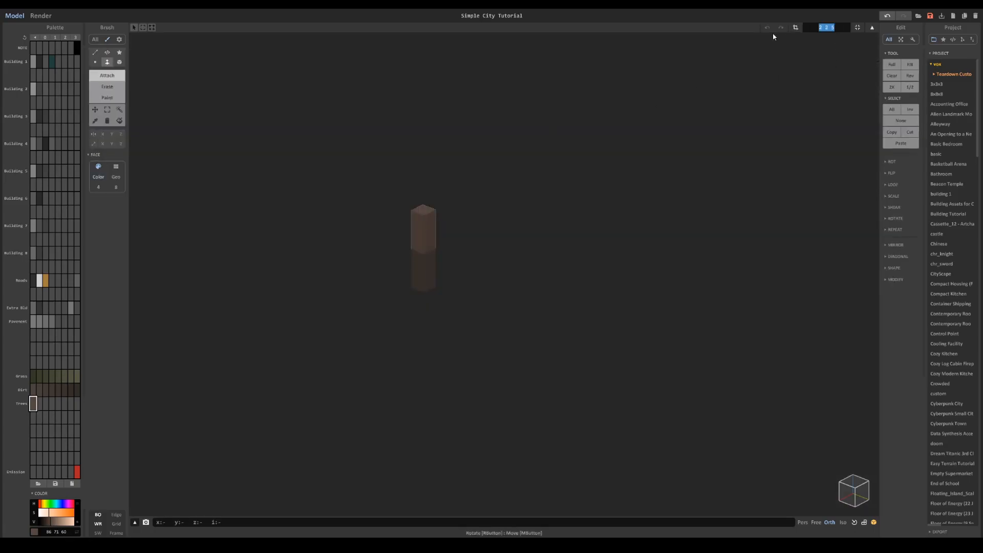
{"action": "type", "text": "40"}
{"action": "key", "text": "Return"}
{"action": "scroll", "coordinate": [586, 210], "scroll_direction": "down", "scroll_amount": 3}
{"action": "middle_click_drag", "start_coordinate": [564, 228], "coordinate": [592, 305]}
{"action": "scroll", "coordinate": [591, 305], "scroll_direction": "down", "scroll_amount": 4}
{"action": "left_click_drag", "start_coordinate": [843, 29], "coordinate": [788, 34]}
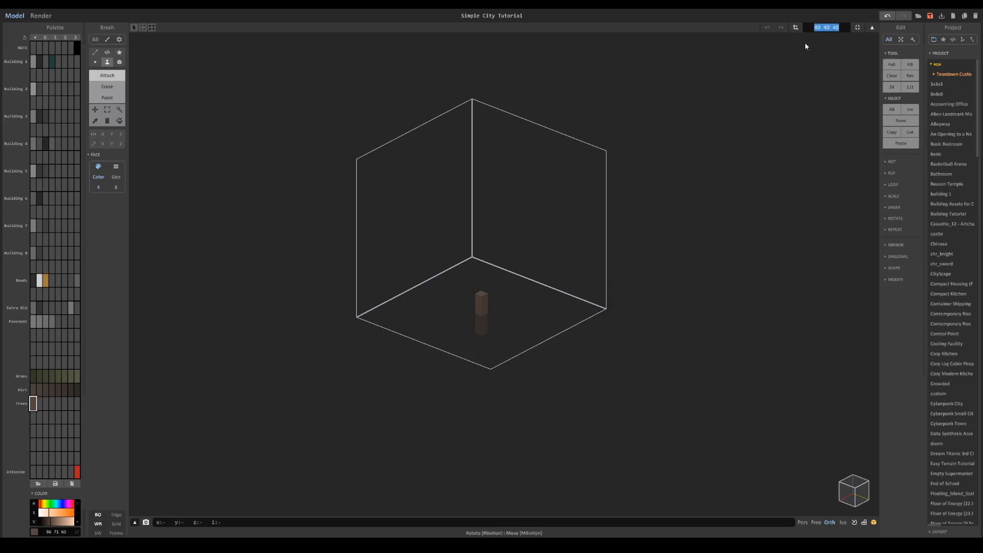
{"action": "type", "text": "25"}
{"action": "key", "text": "Return"}
{"action": "mouse_move", "coordinate": [568, 259]}
{"action": "right_mouse_down"}
{"action": "mouse_move", "coordinate": [600, 250]}
{"action": "mouse_move", "coordinate": [549, 266]}
{"action": "mouse_move", "coordinate": [566, 254]}
{"action": "right_mouse_up"}
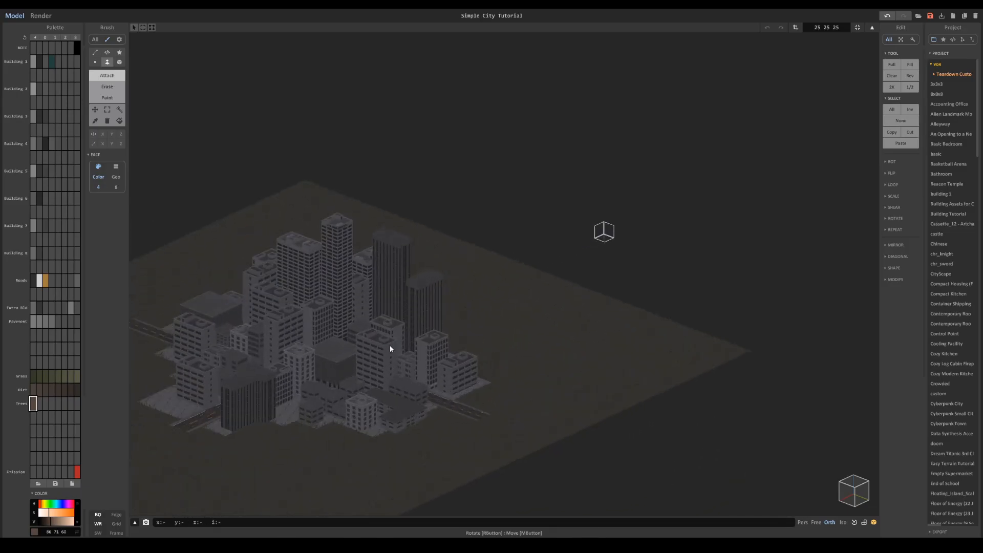
{"action": "scroll", "coordinate": [391, 348], "scroll_direction": "up", "scroll_amount": 5}
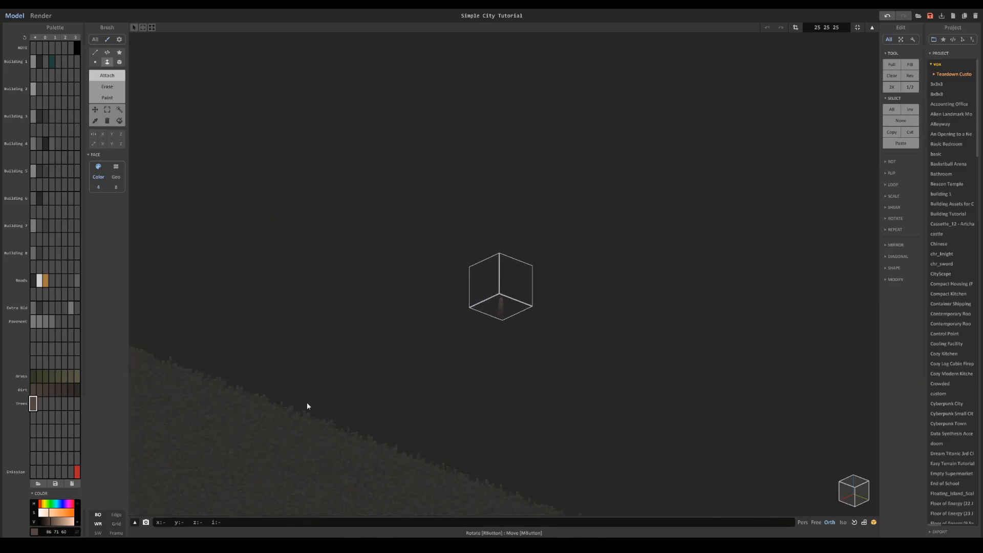
{"action": "scroll", "coordinate": [435, 345], "scroll_direction": "up", "scroll_amount": 5}
{"action": "middle_click_drag", "start_coordinate": [426, 333], "coordinate": [541, 248]}
{"action": "scroll", "coordinate": [514, 305], "scroll_direction": "up", "scroll_amount": 7}
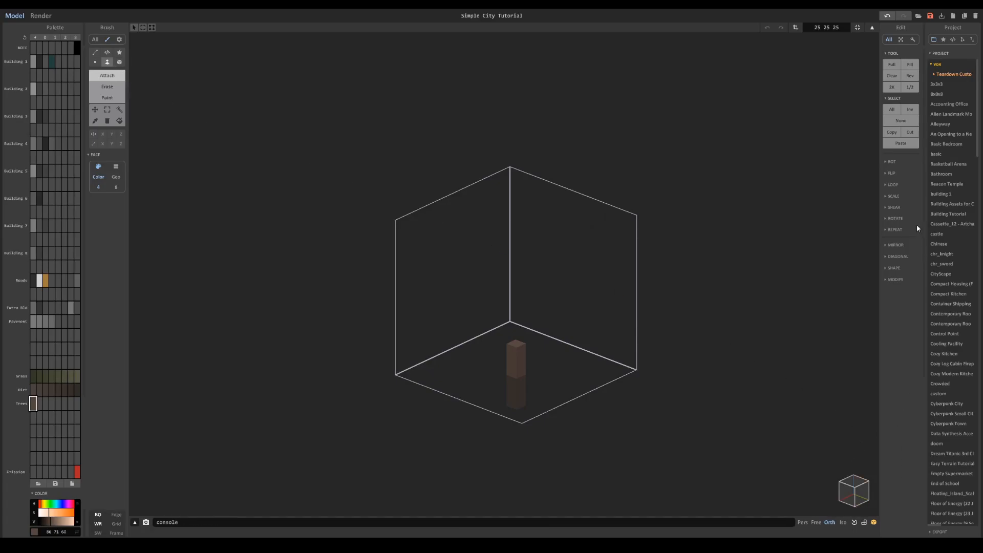
- Generate an ellipsoid shape filling the 25 25 25 volume to form the tree's canopy
{"action": "left_click", "coordinate": [895, 280]}
{"action": "left_click", "coordinate": [893, 267]}
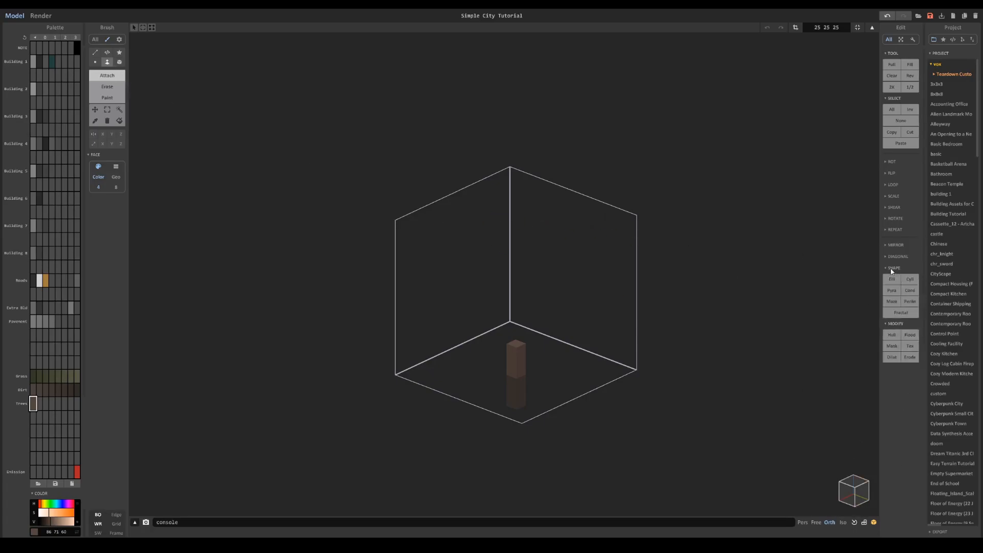
{"action": "left_click", "coordinate": [891, 280]}
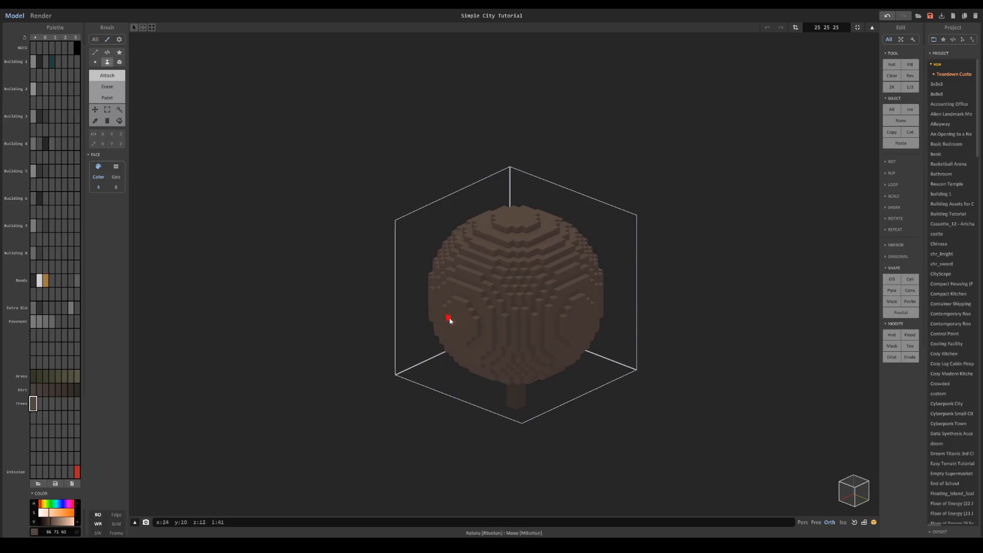
- Create a gradient of green shades in the Trees row of the palette
{"action": "left_click", "coordinate": [45, 404]}
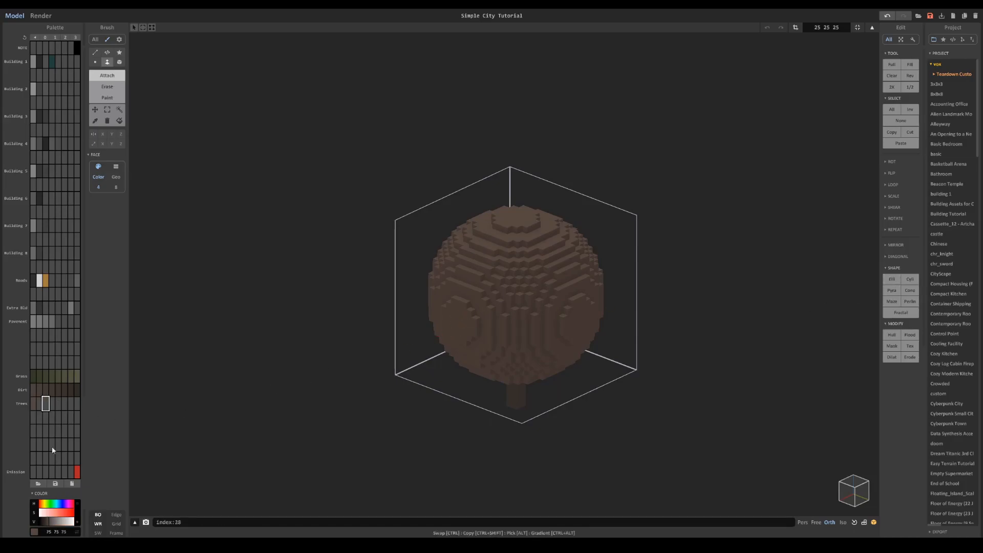
{"action": "left_click", "coordinate": [78, 405]}
{"action": "left_click", "coordinate": [48, 505]}
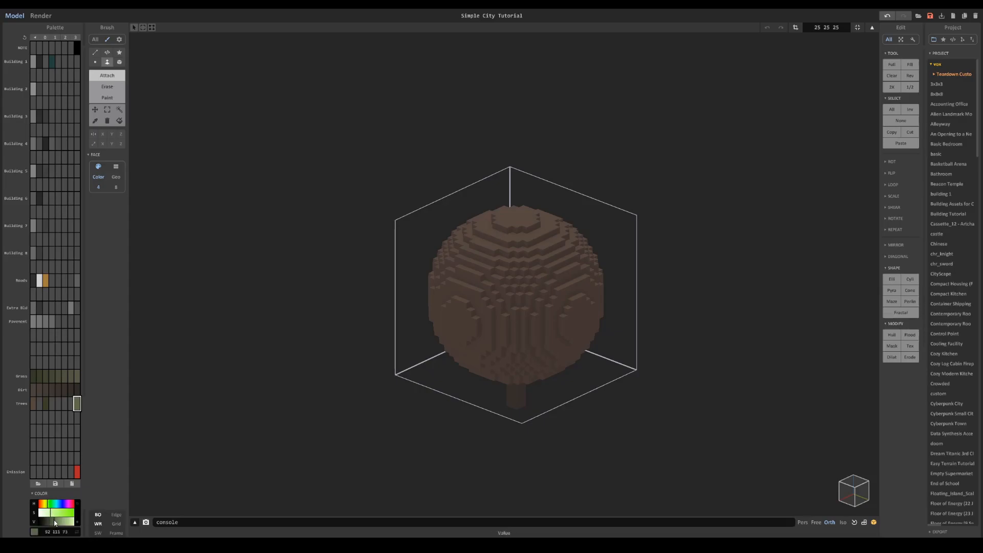
{"action": "left_click", "coordinate": [45, 404]}
{"action": "left_click", "coordinate": [76, 403]}
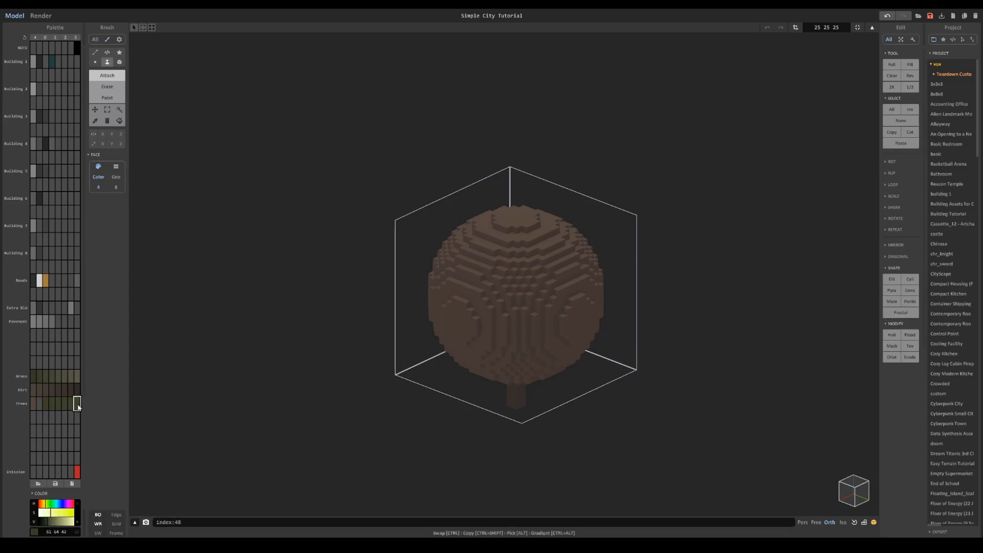
{"action": "left_click", "coordinate": [51, 523]}
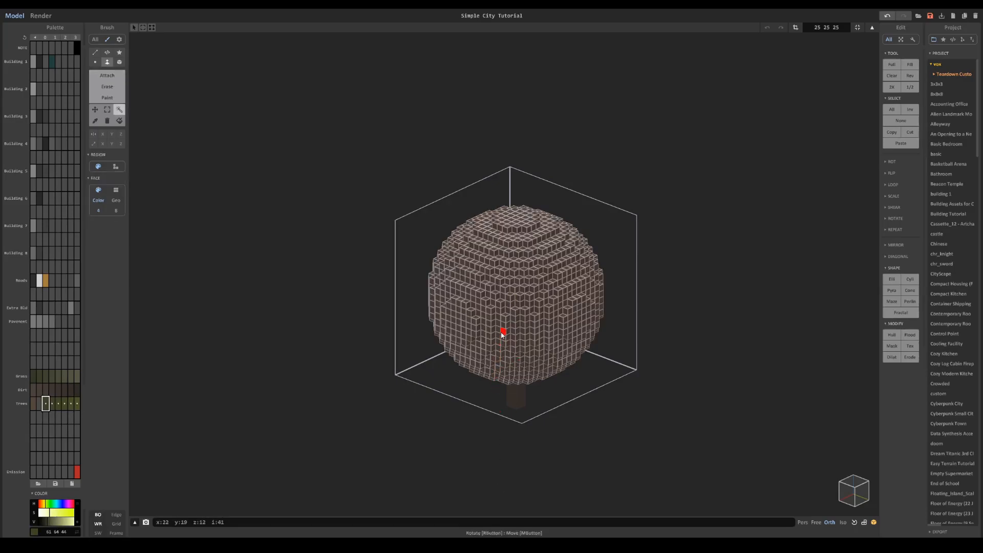
- Select all voxels of the ball-shaped canopy and recolour them randomly with the green Trees shades
{"action": "left_click", "coordinate": [502, 334], "text": "alt"}
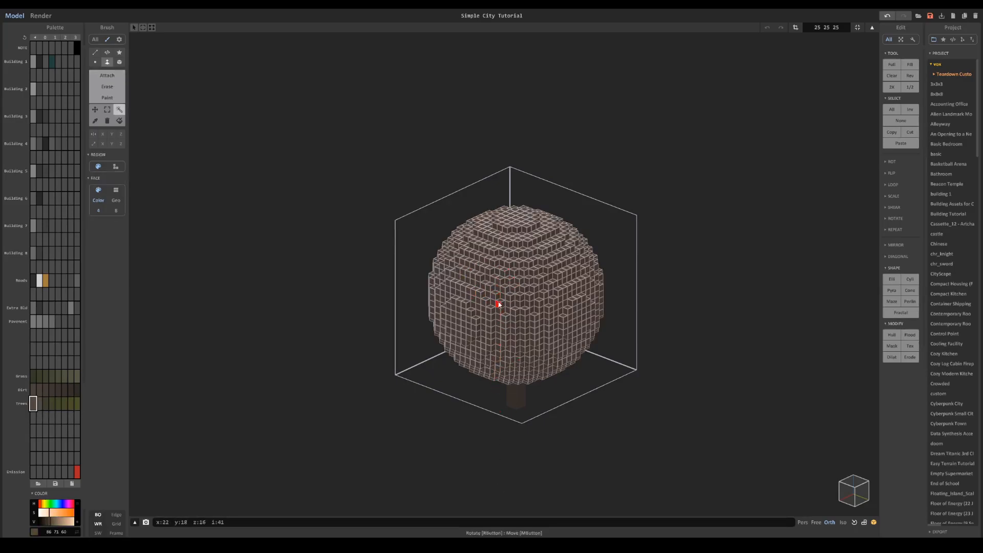
{"action": "left_click_drag", "start_coordinate": [40, 405], "coordinate": [46, 406]}
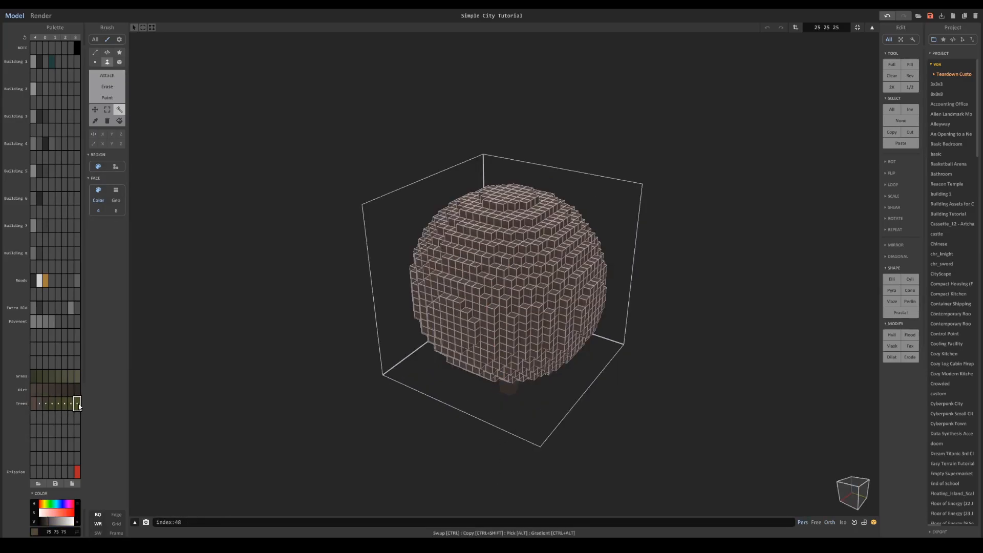
{"action": "right_click", "coordinate": [78, 405]}
{"action": "left_click", "coordinate": [56, 404]}
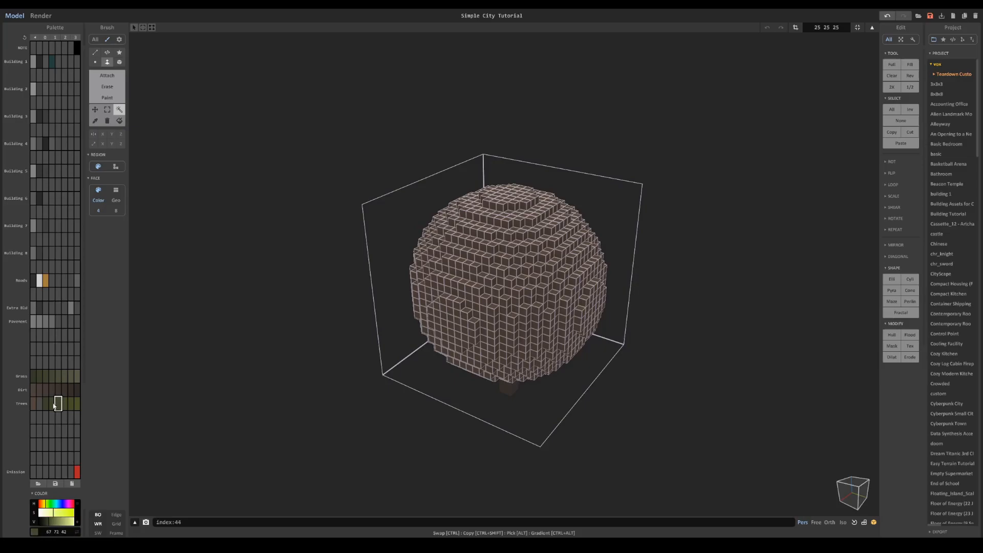
{"action": "right_click", "coordinate": [75, 406]}
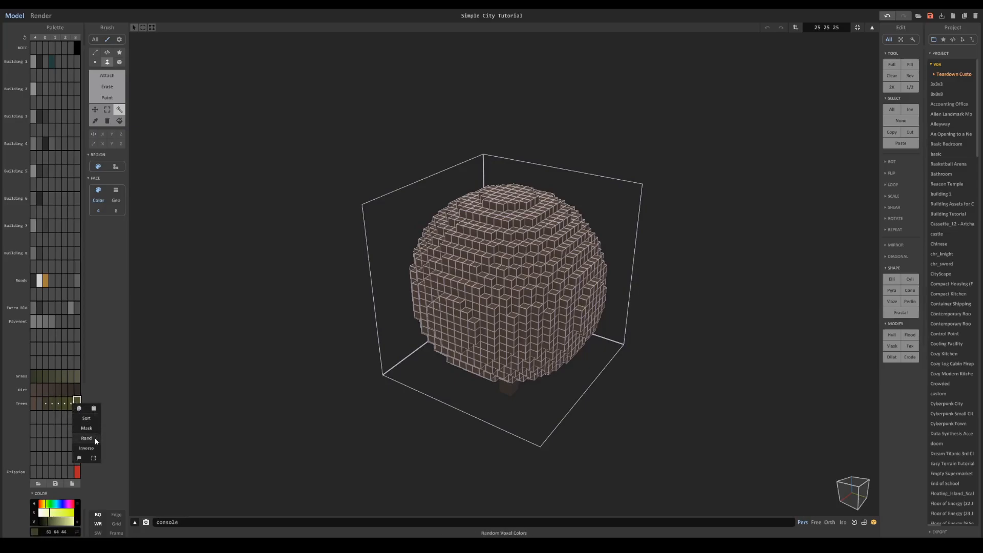
{"action": "left_click", "coordinate": [94, 437]}
- Thin out the canopy by deleting the voxels of one green shade after another, and undo the last deletion
{"action": "scroll", "coordinate": [525, 271], "scroll_direction": "up", "scroll_amount": 3}
{"action": "key", "text": "Delete"}
{"action": "left_click", "coordinate": [509, 248]}
{"action": "key", "text": "Delete"}
{"action": "left_click", "coordinate": [493, 236]}
{"action": "key", "text": "Delete"}
{"action": "left_click", "coordinate": [523, 232]}
{"action": "key", "text": "Delete"}
{"action": "left_click", "coordinate": [523, 216]}
{"action": "key", "text": "Delete"}
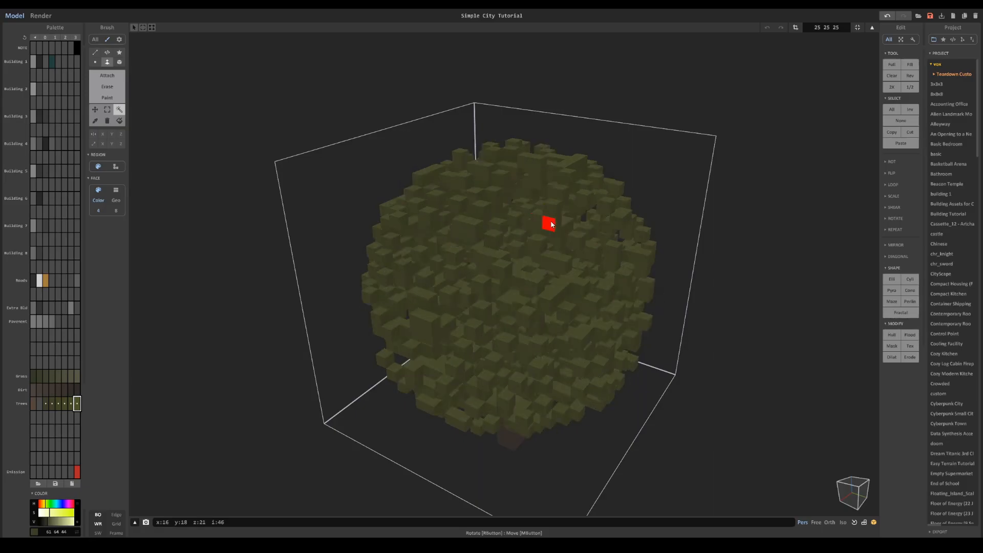
{"action": "left_click", "coordinate": [557, 225]}
{"action": "key", "text": "Delete"}
{"action": "key", "text": "ctrl+z"}
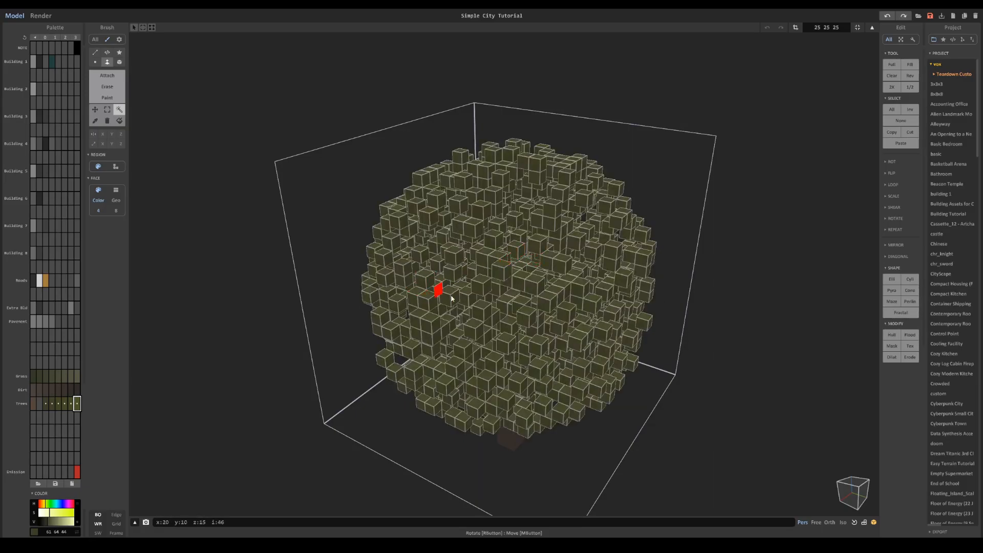
- Try dilating the selected canopy voxels and revert to the undilated shape
{"action": "left_click", "coordinate": [891, 357]}
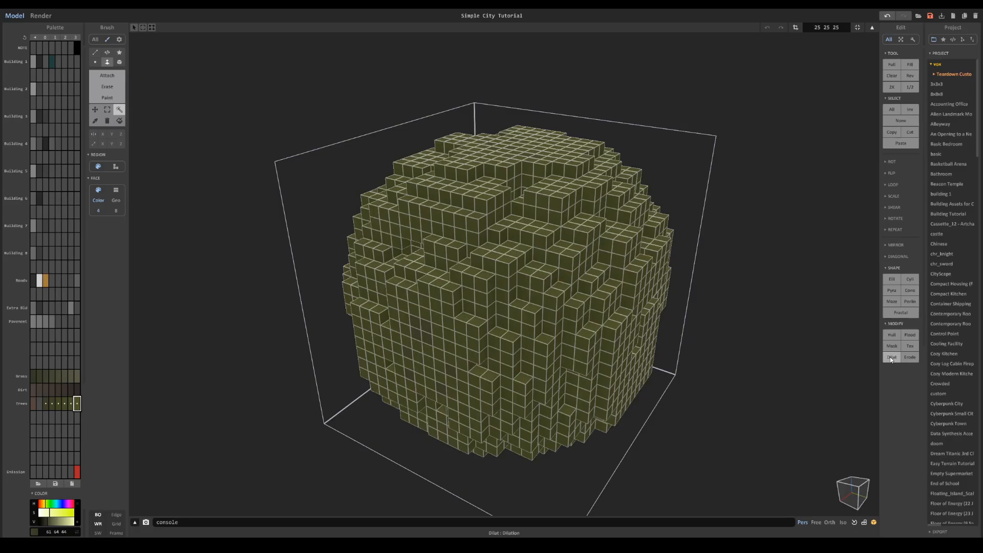
{"action": "key", "text": "ctrl+z"}
{"action": "key", "text": "ctrl+z"}
{"action": "key", "text": "ctrl+y"}
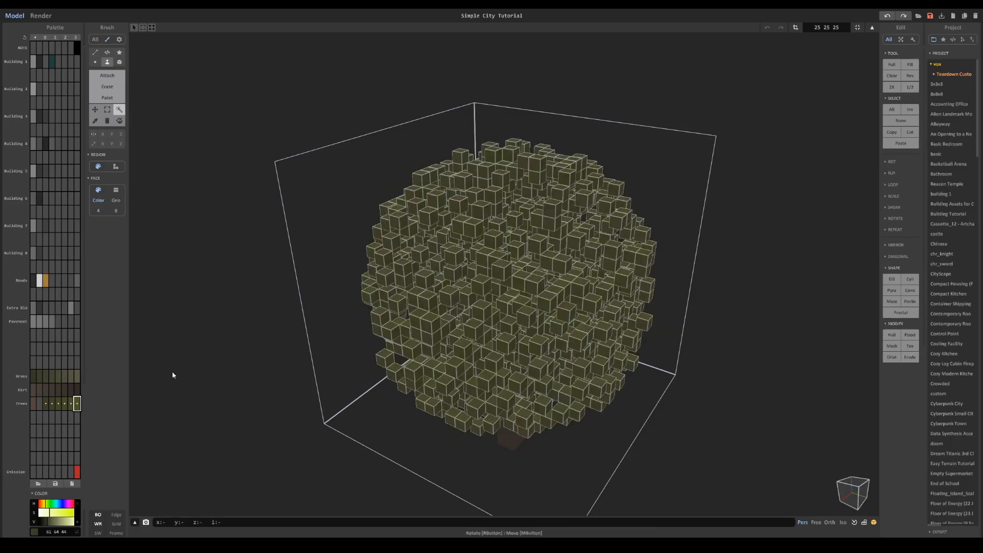
- Randomize the canopy's green shades again and delete the voxels of several shades, leaving loosely scattered leaves
{"action": "right_click", "coordinate": [69, 404]}
{"action": "left_click", "coordinate": [90, 441]}
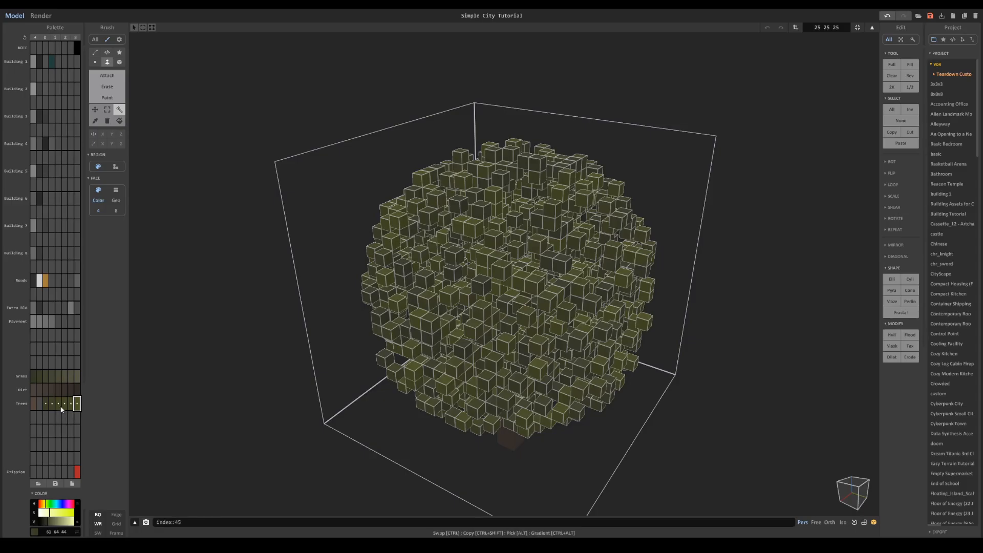
{"action": "left_click", "coordinate": [514, 278]}
{"action": "key", "text": "Delete"}
{"action": "left_click", "coordinate": [508, 275]}
{"action": "key", "text": "Delete"}
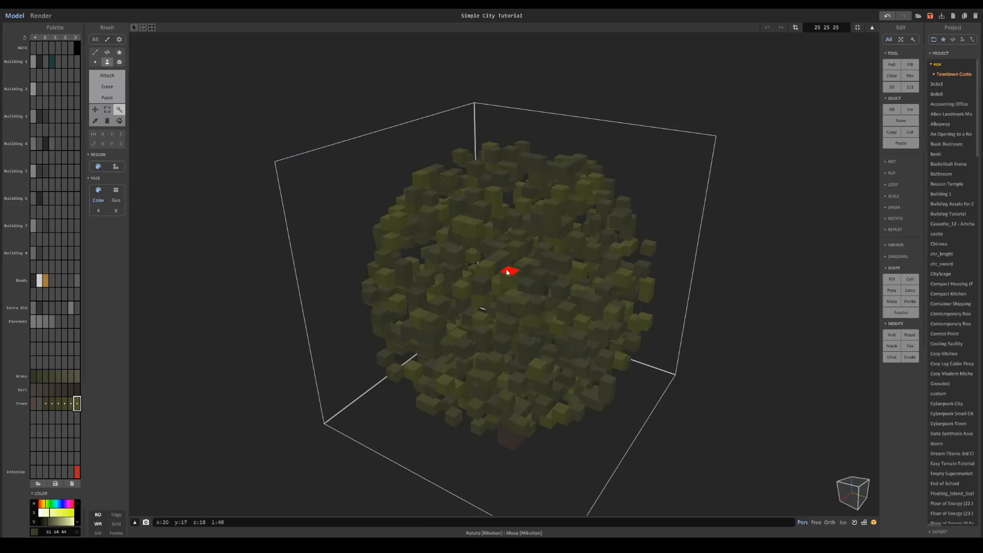
{"action": "left_click", "coordinate": [518, 257]}
{"action": "key", "text": "Delete"}
{"action": "left_click", "coordinate": [540, 267]}
{"action": "key", "text": "Delete"}
{"action": "left_click", "coordinate": [550, 271]}
{"action": "left_click", "coordinate": [552, 272]}
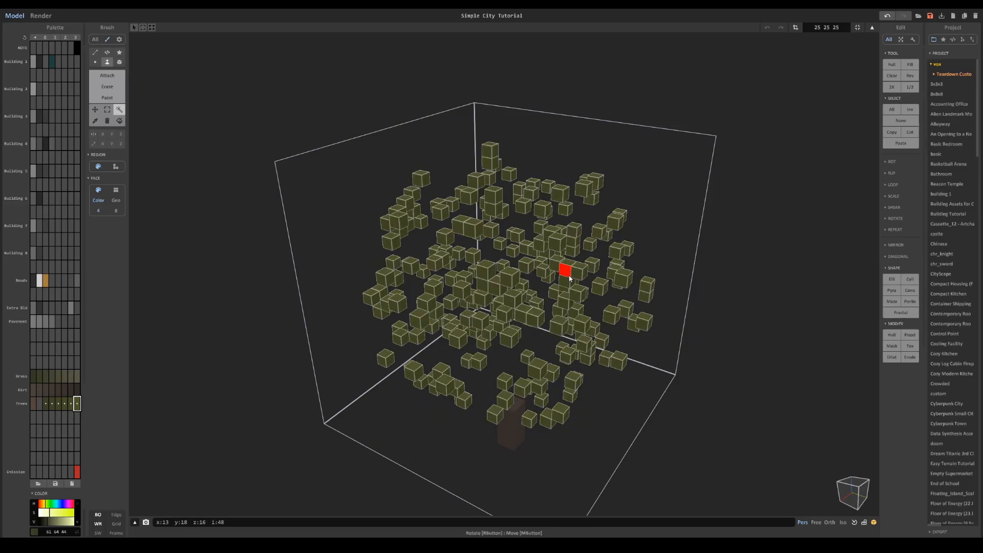
- Randomly recolour the scattered leaves with the green Trees shades and fit the model size to them
{"action": "right_click", "coordinate": [77, 403]}
{"action": "left_click", "coordinate": [92, 441]}
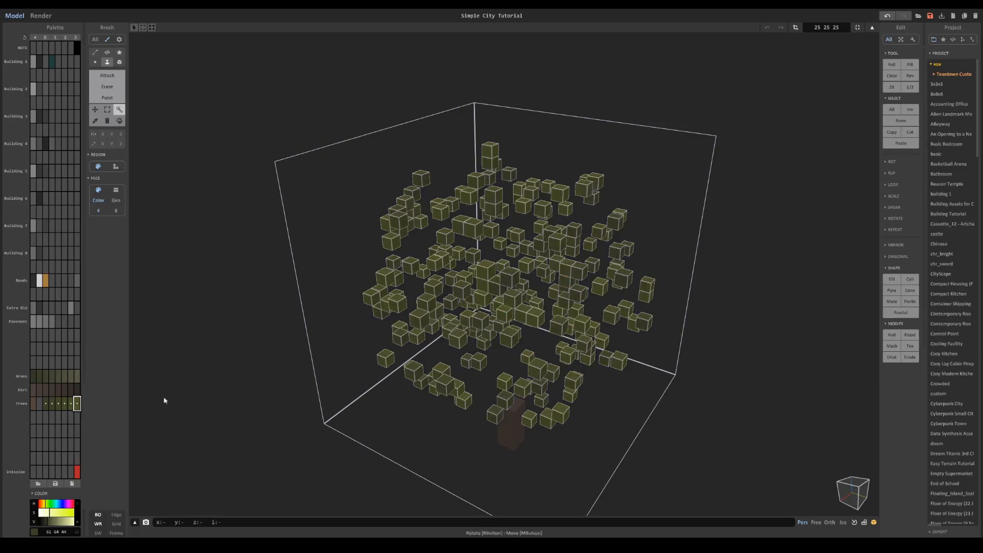
{"action": "right_click_drag", "start_coordinate": [585, 309], "coordinate": [569, 279]}
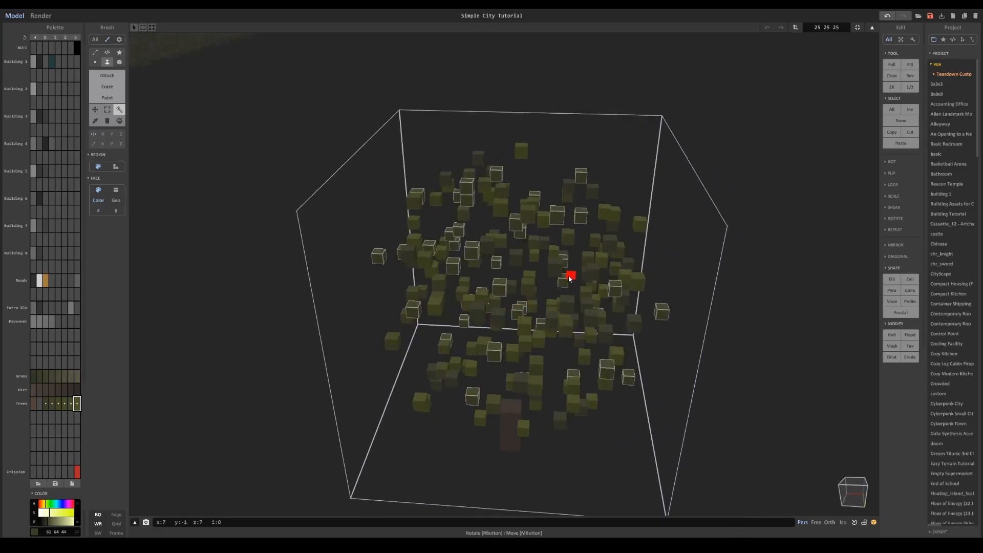
{"action": "left_click", "coordinate": [568, 279]}
{"action": "left_click", "coordinate": [858, 27]}
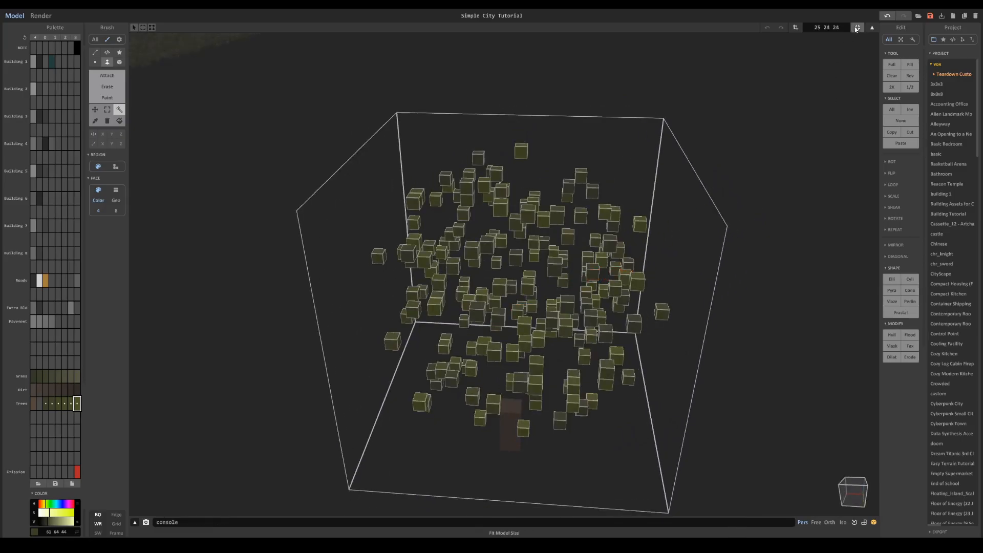
- Duplicate the leaf canopy and place the rotated copy slightly above the original so that both overlap
{"action": "key", "text": "Tab"}
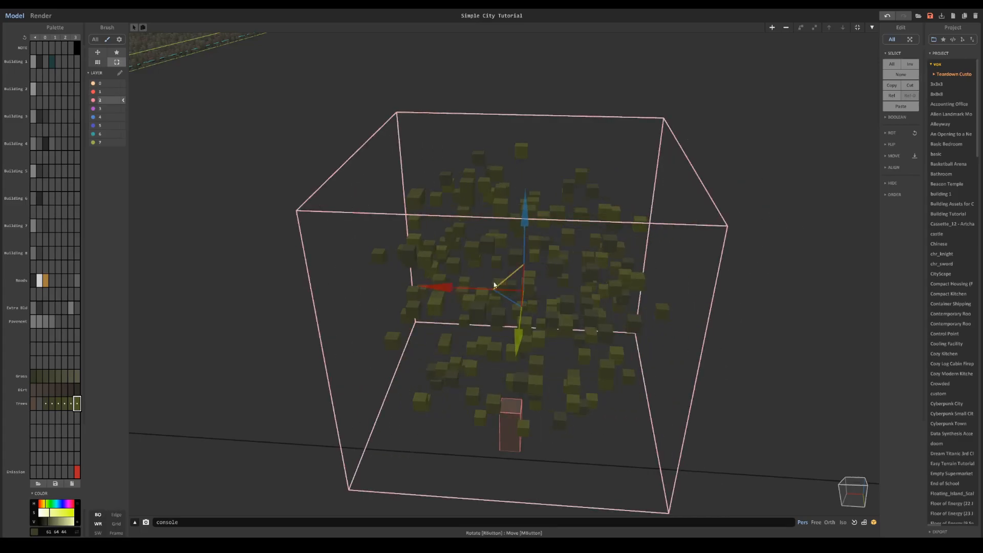
{"action": "left_click", "coordinate": [502, 295]}
{"action": "left_click_drag", "start_coordinate": [526, 224], "coordinate": [526, 183]}
{"action": "mouse_move", "coordinate": [526, 183]}
{"action": "right_mouse_down"}
{"action": "mouse_move", "coordinate": [581, 169]}
{"action": "mouse_move", "coordinate": [527, 171]}
{"action": "right_mouse_up"}
{"action": "left_click_drag", "start_coordinate": [590, 260], "coordinate": [580, 259]}
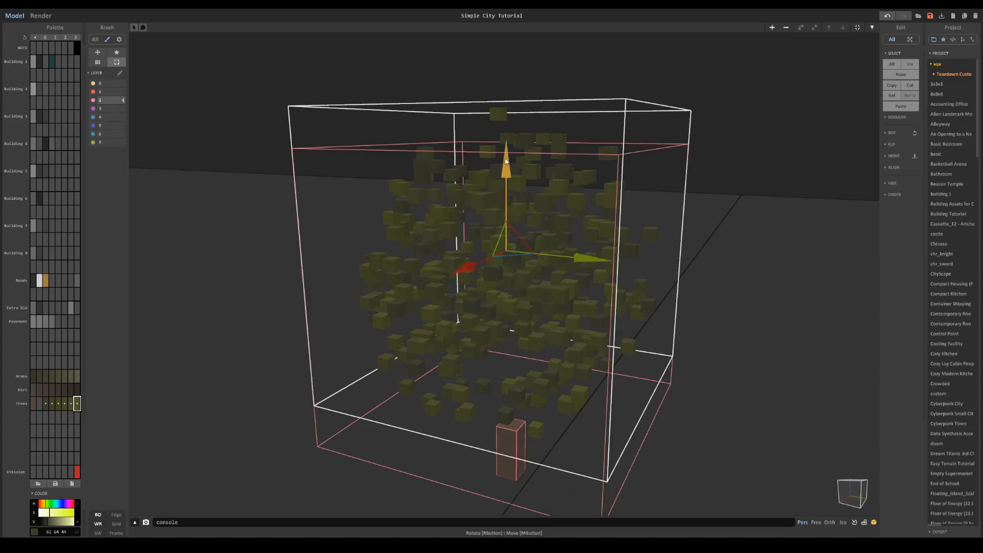
{"action": "left_click_drag", "start_coordinate": [505, 160], "coordinate": [505, 183]}
- Check the density of the leaf clusters and raise another copy of the canopy above the overlapping pair
{"action": "key", "text": "Tab"}
{"action": "right_click_drag", "start_coordinate": [593, 259], "coordinate": [507, 278]}
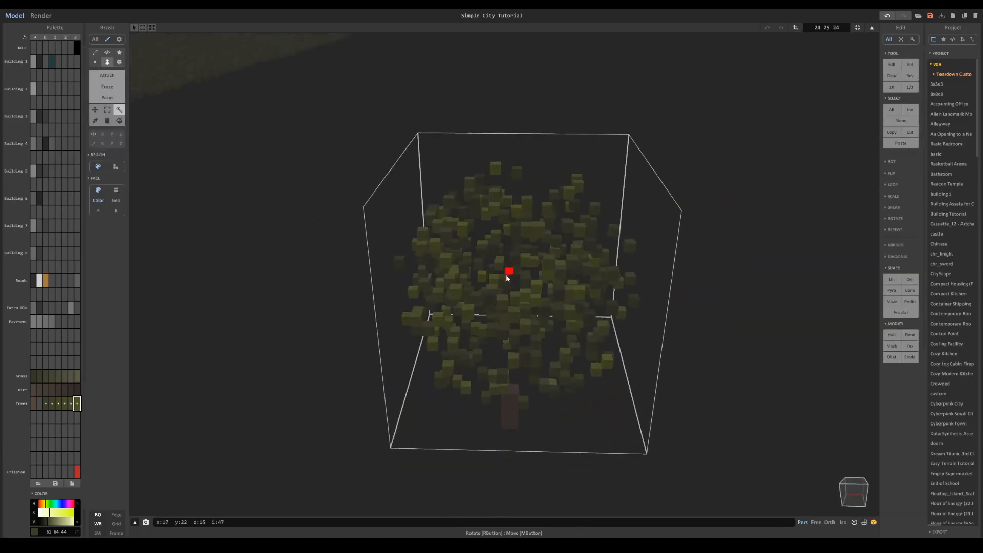
{"action": "key", "text": "Tab"}
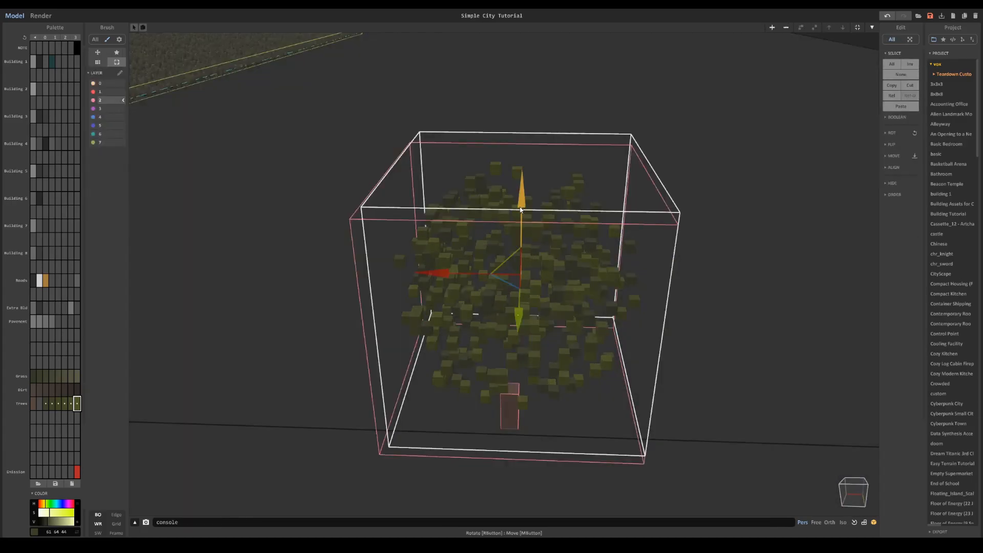
{"action": "left_click_drag", "start_coordinate": [520, 210], "coordinate": [528, 160]}
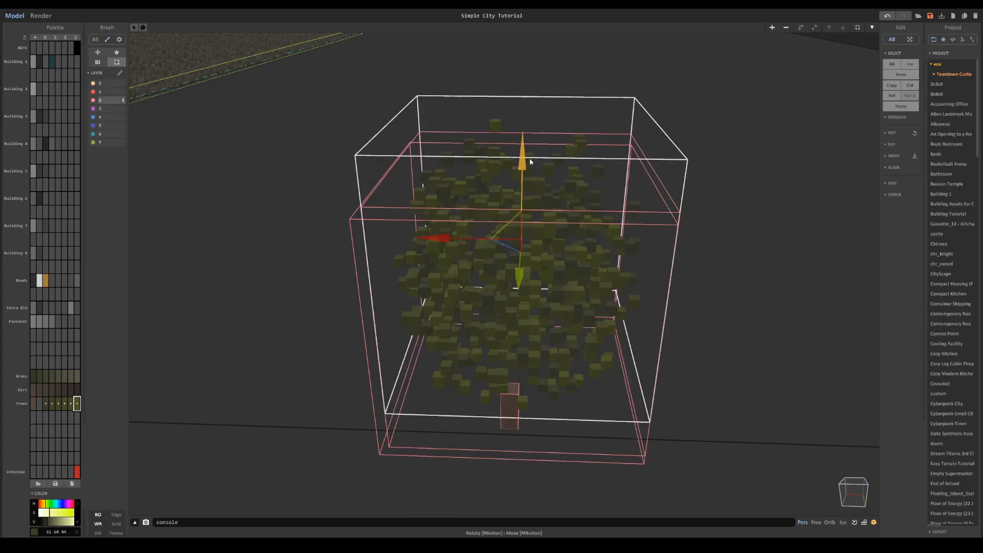
- Open the raised canopy copy for voxel editing and fill it with a solid green ellipsoid
{"action": "right_click_drag", "start_coordinate": [528, 160], "coordinate": [567, 162]}
{"action": "key", "text": "Tab"}
{"action": "left_click", "coordinate": [891, 279]}
{"action": "right_click_drag", "start_coordinate": [563, 286], "coordinate": [599, 289]}
- Delete the voxels of several green Trees shades from the ellipsoid and randomly recolour the remaining leaves with those greens
{"action": "left_click", "coordinate": [78, 404]}
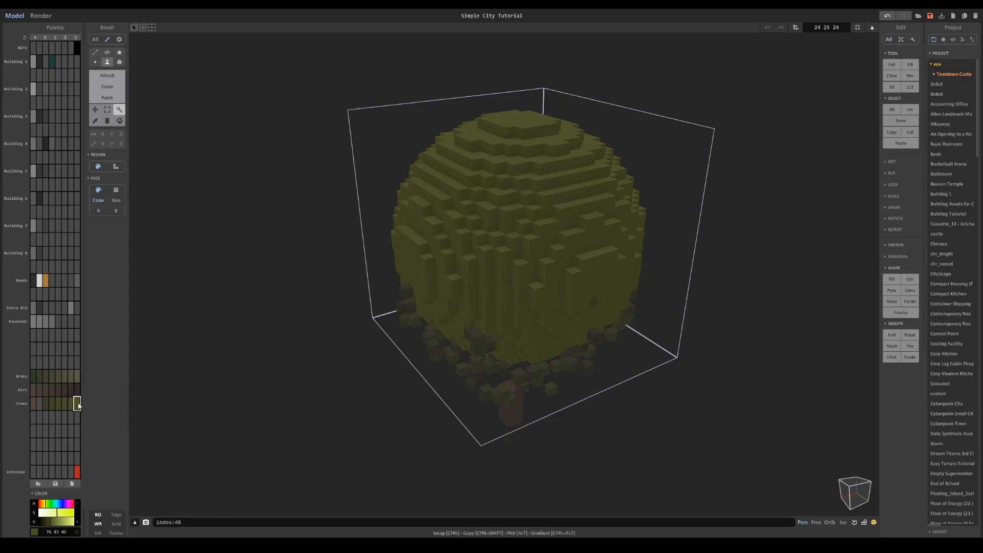
{"action": "right_click", "coordinate": [51, 404]}
{"action": "left_click", "coordinate": [69, 448]}
{"action": "left_click", "coordinate": [51, 404]}
{"action": "left_click", "coordinate": [76, 404]}
{"action": "right_click", "coordinate": [77, 404]}
{"action": "left_click", "coordinate": [86, 435]}
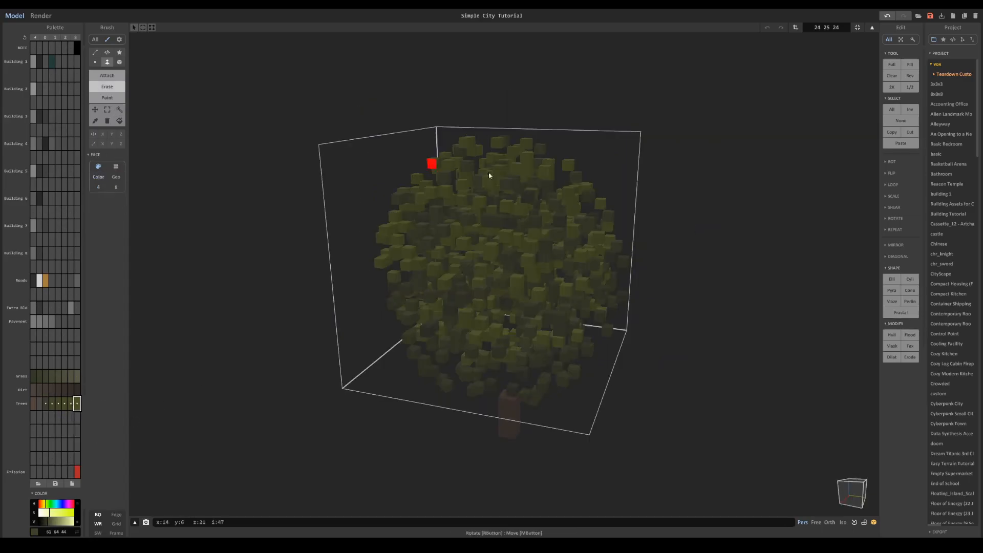
- Erase single leaf voxels from the upper part of the canopy with the voxel brush, working in orthographic view
{"action": "key", "text": "v"}
{"action": "scroll", "coordinate": [382, 158], "scroll_direction": "up", "scroll_amount": 3, "text": "shift"}
{"action": "mouse_move", "coordinate": [499, 153]}
{"action": "left_mouse_down"}
{"action": "mouse_move", "coordinate": [575, 183]}
{"action": "mouse_move", "coordinate": [584, 242]}
{"action": "mouse_move", "coordinate": [607, 256]}
{"action": "left_mouse_up"}
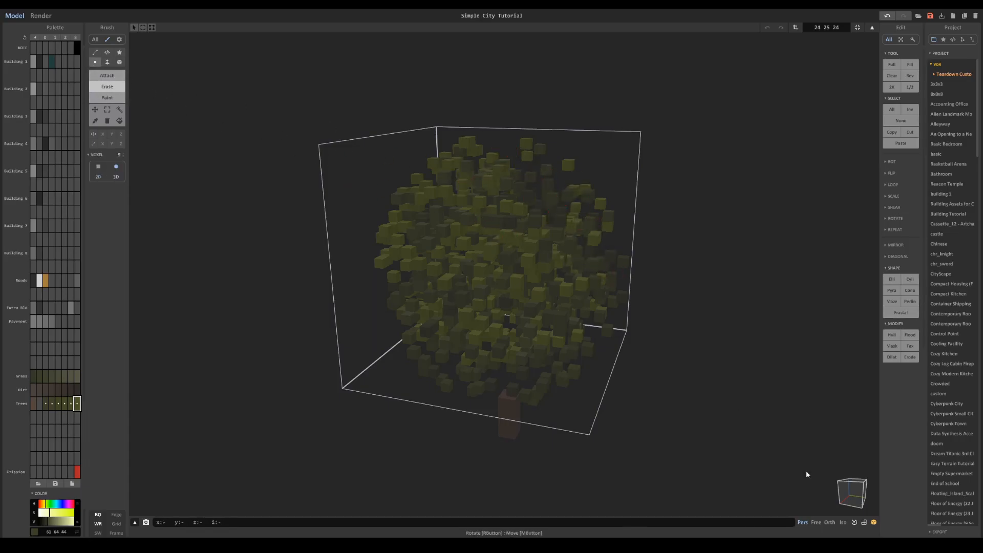
{"action": "left_click", "coordinate": [829, 522]}
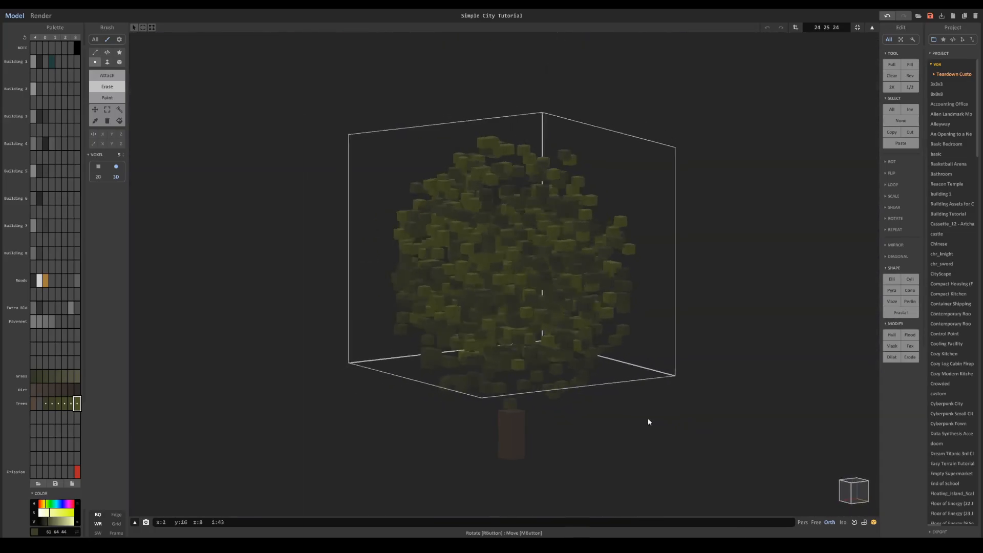
{"action": "left_click", "coordinate": [852, 491]}
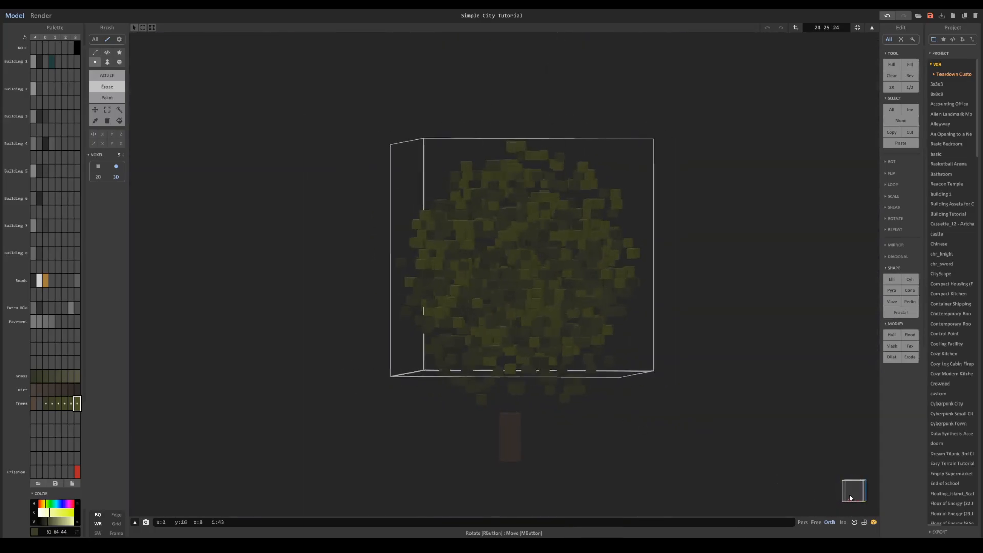
{"action": "mouse_move", "coordinate": [614, 251]}
{"action": "left_mouse_down"}
{"action": "mouse_move", "coordinate": [525, 154]}
{"action": "mouse_move", "coordinate": [593, 193]}
{"action": "left_mouse_up"}
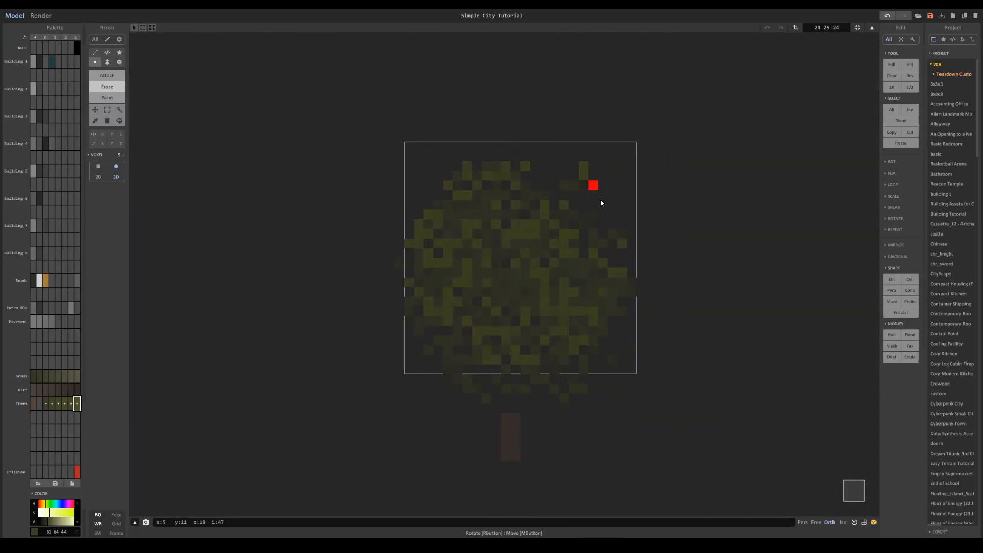
- Erase further leaf voxels around the sides of the canopy to thin it out and make its outline irregular
{"action": "left_click_drag", "start_coordinate": [459, 214], "coordinate": [388, 258]}
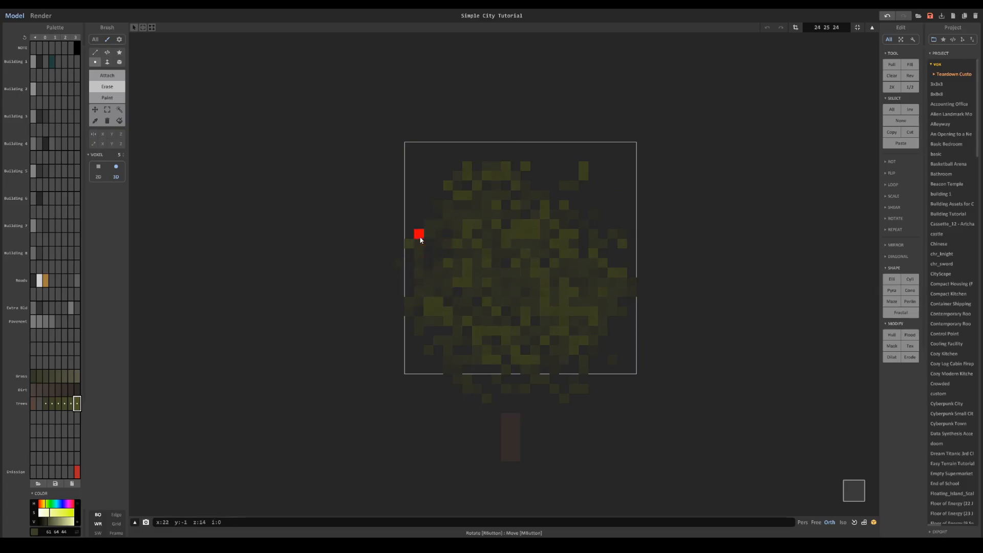
{"action": "right_click_drag", "start_coordinate": [496, 306], "coordinate": [443, 281]}
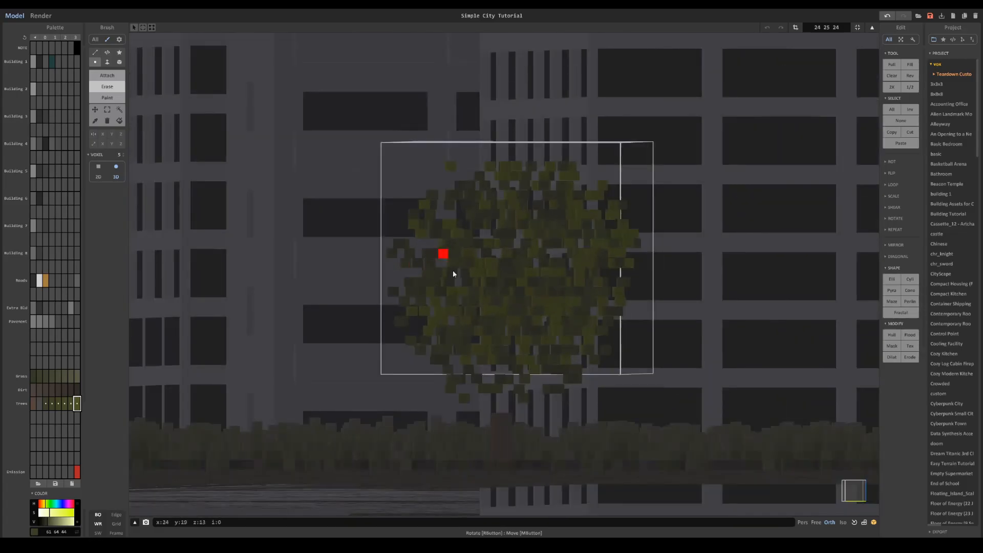
{"action": "right_click_drag", "start_coordinate": [453, 271], "coordinate": [572, 282]}
{"action": "left_click_drag", "start_coordinate": [583, 318], "coordinate": [604, 270]}
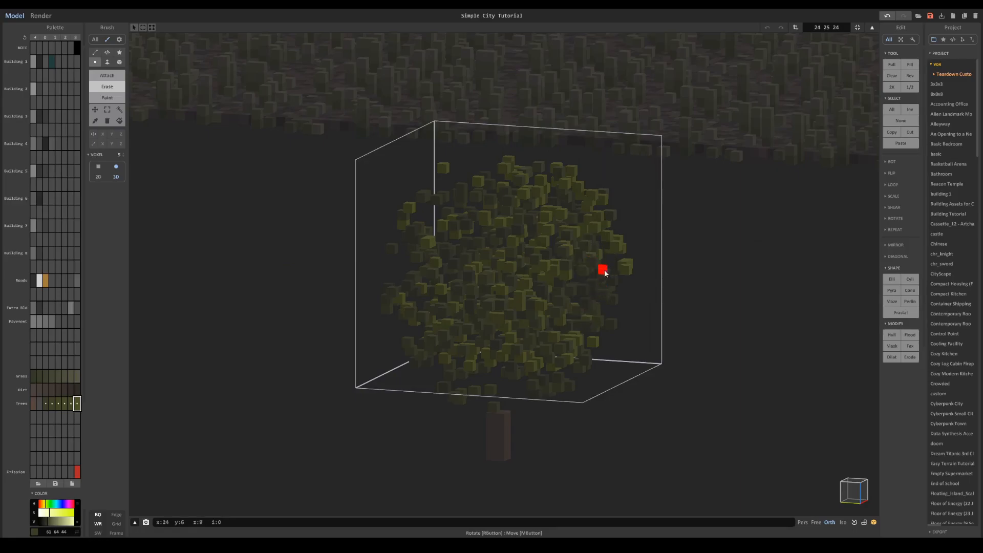
{"action": "right_click_drag", "start_coordinate": [604, 270], "coordinate": [573, 263]}
{"action": "left_click_drag", "start_coordinate": [625, 261], "coordinate": [615, 233]}
{"action": "right_click_drag", "start_coordinate": [593, 197], "coordinate": [577, 177]}
{"action": "right_click_drag", "start_coordinate": [593, 265], "coordinate": [732, 331]}
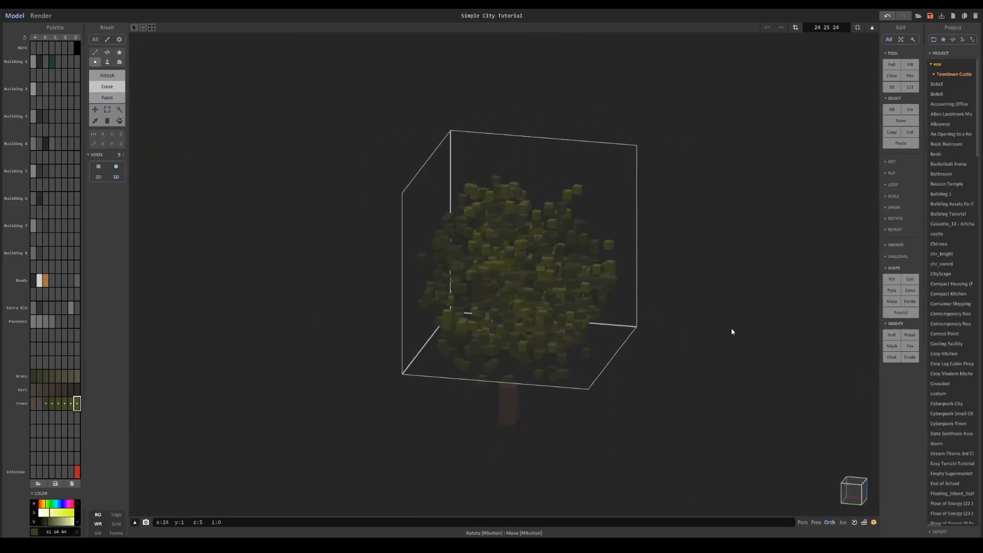
- Select all overlapping canopy parts together with the trunk, union them into one tree model and open it for voxel editing
{"action": "key", "text": "Tab"}
{"action": "right_click_drag", "start_coordinate": [520, 404], "coordinate": [534, 412]}
{"action": "key", "text": "Tab"}
{"action": "key", "text": "ctrl+x"}
{"action": "key", "text": "ctrl+v"}
{"action": "scroll", "coordinate": [557, 341], "scroll_direction": "down", "scroll_amount": 6}
{"action": "right_click_drag", "start_coordinate": [556, 344], "coordinate": [506, 341]}
{"action": "left_click", "coordinate": [506, 341]}
{"action": "left_click_drag", "start_coordinate": [429, 206], "coordinate": [577, 358]}
{"action": "right_click_drag", "start_coordinate": [577, 359], "coordinate": [564, 332]}
{"action": "scroll", "coordinate": [512, 319], "scroll_direction": "up", "scroll_amount": 3}
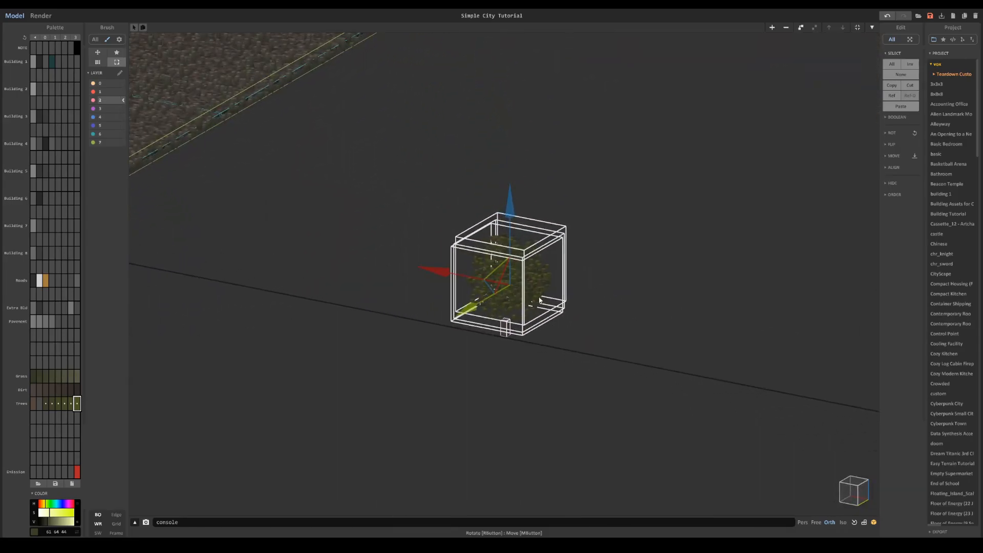
{"action": "key", "text": "ctrl+u"}
{"action": "right_click_drag", "start_coordinate": [535, 296], "coordinate": [520, 268]}
{"action": "key", "text": "Tab"}
- Extend the trunk upward into the canopy by attaching voxels to its top face, and darken its brown colour
{"action": "scroll", "coordinate": [558, 279], "scroll_direction": "up", "scroll_amount": 3}
{"action": "scroll", "coordinate": [520, 268], "scroll_direction": "up", "scroll_amount": 4}
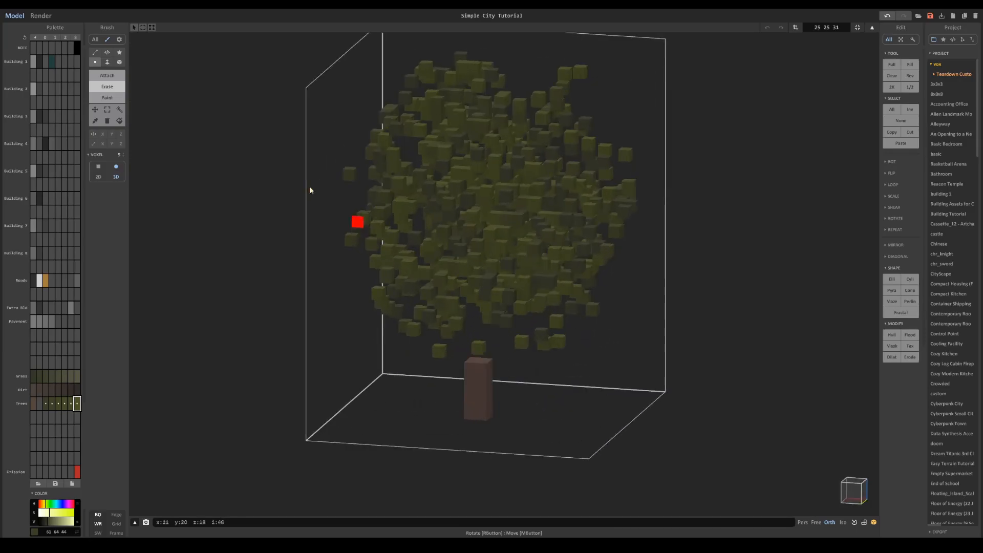
{"action": "left_click", "coordinate": [110, 80]}
{"action": "left_click", "coordinate": [108, 63]}
{"action": "right_click_drag", "start_coordinate": [465, 316], "coordinate": [476, 353]}
{"action": "left_click", "coordinate": [479, 363], "text": "alt"}
{"action": "mouse_move", "coordinate": [476, 359]}
{"action": "left_mouse_down"}
{"action": "mouse_move", "coordinate": [476, 231]}
{"action": "mouse_move", "coordinate": [482, 280]}
{"action": "mouse_move", "coordinate": [486, 222]}
{"action": "left_mouse_up"}
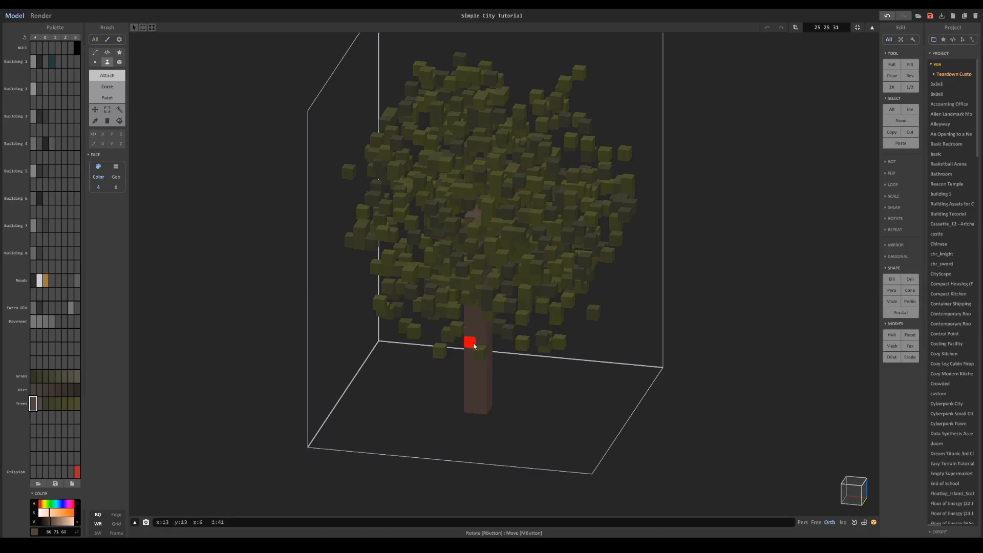
{"action": "left_click", "coordinate": [48, 522]}
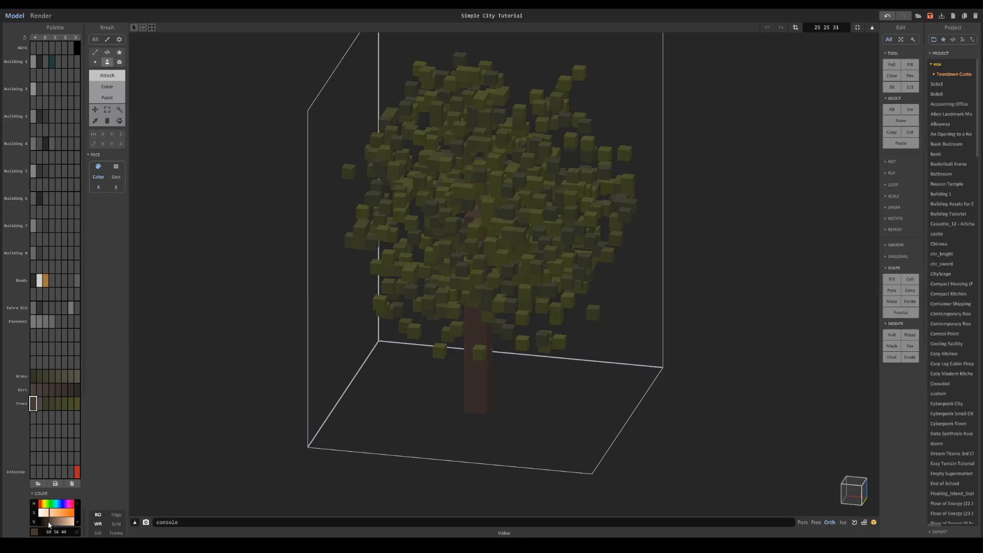
- Render the scene with sparse volume geometry and check how the tree and its shadow look
{"action": "scroll", "coordinate": [464, 316], "scroll_direction": "down", "scroll_amount": 4}
{"action": "scroll", "coordinate": [530, 312], "scroll_direction": "down", "scroll_amount": 3}
{"action": "right_click_drag", "start_coordinate": [465, 316], "coordinate": [557, 299]}
{"action": "scroll", "coordinate": [557, 300], "scroll_direction": "down", "scroll_amount": 3}
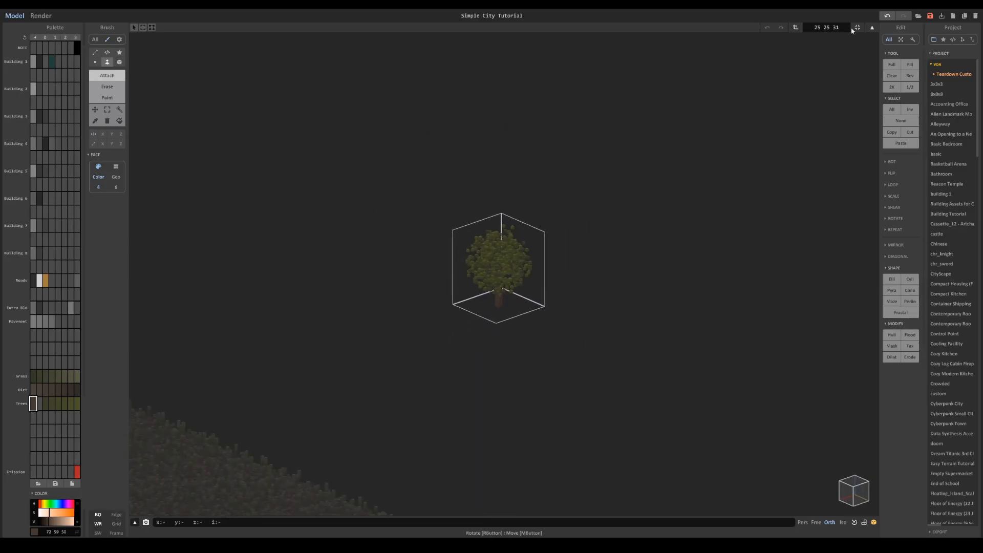
{"action": "key", "text": "F1"}
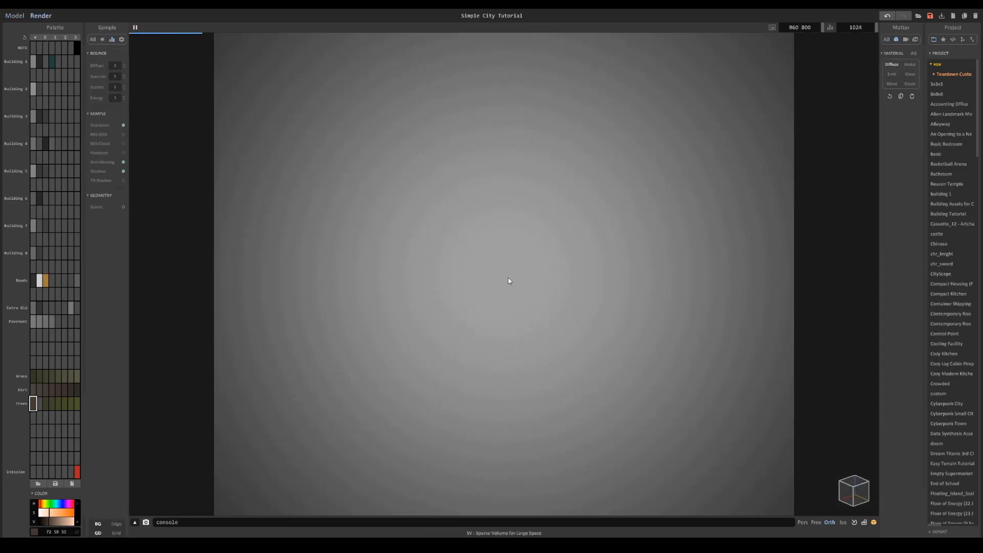
{"action": "scroll", "coordinate": [518, 288], "scroll_direction": "down", "scroll_amount": 3}
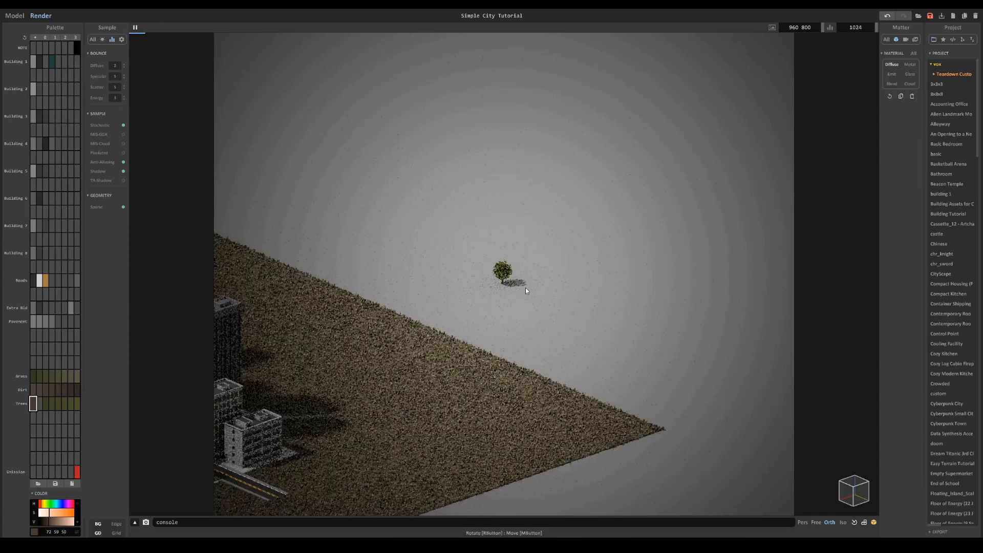
{"action": "scroll", "coordinate": [529, 287], "scroll_direction": "up", "scroll_amount": 5}
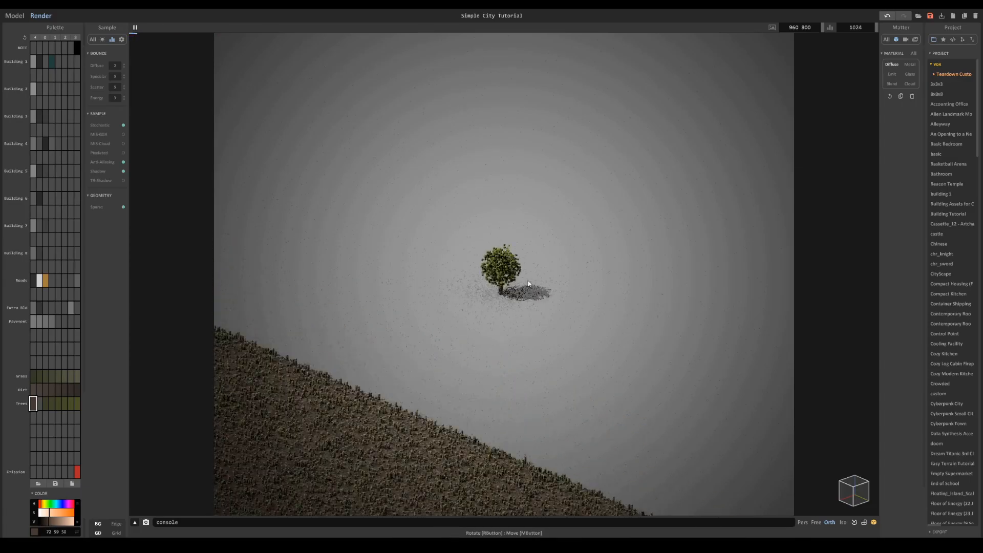
- Return to modelling and erase stray leaf voxels from the side of the tree's canopy
{"action": "left_click", "coordinate": [14, 16]}
{"action": "scroll", "coordinate": [487, 271], "scroll_direction": "up", "scroll_amount": 5}
{"action": "right_click_drag", "start_coordinate": [353, 195], "coordinate": [328, 190]}
{"action": "scroll", "coordinate": [328, 193], "scroll_direction": "up", "scroll_amount": 2}
{"action": "scroll", "coordinate": [328, 193], "scroll_direction": "up", "scroll_amount": 3}
{"action": "left_click", "coordinate": [106, 86]}
{"action": "left_click", "coordinate": [96, 62]}
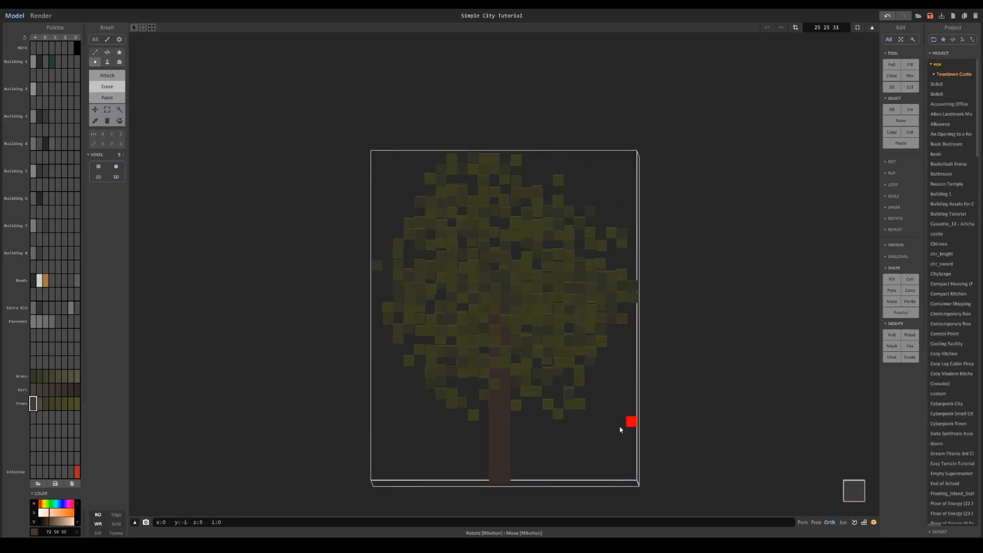
{"action": "right_click_drag", "start_coordinate": [608, 206], "coordinate": [589, 238]}
- Duplicate the tree, place the copy beside the original and open it for voxel editing
{"action": "scroll", "coordinate": [680, 229], "scroll_direction": "down", "scroll_amount": 3}
{"action": "key", "text": "Tab"}
{"action": "left_click_drag", "start_coordinate": [458, 306], "coordinate": [676, 304], "text": "ctrl"}
{"action": "key", "text": "Tab"}
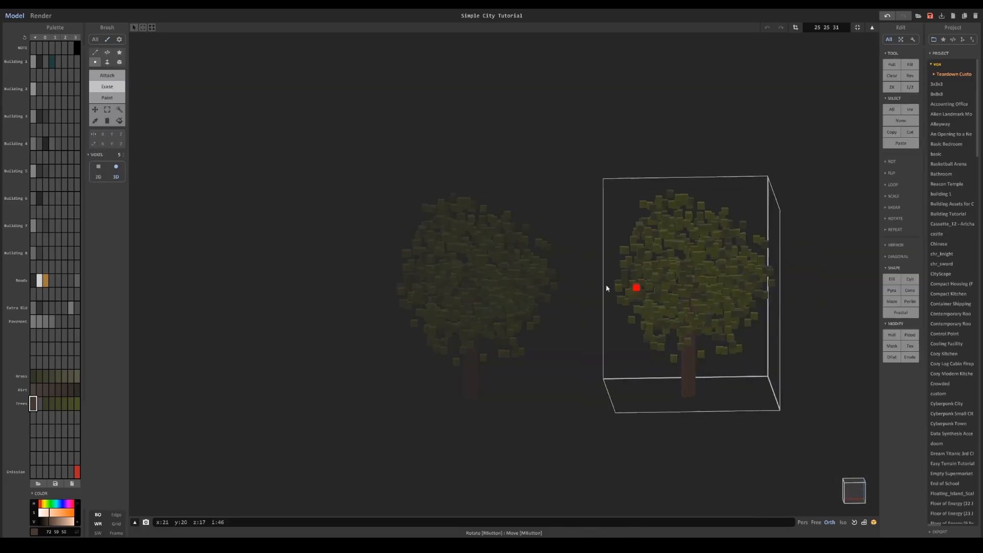
- Select the leaf voxels of the copied tree by colour region, shade by shade, leaving the trunk out
{"action": "key", "text": "f"}
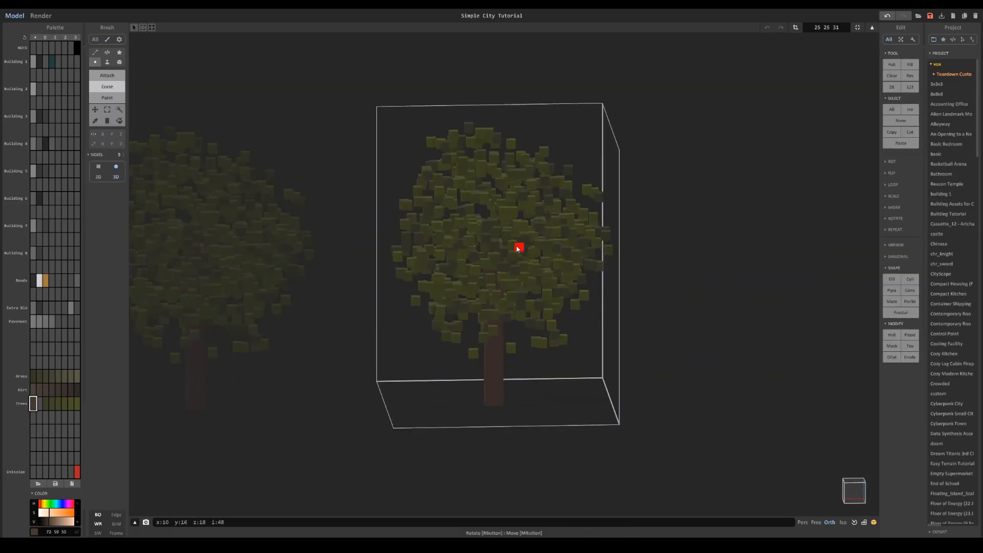
{"action": "left_click", "coordinate": [119, 110]}
{"action": "left_click", "coordinate": [458, 207]}
{"action": "left_click", "coordinate": [444, 199], "text": "shift"}
{"action": "left_click", "coordinate": [439, 197], "text": "shift"}
{"action": "left_click", "coordinate": [424, 187], "text": "shift"}
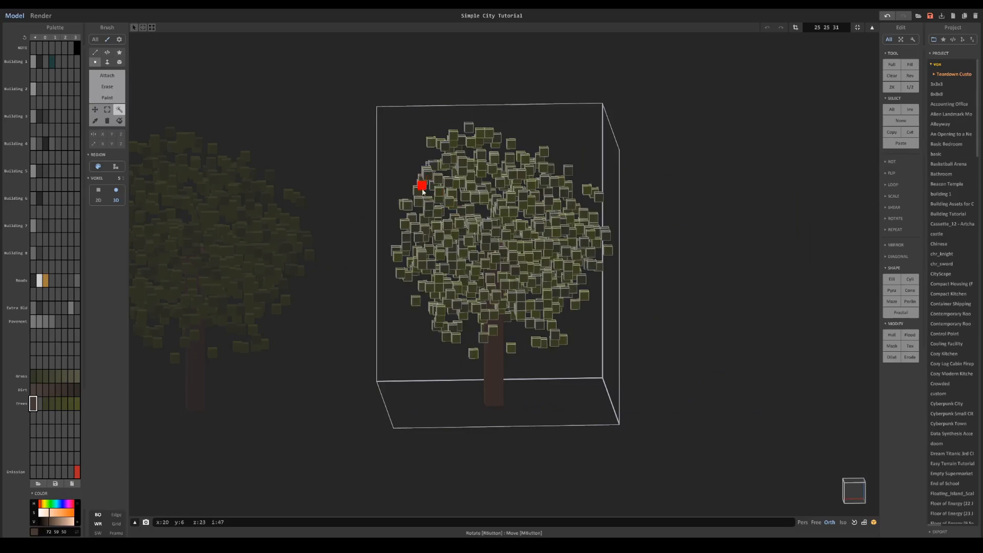
- Try to scale the selected leaves by 1.1 along z and fit the model size to the result
{"action": "left_click", "coordinate": [895, 195]}
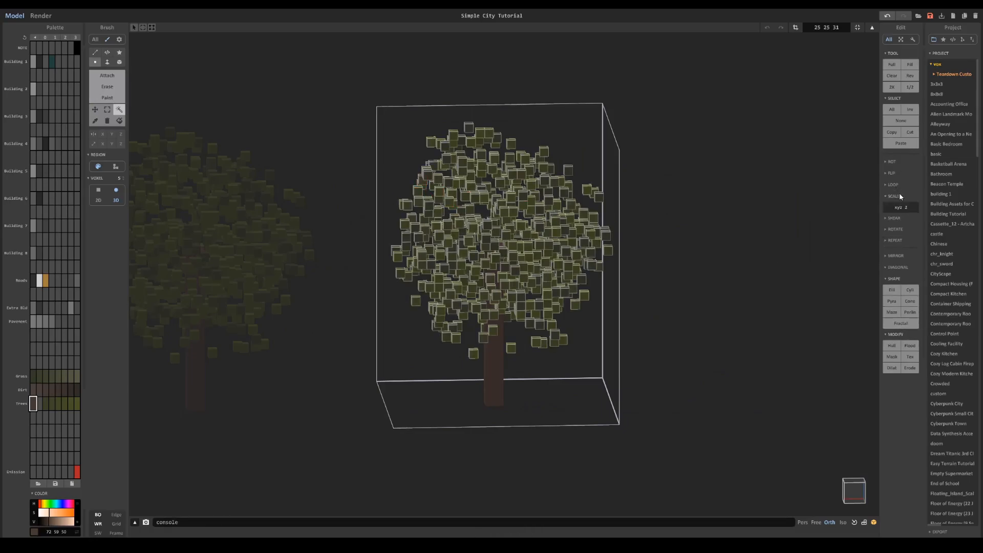
{"action": "type", "text": "z 1.1"}
{"action": "key", "text": "Return"}
{"action": "key", "text": "Return"}
{"action": "scroll", "coordinate": [695, 132], "scroll_direction": "down", "scroll_amount": 3}
{"action": "right_click_drag", "start_coordinate": [695, 132], "coordinate": [778, 153]}
{"action": "left_click", "coordinate": [857, 27]}
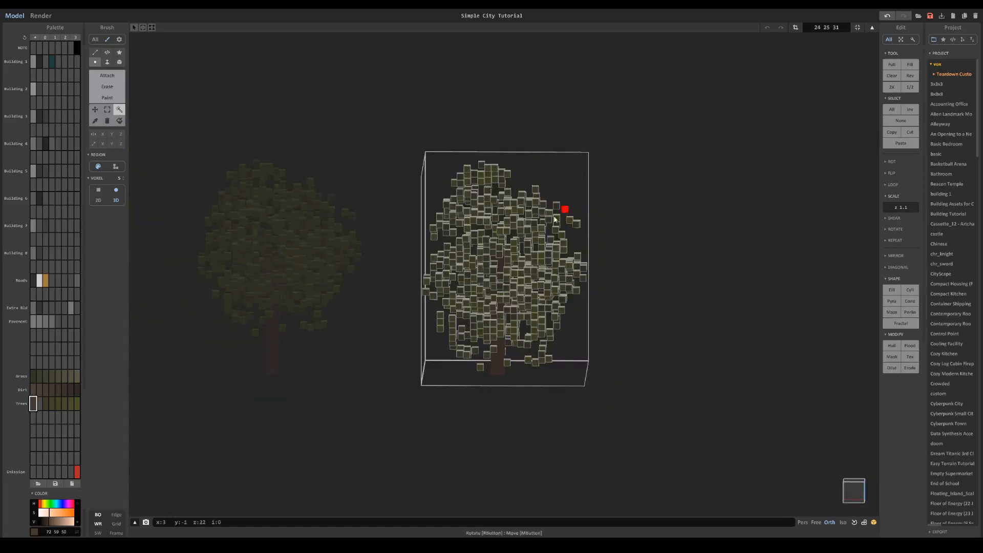
- Undo the leaf scaling and the model size fit on the copied tree
{"action": "key", "text": "Tab"}
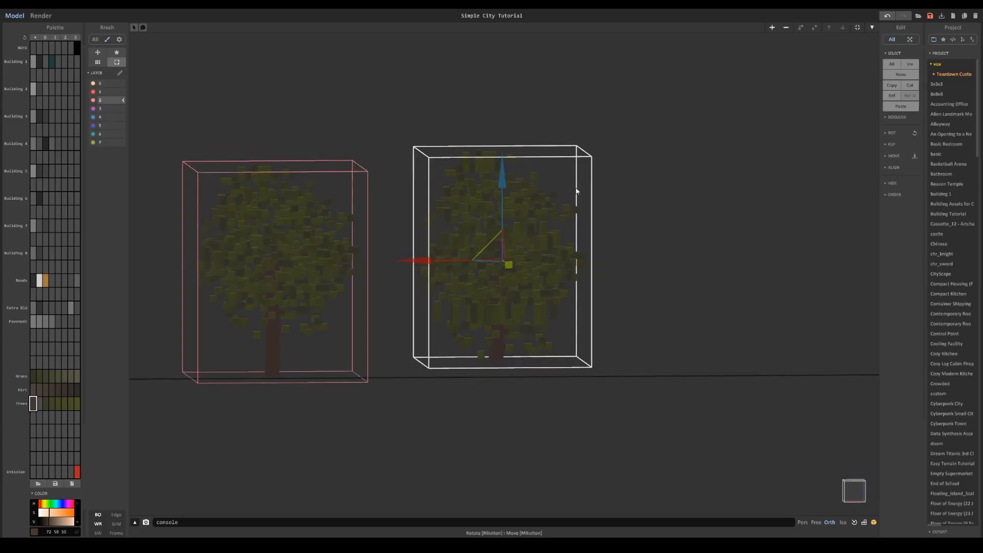
{"action": "key", "text": "Tab"}
{"action": "key", "text": "ctrl+z"}
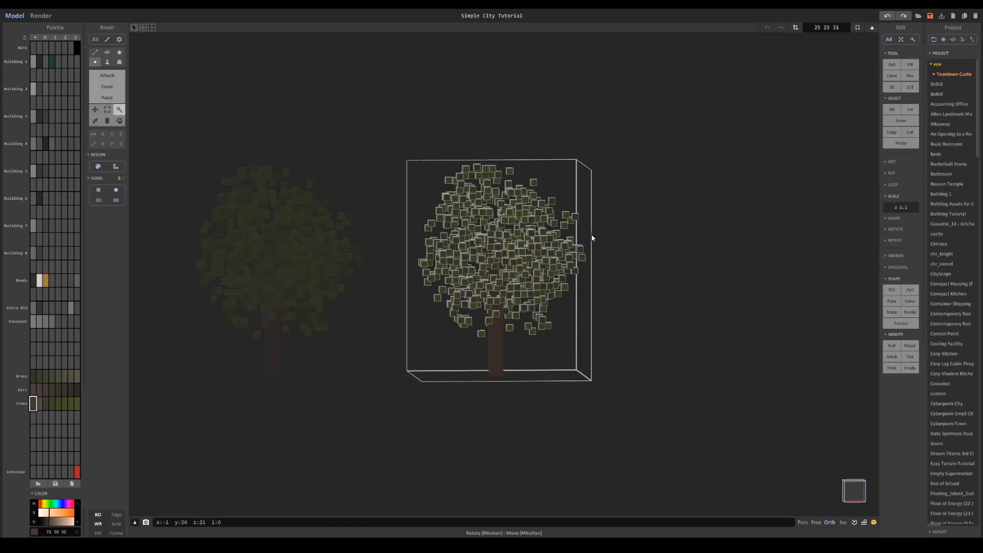
- Enlarge the model size to 256 on every axis, scale the selected leaves by 1.1 along z and clear the selection
{"action": "left_click", "coordinate": [839, 27]}
{"action": "type", "text": "32423"}
{"action": "key", "text": "Return"}
{"action": "scroll", "coordinate": [505, 238], "scroll_direction": "down", "scroll_amount": 5}
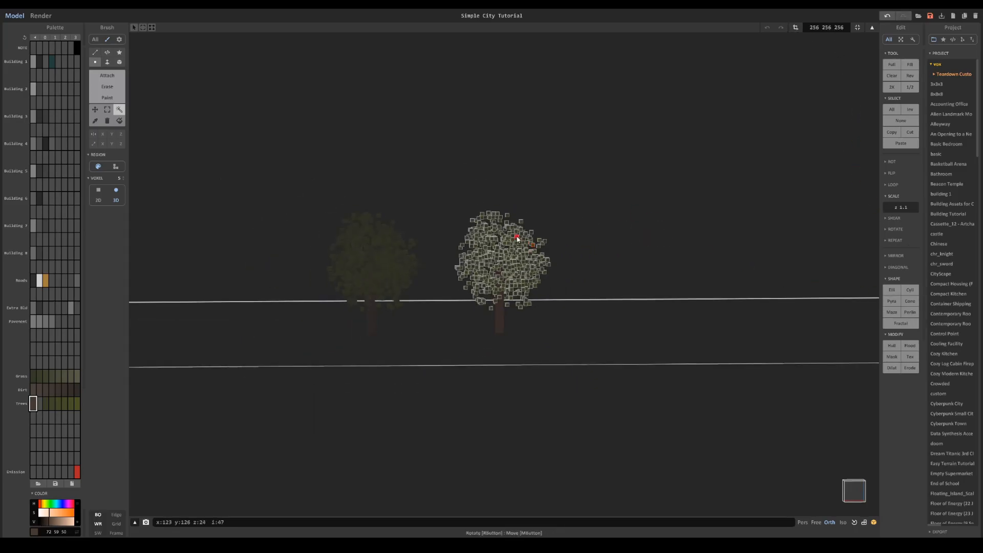
{"action": "scroll", "coordinate": [505, 238], "scroll_direction": "up", "scroll_amount": 4}
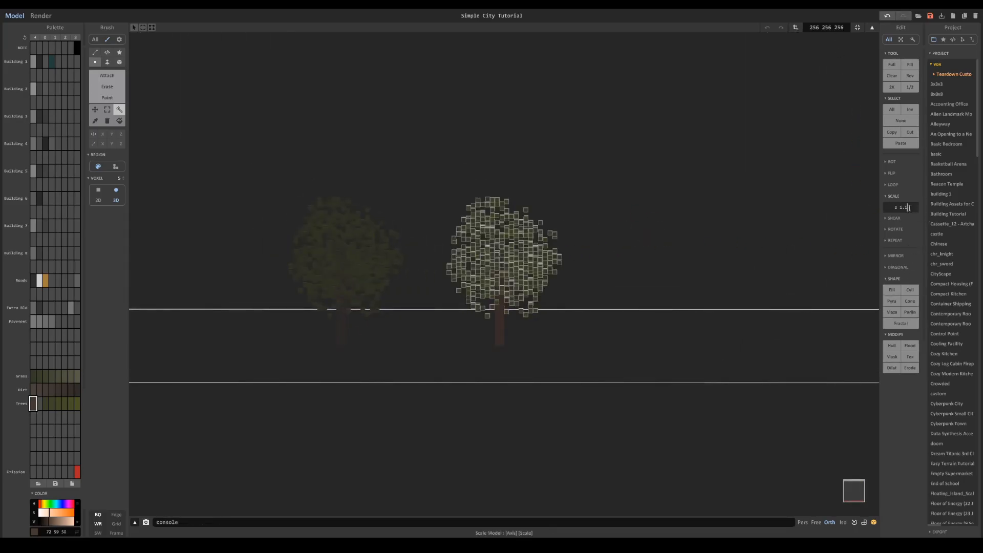
{"action": "key", "text": "Return"}
{"action": "mouse_move", "coordinate": [499, 253]}
{"action": "right_mouse_down"}
{"action": "mouse_move", "coordinate": [509, 233]}
{"action": "mouse_move", "coordinate": [493, 245]}
{"action": "right_mouse_up"}
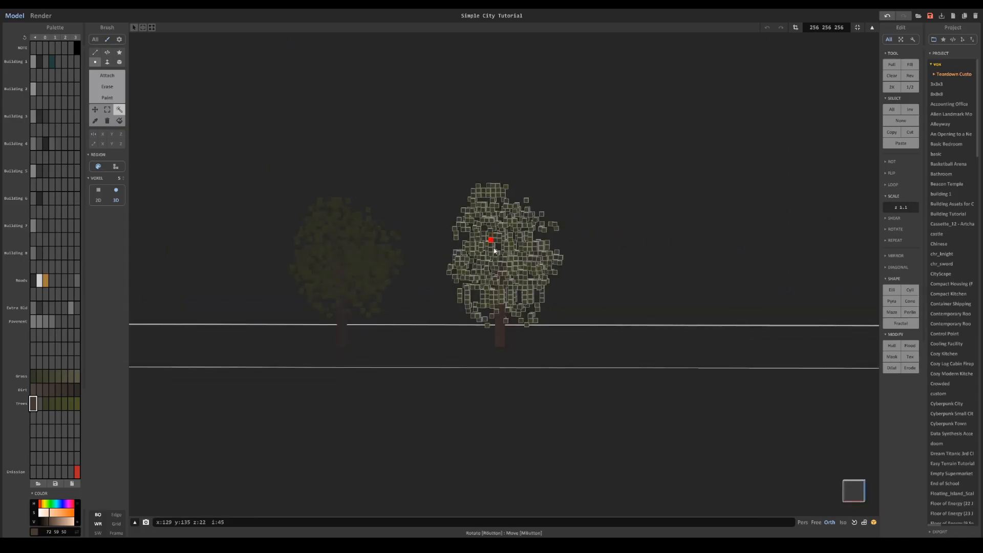
{"action": "left_click_drag", "start_coordinate": [501, 254], "coordinate": [506, 252]}
{"action": "key", "text": "ctrl+d"}
- Select the stretched tree's leaves by colour and rotate them 90 degrees about the z axis over the trunk
{"action": "scroll", "coordinate": [552, 261], "scroll_direction": "down", "scroll_amount": 3}
{"action": "right_click_drag", "start_coordinate": [538, 259], "coordinate": [494, 226]}
{"action": "scroll", "coordinate": [536, 275], "scroll_direction": "up", "scroll_amount": 3}
{"action": "left_click", "coordinate": [494, 225]}
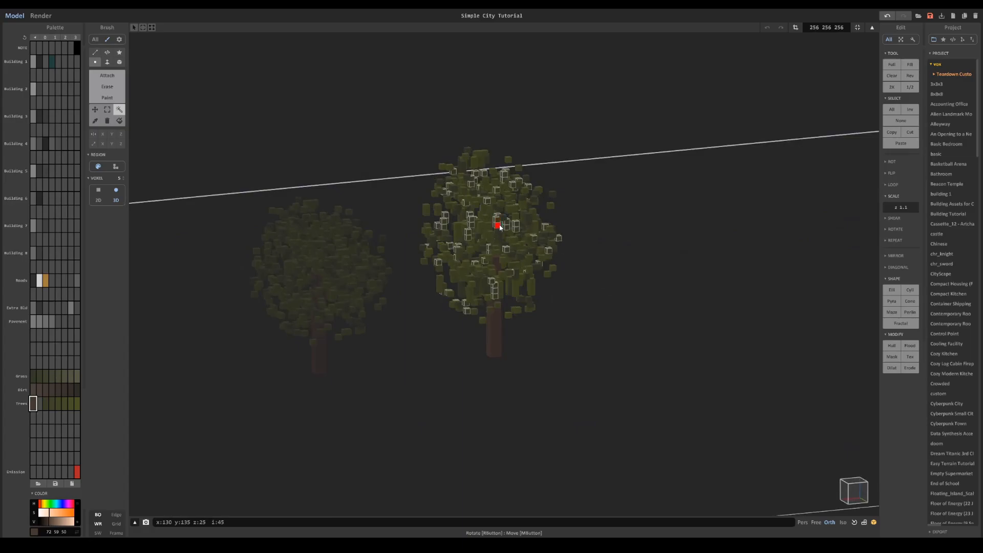
{"action": "left_click", "coordinate": [892, 161]}
{"action": "left_click", "coordinate": [900, 172]}
{"action": "left_click", "coordinate": [900, 173]}
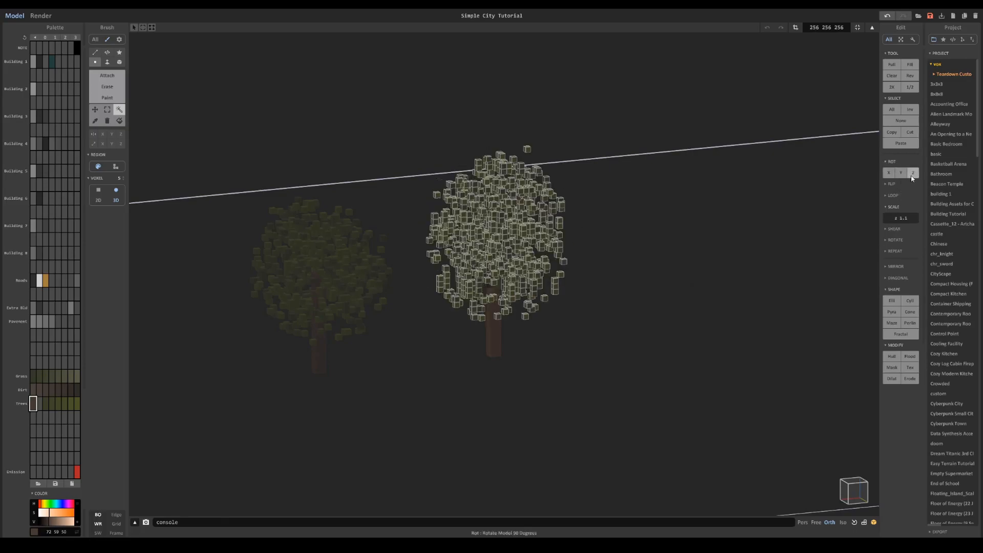
{"action": "right_click_drag", "start_coordinate": [632, 219], "coordinate": [741, 332]}
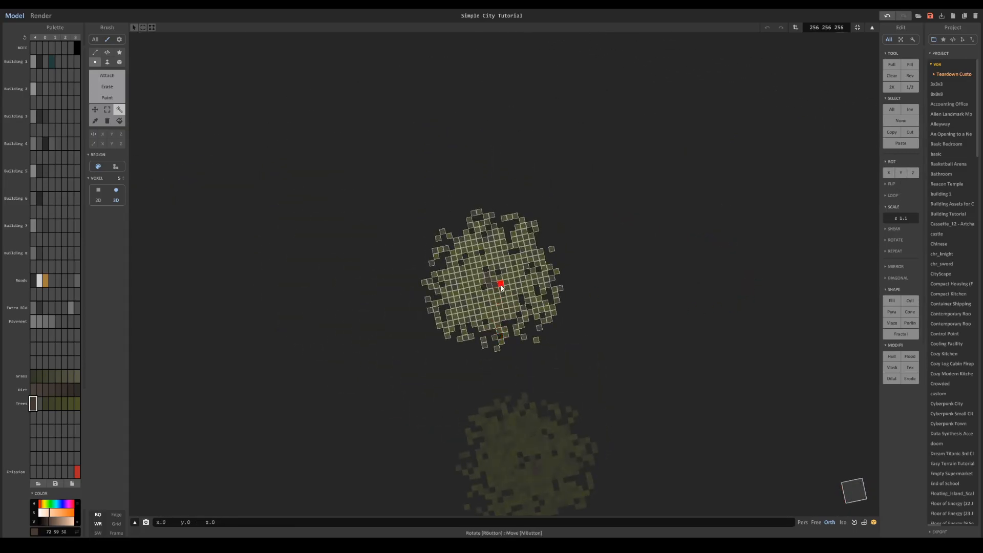
{"action": "right_click_drag", "start_coordinate": [494, 290], "coordinate": [383, 161]}
- Erase a few leaf voxels from the taller tree's canopy and fit the model size to the tree
{"action": "left_click", "coordinate": [107, 86]}
{"action": "scroll", "coordinate": [486, 174], "scroll_direction": "up", "scroll_amount": 3}
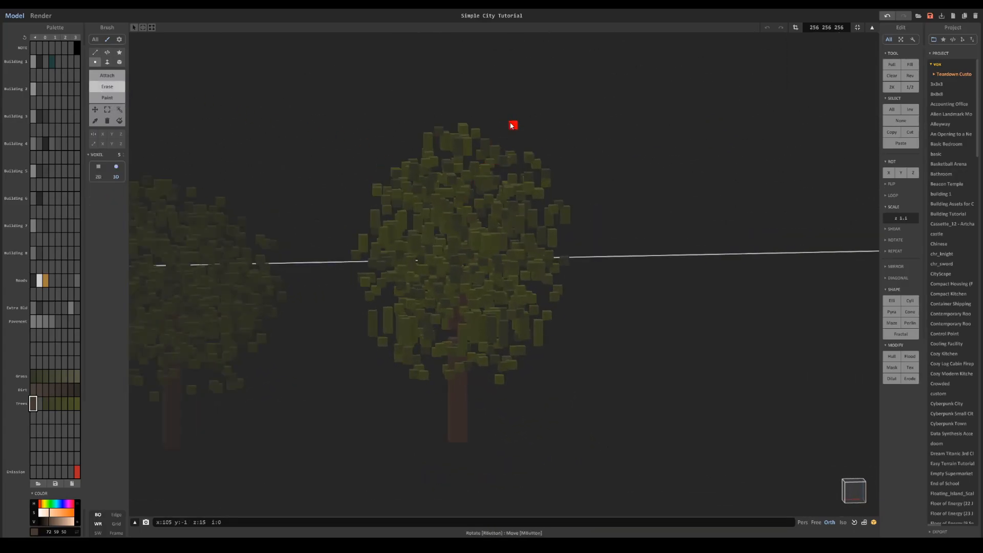
{"action": "right_click_drag", "start_coordinate": [531, 361], "coordinate": [523, 348]}
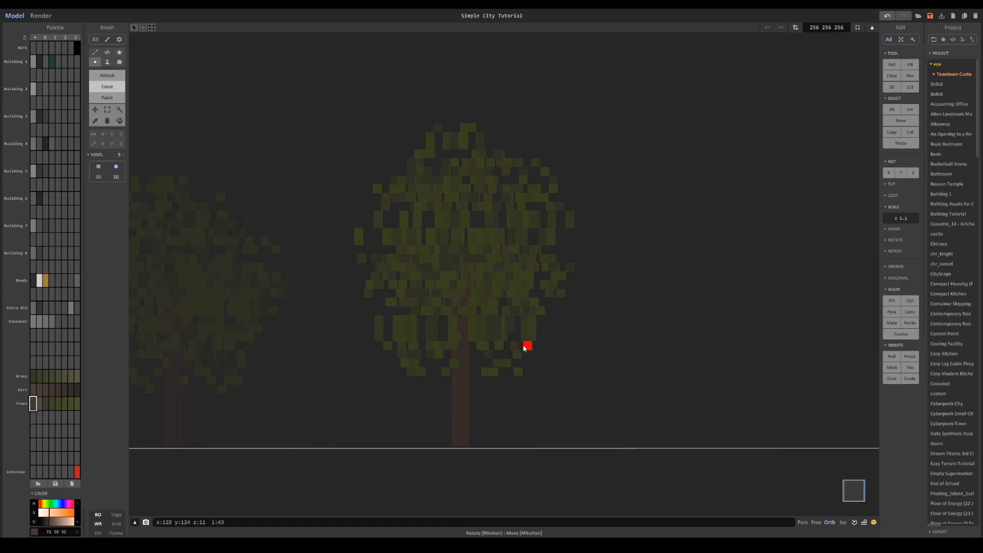
{"action": "left_click", "coordinate": [859, 32]}
- Leave the taller tree's voxel editing and select the shorter tree beside it in the whole scene
{"action": "scroll", "coordinate": [599, 265], "scroll_direction": "down", "scroll_amount": 5}
{"action": "key", "text": "Tab"}
{"action": "right_click_drag", "start_coordinate": [599, 266], "coordinate": [666, 303]}
{"action": "scroll", "coordinate": [502, 282], "scroll_direction": "up", "scroll_amount": 3}
{"action": "right_click_drag", "start_coordinate": [500, 281], "coordinate": [510, 293]}
{"action": "left_click", "coordinate": [443, 328]}
{"action": "scroll", "coordinate": [450, 328], "scroll_direction": "up", "scroll_amount": 3}
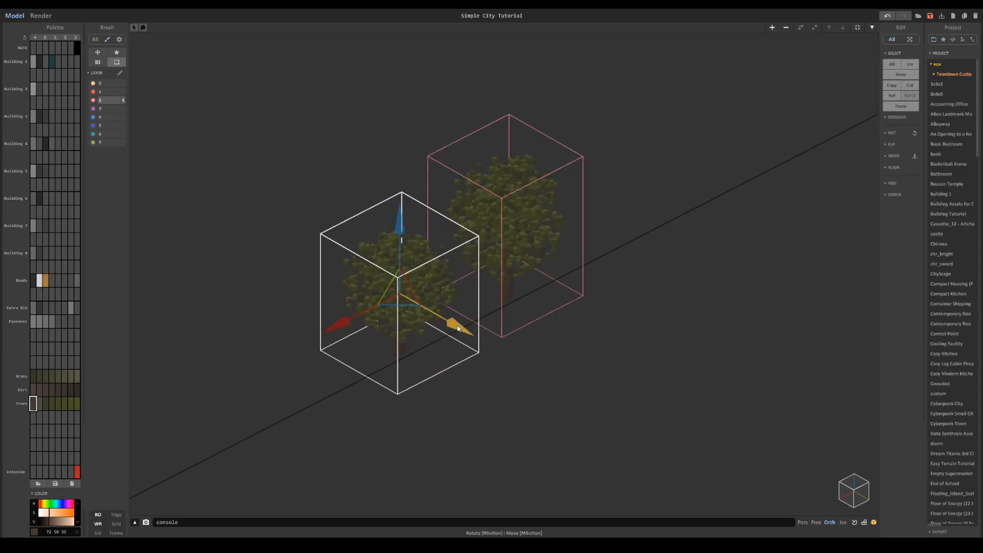
{"action": "scroll", "coordinate": [435, 325], "scroll_direction": "down", "scroll_amount": 6}
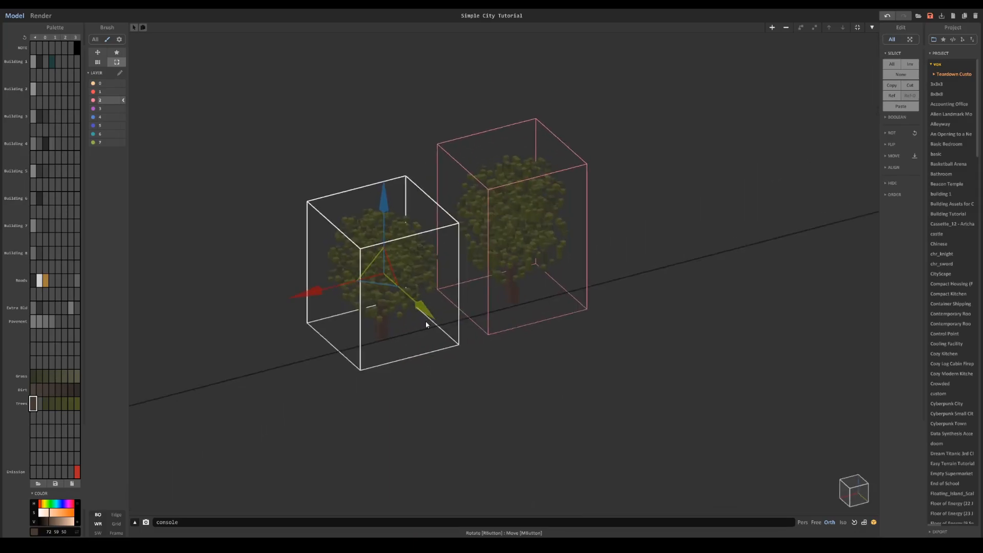
- Move the shorter tree away from the taller one towards the edge of the dirt ground
{"action": "scroll", "coordinate": [547, 282], "scroll_direction": "down", "scroll_amount": 3}
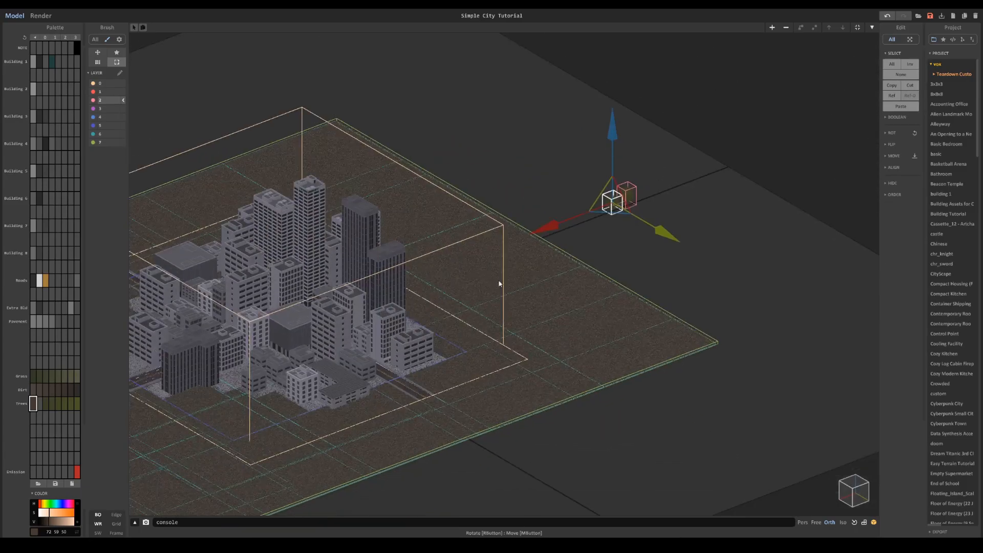
{"action": "scroll", "coordinate": [542, 277], "scroll_direction": "up", "scroll_amount": 5}
{"action": "middle_click_drag", "start_coordinate": [535, 319], "coordinate": [576, 264]}
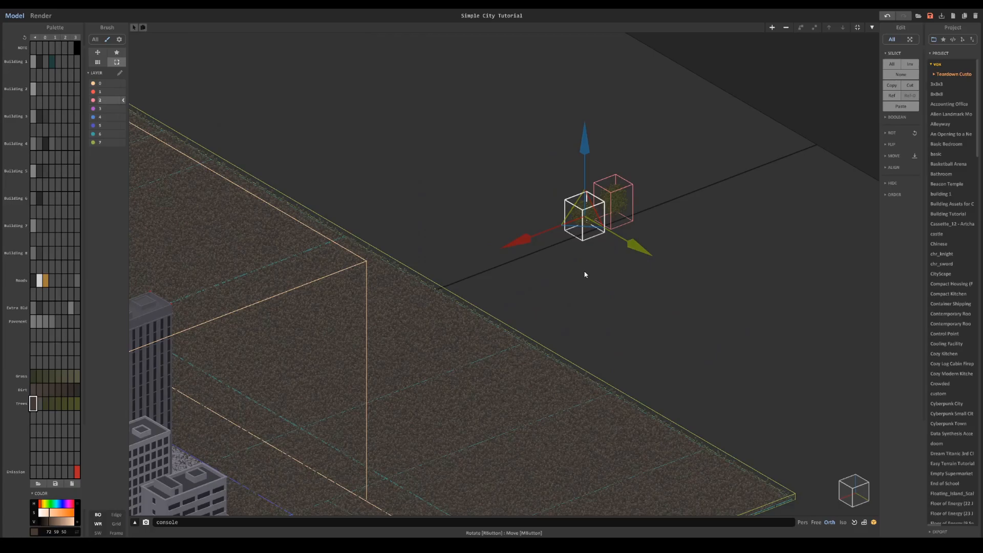
{"action": "middle_click_drag", "start_coordinate": [530, 260], "coordinate": [565, 241]}
{"action": "left_click_drag", "start_coordinate": [582, 213], "coordinate": [496, 253]}
{"action": "scroll", "coordinate": [635, 209], "scroll_direction": "up", "scroll_amount": 3}
{"action": "middle_click_drag", "start_coordinate": [665, 218], "coordinate": [608, 278]}
{"action": "middle_click_drag", "start_coordinate": [483, 261], "coordinate": [665, 183]}
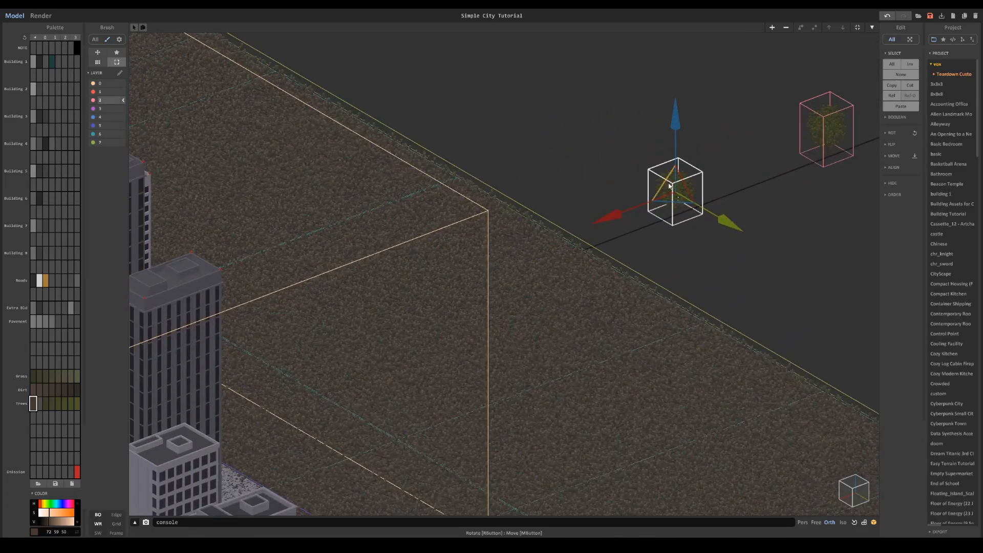
- Move the shorter tree onto the dirt ground near the city's corner building
{"action": "scroll", "coordinate": [640, 246], "scroll_direction": "down", "scroll_amount": 8}
{"action": "middle_click_drag", "start_coordinate": [622, 263], "coordinate": [666, 248]}
{"action": "scroll", "coordinate": [666, 249], "scroll_direction": "up", "scroll_amount": 2}
{"action": "left_click_drag", "start_coordinate": [581, 244], "coordinate": [416, 302]}
{"action": "scroll", "coordinate": [520, 284], "scroll_direction": "up", "scroll_amount": 4}
{"action": "scroll", "coordinate": [539, 261], "scroll_direction": "up", "scroll_amount": 3}
{"action": "left_click_drag", "start_coordinate": [591, 253], "coordinate": [794, 372]}
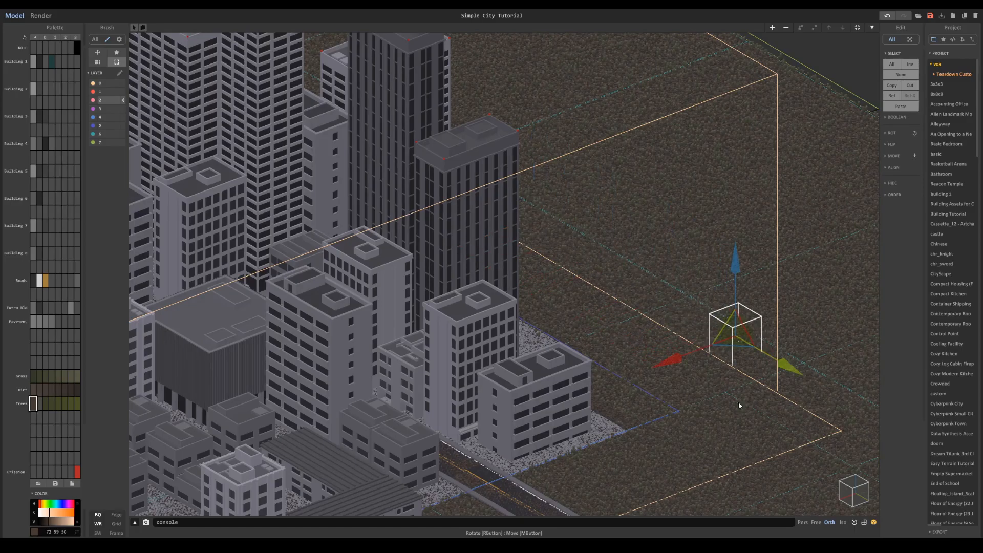
- Shift the placed tree closer to the corner building and bring the other green tree onto the dirt beside it
{"action": "middle_click_drag", "start_coordinate": [741, 408], "coordinate": [587, 281]}
{"action": "left_click_drag", "start_coordinate": [538, 234], "coordinate": [428, 279]}
{"action": "left_click_drag", "start_coordinate": [511, 281], "coordinate": [536, 316]}
{"action": "scroll", "coordinate": [535, 317], "scroll_direction": "down", "scroll_amount": 4}
{"action": "left_click", "coordinate": [729, 79]}
{"action": "left_click_drag", "start_coordinate": [736, 70], "coordinate": [497, 307]}
{"action": "scroll", "coordinate": [500, 305], "scroll_direction": "up", "scroll_amount": 5}
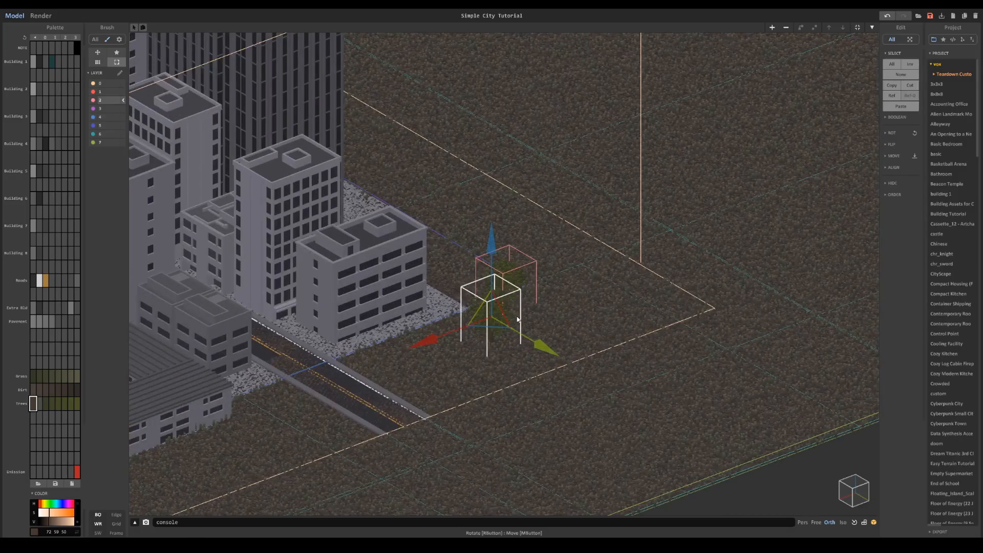
{"action": "scroll", "coordinate": [525, 303], "scroll_direction": "down", "scroll_amount": 1}
{"action": "scroll", "coordinate": [545, 295], "scroll_direction": "down", "scroll_amount": 4}
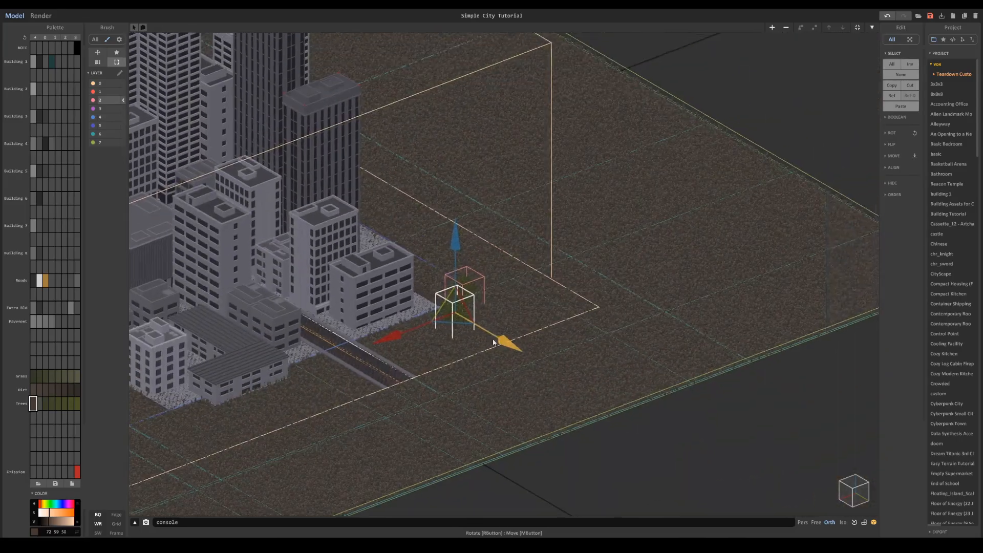
{"action": "scroll", "coordinate": [446, 258], "scroll_direction": "up", "scroll_amount": 3}
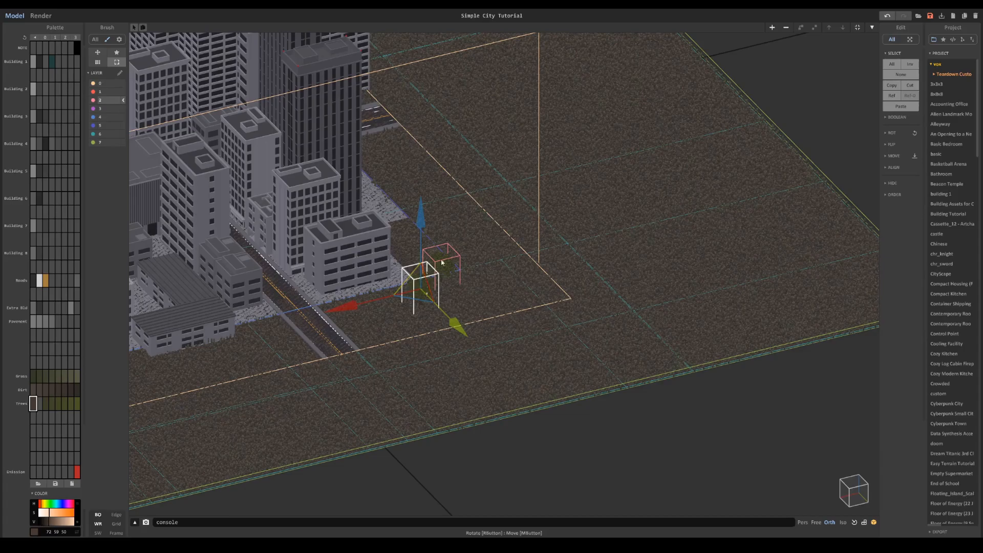
- Place a copy of each green tree outside the edge of the dirt ground, keeping the originals by the corner building
{"action": "left_click", "coordinate": [436, 266]}
{"action": "scroll", "coordinate": [508, 311], "scroll_direction": "down", "scroll_amount": 2}
{"action": "scroll", "coordinate": [567, 188], "scroll_direction": "up", "scroll_amount": 3}
{"action": "scroll", "coordinate": [517, 215], "scroll_direction": "down", "scroll_amount": 2}
{"action": "scroll", "coordinate": [469, 242], "scroll_direction": "up", "scroll_amount": 2}
{"action": "scroll", "coordinate": [470, 242], "scroll_direction": "up", "scroll_amount": 2}
{"action": "left_click", "coordinate": [467, 291]}
{"action": "left_click_drag", "start_coordinate": [504, 324], "coordinate": [797, 520], "text": "ctrl"}
{"action": "middle_click_drag", "start_coordinate": [609, 348], "coordinate": [375, 208]}
{"action": "left_click", "coordinate": [267, 115]}
{"action": "left_click_drag", "start_coordinate": [313, 155], "coordinate": [708, 423], "text": "ctrl"}
{"action": "middle_click_drag", "start_coordinate": [520, 361], "coordinate": [445, 321]}
{"action": "scroll", "coordinate": [445, 321], "scroll_direction": "up", "scroll_amount": 2}
- Recolour the two copied trees with new orange and dark green palette shades and check them in a render preview
{"action": "double_click", "coordinate": [444, 323]}
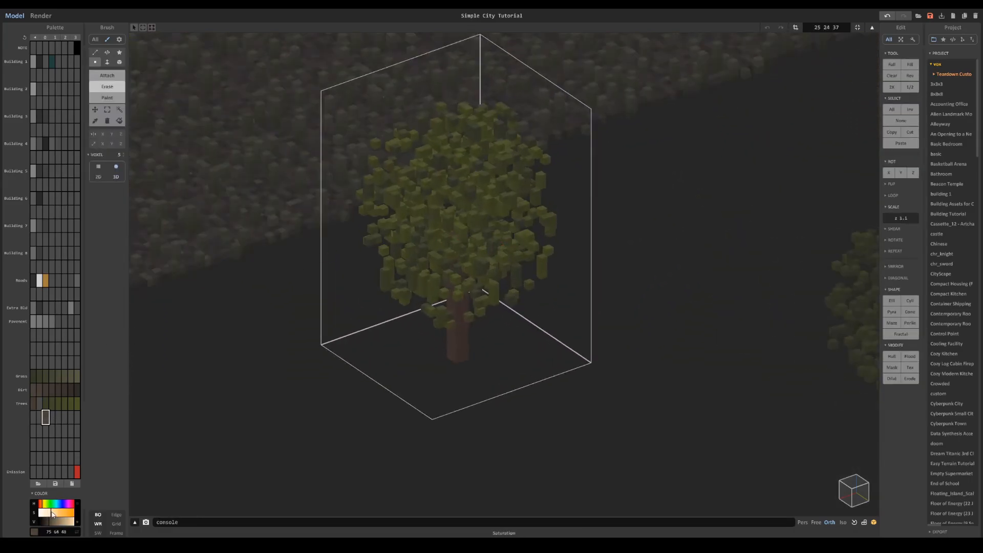
{"action": "scroll", "coordinate": [755, 190], "scroll_direction": "down", "scroll_amount": 5}
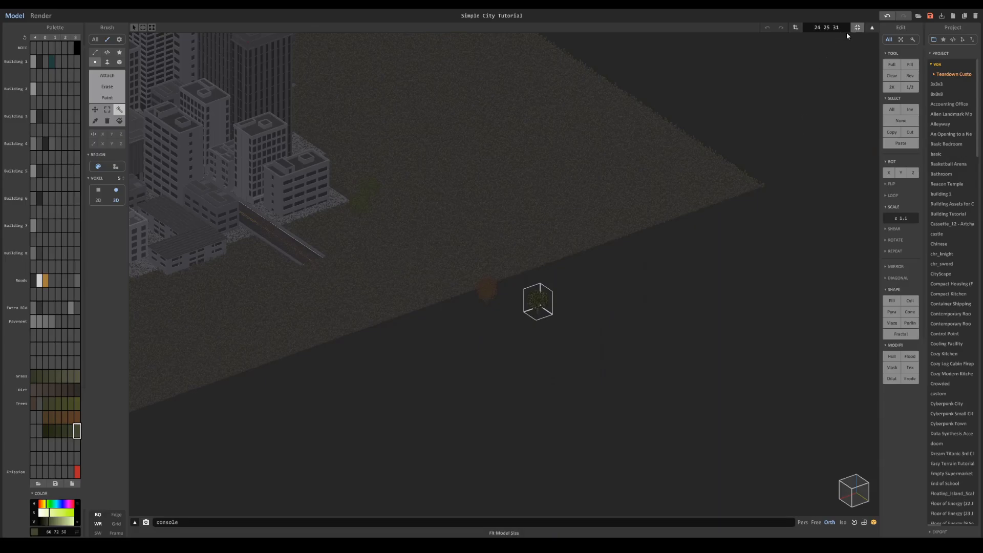
{"action": "scroll", "coordinate": [589, 76], "scroll_direction": "up", "scroll_amount": 3}
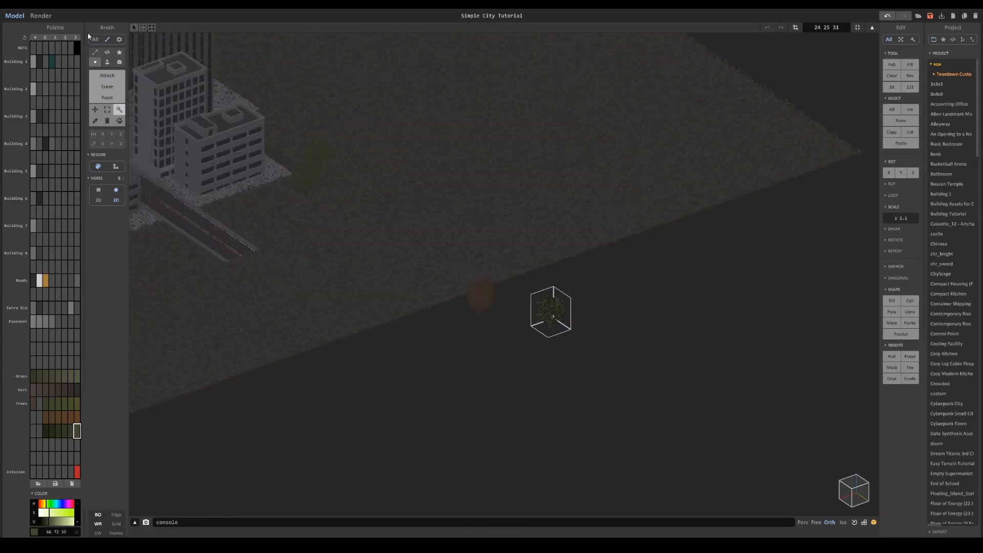
{"action": "key", "text": "F1"}
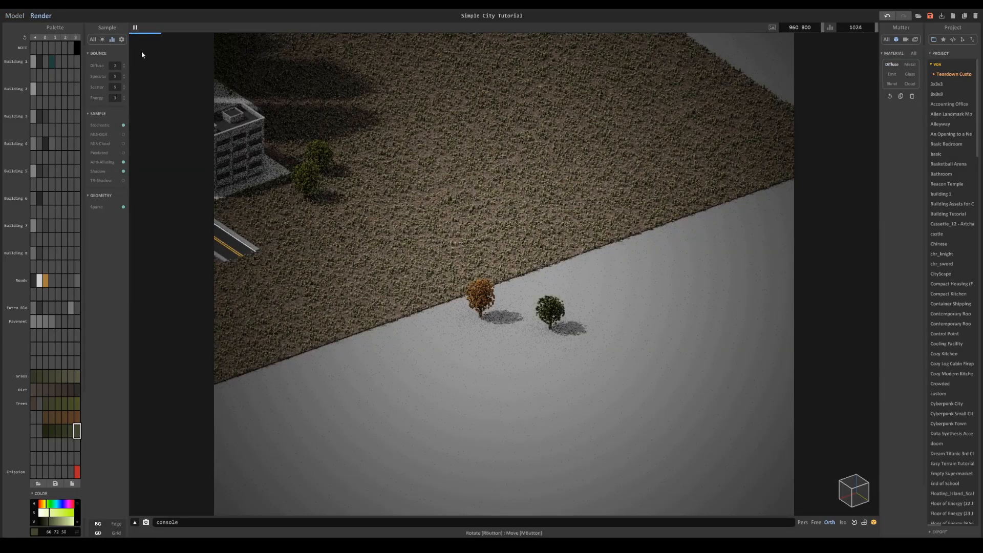
{"action": "key", "text": "F1"}
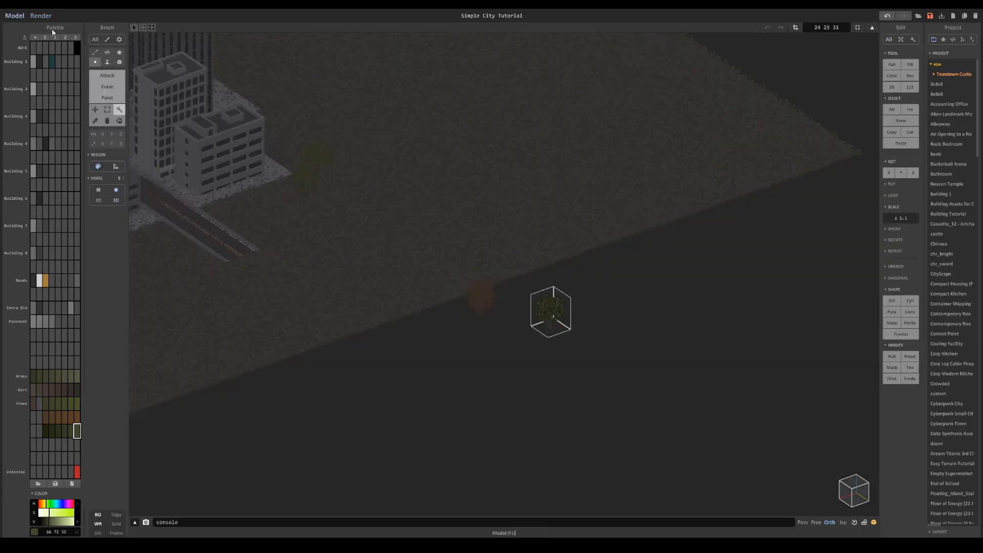
- Position the green trees beside the corner building along the edge of its pavement
{"action": "scroll", "coordinate": [621, 230], "scroll_direction": "up", "scroll_amount": 5}
{"action": "middle_click_drag", "start_coordinate": [572, 273], "coordinate": [496, 273]}
{"action": "right_click_drag", "start_coordinate": [522, 270], "coordinate": [482, 283]}
{"action": "middle_click_drag", "start_coordinate": [381, 307], "coordinate": [508, 258]}
{"action": "right_click_drag", "start_coordinate": [577, 336], "coordinate": [562, 304]}
{"action": "mouse_move", "coordinate": [487, 244]}
{"action": "right_mouse_down"}
{"action": "mouse_move", "coordinate": [520, 260]}
{"action": "mouse_move", "coordinate": [495, 238]}
{"action": "mouse_move", "coordinate": [501, 231]}
{"action": "right_mouse_up"}
{"action": "left_click_drag", "start_coordinate": [482, 261], "coordinate": [431, 310], "text": "ctrl"}
{"action": "right_click_drag", "start_coordinate": [431, 310], "coordinate": [459, 308]}
{"action": "scroll", "coordinate": [459, 308], "scroll_direction": "up", "scroll_amount": 2}
- Place further copies of the green trees around the outer sides of the corner building
{"action": "left_click", "coordinate": [459, 308]}
{"action": "left_click_drag", "start_coordinate": [483, 318], "coordinate": [516, 330], "text": "ctrl"}
{"action": "left_click_drag", "start_coordinate": [478, 344], "coordinate": [457, 380]}
{"action": "left_click_drag", "start_coordinate": [497, 365], "coordinate": [498, 223]}
{"action": "left_click", "coordinate": [462, 308], "text": "shift"}
{"action": "left_click_drag", "start_coordinate": [566, 228], "coordinate": [427, 172]}
{"action": "left_click", "coordinate": [494, 219]}
{"action": "left_click_drag", "start_coordinate": [542, 241], "coordinate": [462, 208], "text": "ctrl"}
- Copy the orange tree to the pavement edge across the road from the corner building, beside the low buildings
{"action": "left_click", "coordinate": [851, 413]}
{"action": "middle_click_drag", "start_coordinate": [851, 413], "coordinate": [779, 403]}
{"action": "left_click_drag", "start_coordinate": [821, 427], "coordinate": [438, 274], "text": "ctrl"}
{"action": "left_click_drag", "start_coordinate": [361, 319], "coordinate": [275, 478]}
{"action": "middle_click_drag", "start_coordinate": [276, 478], "coordinate": [404, 333]}
- Copy the two green trees nearest the road to the far end of the low striped-roof building
{"action": "scroll", "coordinate": [404, 333], "scroll_direction": "down", "scroll_amount": 4}
{"action": "left_click_drag", "start_coordinate": [424, 337], "coordinate": [402, 378], "text": "ctrl"}
{"action": "left_click", "coordinate": [508, 196]}
{"action": "left_click", "coordinate": [489, 215], "text": "shift"}
{"action": "left_click_drag", "start_coordinate": [465, 272], "coordinate": [425, 347], "text": "ctrl"}
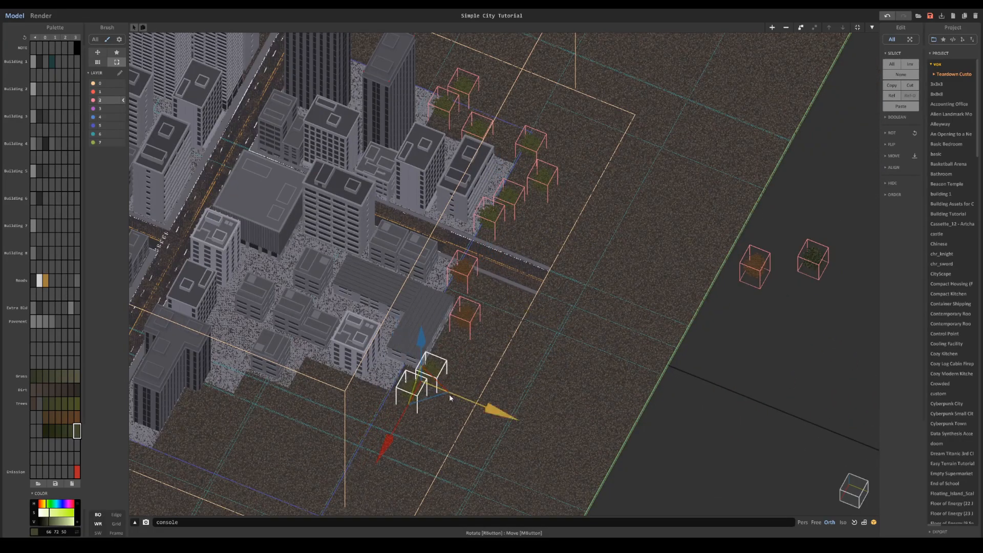
- Copy a pair of green trees along the pavement edge behind the tall dark towers
{"action": "left_click", "coordinate": [463, 85]}
{"action": "left_click_drag", "start_coordinate": [533, 116], "coordinate": [476, 92], "text": "ctrl"}
{"action": "middle_click_drag", "start_coordinate": [474, 111], "coordinate": [533, 237]}
{"action": "middle_click_drag", "start_coordinate": [589, 271], "coordinate": [516, 247]}
{"action": "left_click", "coordinate": [516, 245]}
{"action": "left_click_drag", "start_coordinate": [594, 280], "coordinate": [569, 271], "text": "ctrl"}
{"action": "left_click_drag", "start_coordinate": [464, 287], "coordinate": [457, 301]}
- Move the single green tree behind the corner building along the pavement edge and adjust the neighbouring trees
{"action": "left_click", "coordinate": [462, 231]}
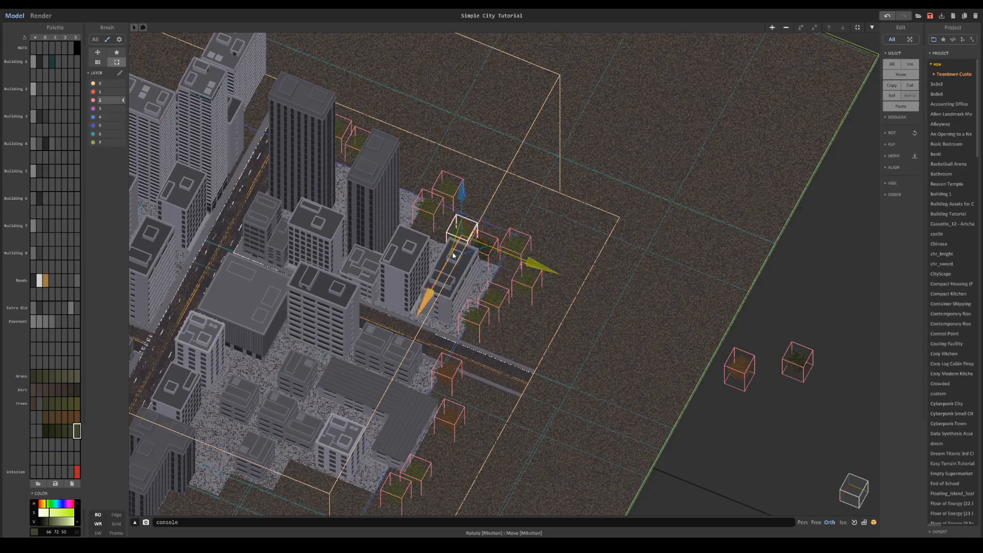
{"action": "right_click_drag", "start_coordinate": [455, 254], "coordinate": [464, 304]}
{"action": "left_click", "coordinate": [497, 212], "text": "shift"}
{"action": "left_click", "coordinate": [450, 205], "text": "shift"}
{"action": "key", "text": "ctrl+g"}
{"action": "middle_click_drag", "start_coordinate": [419, 344], "coordinate": [456, 303]}
{"action": "left_click", "coordinate": [455, 304]}
- Copy two trees from the corner building's outer edge to the dirt across the road, beside the orange trees
{"action": "left_click", "coordinate": [739, 357]}
{"action": "key", "text": "Tab"}
{"action": "key", "text": "Tab"}
{"action": "left_click", "coordinate": [560, 244]}
{"action": "left_click", "coordinate": [530, 255], "text": "shift"}
{"action": "left_click_drag", "start_coordinate": [547, 271], "coordinate": [459, 384], "text": "ctrl"}
{"action": "right_click_drag", "start_coordinate": [459, 384], "coordinate": [428, 404]}
{"action": "scroll", "coordinate": [461, 368], "scroll_direction": "down", "scroll_amount": 3}
- Copy green trees from the corner block to the spare orange and dark green trees outside the dirt ground
{"action": "left_click", "coordinate": [496, 270]}
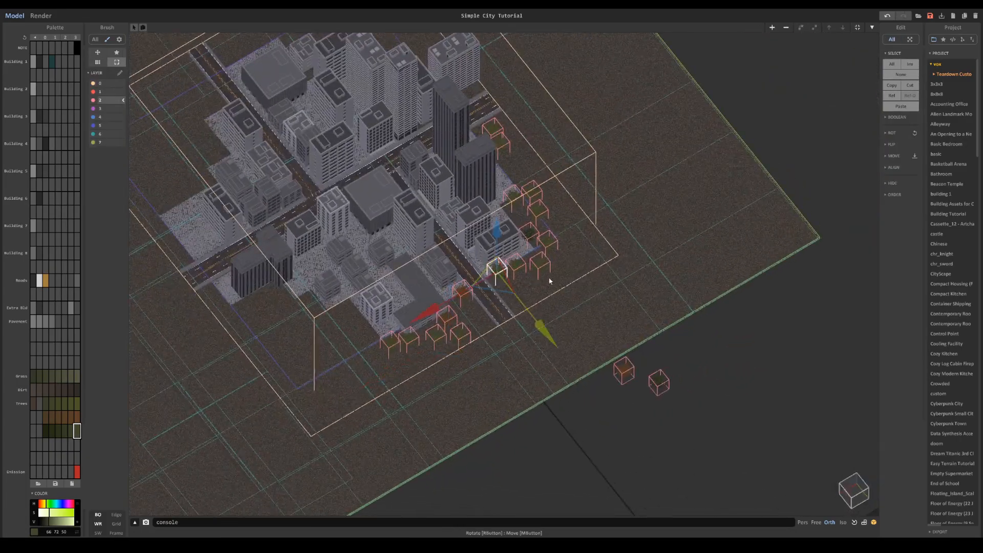
{"action": "scroll", "coordinate": [553, 289], "scroll_direction": "up", "scroll_amount": 2}
{"action": "left_click_drag", "start_coordinate": [544, 328], "coordinate": [666, 484], "text": "ctrl"}
- Group the trees around the corner block, and group the trees across the road separately
{"action": "left_click", "coordinate": [520, 264]}
{"action": "right_click_drag", "start_coordinate": [531, 269], "coordinate": [536, 291]}
{"action": "left_click", "coordinate": [533, 224], "text": "shift"}
{"action": "left_click", "coordinate": [556, 234], "text": "shift"}
{"action": "left_click", "coordinate": [543, 193], "text": "shift"}
{"action": "left_click", "coordinate": [534, 167], "text": "shift"}
{"action": "left_click", "coordinate": [511, 177], "text": "shift"}
{"action": "key", "text": "ctrl+g"}
{"action": "left_click", "coordinate": [454, 309]}
{"action": "key", "text": "ctrl+g"}
- Copy the tree groups to the opposite sides of the city and align them with the pavement edges
{"action": "left_click_drag", "start_coordinate": [486, 343], "coordinate": [210, 175], "text": "ctrl"}
{"action": "left_click_drag", "start_coordinate": [268, 233], "coordinate": [258, 219]}
{"action": "left_click_drag", "start_coordinate": [223, 180], "coordinate": [211, 182]}
{"action": "left_click", "coordinate": [600, 261]}
{"action": "middle_click_drag", "start_coordinate": [601, 261], "coordinate": [660, 389]}
{"action": "left_click_drag", "start_coordinate": [659, 385], "coordinate": [417, 146], "text": "ctrl"}
{"action": "right_click_drag", "start_coordinate": [436, 159], "coordinate": [469, 215]}
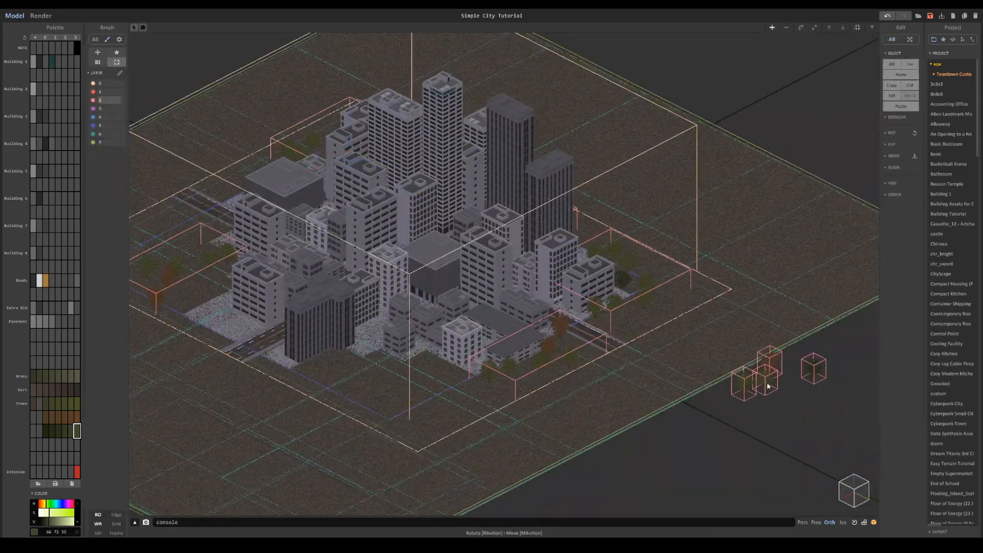
- Copy the spare pair of green trees to the pavement edges on both sides of the front road
{"action": "left_click", "coordinate": [766, 392]}
{"action": "left_click", "coordinate": [744, 397], "text": "shift"}
{"action": "left_click_drag", "start_coordinate": [744, 398], "coordinate": [204, 300], "text": "ctrl"}
{"action": "left_click_drag", "start_coordinate": [204, 300], "coordinate": [334, 373], "text": "ctrl"}
- Copy the spare dark green tree to three spots: the front dark building, the opposite city edge and the dark towers
{"action": "left_click", "coordinate": [819, 391]}
{"action": "left_click_drag", "start_coordinate": [819, 392], "coordinate": [382, 372], "text": "ctrl"}
{"action": "left_click_drag", "start_coordinate": [383, 371], "coordinate": [210, 240], "text": "ctrl"}
{"action": "left_click_drag", "start_coordinate": [210, 240], "coordinate": [595, 223], "text": "ctrl"}
- Copy the spare orange tree and two green trees to the road exit on the opposite side of the city
{"action": "left_click", "coordinate": [765, 395]}
{"action": "left_click", "coordinate": [743, 398], "text": "shift"}
{"action": "left_click", "coordinate": [771, 369], "text": "shift"}
{"action": "left_click_drag", "start_coordinate": [768, 403], "coordinate": [214, 174], "text": "ctrl"}
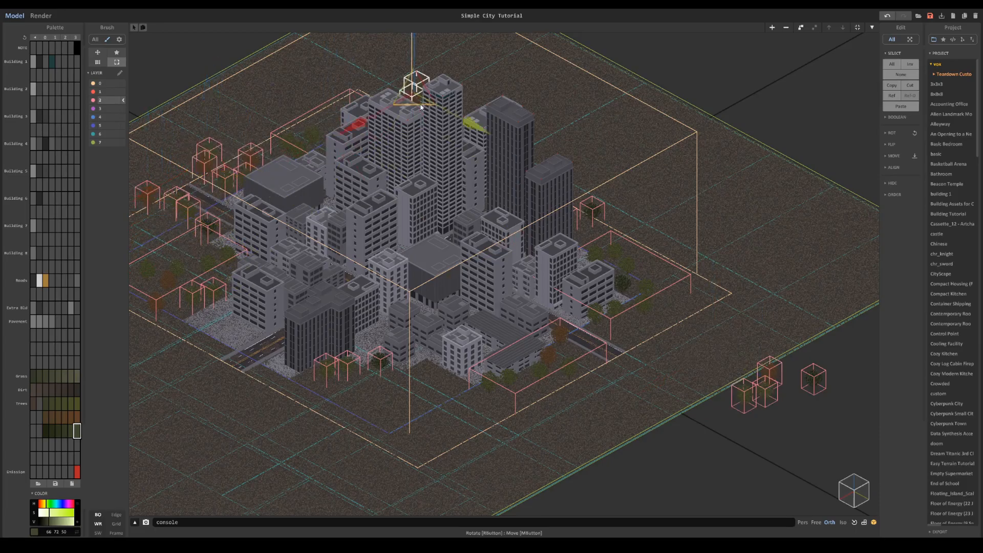
{"action": "left_click", "coordinate": [555, 163]}
- Copy all four spare trees to the ground behind the dark towers and spread them along the city edge
{"action": "left_click", "coordinate": [765, 393]}
{"action": "left_click", "coordinate": [743, 397], "text": "shift"}
{"action": "left_click", "coordinate": [770, 369], "text": "shift"}
{"action": "left_click", "coordinate": [811, 383], "text": "shift"}
{"action": "left_click_drag", "start_coordinate": [811, 383], "coordinate": [588, 116], "text": "ctrl"}
{"action": "left_click_drag", "start_coordinate": [535, 100], "coordinate": [643, 172], "text": "ctrl"}
{"action": "left_click_drag", "start_coordinate": [586, 190], "coordinate": [523, 250]}
{"action": "left_click", "coordinate": [592, 213]}
- Copy the spare pair of green trees to the dirt in front of the dark building at the city's front
{"action": "left_click", "coordinate": [765, 394]}
{"action": "left_click", "coordinate": [744, 398], "text": "shift"}
{"action": "left_click_drag", "start_coordinate": [755, 404], "coordinate": [417, 371], "text": "ctrl"}
{"action": "left_click", "coordinate": [765, 393]}
{"action": "left_click", "coordinate": [743, 397], "text": "shift"}
{"action": "left_click_drag", "start_coordinate": [368, 399], "coordinate": [361, 403]}
- Add copies of the spare orange and dark green trees to the cluster along the city's front edge
{"action": "left_click_drag", "start_coordinate": [772, 380], "coordinate": [474, 378], "text": "ctrl"}
{"action": "left_click_drag", "start_coordinate": [412, 401], "coordinate": [398, 408]}
{"action": "left_click_drag", "start_coordinate": [813, 382], "coordinate": [401, 404], "text": "ctrl"}
- Place more tree copies around the front road exit and shift the green one along the pavement edge
{"action": "right_click_drag", "start_coordinate": [422, 404], "coordinate": [581, 246]}
{"action": "left_click_drag", "start_coordinate": [544, 289], "coordinate": [304, 430], "text": "ctrl"}
{"action": "double_click", "coordinate": [317, 455]}
{"action": "key", "text": "Tab"}
{"action": "scroll", "coordinate": [328, 435], "scroll_direction": "up", "scroll_amount": 3}
{"action": "middle_click_drag", "start_coordinate": [256, 511], "coordinate": [409, 379]}
{"action": "left_click_drag", "start_coordinate": [401, 393], "coordinate": [410, 329]}
{"action": "right_click_drag", "start_coordinate": [425, 348], "coordinate": [474, 278]}
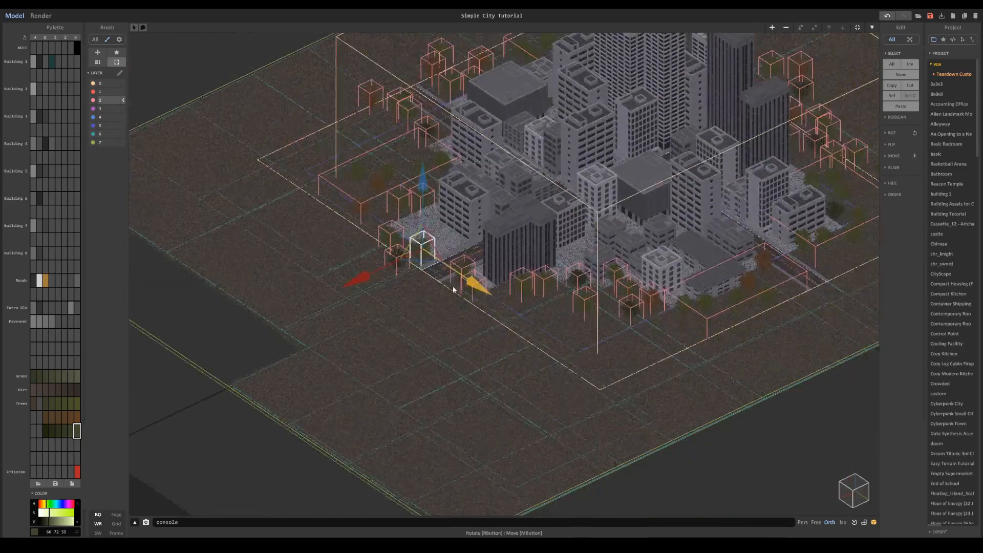
- Select the green, dark green and orange trees along the city's front edge and combine them into one group
{"action": "left_click", "coordinate": [514, 362]}
{"action": "left_click", "coordinate": [560, 352], "text": "shift"}
{"action": "left_click", "coordinate": [586, 355], "text": "shift"}
{"action": "scroll", "coordinate": [512, 353], "scroll_direction": "up", "scroll_amount": 5}
{"action": "left_click", "coordinate": [511, 353], "text": "shift"}
{"action": "middle_click_drag", "start_coordinate": [482, 318], "coordinate": [742, 394]}
{"action": "left_click", "coordinate": [395, 238], "text": "shift"}
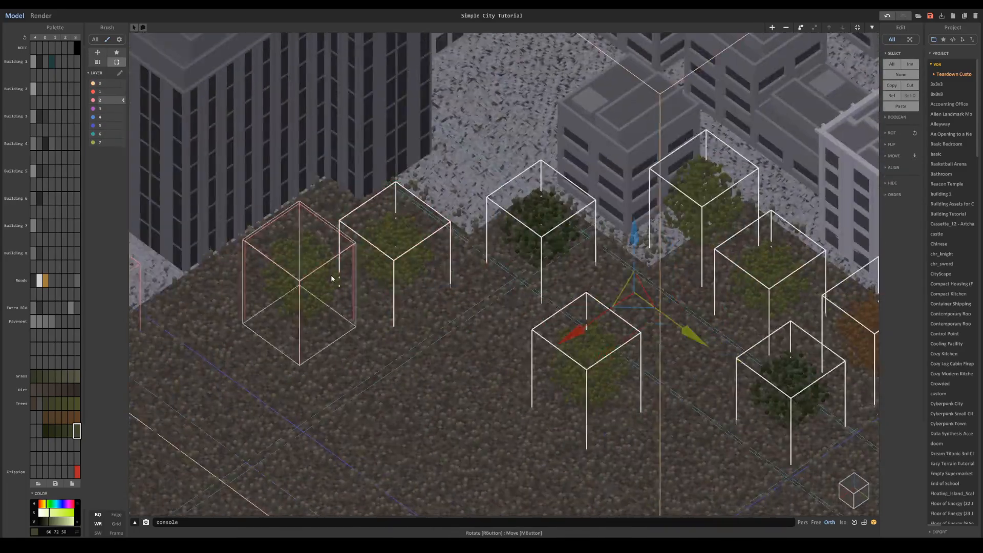
{"action": "left_click", "coordinate": [334, 277], "text": "shift"}
{"action": "key", "text": "ctrl+g"}
- Select the trees around the front road exit and combine them into another group
{"action": "left_click", "coordinate": [417, 277]}
{"action": "left_click", "coordinate": [361, 307], "text": "shift"}
{"action": "left_click", "coordinate": [341, 248], "text": "shift"}
{"action": "middle_click_drag", "start_coordinate": [358, 149], "coordinate": [451, 289]}
{"action": "left_click", "coordinate": [451, 287], "text": "shift"}
{"action": "key", "text": "ctrl+g"}
- Select the trees around the road exit beside the large flat-roofed building and group them
{"action": "middle_click_drag", "start_coordinate": [485, 213], "coordinate": [404, 337]}
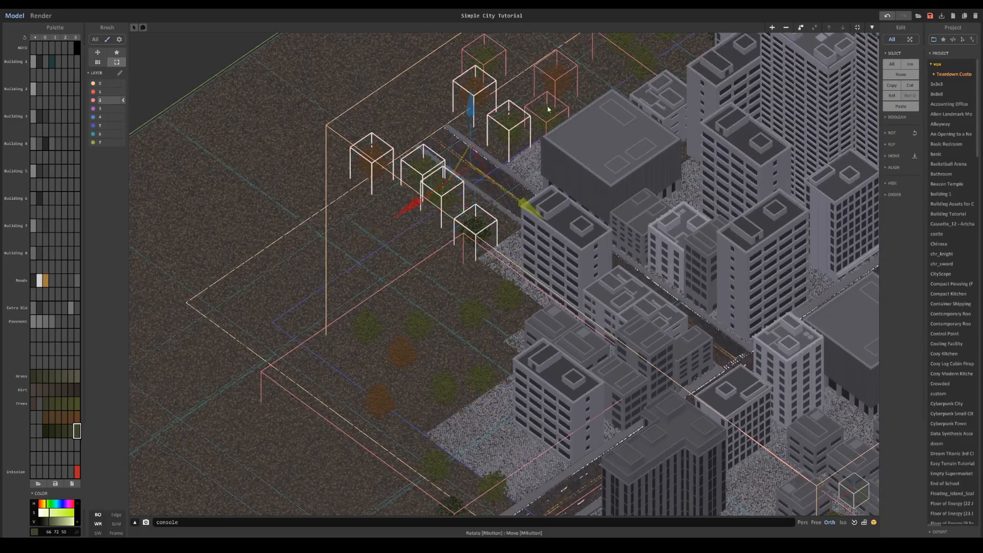
{"action": "left_click", "coordinate": [550, 87], "text": "shift"}
{"action": "key", "text": "ctrl+g"}
- Select the loose trees on the ground behind the tall light-grey towers and group them
{"action": "scroll", "coordinate": [571, 206], "scroll_direction": "down", "scroll_amount": 3}
{"action": "middle_click_drag", "start_coordinate": [570, 206], "coordinate": [327, 220]}
{"action": "left_click", "coordinate": [518, 138]}
{"action": "right_click_drag", "start_coordinate": [476, 134], "coordinate": [511, 205]}
{"action": "left_click", "coordinate": [380, 217], "text": "shift"}
{"action": "key", "text": "ctrl+g"}
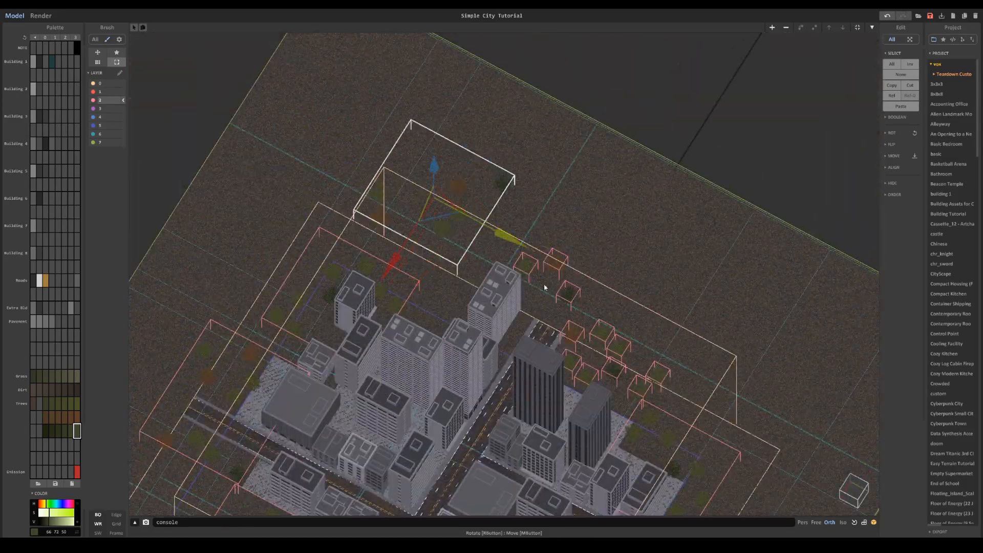
- Select the row of trees behind the two dark towers and group them
{"action": "left_click", "coordinate": [610, 372], "text": "shift"}
{"action": "left_click", "coordinate": [658, 378], "text": "shift"}
{"action": "right_click_drag", "start_coordinate": [670, 391], "coordinate": [630, 337]}
{"action": "scroll", "coordinate": [670, 391], "scroll_direction": "up", "scroll_amount": 4}
{"action": "key", "text": "ctrl+g"}
- Render a preview of the whole city to examine the tree layout, and return to modelling
{"action": "scroll", "coordinate": [562, 343], "scroll_direction": "down", "scroll_amount": 6}
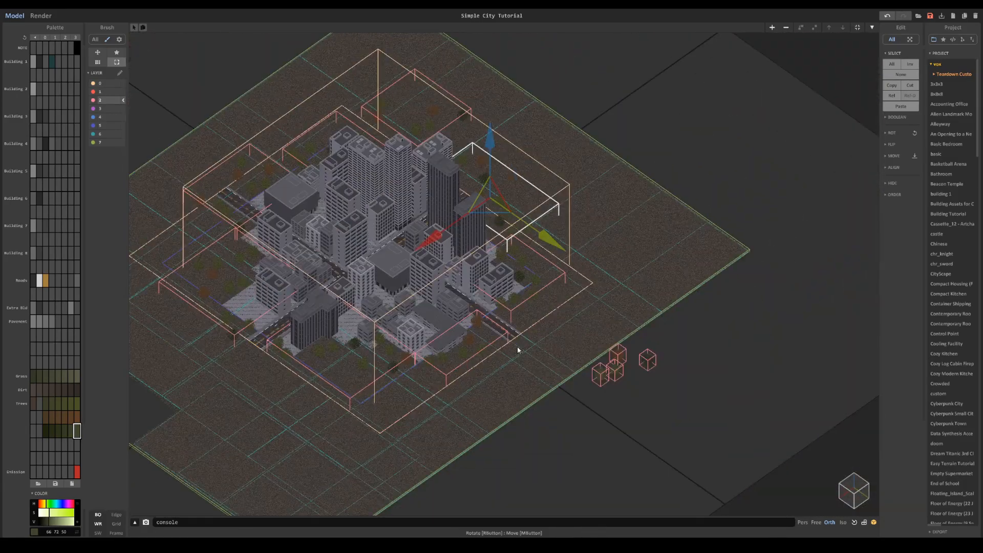
{"action": "middle_click_drag", "start_coordinate": [561, 343], "coordinate": [660, 369]}
{"action": "scroll", "coordinate": [614, 353], "scroll_direction": "up", "scroll_amount": 3}
{"action": "left_click", "coordinate": [41, 16]}
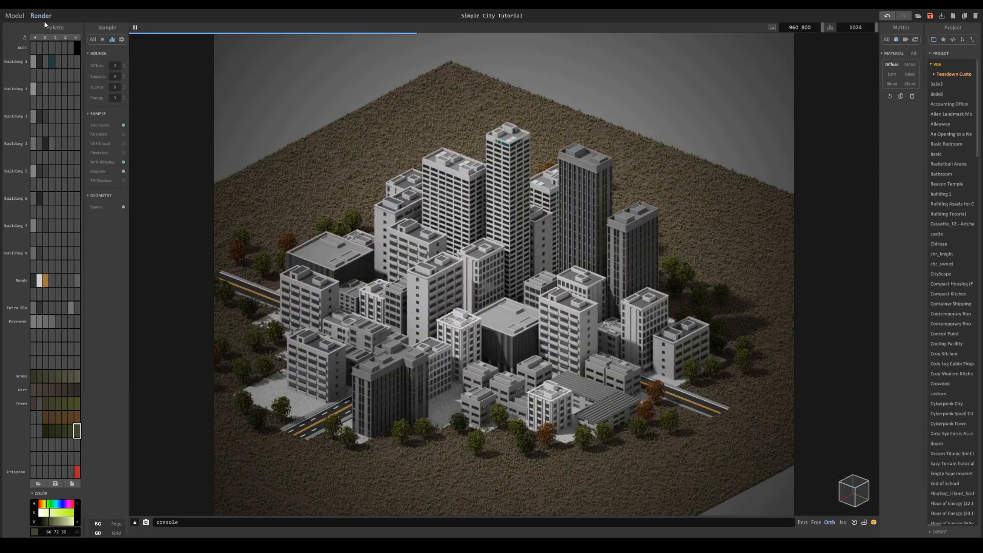
{"action": "left_click", "coordinate": [15, 16]}
- Place copies of the grouped trees on the open dirt beyond the city's edges
{"action": "right_click_drag", "start_coordinate": [461, 205], "coordinate": [369, 266]}
{"action": "left_click_drag", "start_coordinate": [540, 311], "coordinate": [609, 297], "text": "ctrl"}
{"action": "left_click_drag", "start_coordinate": [692, 335], "coordinate": [730, 432]}
{"action": "left_click", "coordinate": [574, 382]}
{"action": "left_click_drag", "start_coordinate": [516, 395], "coordinate": [681, 360], "text": "ctrl"}
{"action": "left_click_drag", "start_coordinate": [751, 401], "coordinate": [729, 343]}
{"action": "left_click", "coordinate": [526, 194]}
{"action": "left_click_drag", "start_coordinate": [415, 216], "coordinate": [566, 185], "text": "ctrl"}
{"action": "left_click_drag", "start_coordinate": [666, 221], "coordinate": [646, 169]}
- Spread more tree group copies over the dirt around the city and preview them in a render
{"action": "left_click", "coordinate": [421, 190]}
{"action": "left_click_drag", "start_coordinate": [399, 270], "coordinate": [499, 532], "text": "ctrl"}
{"action": "left_click_drag", "start_coordinate": [424, 487], "coordinate": [543, 462]}
{"action": "left_click", "coordinate": [302, 274]}
{"action": "left_click", "coordinate": [294, 266]}
{"action": "left_click_drag", "start_coordinate": [221, 304], "coordinate": [134, 322], "text": "ctrl"}
{"action": "left_click_drag", "start_coordinate": [232, 360], "coordinate": [302, 513]}
{"action": "left_click_drag", "start_coordinate": [198, 481], "coordinate": [258, 469]}
{"action": "right_click_drag", "start_coordinate": [258, 410], "coordinate": [348, 354]}
{"action": "scroll", "coordinate": [348, 353], "scroll_direction": "up", "scroll_amount": 5}
{"action": "left_click", "coordinate": [41, 16]}
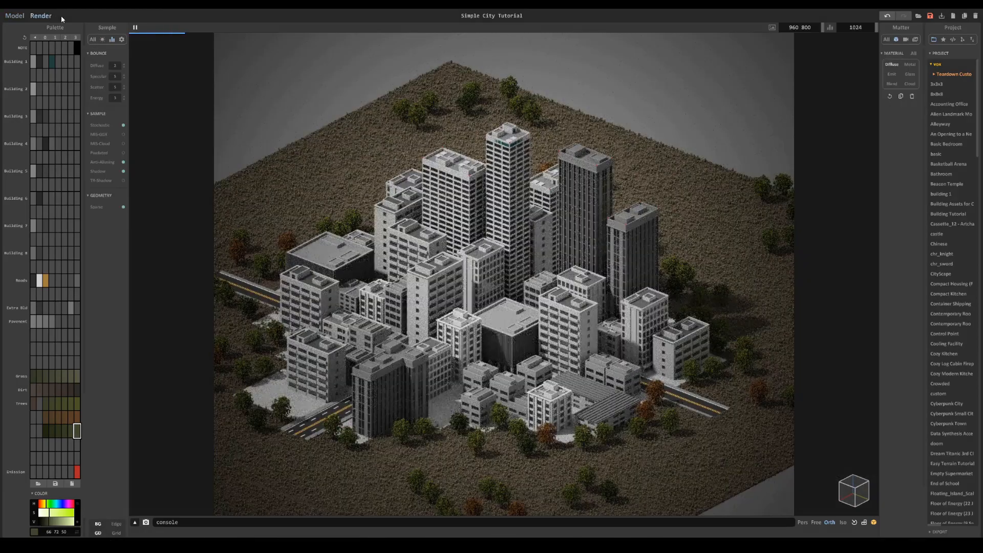
- Move the outer tree groups closer to the city so the gaps in the surrounding dirt shrink
{"action": "left_click", "coordinate": [14, 16]}
{"action": "right_click_drag", "start_coordinate": [512, 179], "coordinate": [440, 266]}
{"action": "left_click", "coordinate": [529, 189]}
{"action": "left_click_drag", "start_coordinate": [452, 220], "coordinate": [387, 253]}
{"action": "left_click_drag", "start_coordinate": [504, 278], "coordinate": [523, 302]}
{"action": "middle_click_drag", "start_coordinate": [651, 341], "coordinate": [533, 206]}
{"action": "left_click", "coordinate": [622, 291]}
{"action": "left_click_drag", "start_coordinate": [540, 327], "coordinate": [463, 366]}
- Rearrange the tree groups along the city's front and side into a denser belt
{"action": "left_click_drag", "start_coordinate": [569, 381], "coordinate": [575, 389]}
{"action": "middle_click_drag", "start_coordinate": [635, 402], "coordinate": [596, 354]}
{"action": "left_click", "coordinate": [625, 360]}
{"action": "left_click_drag", "start_coordinate": [624, 423], "coordinate": [562, 446]}
{"action": "left_click_drag", "start_coordinate": [598, 475], "coordinate": [589, 463]}
{"action": "middle_click_drag", "start_coordinate": [572, 410], "coordinate": [733, 206]}
{"action": "left_click", "coordinate": [678, 335]}
{"action": "left_click_drag", "start_coordinate": [648, 358], "coordinate": [626, 351]}
{"action": "middle_click_drag", "start_coordinate": [556, 389], "coordinate": [599, 328]}
{"action": "left_click_drag", "start_coordinate": [637, 296], "coordinate": [630, 298]}
- Reposition the remaining outer tree group and render the city to check the fuller tree cover
{"action": "left_click", "coordinate": [307, 383]}
{"action": "left_click_drag", "start_coordinate": [291, 403], "coordinate": [327, 361]}
{"action": "left_click_drag", "start_coordinate": [369, 386], "coordinate": [324, 337]}
{"action": "right_click_drag", "start_coordinate": [324, 337], "coordinate": [366, 245]}
{"action": "middle_click_drag", "start_coordinate": [365, 174], "coordinate": [494, 292]}
{"action": "left_click", "coordinate": [41, 16]}
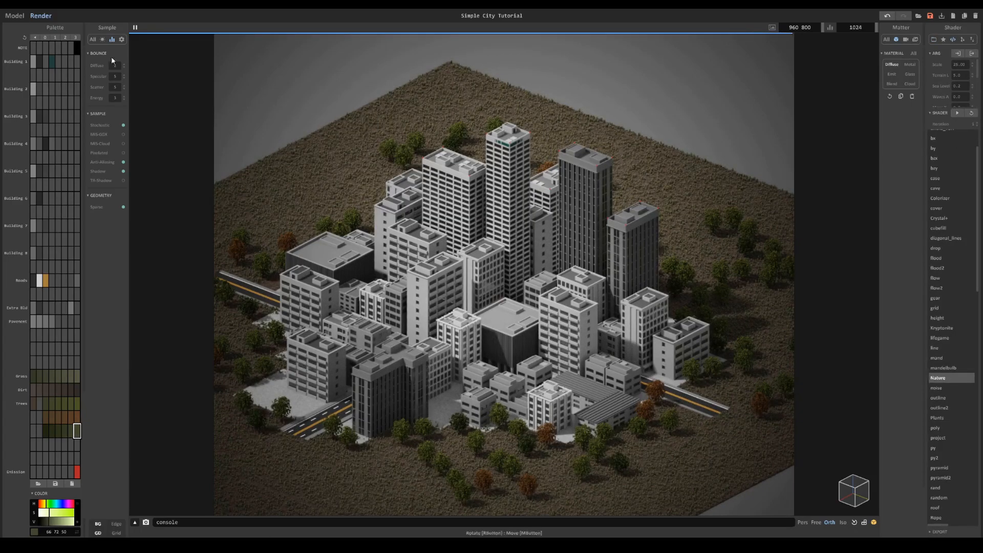
- Add a new empty volume and move it to the free space beside the spare trees
{"action": "left_click", "coordinate": [16, 16]}
{"action": "middle_click_drag", "start_coordinate": [739, 293], "coordinate": [695, 250]}
{"action": "scroll", "coordinate": [695, 250], "scroll_direction": "up", "scroll_amount": 1}
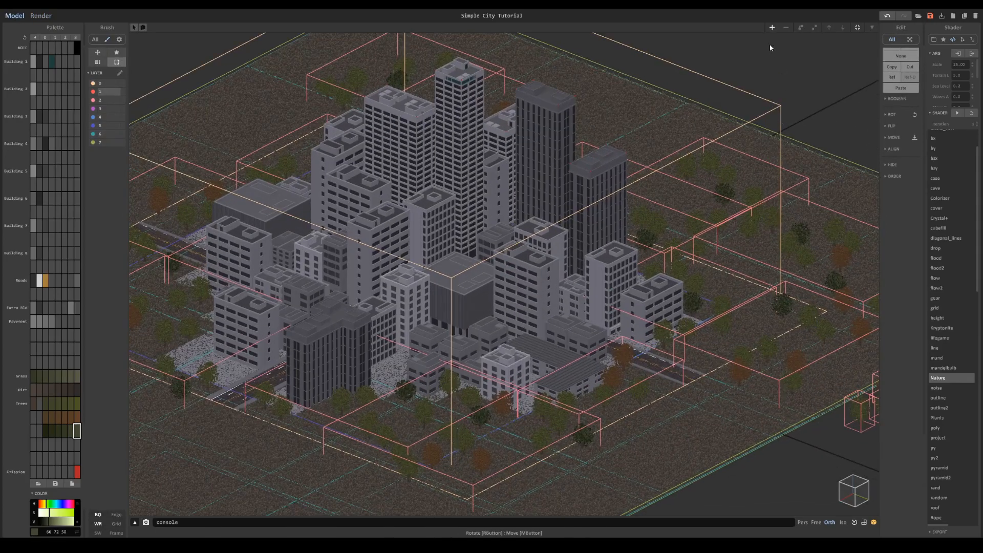
{"action": "left_click", "coordinate": [772, 28]}
{"action": "scroll", "coordinate": [530, 311], "scroll_direction": "down", "scroll_amount": 2}
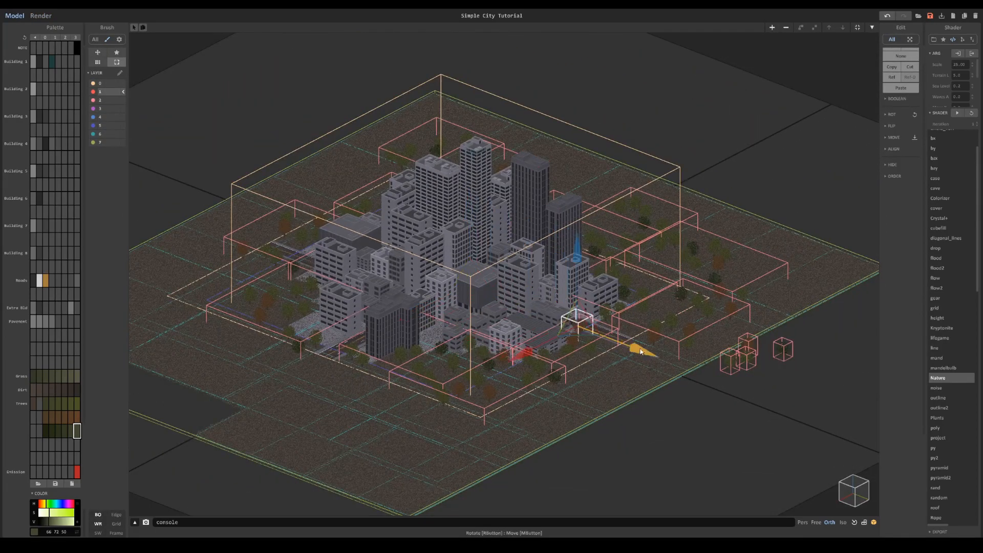
{"action": "scroll", "coordinate": [563, 316], "scroll_direction": "up", "scroll_amount": 2}
{"action": "middle_click_drag", "start_coordinate": [780, 423], "coordinate": [447, 157]}
{"action": "key", "text": "Tab"}
{"action": "scroll", "coordinate": [447, 157], "scroll_direction": "up", "scroll_amount": 1}
{"action": "key", "text": "Tab"}
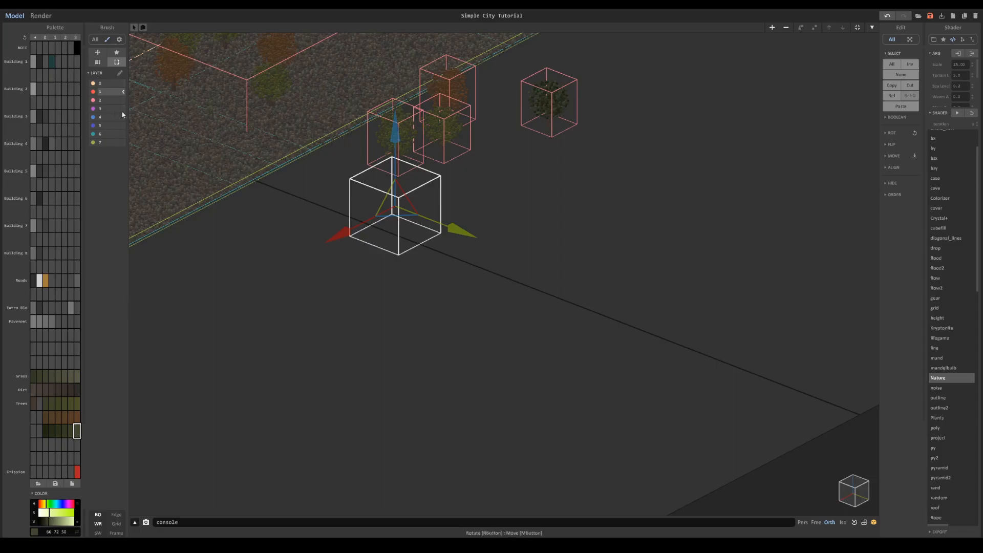
- Put the empty volume on layer 3 and name an unused palette row Street Light
{"action": "middle_click_drag", "start_coordinate": [216, 130], "coordinate": [620, 258]}
{"action": "scroll", "coordinate": [216, 157], "scroll_direction": "down", "scroll_amount": 2}
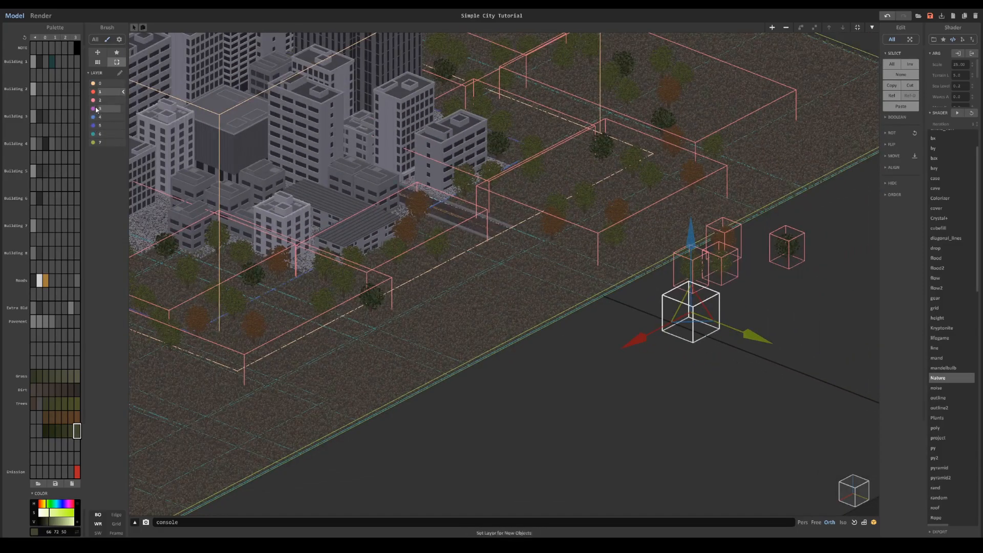
{"action": "middle_click_drag", "start_coordinate": [598, 294], "coordinate": [443, 276]}
{"action": "key", "text": "Tab"}
{"action": "scroll", "coordinate": [522, 294], "scroll_direction": "up", "scroll_amount": 3}
{"action": "middle_click_drag", "start_coordinate": [538, 310], "coordinate": [150, 306]}
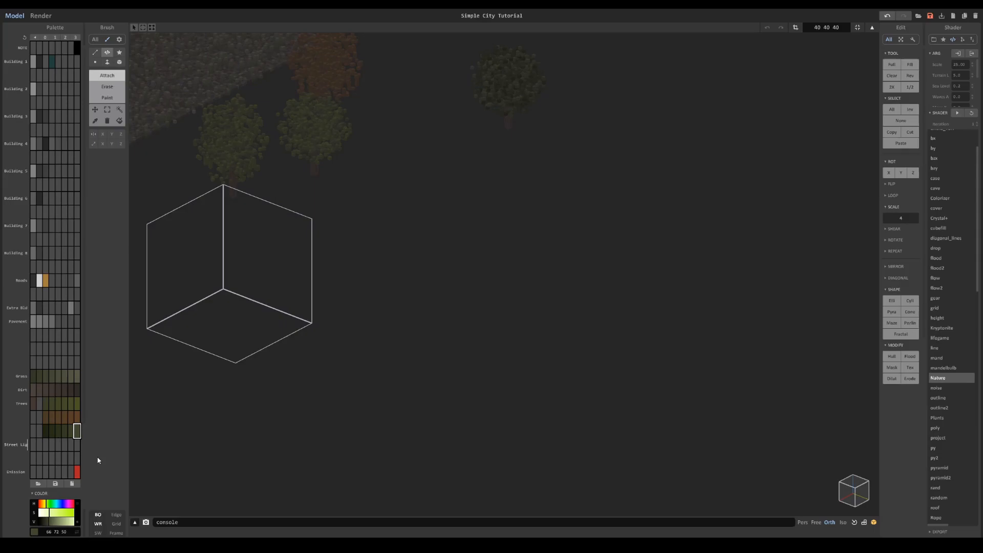
- Build a small grey lamp post with a short overhead arm inside the 40 × 40 × 40 volume
{"action": "middle_click_drag", "start_coordinate": [153, 266], "coordinate": [346, 245]}
{"action": "scroll", "coordinate": [346, 246], "scroll_direction": "up", "scroll_amount": 3}
{"action": "middle_click_drag", "start_coordinate": [427, 258], "coordinate": [453, 224]}
{"action": "scroll", "coordinate": [454, 224], "scroll_direction": "up", "scroll_amount": 3}
{"action": "left_click", "coordinate": [413, 275]}
{"action": "scroll", "coordinate": [413, 275], "scroll_direction": "up", "scroll_amount": 3}
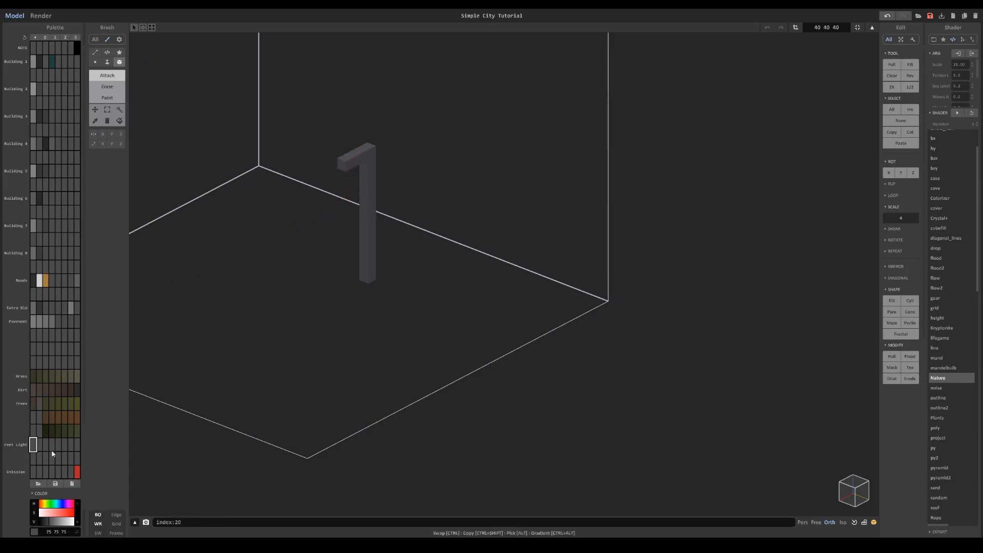
- Switch to the perspective camera and attach light grey (212, 212, 212) emission voxels under the lamp's arm
{"action": "right_click_drag", "start_coordinate": [377, 173], "coordinate": [391, 208]}
{"action": "key", "text": "f"}
{"action": "left_click", "coordinate": [801, 525]}
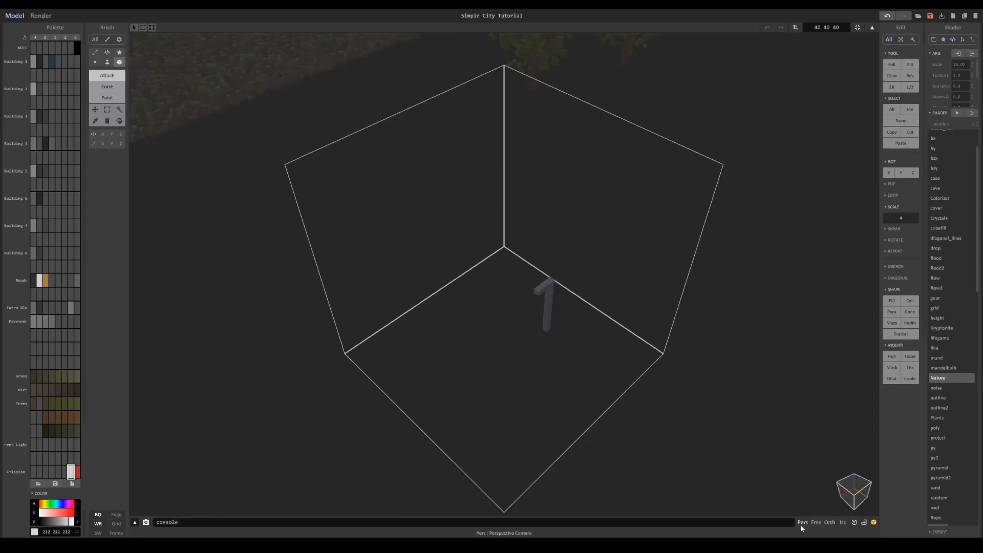
{"action": "right_click_drag", "start_coordinate": [620, 371], "coordinate": [601, 274]}
{"action": "scroll", "coordinate": [593, 330], "scroll_direction": "up", "scroll_amount": 3}
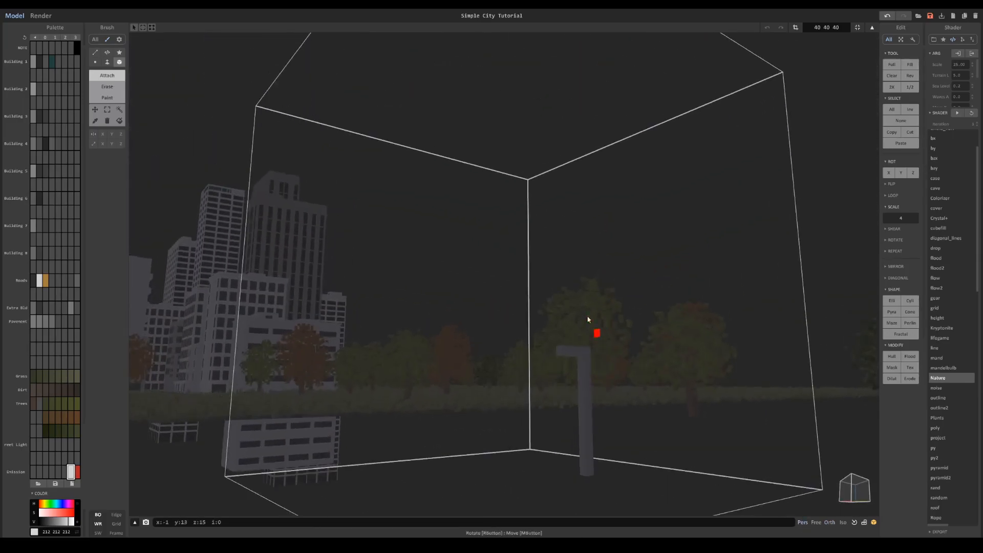
{"action": "middle_click_drag", "start_coordinate": [593, 330], "coordinate": [482, 219]}
{"action": "scroll", "coordinate": [483, 219], "scroll_direction": "up", "scroll_amount": 6}
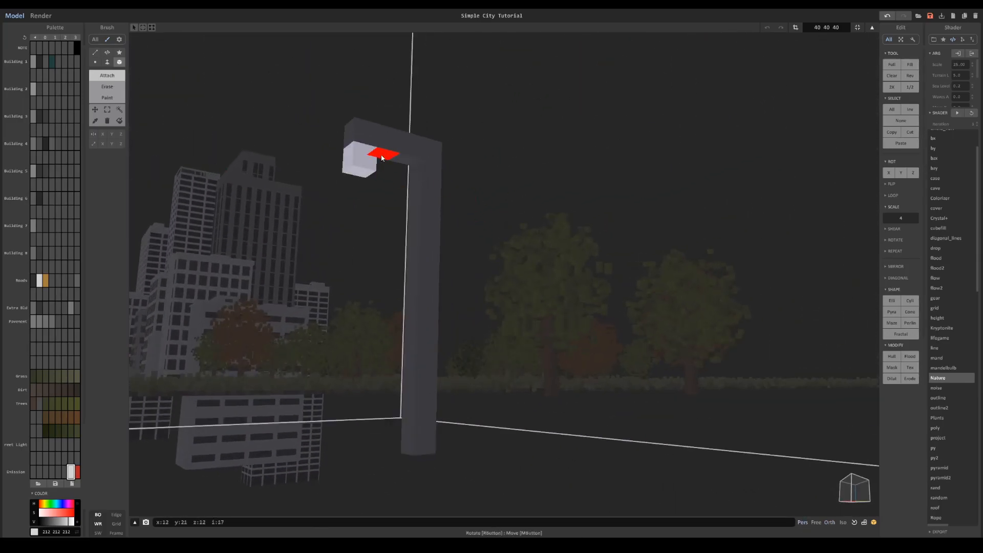
{"action": "scroll", "coordinate": [423, 213], "scroll_direction": "down", "scroll_amount": 8}
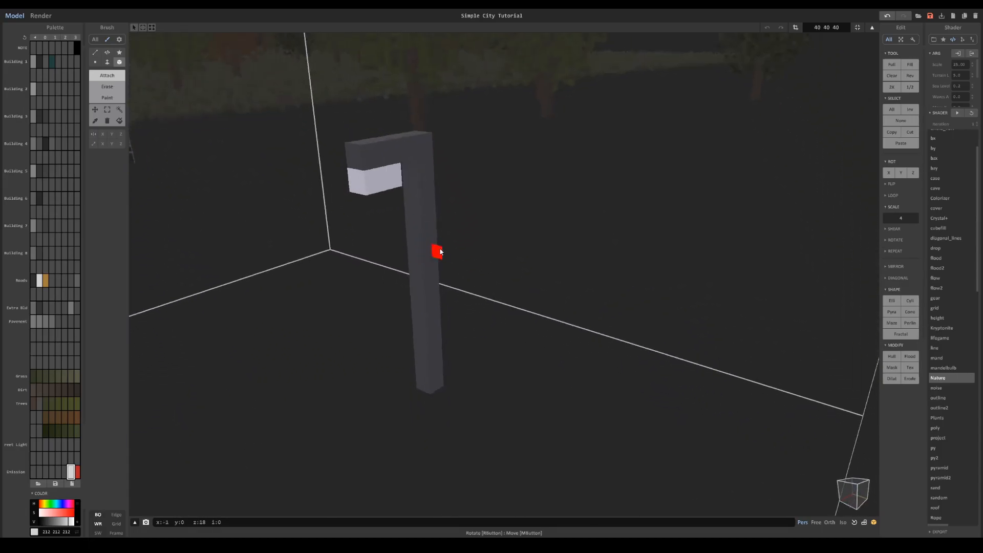
- Fit the volume to the lamp post and move it onto the kerb of the road exit
{"action": "left_click", "coordinate": [856, 27]}
{"action": "key", "text": "Tab"}
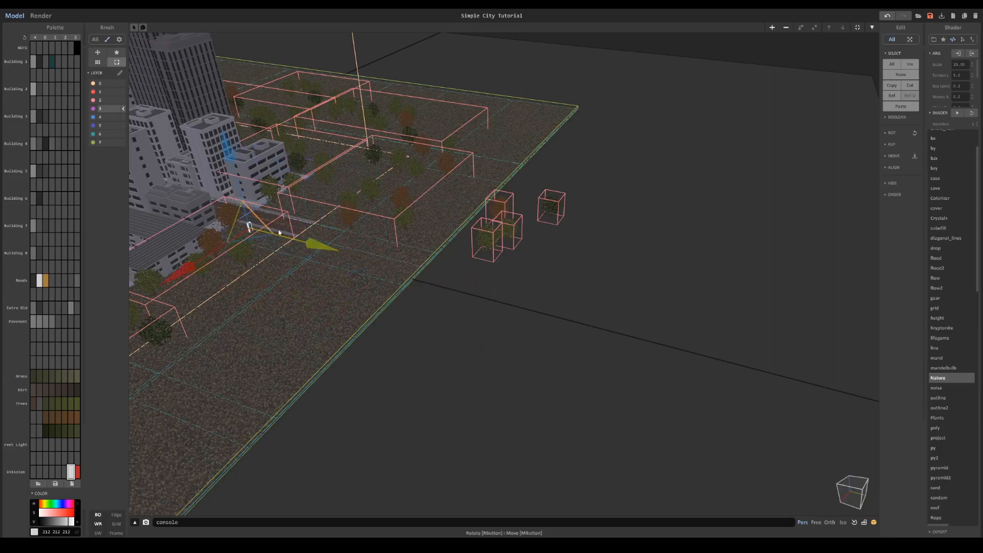
{"action": "middle_click_drag", "start_coordinate": [272, 230], "coordinate": [588, 279]}
{"action": "scroll", "coordinate": [566, 329], "scroll_direction": "up", "scroll_amount": 2}
{"action": "middle_click_drag", "start_coordinate": [566, 329], "coordinate": [447, 345]}
{"action": "scroll", "coordinate": [531, 298], "scroll_direction": "up", "scroll_amount": 8}
{"action": "right_click_drag", "start_coordinate": [531, 298], "coordinate": [461, 271]}
{"action": "scroll", "coordinate": [462, 271], "scroll_direction": "down", "scroll_amount": 7}
{"action": "left_click_drag", "start_coordinate": [459, 285], "coordinate": [689, 273]}
{"action": "mouse_move", "coordinate": [688, 273]}
{"action": "right_mouse_down"}
{"action": "mouse_move", "coordinate": [493, 229]}
{"action": "mouse_move", "coordinate": [531, 231]}
{"action": "right_mouse_up"}
- Clear the small lamp post and enlarge its volume to 10 × 1 × 37
{"action": "key", "text": "Tab"}
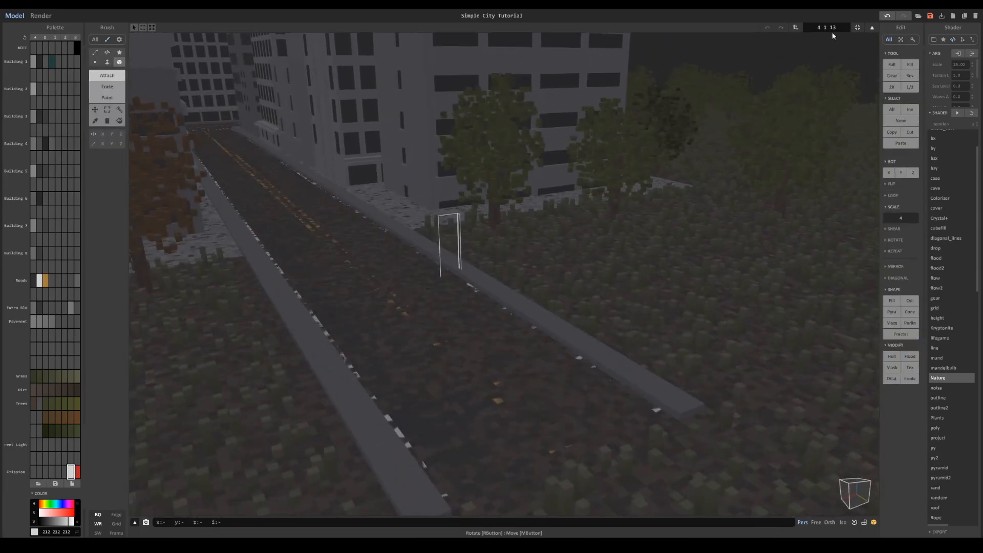
{"action": "key", "text": "Tab"}
{"action": "key", "text": "Tab"}
{"action": "left_click", "coordinate": [794, 28]}
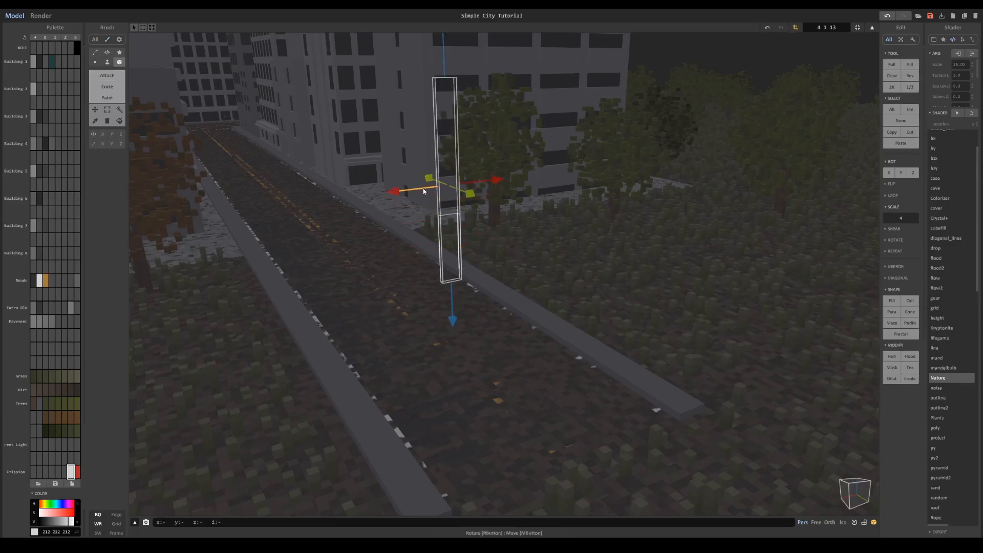
{"action": "left_click_drag", "start_coordinate": [424, 191], "coordinate": [390, 203]}
{"action": "left_click", "coordinate": [795, 27]}
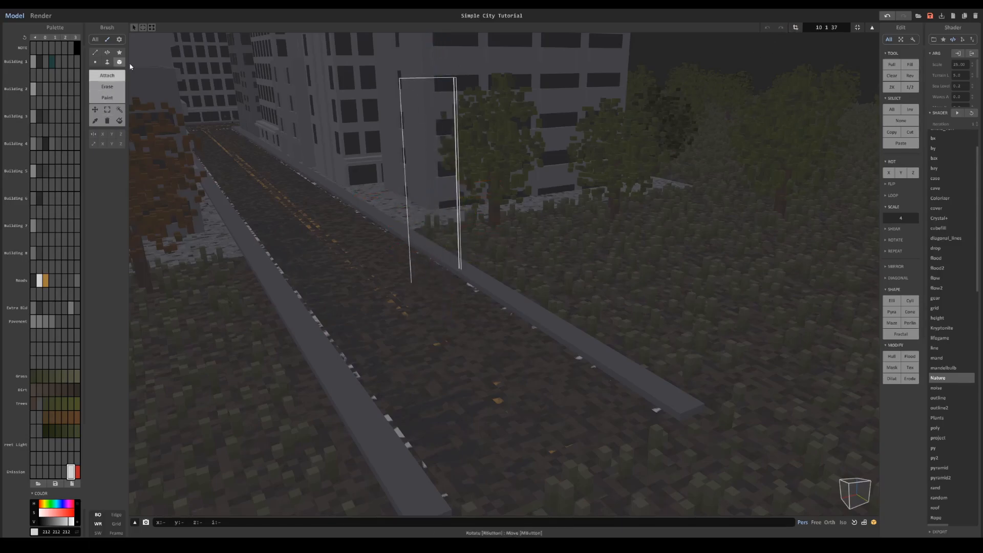
- Build a taller lamp post with an arm over the road in the dark grey (56, 56, 56) Street Light colour
{"action": "right_click_drag", "start_coordinate": [285, 89], "coordinate": [427, 112]}
{"action": "left_click", "coordinate": [428, 110]}
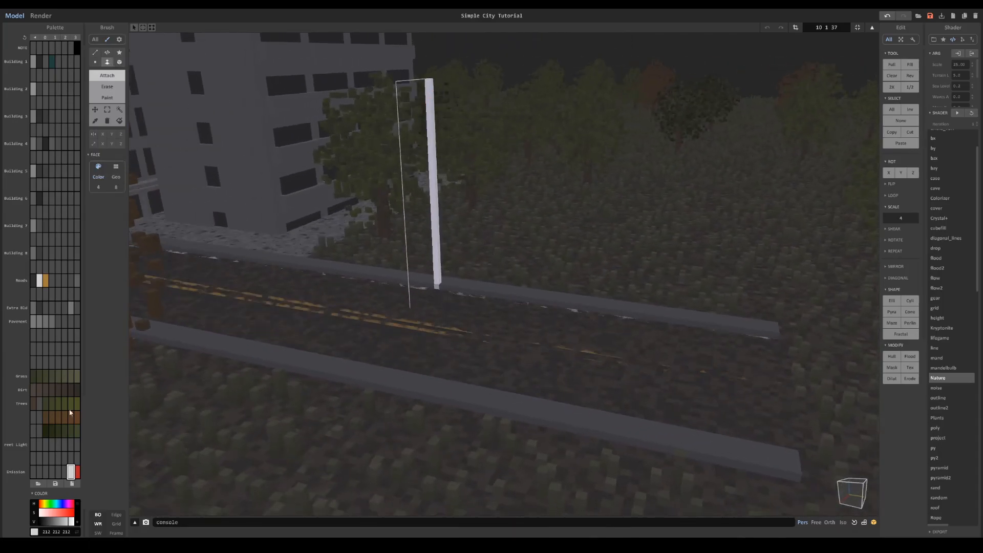
{"action": "key", "text": "ctrl+z"}
{"action": "left_click", "coordinate": [33, 448]}
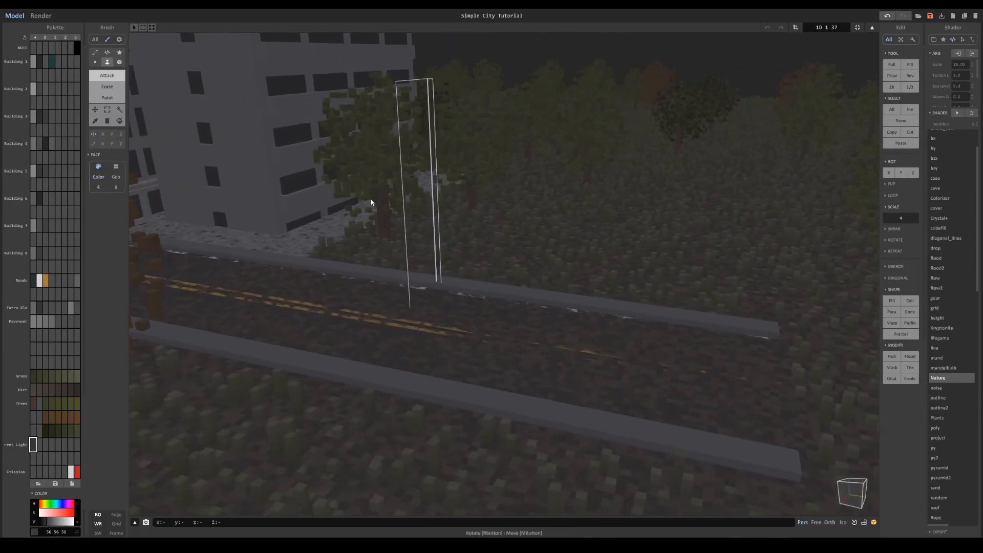
{"action": "right_click_drag", "start_coordinate": [421, 97], "coordinate": [157, 87]}
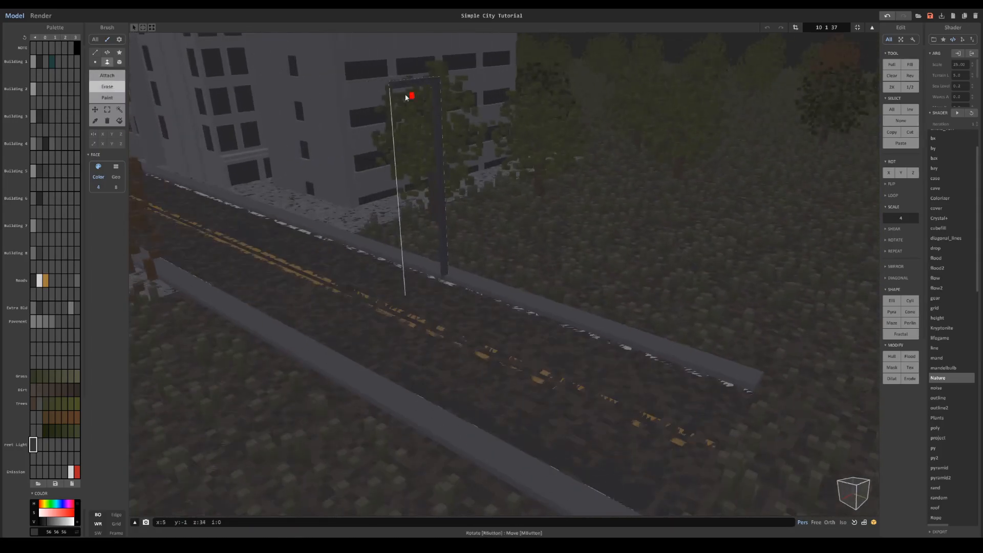
- Attach a strip of light grey (212, 212, 212) emission voxels under the lamp's arm
{"action": "left_click", "coordinate": [71, 470]}
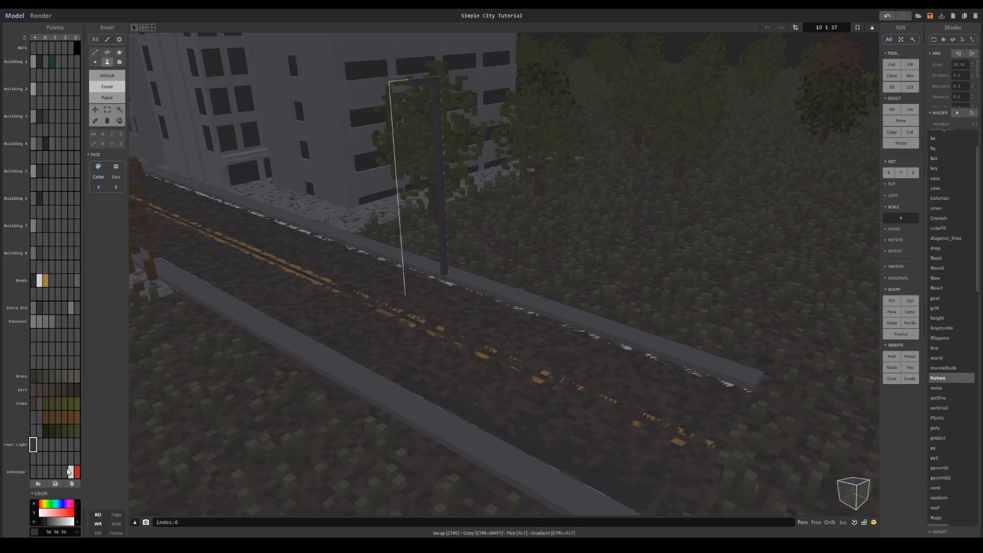
{"action": "left_click", "coordinate": [107, 75]}
{"action": "left_click", "coordinate": [120, 62]}
{"action": "right_click_drag", "start_coordinate": [455, 119], "coordinate": [506, 107]}
{"action": "scroll", "coordinate": [527, 174], "scroll_direction": "up", "scroll_amount": 2}
{"action": "scroll", "coordinate": [506, 77], "scroll_direction": "up", "scroll_amount": 3}
{"action": "left_click_drag", "start_coordinate": [497, 45], "coordinate": [525, 45]}
{"action": "mouse_move", "coordinate": [525, 51]}
{"action": "right_mouse_down"}
{"action": "mouse_move", "coordinate": [532, 171]}
{"action": "mouse_move", "coordinate": [558, 221]}
{"action": "mouse_move", "coordinate": [490, 158]}
{"action": "mouse_move", "coordinate": [461, 150]}
{"action": "right_mouse_up"}
{"action": "scroll", "coordinate": [530, 182], "scroll_direction": "down", "scroll_amount": 3}
{"action": "scroll", "coordinate": [489, 159], "scroll_direction": "up", "scroll_amount": 2}
{"action": "scroll", "coordinate": [461, 149], "scroll_direction": "up", "scroll_amount": 4}
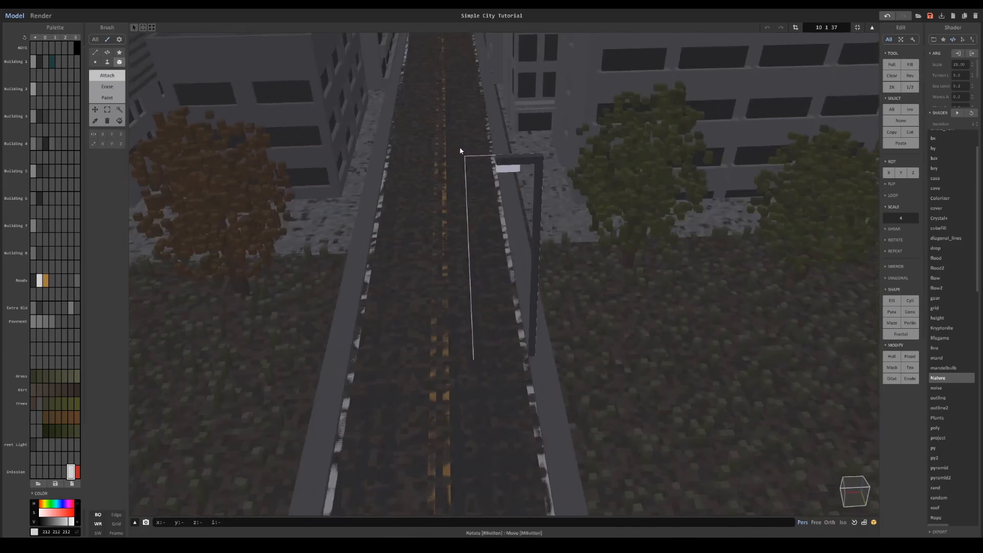
- Extend the arm and its light strip out to the road-side edge of the volume
{"action": "left_click", "coordinate": [111, 88]}
{"action": "scroll", "coordinate": [570, 184], "scroll_direction": "down", "scroll_amount": 3}
{"action": "mouse_move", "coordinate": [570, 183]}
{"action": "right_mouse_down"}
{"action": "mouse_move", "coordinate": [558, 174]}
{"action": "mouse_move", "coordinate": [563, 180]}
{"action": "right_mouse_up"}
{"action": "scroll", "coordinate": [563, 179], "scroll_direction": "up", "scroll_amount": 3}
{"action": "left_click", "coordinate": [106, 75]}
{"action": "left_click", "coordinate": [108, 63]}
{"action": "right_click_drag", "start_coordinate": [460, 166], "coordinate": [510, 145]}
{"action": "scroll", "coordinate": [511, 145], "scroll_direction": "up", "scroll_amount": 3}
{"action": "left_click", "coordinate": [499, 137], "text": "alt"}
{"action": "left_click", "coordinate": [499, 144], "text": "alt"}
{"action": "left_click_drag", "start_coordinate": [497, 145], "coordinate": [477, 148]}
{"action": "right_click_drag", "start_coordinate": [477, 148], "coordinate": [310, 131]}
- Erase the light voxels nearest the post, keeping the light at the arm's outer end
{"action": "left_click", "coordinate": [108, 86]}
{"action": "left_click_drag", "start_coordinate": [517, 143], "coordinate": [506, 146]}
{"action": "key", "text": "ctrl+z"}
{"action": "left_click", "coordinate": [506, 145]}
{"action": "mouse_move", "coordinate": [505, 145]}
{"action": "right_mouse_down"}
{"action": "mouse_move", "coordinate": [673, 177]}
{"action": "mouse_move", "coordinate": [681, 202]}
{"action": "right_mouse_up"}
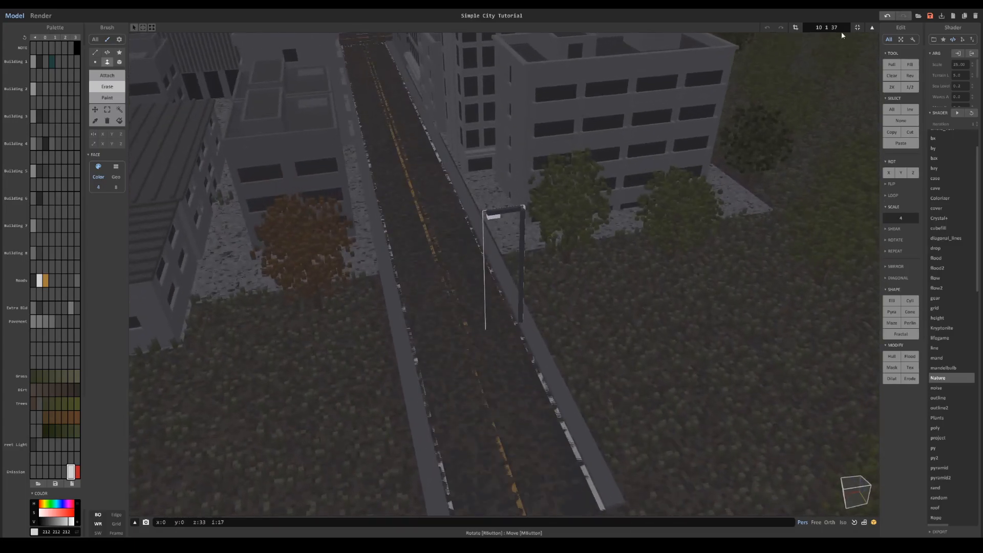
- Copy the finished street light farther along the road, and place another copy on the road's opposite side
{"action": "scroll", "coordinate": [727, 118], "scroll_direction": "down", "scroll_amount": 5}
{"action": "right_click_drag", "start_coordinate": [727, 117], "coordinate": [507, 333]}
{"action": "key", "text": "Tab"}
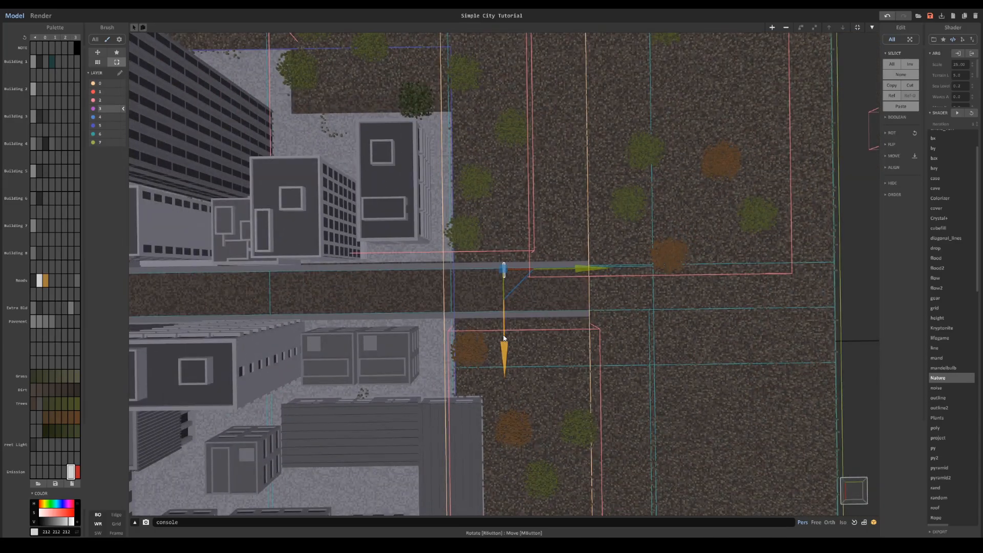
{"action": "left_click_drag", "start_coordinate": [584, 269], "coordinate": [349, 270], "text": "ctrl"}
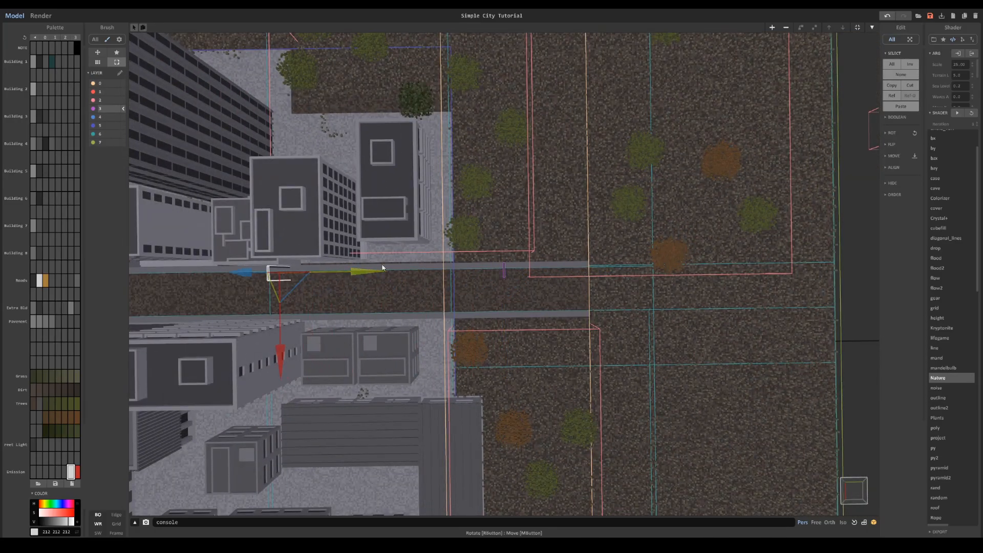
{"action": "middle_click_drag", "start_coordinate": [349, 271], "coordinate": [544, 258]}
{"action": "left_click_drag", "start_coordinate": [465, 322], "coordinate": [470, 372], "text": "ctrl"}
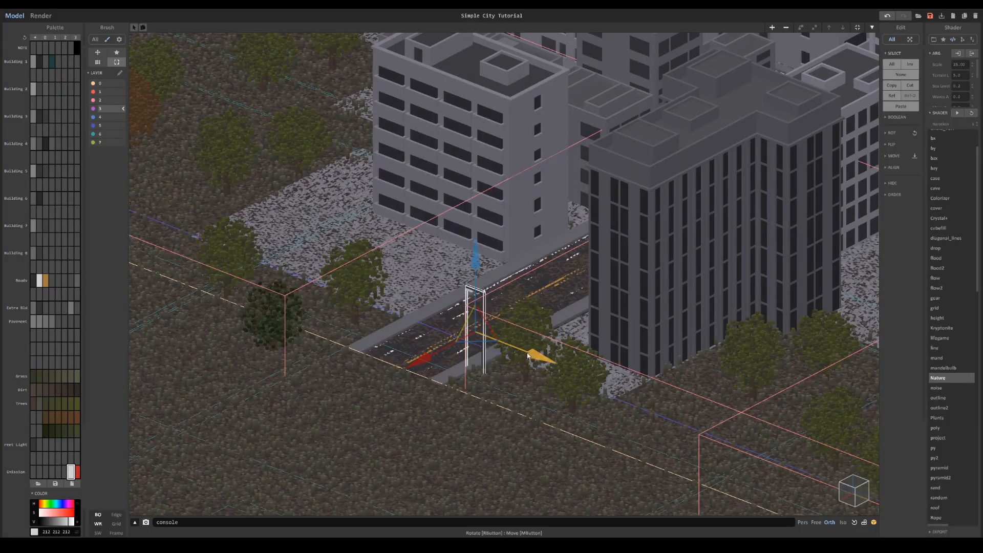
- Place further street light copies along both sides of the road near its far end beyond the pavement
{"action": "right_click_drag", "start_coordinate": [528, 355], "coordinate": [554, 410]}
{"action": "middle_click_drag", "start_coordinate": [555, 410], "coordinate": [556, 277]}
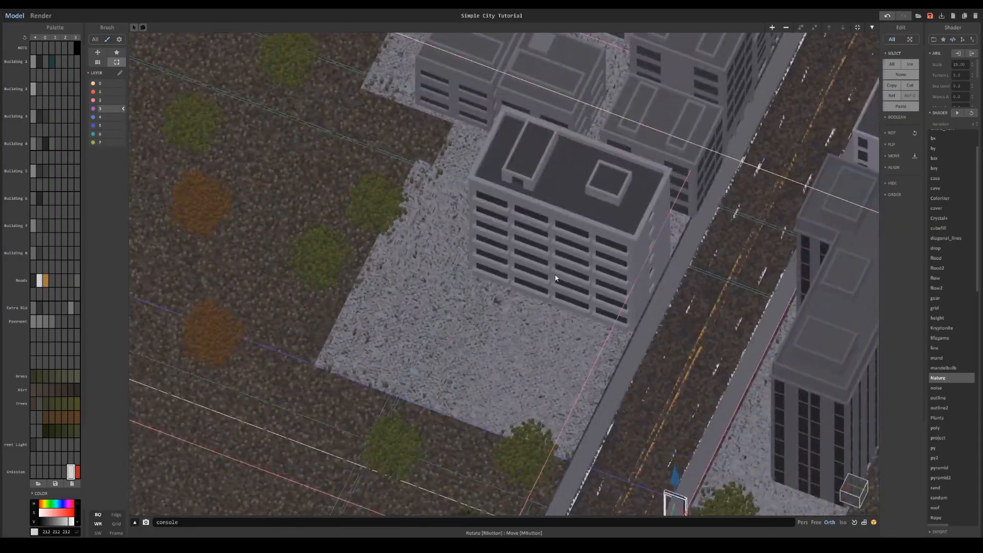
{"action": "key", "text": "f"}
{"action": "right_click_drag", "start_coordinate": [638, 362], "coordinate": [610, 355]}
{"action": "left_click_drag", "start_coordinate": [585, 286], "coordinate": [417, 268]}
{"action": "scroll", "coordinate": [527, 286], "scroll_direction": "down", "scroll_amount": 7}
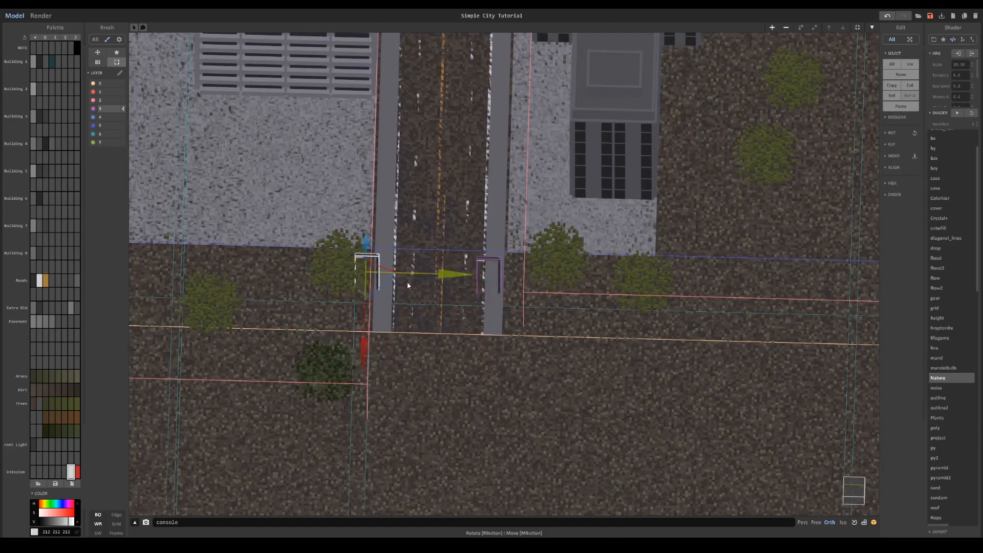
{"action": "middle_click_drag", "start_coordinate": [365, 336], "coordinate": [372, 404]}
{"action": "left_click_drag", "start_coordinate": [372, 404], "coordinate": [380, 195]}
- Render the city and set the dark grey Street Light colour's material to Metal
{"action": "left_click", "coordinate": [44, 16]}
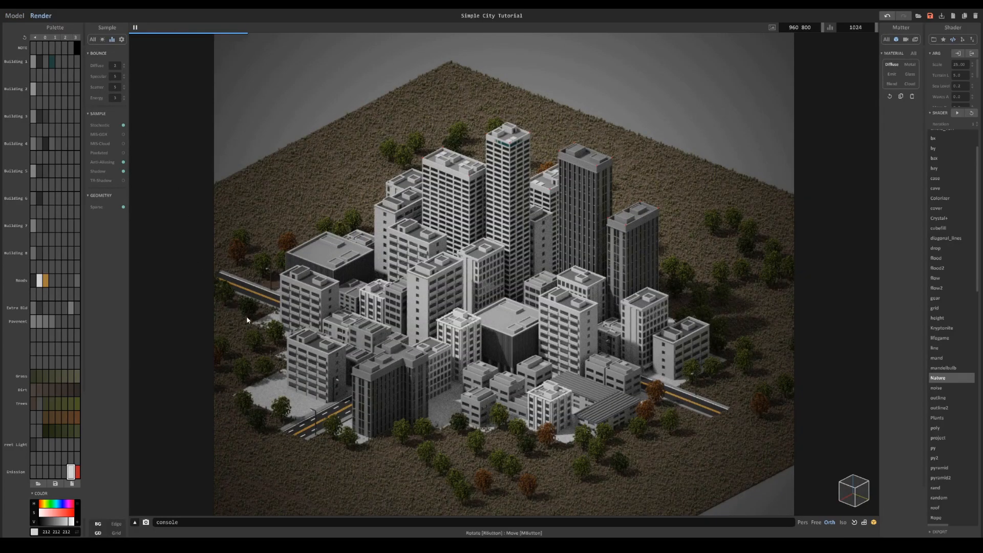
{"action": "left_click", "coordinate": [34, 444]}
{"action": "left_click", "coordinate": [910, 65]}
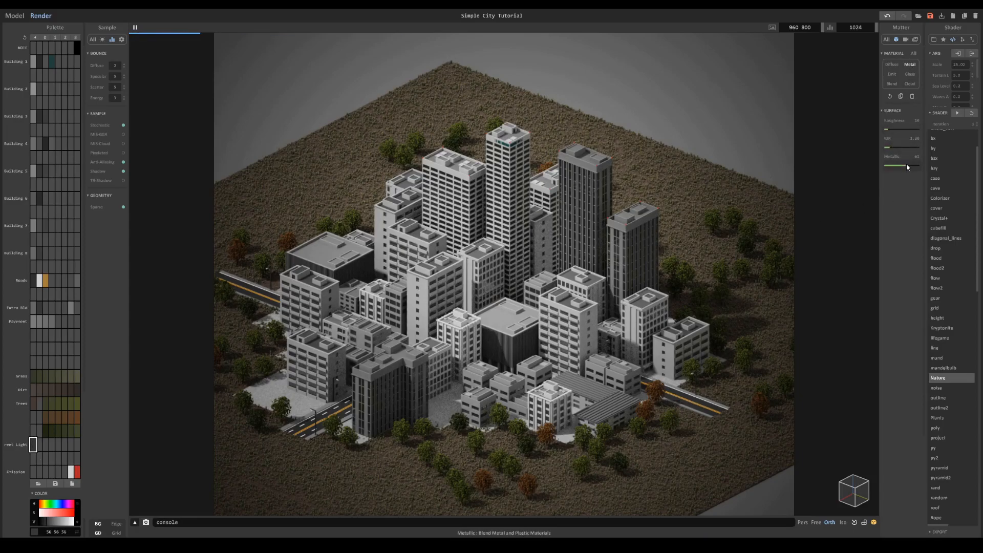
- Give the light grey Emission colour the Emit material and raise its power to the second level
{"action": "left_click", "coordinate": [71, 471]}
{"action": "left_click", "coordinate": [892, 75]}
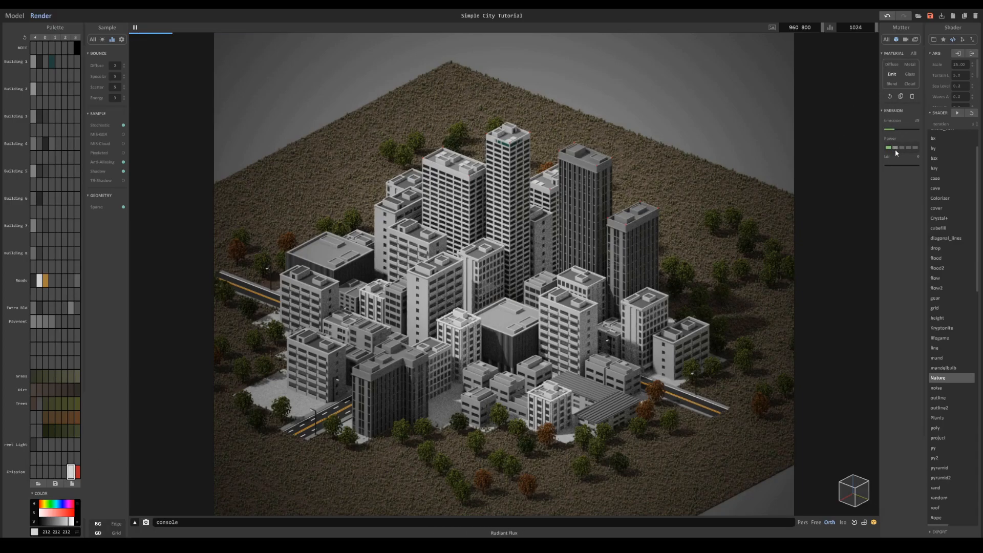
{"action": "left_click", "coordinate": [905, 39]}
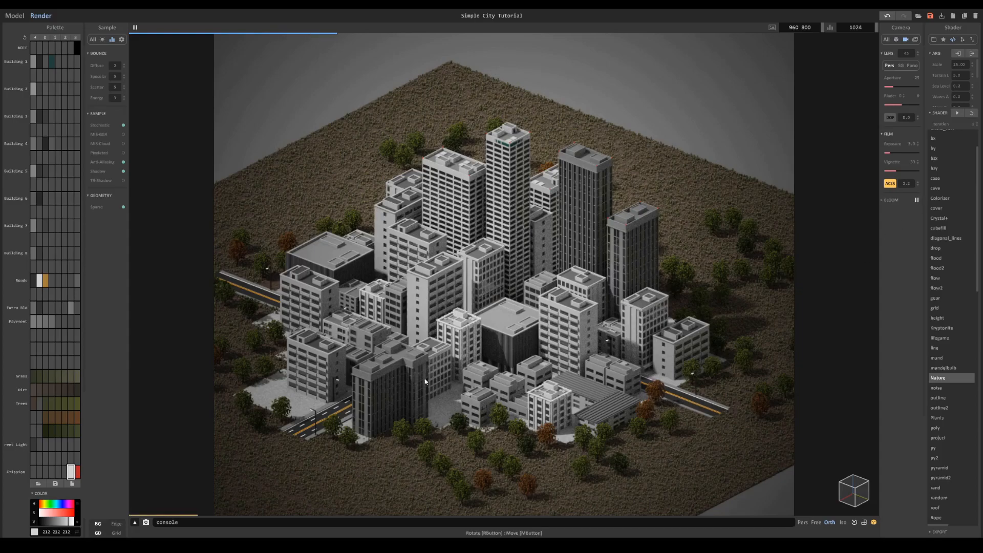
{"action": "left_click", "coordinate": [896, 40]}
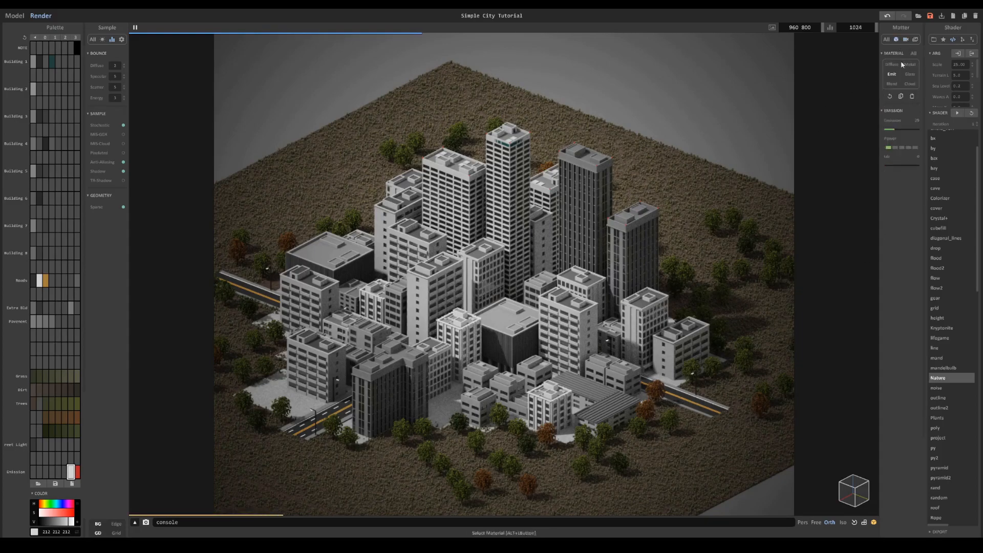
{"action": "left_click", "coordinate": [898, 148]}
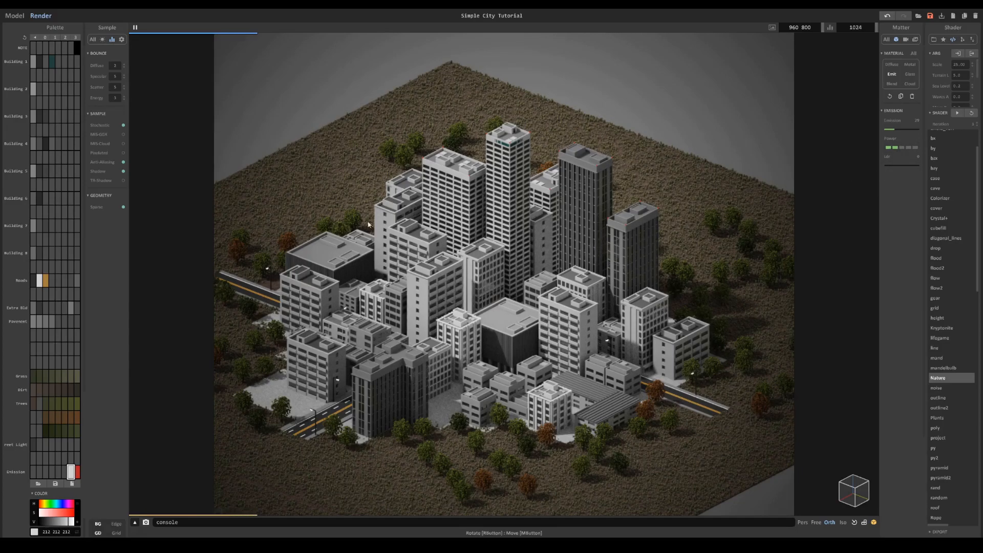
- Enable the MIS-GGX, MIS-Cloud and TR-Shadow sampling options and set the light grey Emission colour's material to Diffuse
{"action": "left_click", "coordinate": [123, 143]}
{"action": "left_click", "coordinate": [905, 39]}
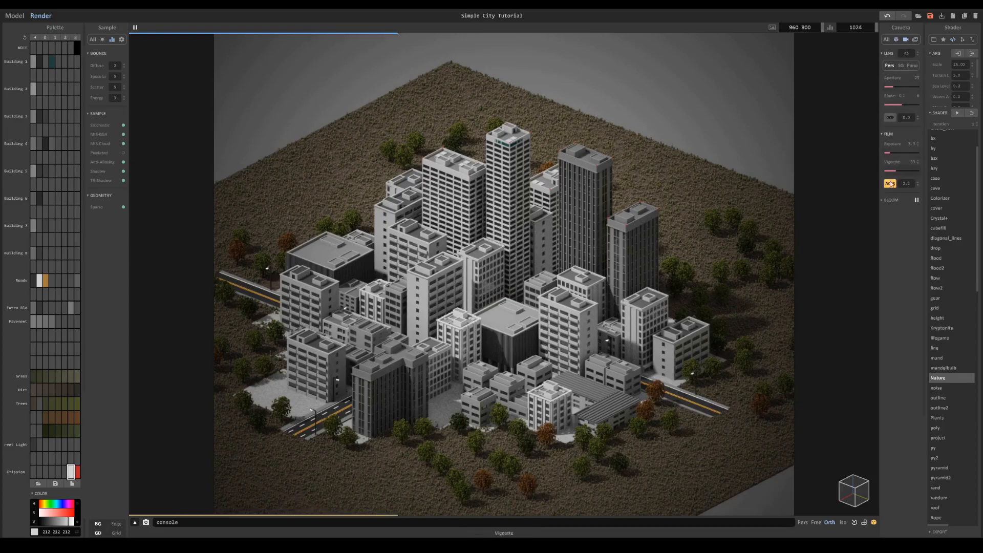
{"action": "left_click", "coordinate": [889, 200]}
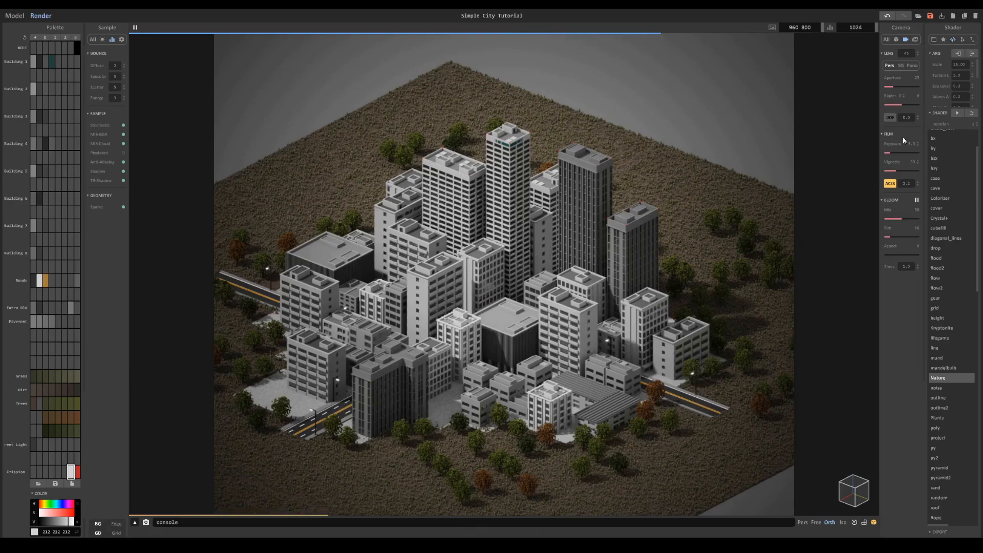
{"action": "left_click", "coordinate": [897, 41]}
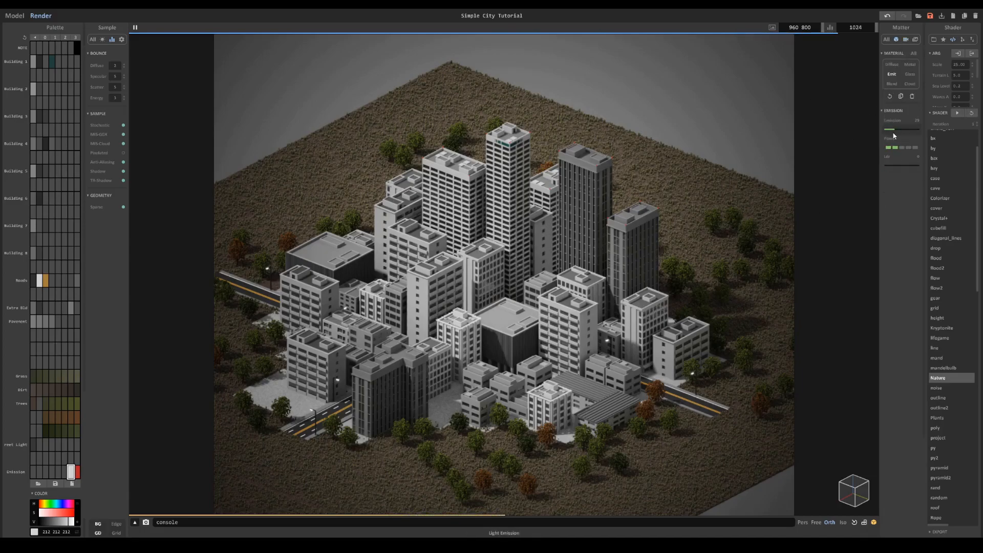
{"action": "left_click", "coordinate": [892, 65]}
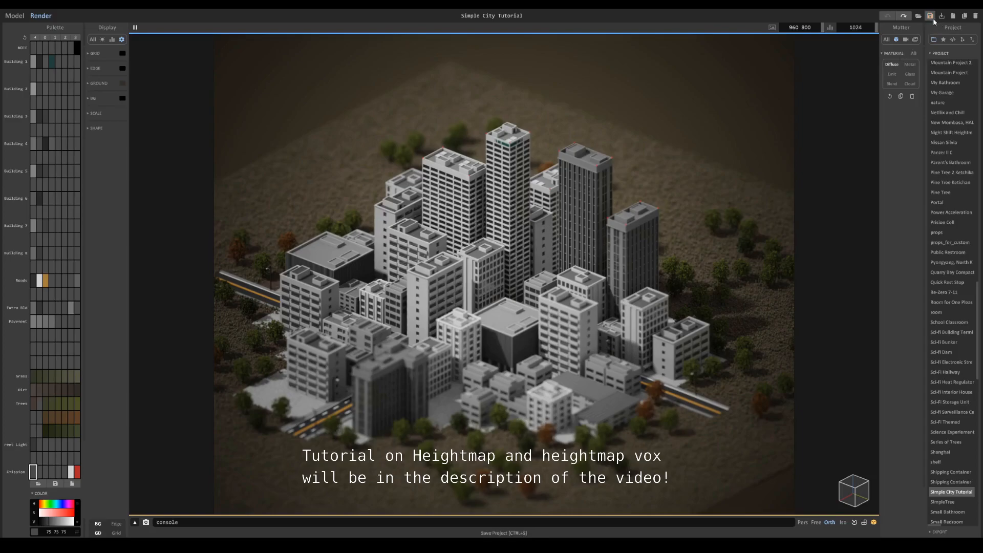
- Open the Easy Terrain Tutorial project from the project list
{"action": "scroll", "coordinate": [949, 470], "scroll_direction": "down", "scroll_amount": 11}
{"action": "scroll", "coordinate": [950, 458], "scroll_direction": "up", "scroll_amount": 20}
{"action": "left_click_drag", "start_coordinate": [980, 327], "coordinate": [978, 186]}
{"action": "scroll", "coordinate": [962, 105], "scroll_direction": "up", "scroll_amount": 3}
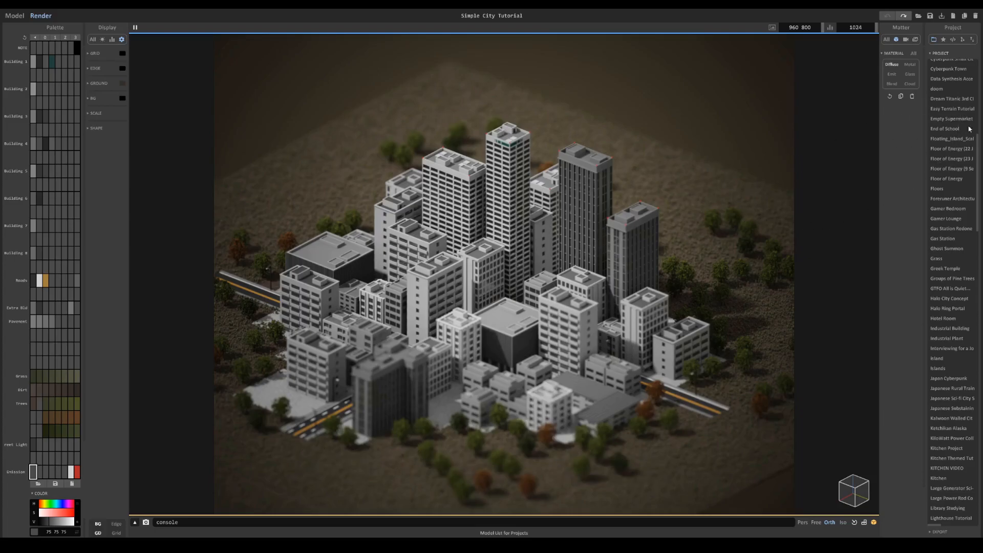
{"action": "left_click", "coordinate": [951, 109]}
{"action": "right_click_drag", "start_coordinate": [459, 265], "coordinate": [413, 249]}
{"action": "scroll", "coordinate": [408, 268], "scroll_direction": "down", "scroll_amount": 1}
{"action": "scroll", "coordinate": [413, 249], "scroll_direction": "down", "scroll_amount": 2}
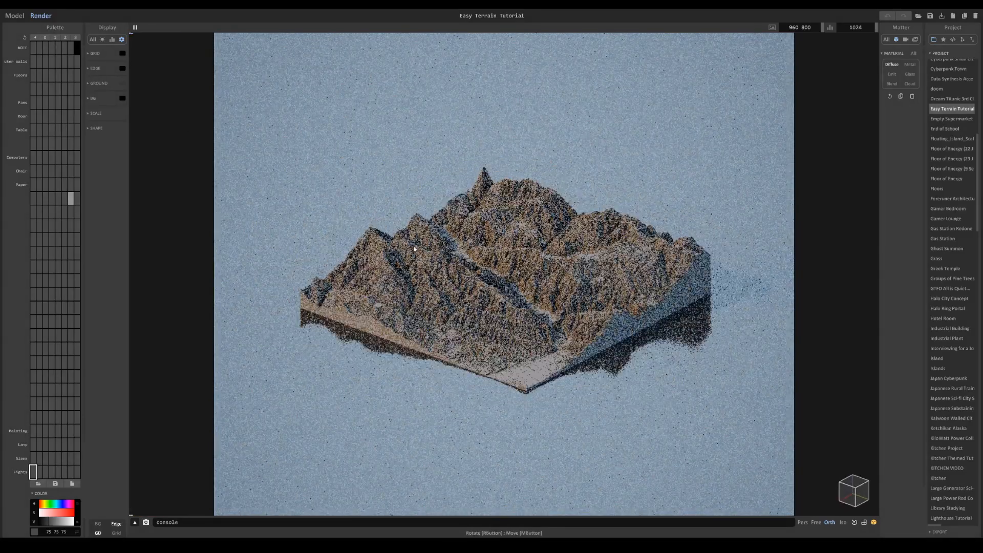
{"action": "scroll", "coordinate": [414, 249], "scroll_direction": "up", "scroll_amount": 3}
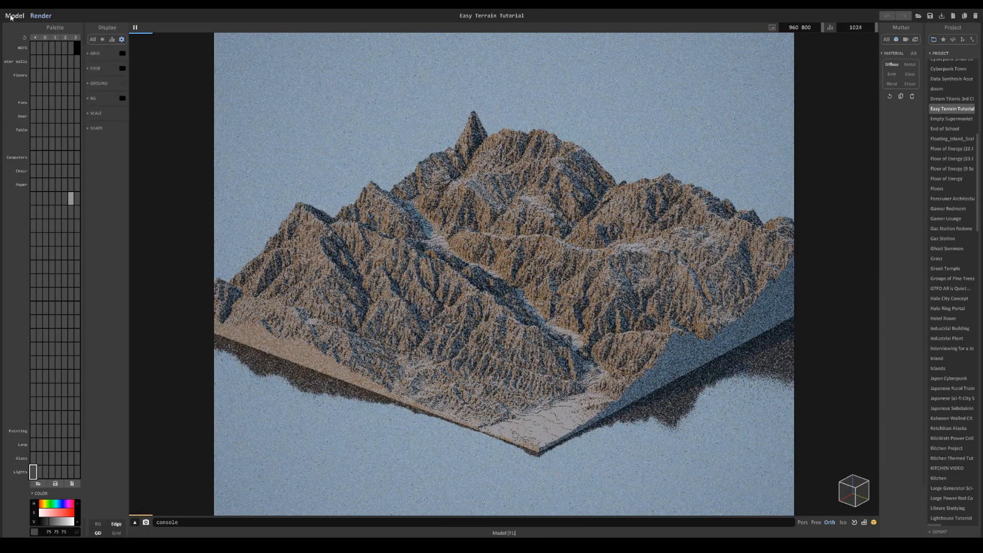
- Switch to modelling and select a terrain block at the low front corner
{"action": "key", "text": "F1"}
{"action": "left_click", "coordinate": [591, 373]}
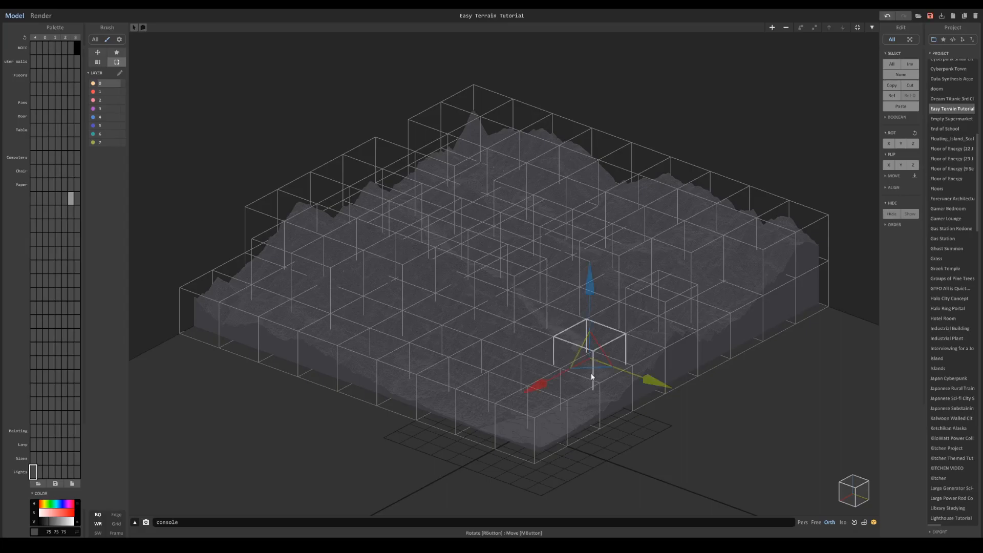
{"action": "scroll", "coordinate": [619, 371], "scroll_direction": "up", "scroll_amount": 2}
{"action": "right_click_drag", "start_coordinate": [622, 331], "coordinate": [576, 383]}
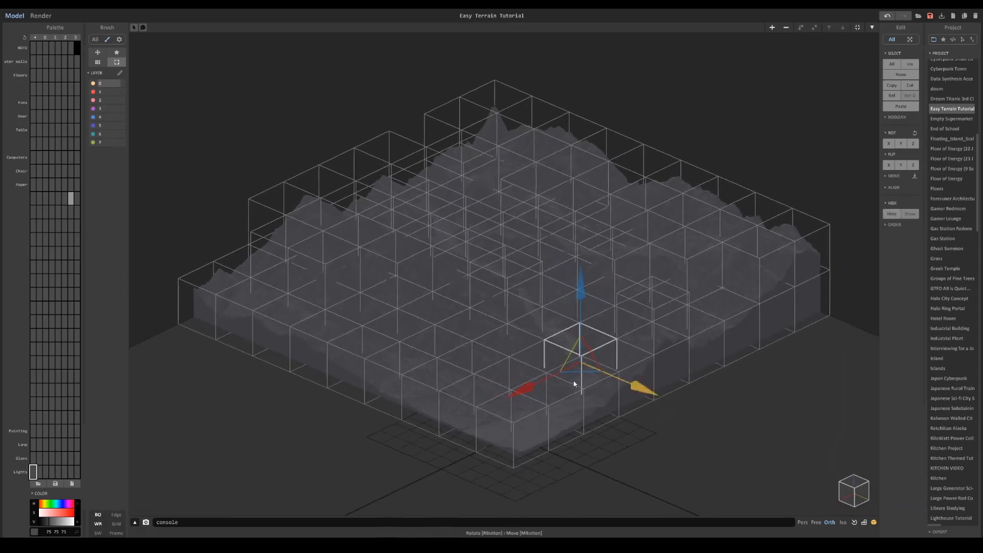
{"action": "left_click", "coordinate": [518, 432]}
{"action": "right_click_drag", "start_coordinate": [518, 432], "coordinate": [509, 453]}
{"action": "middle_click_drag", "start_coordinate": [509, 453], "coordinate": [520, 286]}
{"action": "scroll", "coordinate": [520, 285], "scroll_direction": "up", "scroll_amount": 3}
{"action": "left_click_drag", "start_coordinate": [530, 426], "coordinate": [627, 245]}
{"action": "left_click", "coordinate": [618, 285], "text": "shift"}
{"action": "right_click_drag", "start_coordinate": [609, 285], "coordinate": [588, 297]}
{"action": "key", "text": "ctrl+z"}
- Add the neighbouring low blocks at the terrain's front corner to the selection, forming a three-by-five patch
{"action": "left_click", "coordinate": [567, 298], "text": "shift"}
{"action": "left_click", "coordinate": [572, 349], "text": "shift"}
{"action": "left_click", "coordinate": [532, 364], "text": "shift"}
{"action": "left_click", "coordinate": [494, 314], "text": "shift"}
{"action": "left_click", "coordinate": [446, 357], "text": "shift"}
{"action": "left_click", "coordinate": [383, 385], "text": "shift"}
{"action": "left_click", "coordinate": [437, 384], "text": "shift"}
{"action": "left_click", "coordinate": [384, 405], "text": "shift"}
{"action": "scroll", "coordinate": [467, 349], "scroll_direction": "down", "scroll_amount": 4}
{"action": "right_click_drag", "start_coordinate": [468, 349], "coordinate": [530, 201]}
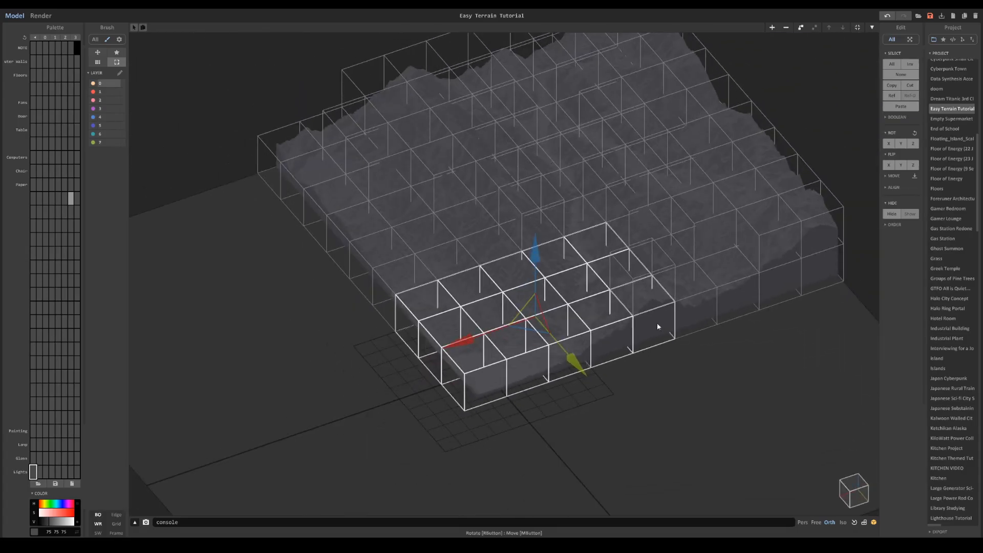
- Try pulling the selected patch out of the terrain to inspect its shape, and undo the move
{"action": "middle_click_drag", "start_coordinate": [588, 192], "coordinate": [529, 233]}
{"action": "scroll", "coordinate": [529, 233], "scroll_direction": "up", "scroll_amount": 3}
{"action": "right_click_drag", "start_coordinate": [529, 232], "coordinate": [541, 194]}
{"action": "right_click_drag", "start_coordinate": [569, 317], "coordinate": [706, 355]}
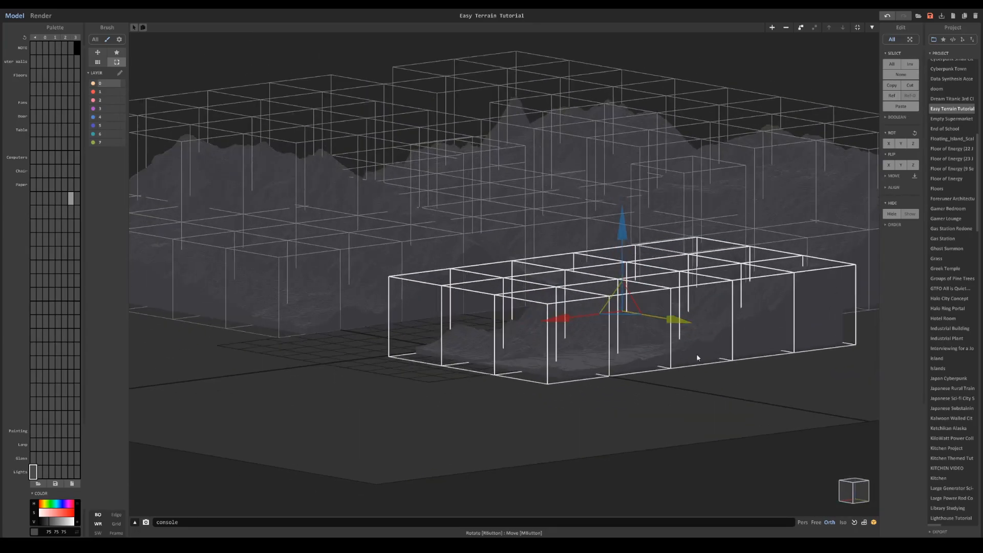
{"action": "right_click_drag", "start_coordinate": [580, 362], "coordinate": [653, 396]}
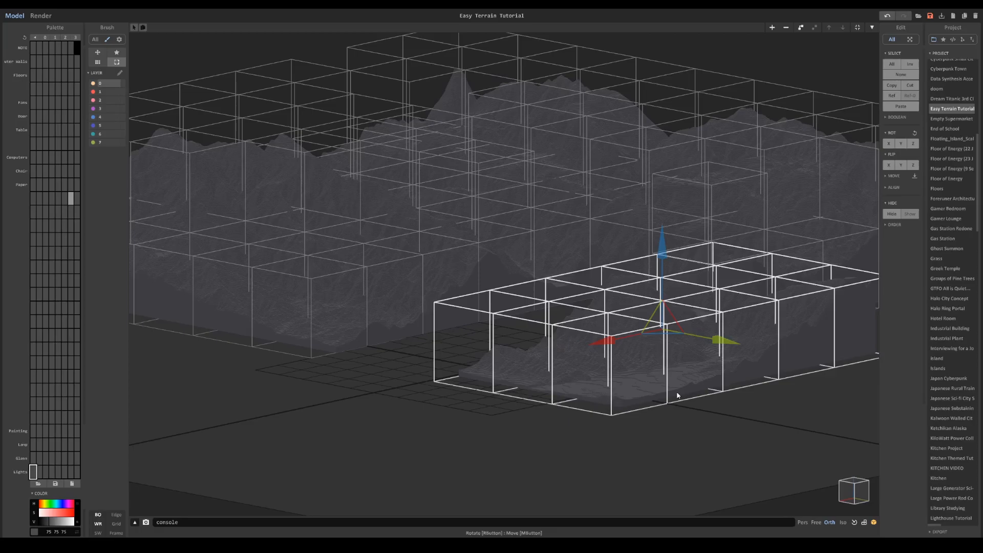
{"action": "right_click_drag", "start_coordinate": [631, 286], "coordinate": [570, 327]}
{"action": "key", "text": "ctrl+z"}
- Extend the selection to a four-by-five patch plus the raised block behind it, and copy it
{"action": "right_click_drag", "start_coordinate": [541, 233], "coordinate": [524, 290]}
{"action": "mouse_move", "coordinate": [523, 291]}
{"action": "left_mouse_down"}
{"action": "mouse_move", "coordinate": [476, 287]}
{"action": "mouse_move", "coordinate": [318, 370]}
{"action": "left_mouse_up"}
{"action": "right_click_drag", "start_coordinate": [409, 370], "coordinate": [417, 345]}
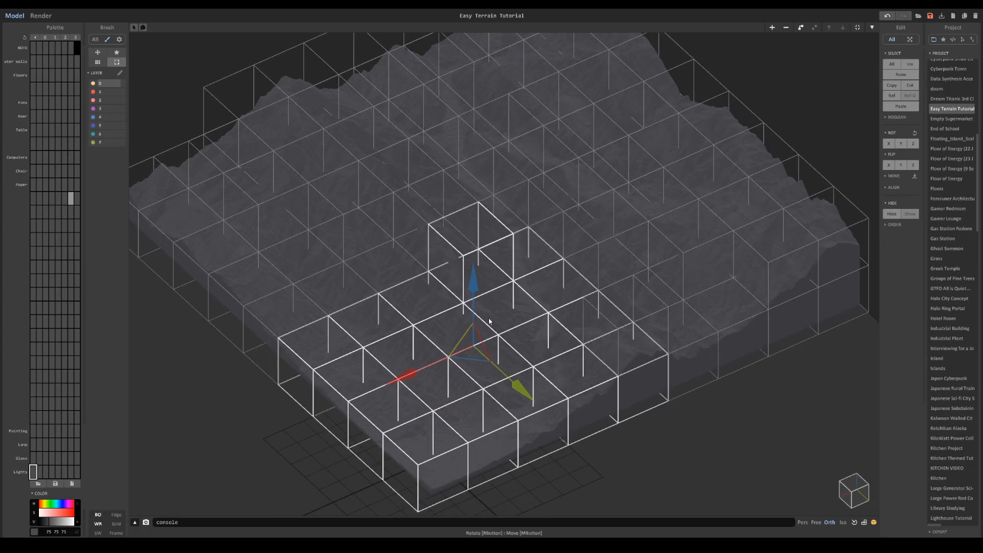
{"action": "left_click_drag", "start_coordinate": [517, 384], "coordinate": [547, 412]}
{"action": "key", "text": "ctrl+z"}
- Reopen the Simple City Tutorial project and paste the copied terrain blocks into the scene
{"action": "scroll", "coordinate": [975, 178], "scroll_direction": "down", "scroll_amount": 3}
{"action": "scroll", "coordinate": [975, 178], "scroll_direction": "down", "scroll_amount": 2}
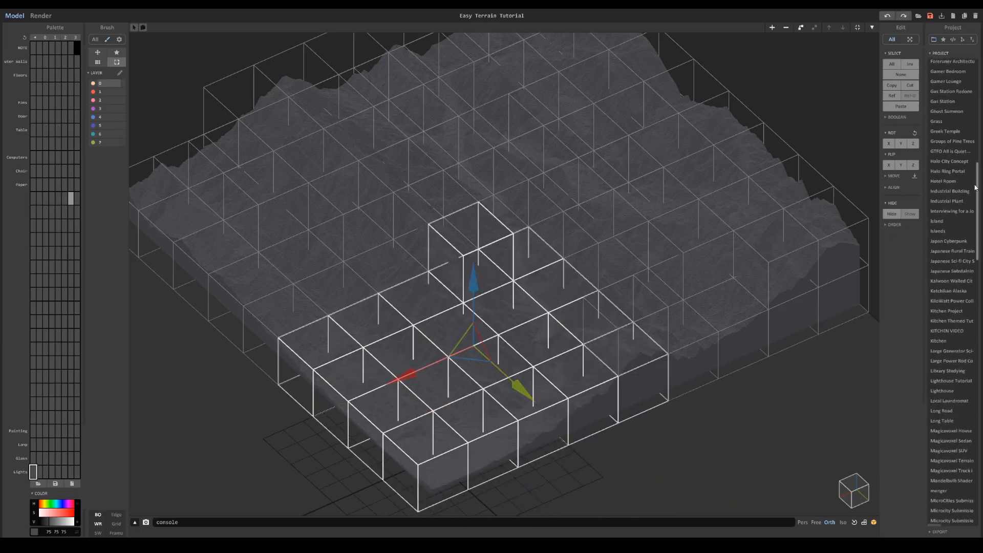
{"action": "left_click_drag", "start_coordinate": [978, 185], "coordinate": [972, 314]}
{"action": "left_click", "coordinate": [950, 319]}
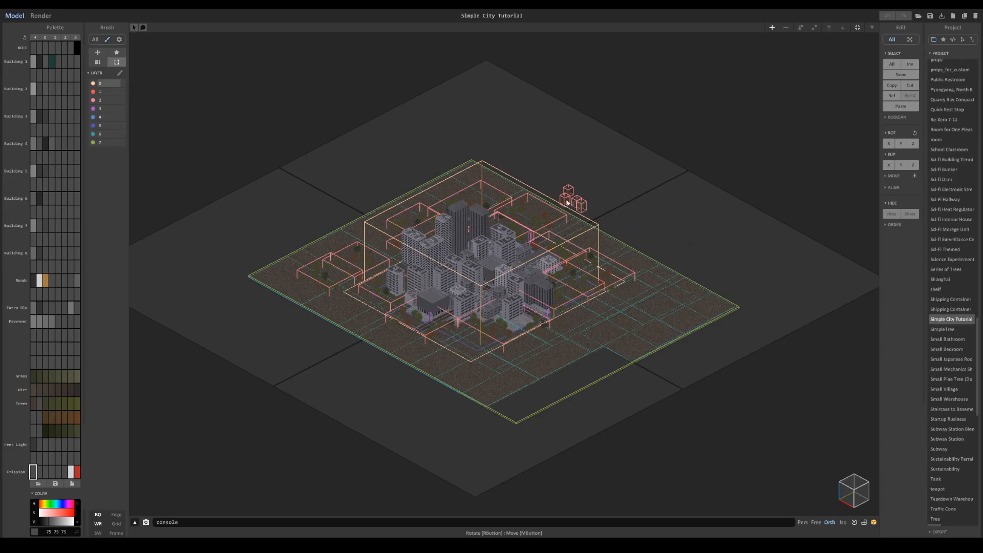
{"action": "right_click_drag", "start_coordinate": [569, 202], "coordinate": [558, 203]}
{"action": "key", "text": "ctrl+v"}
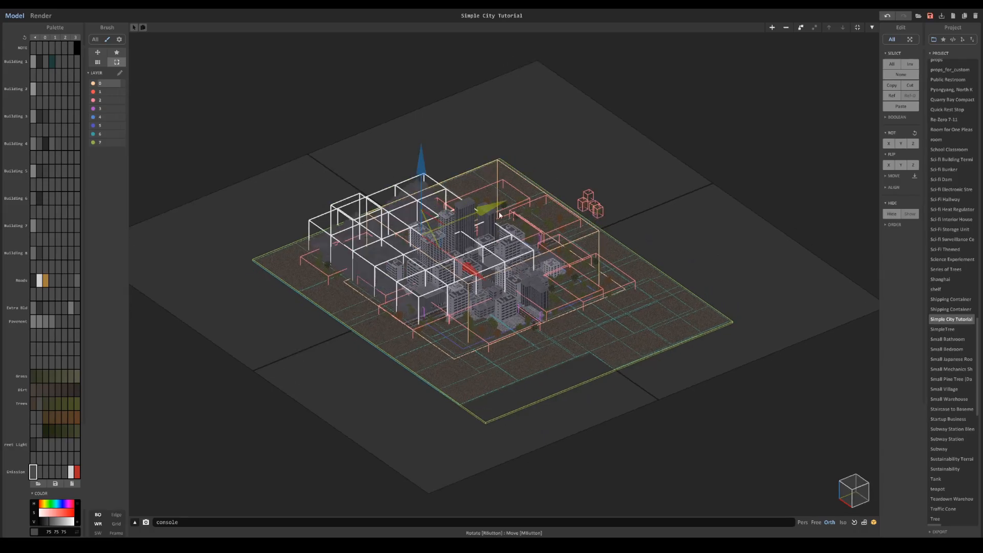
- Move the pasted terrain off the buildings to the far edge of the ground behind the city
{"action": "right_click_drag", "start_coordinate": [500, 215], "coordinate": [452, 230]}
{"action": "scroll", "coordinate": [453, 230], "scroll_direction": "up", "scroll_amount": 3}
{"action": "middle_click_drag", "start_coordinate": [453, 231], "coordinate": [658, 292]}
{"action": "right_click_drag", "start_coordinate": [657, 291], "coordinate": [605, 295]}
{"action": "left_click_drag", "start_coordinate": [698, 290], "coordinate": [584, 281]}
{"action": "scroll", "coordinate": [588, 273], "scroll_direction": "up", "scroll_amount": 2}
{"action": "scroll", "coordinate": [589, 276], "scroll_direction": "up", "scroll_amount": 3}
{"action": "right_click_drag", "start_coordinate": [590, 277], "coordinate": [503, 242]}
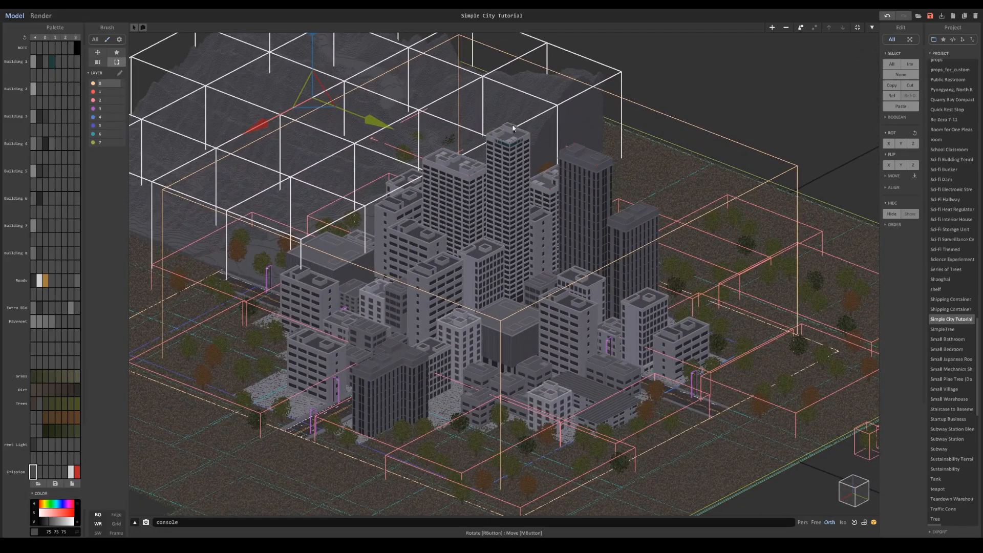
- Reposition the terrain so it sits centred beyond the ground's back corner behind the tallest towers
{"action": "middle_click_drag", "start_coordinate": [514, 128], "coordinate": [554, 279]}
{"action": "scroll", "coordinate": [554, 279], "scroll_direction": "down", "scroll_amount": 5}
{"action": "left_click_drag", "start_coordinate": [377, 270], "coordinate": [503, 167]}
{"action": "left_click_drag", "start_coordinate": [561, 130], "coordinate": [565, 135]}
{"action": "left_click_drag", "start_coordinate": [619, 197], "coordinate": [587, 186]}
{"action": "left_click_drag", "start_coordinate": [493, 185], "coordinate": [475, 195]}
{"action": "scroll", "coordinate": [505, 269], "scroll_direction": "up", "scroll_amount": 3}
{"action": "middle_click_drag", "start_coordinate": [506, 270], "coordinate": [432, 75]}
{"action": "scroll", "coordinate": [435, 79], "scroll_direction": "up", "scroll_amount": 2}
{"action": "middle_click_drag", "start_coordinate": [395, 38], "coordinate": [382, 72]}
{"action": "left_click_drag", "start_coordinate": [396, 62], "coordinate": [386, 67]}
{"action": "left_click_drag", "start_coordinate": [506, 59], "coordinate": [512, 62]}
{"action": "scroll", "coordinate": [518, 77], "scroll_direction": "down", "scroll_amount": 3}
{"action": "middle_click_drag", "start_coordinate": [526, 119], "coordinate": [550, 164]}
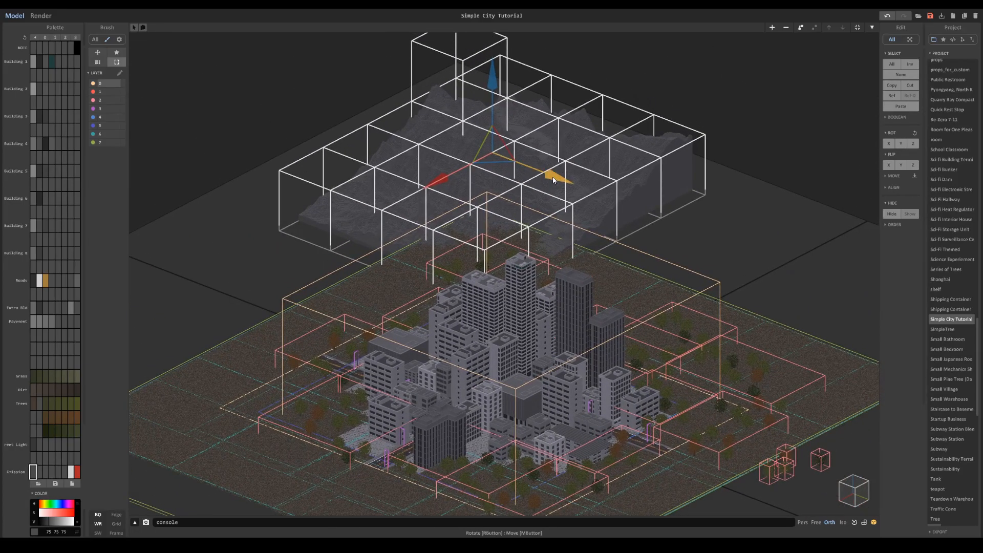
- Frame the city and render it to check the terrain backdrop, and return to modelling
{"action": "scroll", "coordinate": [692, 251], "scroll_direction": "up", "scroll_amount": 1}
{"action": "middle_click_drag", "start_coordinate": [692, 254], "coordinate": [680, 128]}
{"action": "scroll", "coordinate": [680, 128], "scroll_direction": "up", "scroll_amount": 3}
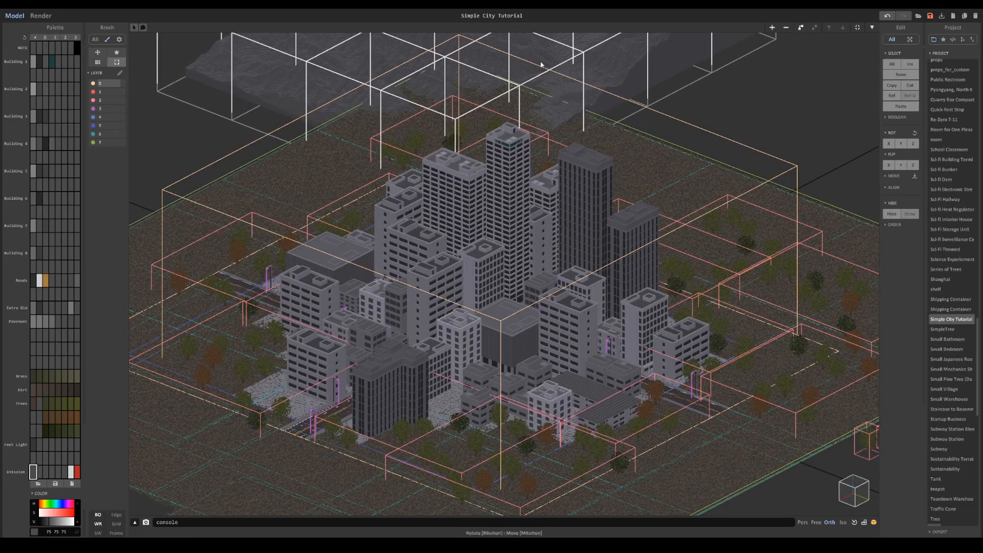
{"action": "key", "text": "F1"}
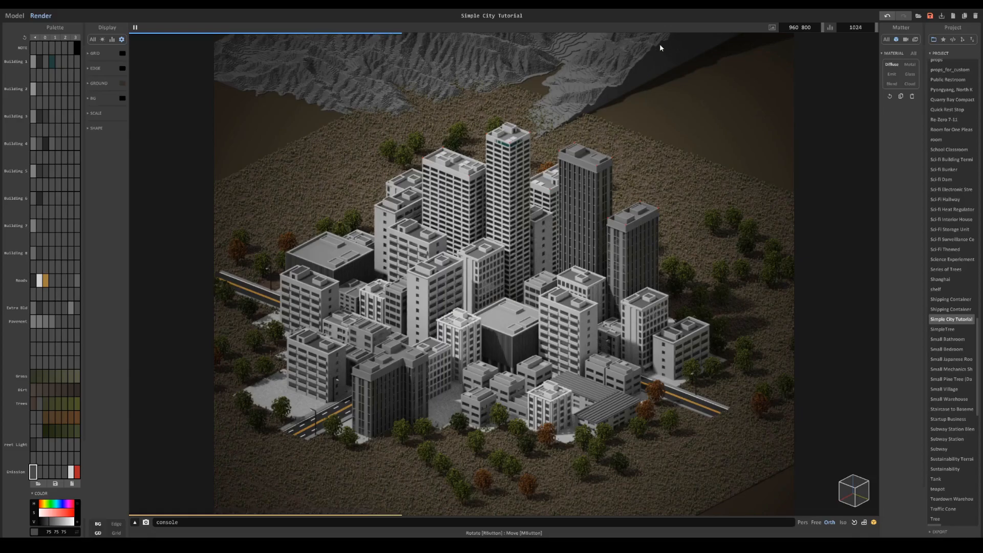
{"action": "left_click", "coordinate": [13, 15]}
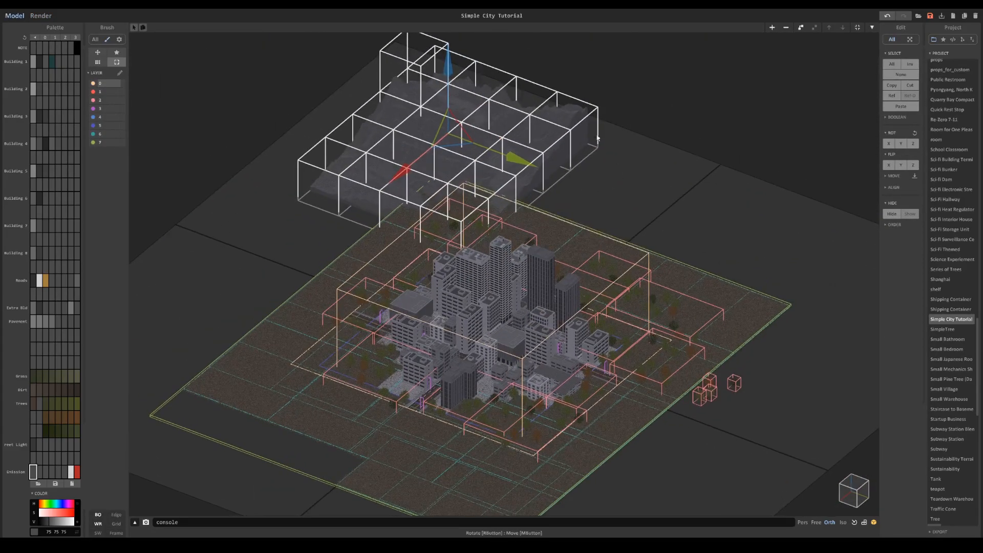
- Duplicate the terrain along the Y axis beside the first patch and flip the copy along Y
{"action": "left_click_drag", "start_coordinate": [523, 157], "coordinate": [685, 220]}
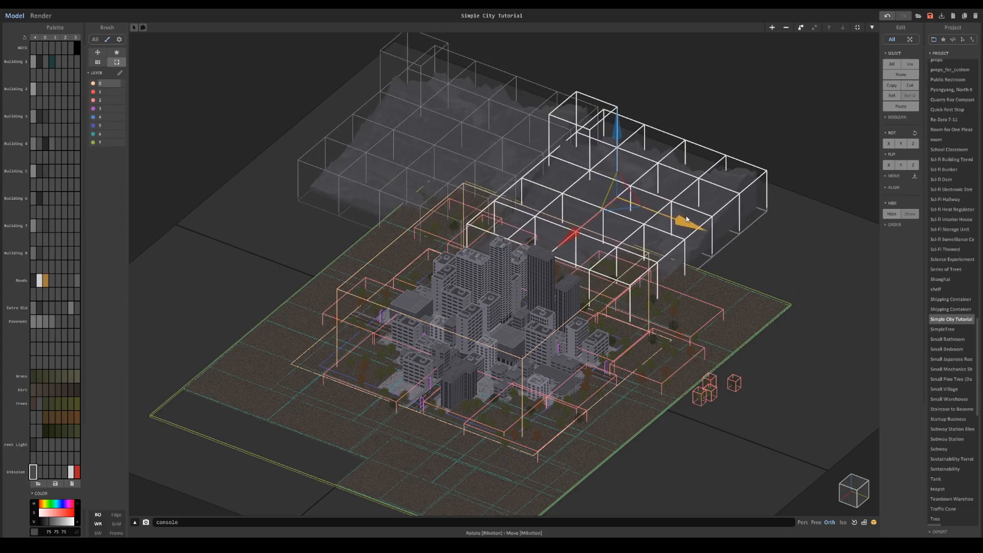
{"action": "left_click", "coordinate": [914, 166]}
{"action": "left_click", "coordinate": [913, 166]}
{"action": "left_click", "coordinate": [901, 165]}
{"action": "scroll", "coordinate": [621, 166], "scroll_direction": "up", "scroll_amount": 3}
{"action": "left_click_drag", "start_coordinate": [759, 181], "coordinate": [544, 198]}
{"action": "scroll", "coordinate": [544, 198], "scroll_direction": "up", "scroll_amount": 5}
{"action": "scroll", "coordinate": [511, 197], "scroll_direction": "down", "scroll_amount": 10}
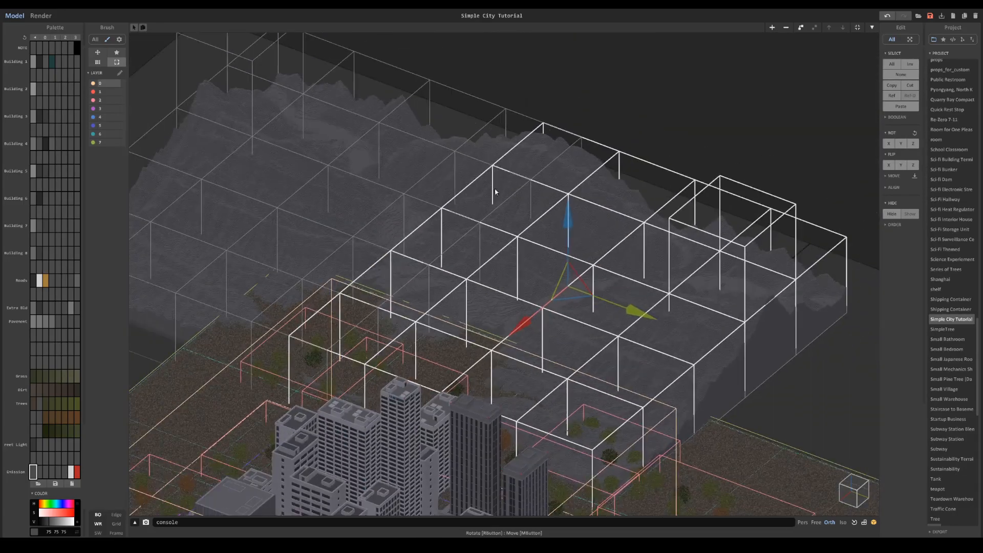
{"action": "scroll", "coordinate": [476, 201], "scroll_direction": "up", "scroll_amount": 8}
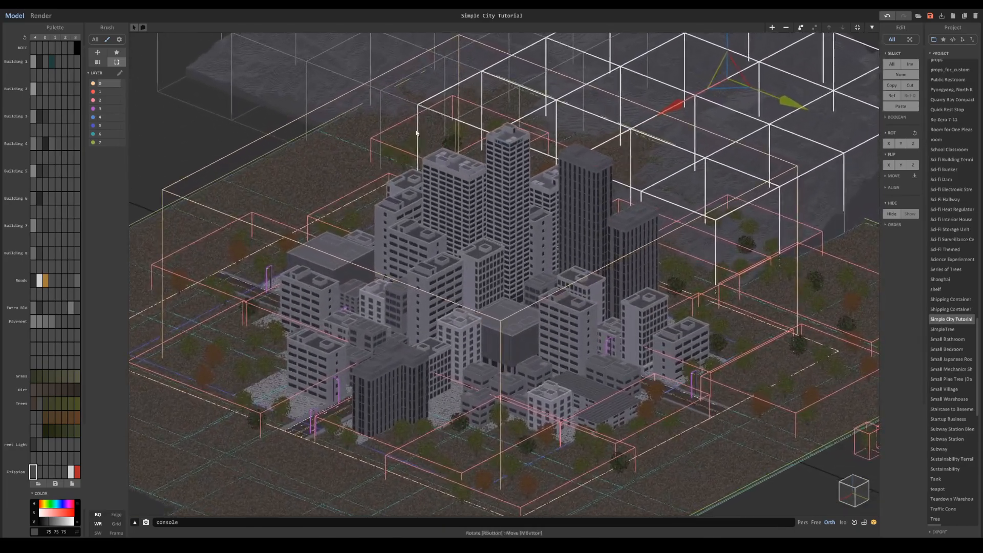
- Undo the duplicated terrain patch and the flip applied to it
{"action": "scroll", "coordinate": [504, 274], "scroll_direction": "down", "scroll_amount": 5}
{"action": "scroll", "coordinate": [662, 282], "scroll_direction": "up", "scroll_amount": 4}
{"action": "right_click_drag", "start_coordinate": [621, 177], "coordinate": [552, 209]}
{"action": "key", "text": "ctrl+z"}
{"action": "key", "text": "ctrl+z"}
{"action": "key", "text": "ctrl+z"}
- Select all pieces of the mountain terrain behind the city and group them into one object
{"action": "left_click_drag", "start_coordinate": [483, 223], "coordinate": [522, 234]}
{"action": "right_click_drag", "start_coordinate": [469, 266], "coordinate": [445, 253]}
{"action": "left_click_drag", "start_coordinate": [417, 277], "coordinate": [410, 290]}
{"action": "left_click_drag", "start_coordinate": [516, 260], "coordinate": [519, 260]}
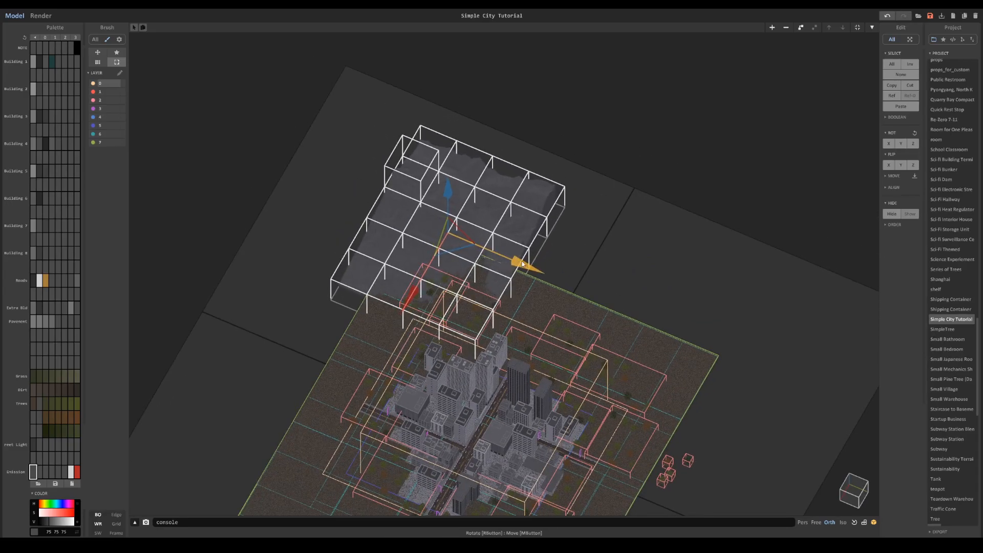
{"action": "right_click_drag", "start_coordinate": [518, 260], "coordinate": [518, 272]}
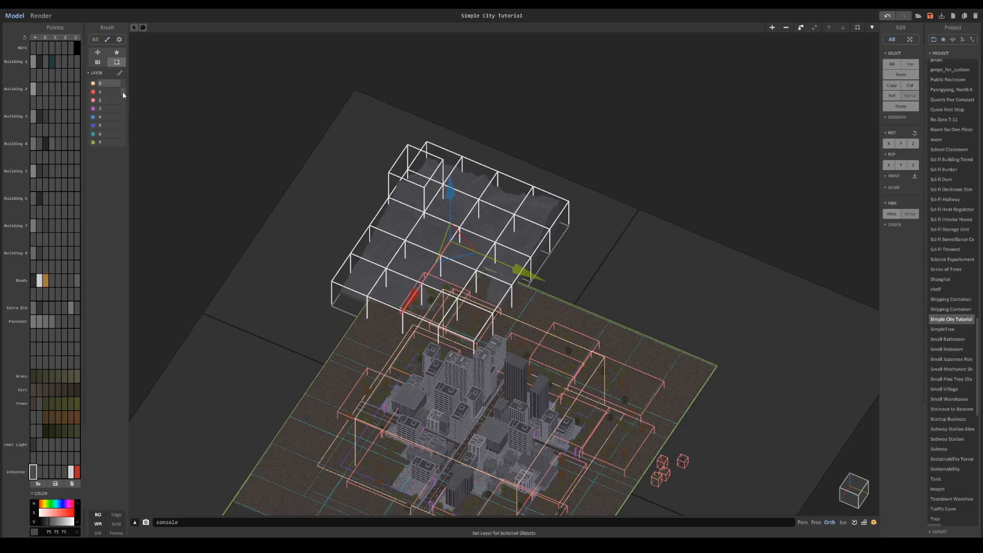
{"action": "left_click", "coordinate": [292, 160]}
{"action": "left_click", "coordinate": [379, 211]}
{"action": "key", "text": "ctrl+g"}
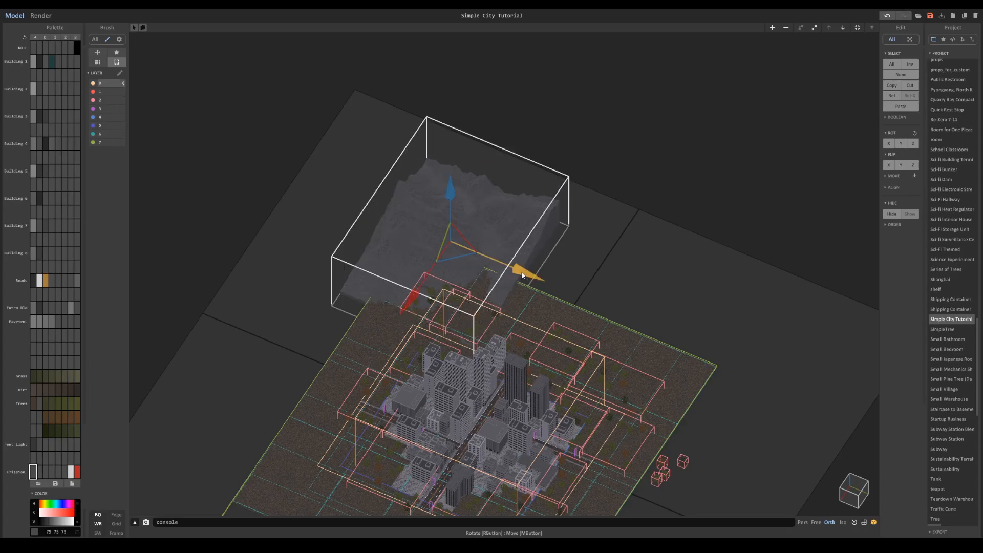
{"action": "left_click_drag", "start_coordinate": [522, 275], "coordinate": [660, 334], "text": "shift"}
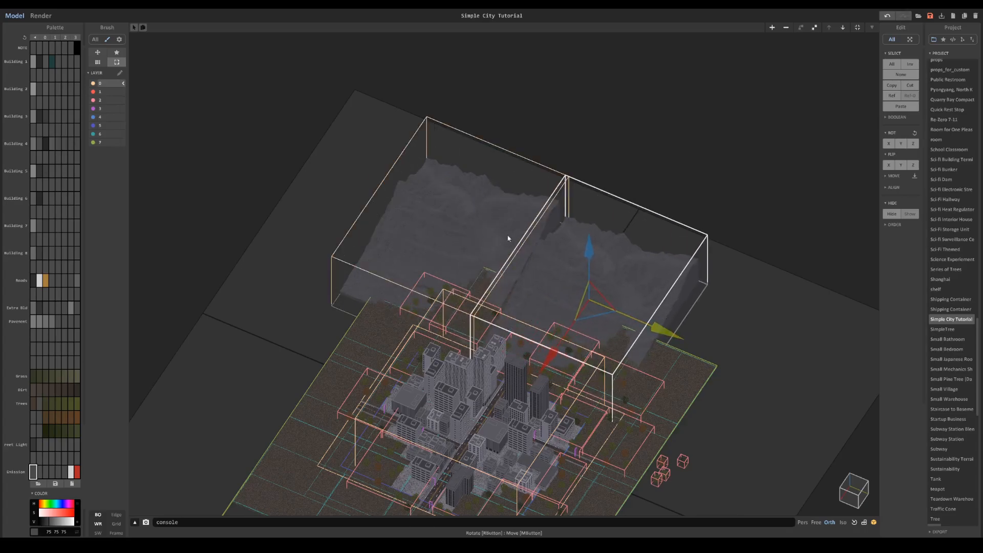
{"action": "left_click", "coordinate": [122, 92]}
{"action": "left_click", "coordinate": [440, 220]}
{"action": "left_click", "coordinate": [570, 259]}
{"action": "key", "text": "Delete"}
- Assign the grouped terrain to layer 1 and duplicate it along the Y axis beside the original
{"action": "left_click", "coordinate": [455, 226]}
{"action": "left_click", "coordinate": [123, 94]}
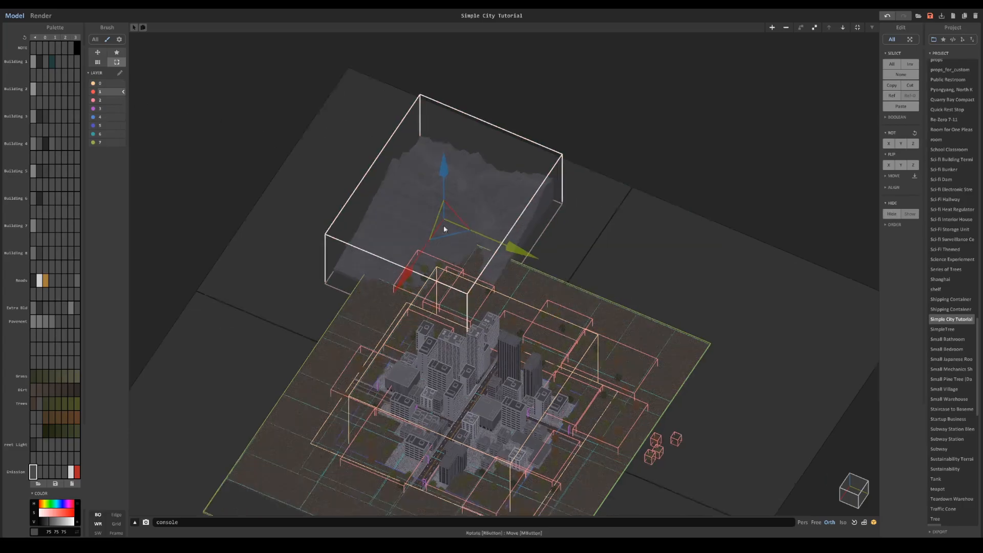
{"action": "scroll", "coordinate": [489, 268], "scroll_direction": "up", "scroll_amount": 3}
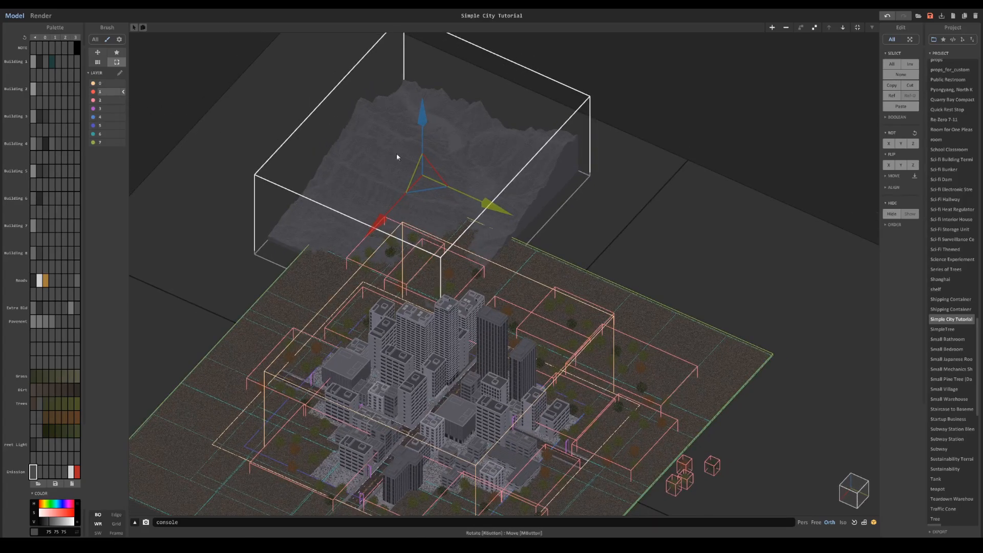
{"action": "left_click_drag", "start_coordinate": [486, 209], "coordinate": [683, 272]}
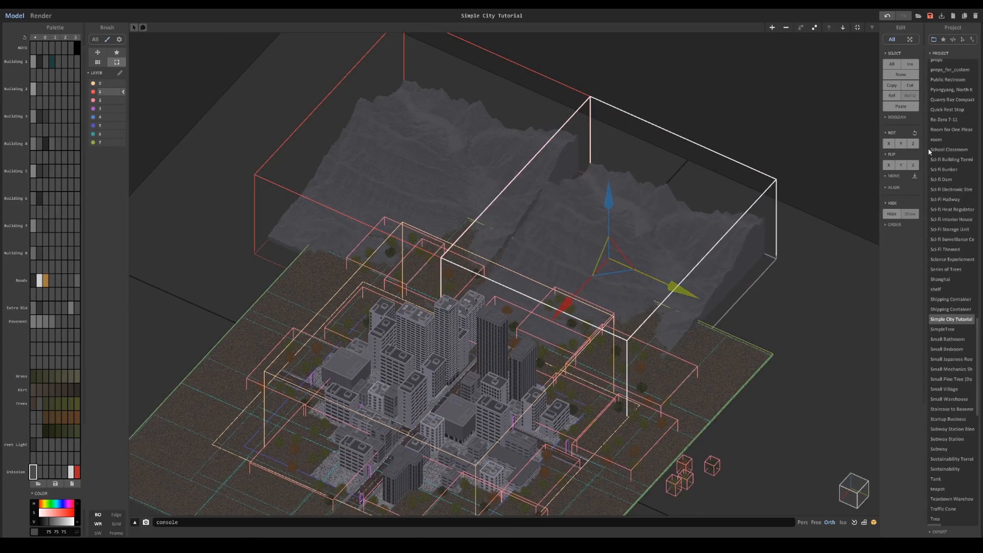
- Flip the terrain copy and shift it along the Y axis so it slightly overlaps the first patch
{"action": "left_click", "coordinate": [913, 165]}
{"action": "left_click", "coordinate": [913, 165]}
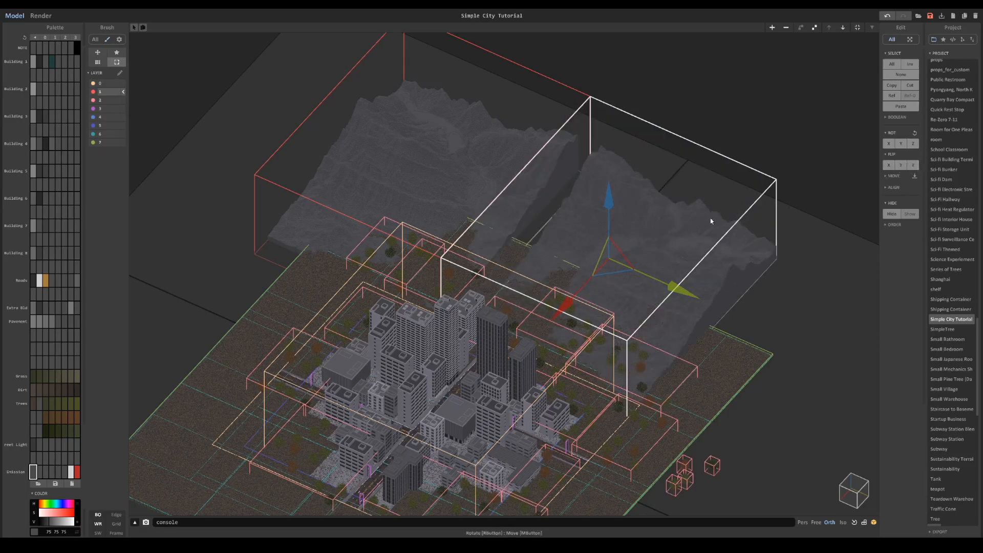
{"action": "left_click_drag", "start_coordinate": [680, 285], "coordinate": [662, 279]}
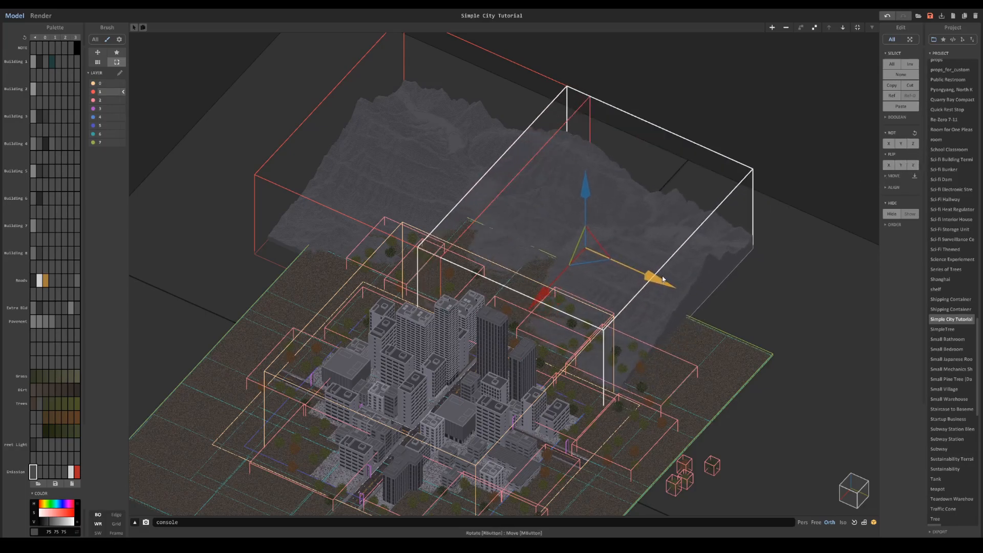
{"action": "scroll", "coordinate": [667, 242], "scroll_direction": "up", "scroll_amount": 5}
{"action": "right_click_drag", "start_coordinate": [667, 241], "coordinate": [668, 241]}
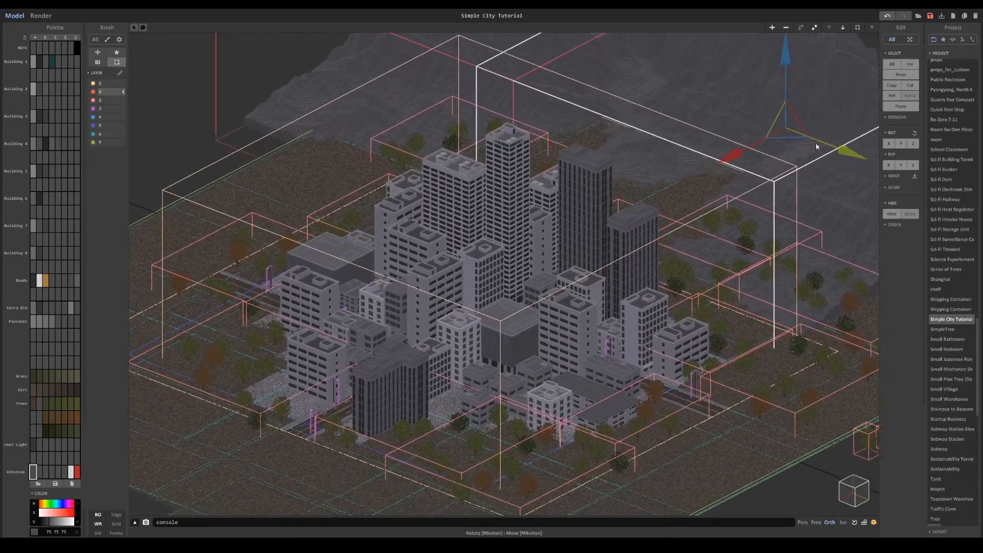
{"action": "left_click_drag", "start_coordinate": [785, 88], "coordinate": [786, 86]}
- Select both terrain patches and move them together along the Y and X axes into place behind the city
{"action": "left_click", "coordinate": [656, 80], "text": "shift"}
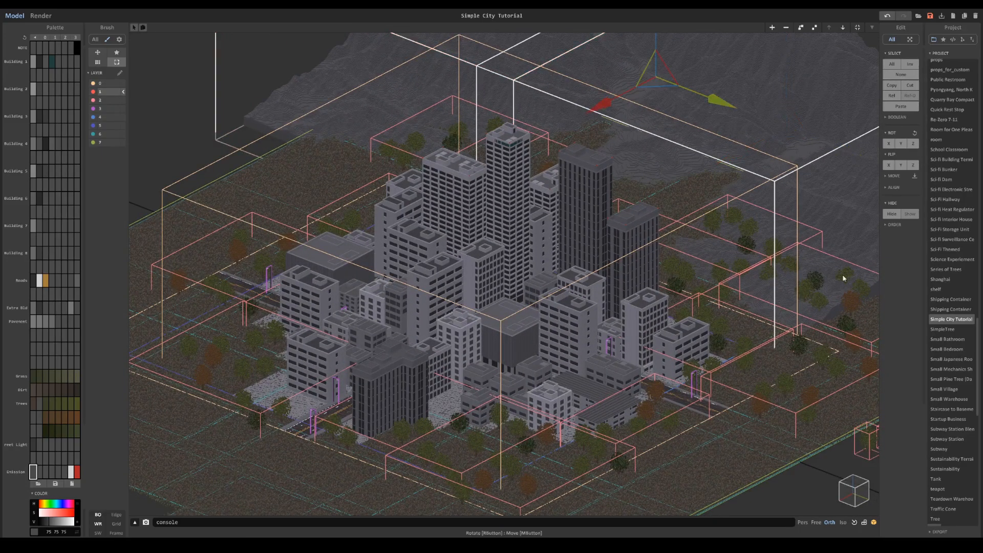
{"action": "right_click_drag", "start_coordinate": [581, 124], "coordinate": [326, 135]}
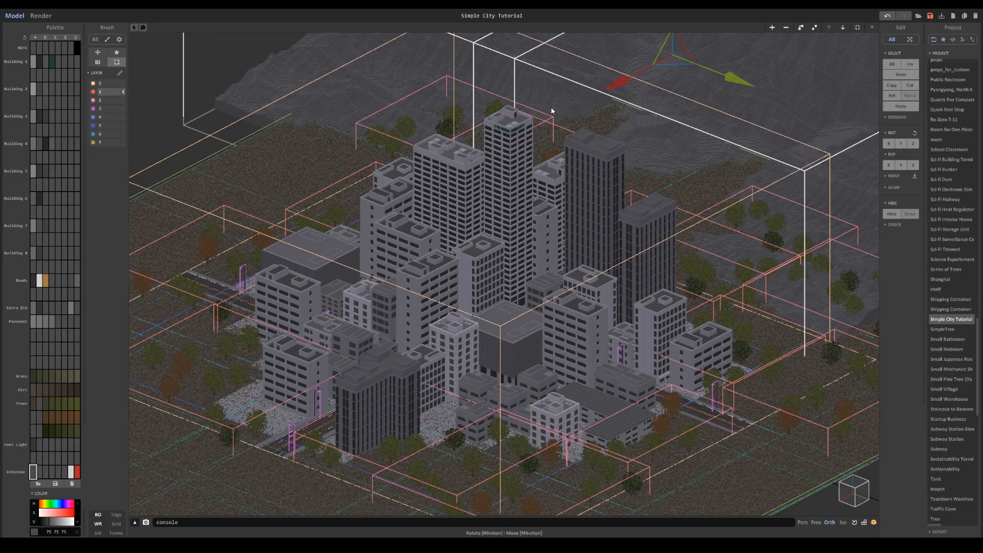
{"action": "middle_click_drag", "start_coordinate": [551, 108], "coordinate": [524, 174]}
{"action": "scroll", "coordinate": [524, 175], "scroll_direction": "down", "scroll_amount": 4}
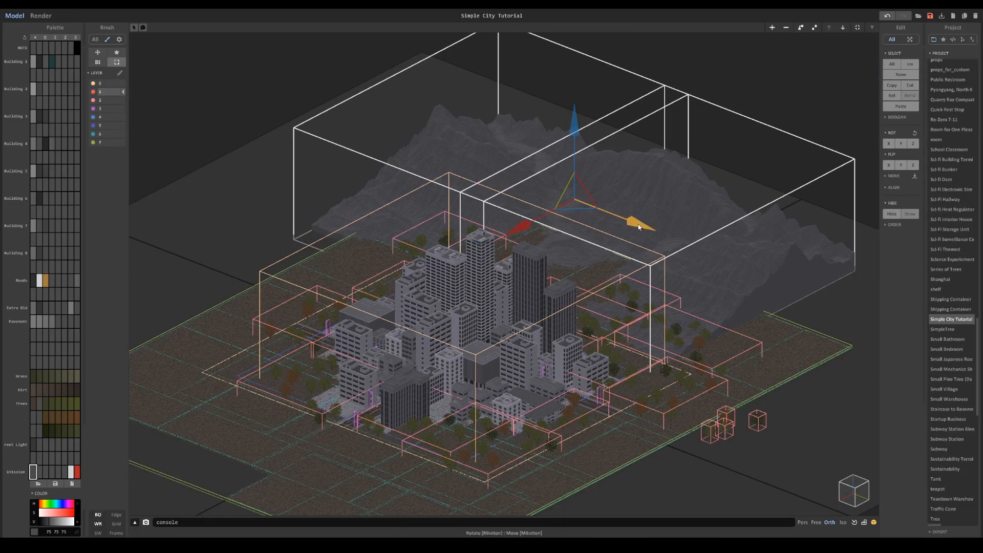
{"action": "double_click", "coordinate": [682, 228]}
{"action": "double_click", "coordinate": [649, 82]}
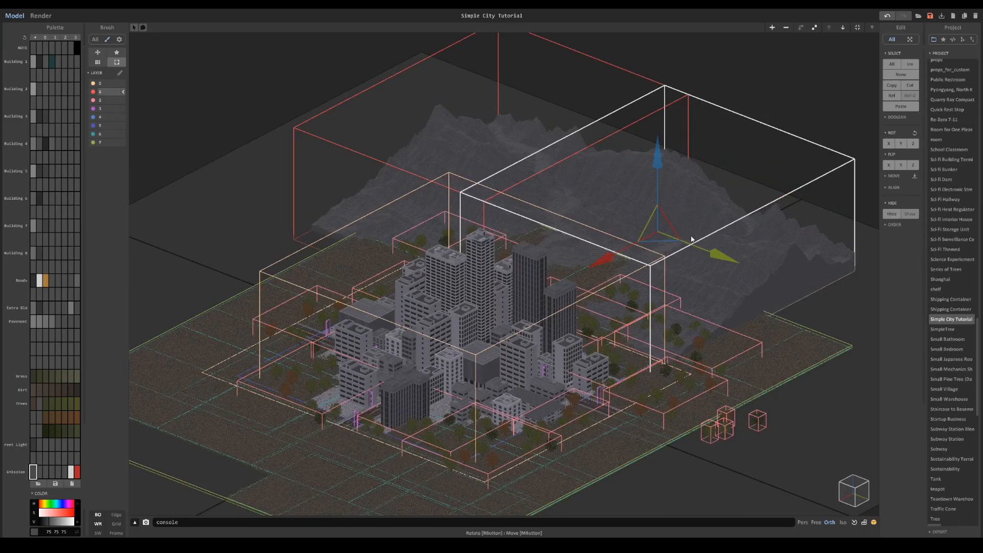
{"action": "left_click", "coordinate": [522, 147], "text": "shift"}
{"action": "left_click_drag", "start_coordinate": [642, 229], "coordinate": [660, 236]}
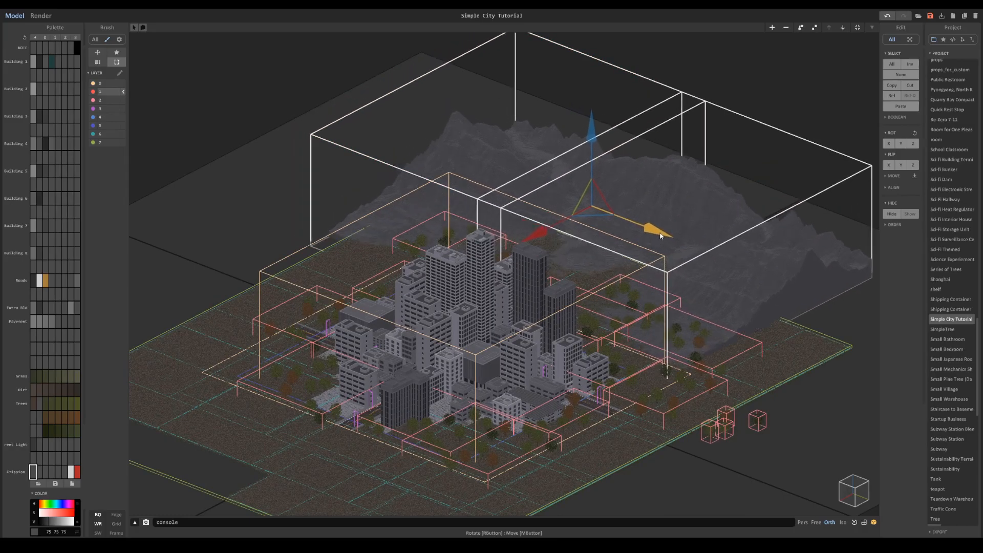
{"action": "scroll", "coordinate": [666, 225], "scroll_direction": "up", "scroll_amount": 5}
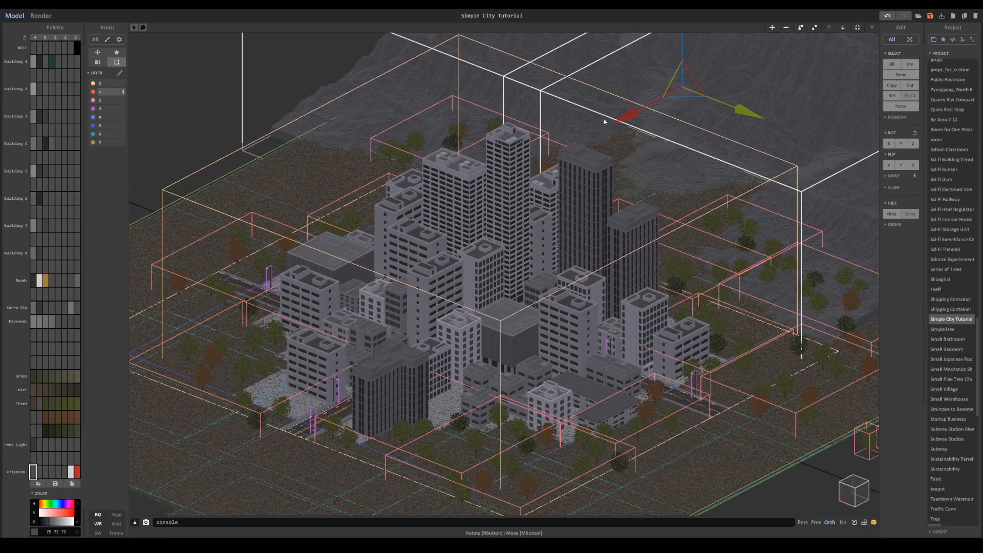
{"action": "left_click_drag", "start_coordinate": [748, 110], "coordinate": [758, 114]}
{"action": "left_click_drag", "start_coordinate": [655, 116], "coordinate": [664, 110]}
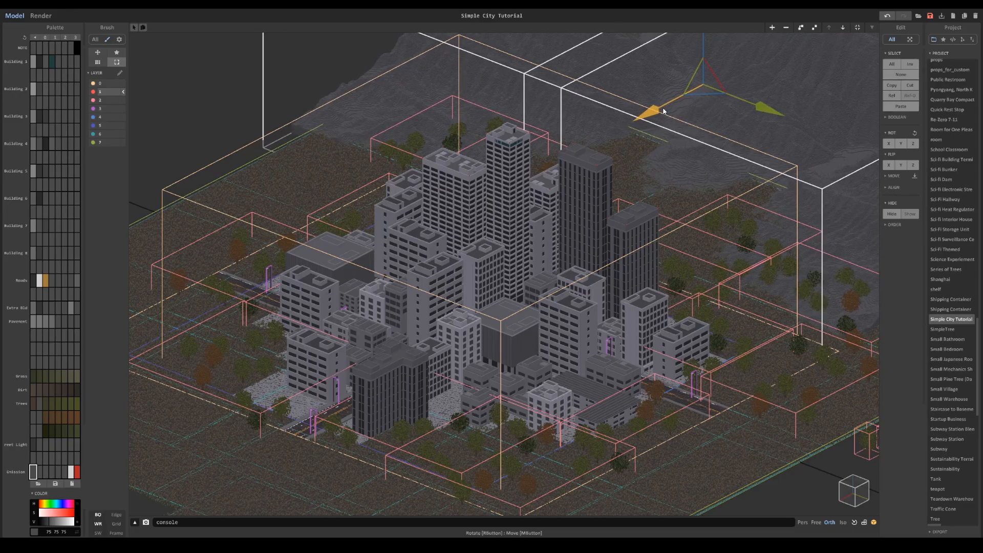
- Duplicate the flipped terrain patch along the Y axis to the opposite end of the mountain row
{"action": "middle_click_drag", "start_coordinate": [615, 135], "coordinate": [609, 260]}
{"action": "scroll", "coordinate": [610, 259], "scroll_direction": "down", "scroll_amount": 4}
{"action": "left_click", "coordinate": [628, 232]}
{"action": "left_click", "coordinate": [667, 248]}
{"action": "right_click_drag", "start_coordinate": [671, 248], "coordinate": [708, 280]}
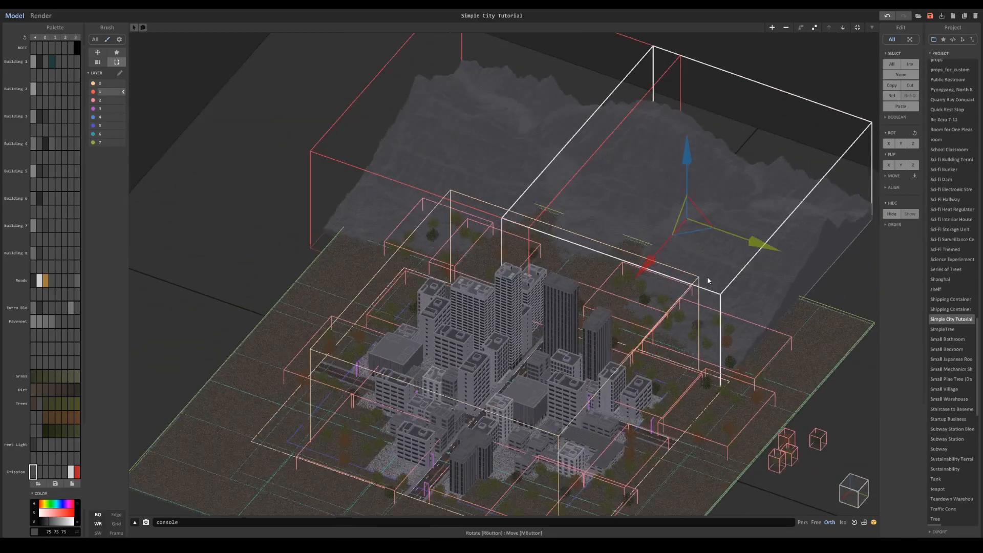
{"action": "left_click_drag", "start_coordinate": [739, 247], "coordinate": [366, 92]}
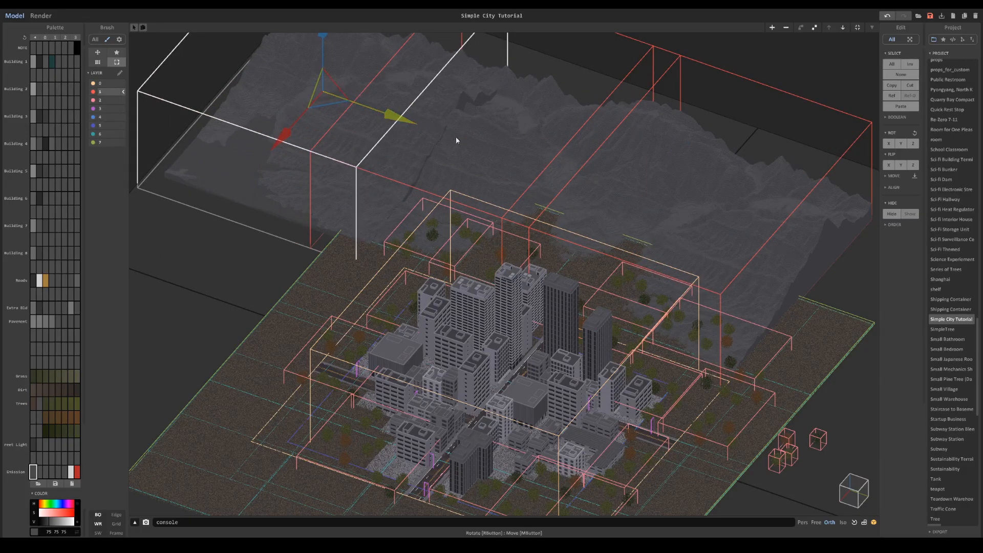
{"action": "right_click_drag", "start_coordinate": [454, 136], "coordinate": [400, 113]}
- Break the new terrain copy into its pieces and delete the unneeded outer columns
{"action": "key", "text": "Tab"}
{"action": "double_click", "coordinate": [574, 129]}
{"action": "key", "text": "Tab"}
{"action": "right_click_drag", "start_coordinate": [460, 125], "coordinate": [504, 184]}
{"action": "left_click_drag", "start_coordinate": [434, 73], "coordinate": [245, 449]}
{"action": "left_click_drag", "start_coordinate": [430, 428], "coordinate": [239, 9]}
{"action": "left_click", "coordinate": [419, 106], "text": "shift"}
{"action": "left_click", "coordinate": [427, 244], "text": "shift"}
{"action": "left_click", "coordinate": [429, 289], "text": "shift"}
{"action": "left_click", "coordinate": [433, 336], "text": "shift"}
{"action": "key", "text": "Delete"}
- Fit the trimmed terrain strip against the neighbouring mountains along the Y axis and group its pieces
{"action": "left_click", "coordinate": [548, 173]}
{"action": "right_click_drag", "start_coordinate": [551, 173], "coordinate": [732, 104]}
{"action": "key", "text": "Tab"}
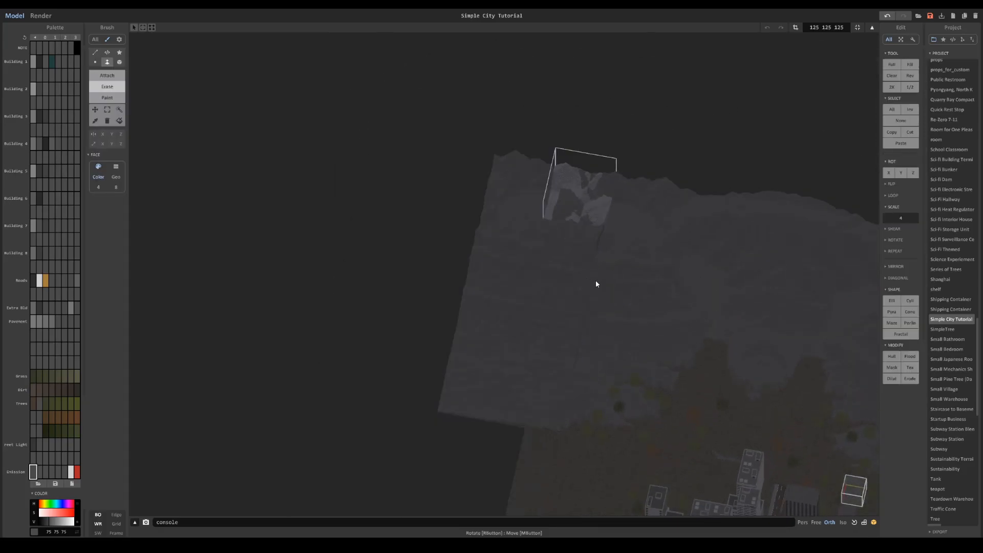
{"action": "key", "text": "Tab"}
{"action": "left_click_drag", "start_coordinate": [608, 301], "coordinate": [558, 292]}
{"action": "scroll", "coordinate": [637, 306], "scroll_direction": "up", "scroll_amount": 4}
{"action": "right_click_drag", "start_coordinate": [636, 307], "coordinate": [587, 269]}
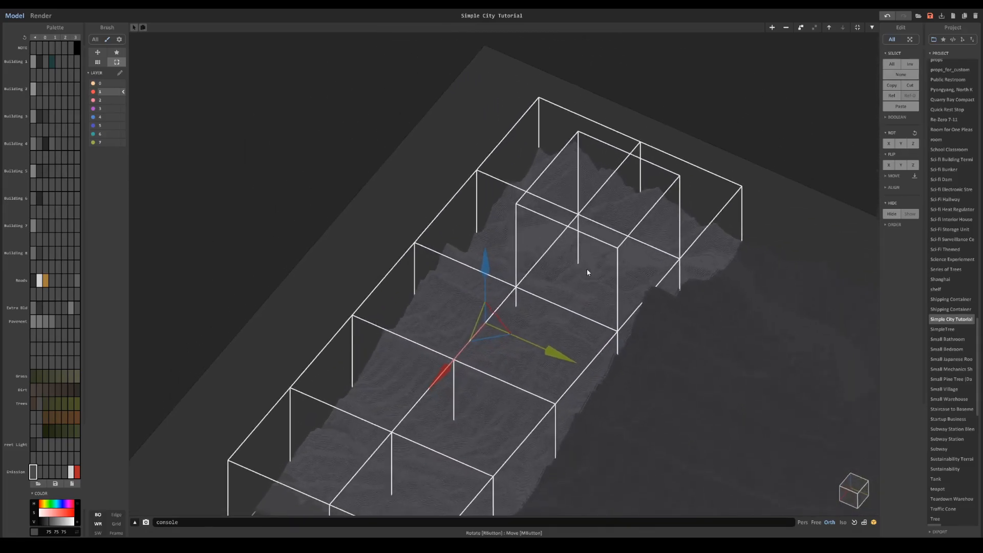
{"action": "mouse_move", "coordinate": [565, 354]}
{"action": "left_mouse_down"}
{"action": "mouse_move", "coordinate": [555, 349]}
{"action": "mouse_move", "coordinate": [562, 355]}
{"action": "left_mouse_up"}
{"action": "left_click", "coordinate": [374, 124]}
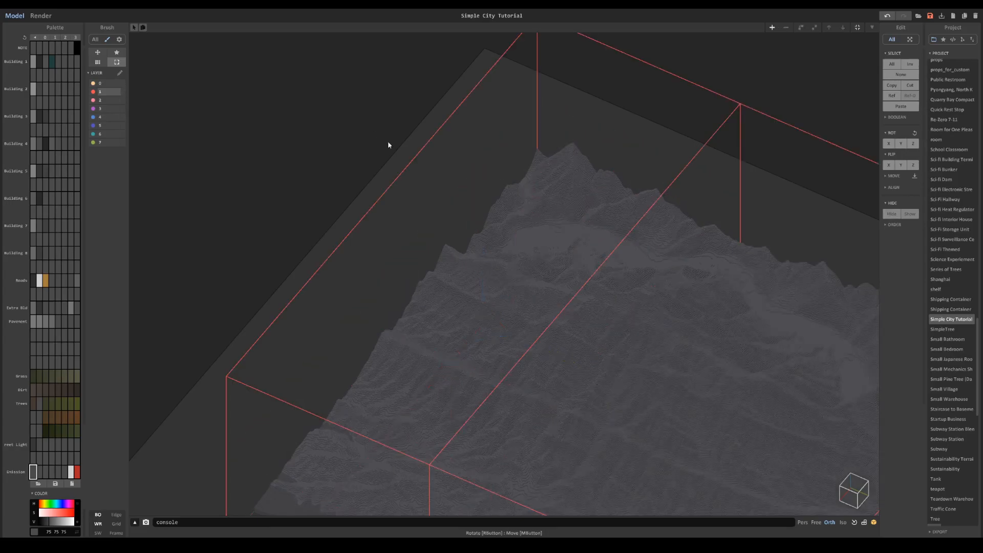
- Return to the saved city view, render it to check the extended mountain backdrop, and go back to modelling
{"action": "scroll", "coordinate": [450, 199], "scroll_direction": "down", "scroll_amount": 4}
{"action": "key", "text": "1"}
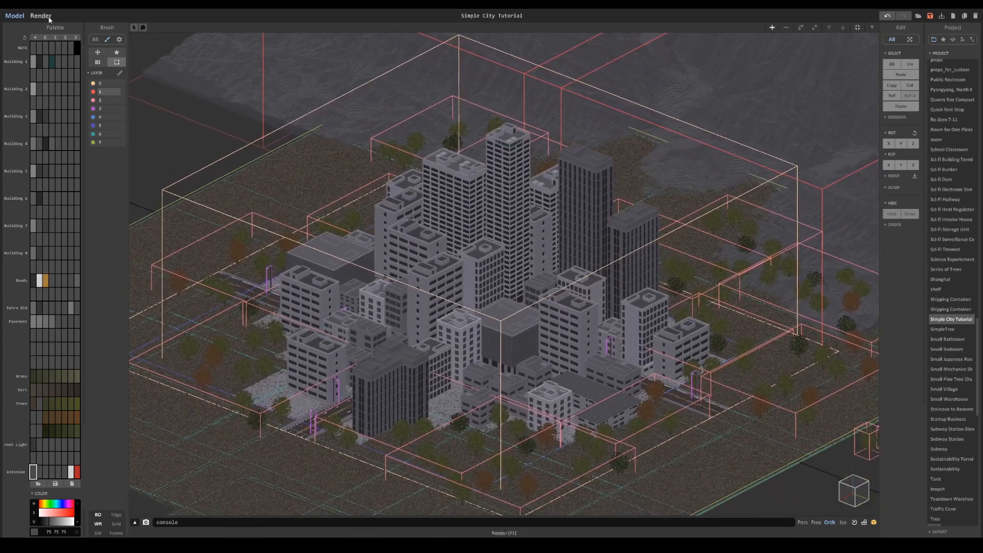
{"action": "left_click", "coordinate": [53, 18]}
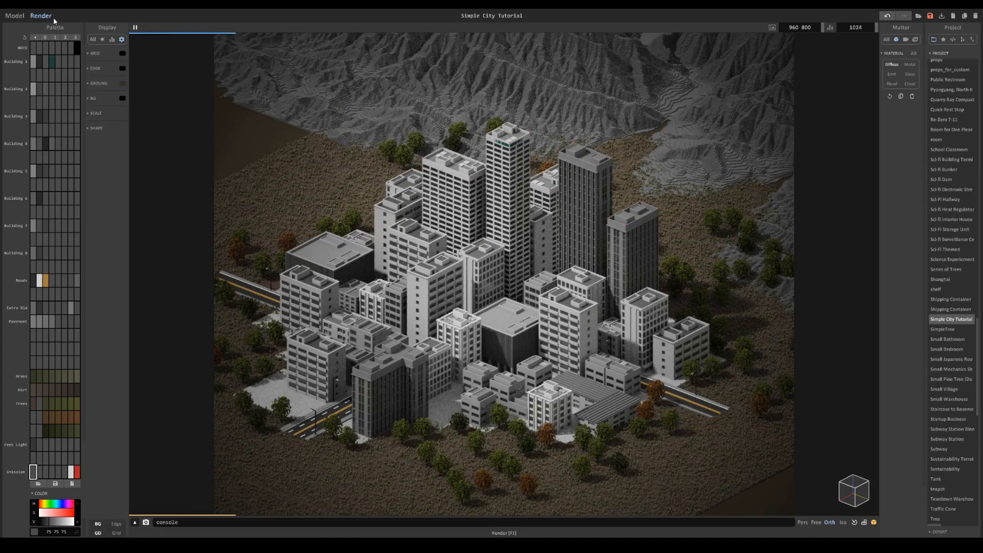
{"action": "left_click", "coordinate": [15, 15]}
- Duplicate the narrow end strip of terrain toward the front, lower the copy, and adjust its position beside the ground's edge
{"action": "scroll", "coordinate": [440, 181], "scroll_direction": "down", "scroll_amount": 3}
{"action": "left_click", "coordinate": [471, 189]}
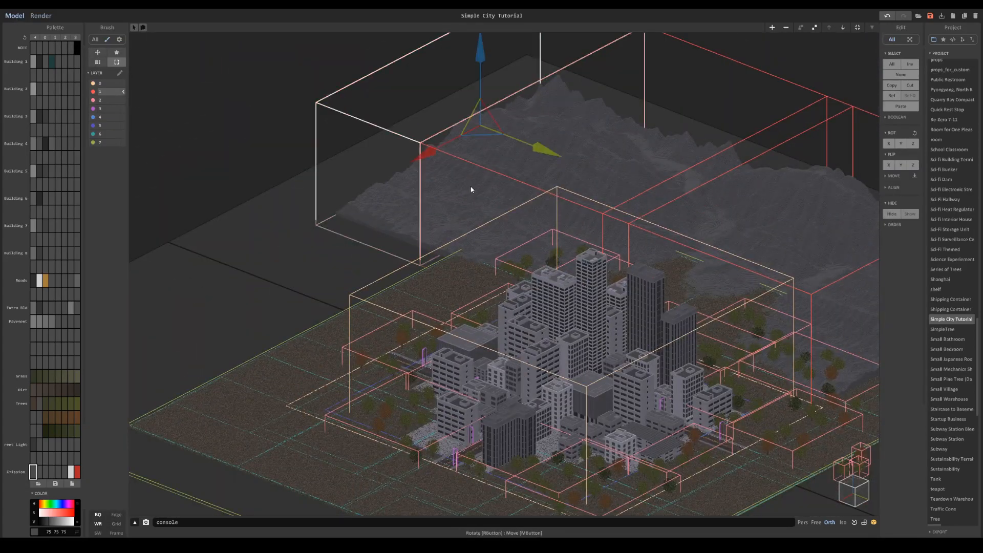
{"action": "left_click_drag", "start_coordinate": [451, 135], "coordinate": [378, 211]}
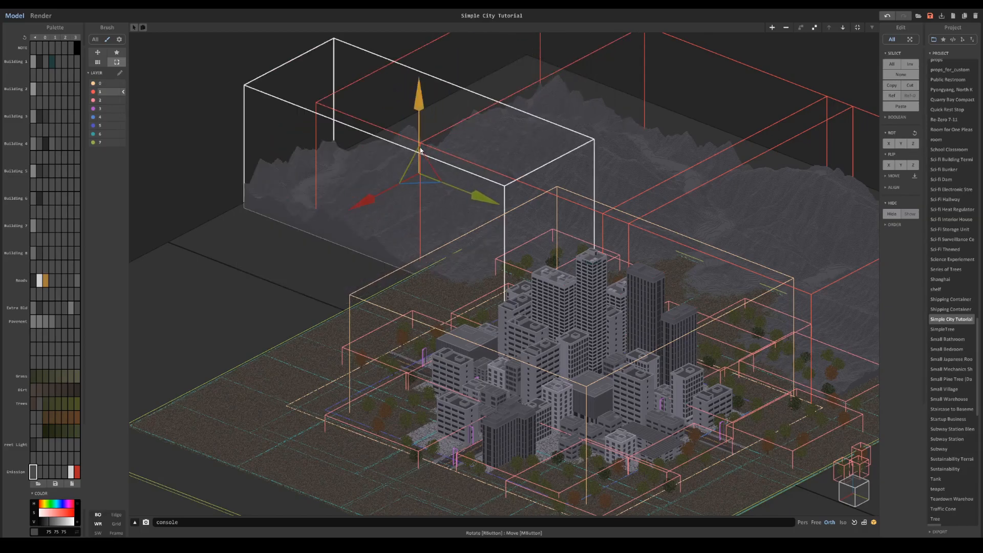
{"action": "left_click_drag", "start_coordinate": [420, 146], "coordinate": [420, 158]}
{"action": "left_click_drag", "start_coordinate": [471, 208], "coordinate": [493, 220]}
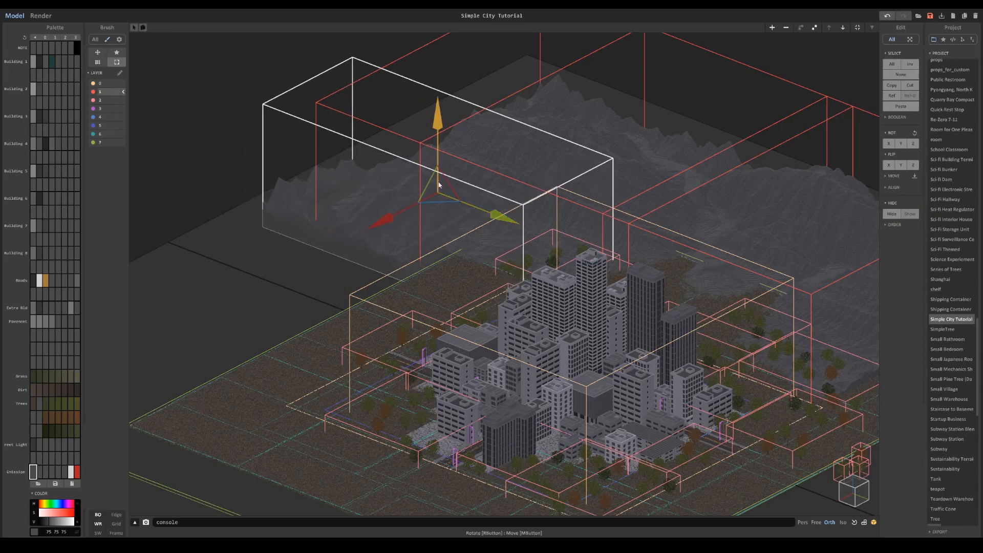
{"action": "mouse_move", "coordinate": [409, 205]}
{"action": "left_mouse_down"}
{"action": "mouse_move", "coordinate": [436, 192]}
{"action": "mouse_move", "coordinate": [418, 217]}
{"action": "left_mouse_up"}
{"action": "mouse_move", "coordinate": [431, 150]}
{"action": "left_mouse_down"}
{"action": "mouse_move", "coordinate": [434, 170]}
{"action": "mouse_move", "coordinate": [433, 157]}
{"action": "left_mouse_up"}
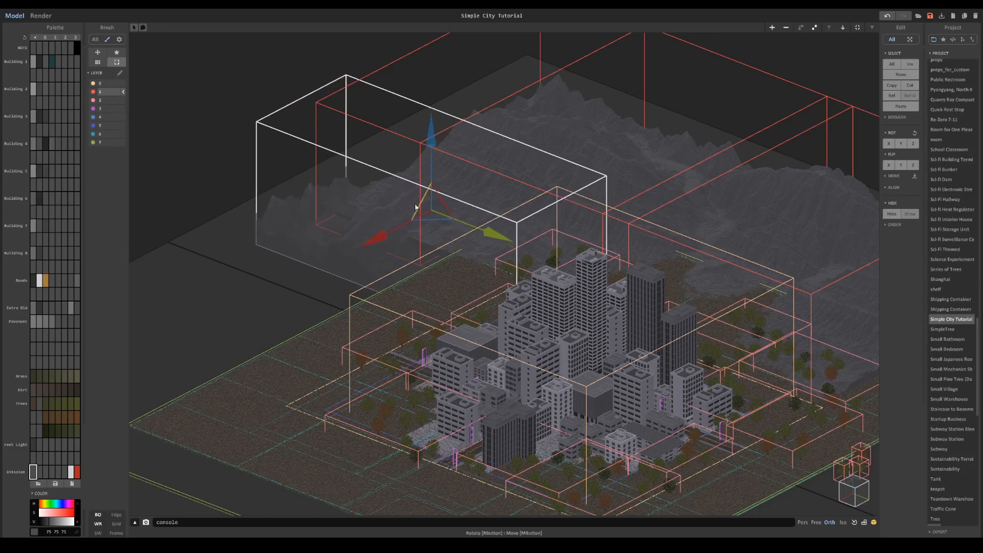
- Duplicate the lowered terrain strip back along the X axis, flip the copy, and test its placement along X
{"action": "left_click_drag", "start_coordinate": [397, 226], "coordinate": [436, 205]}
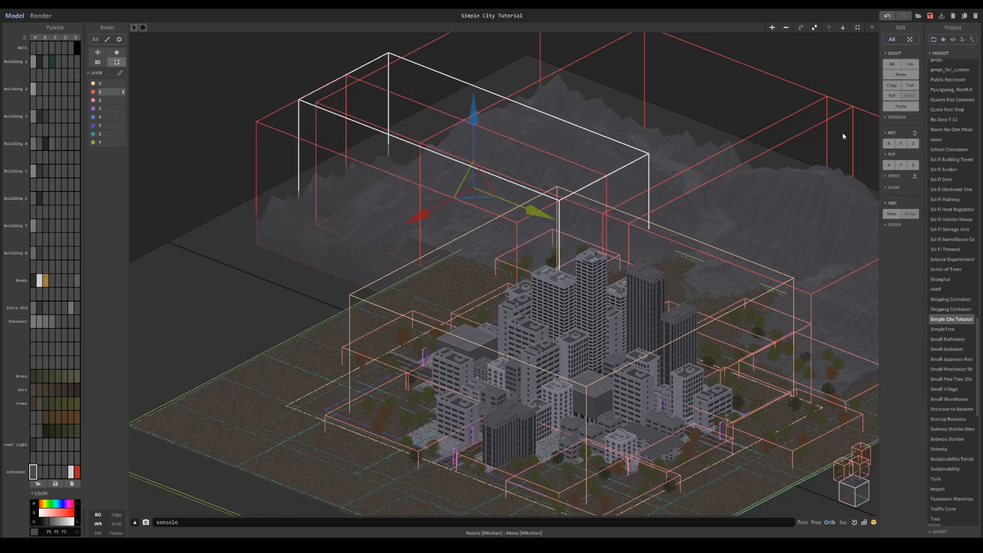
{"action": "left_click", "coordinate": [913, 165]}
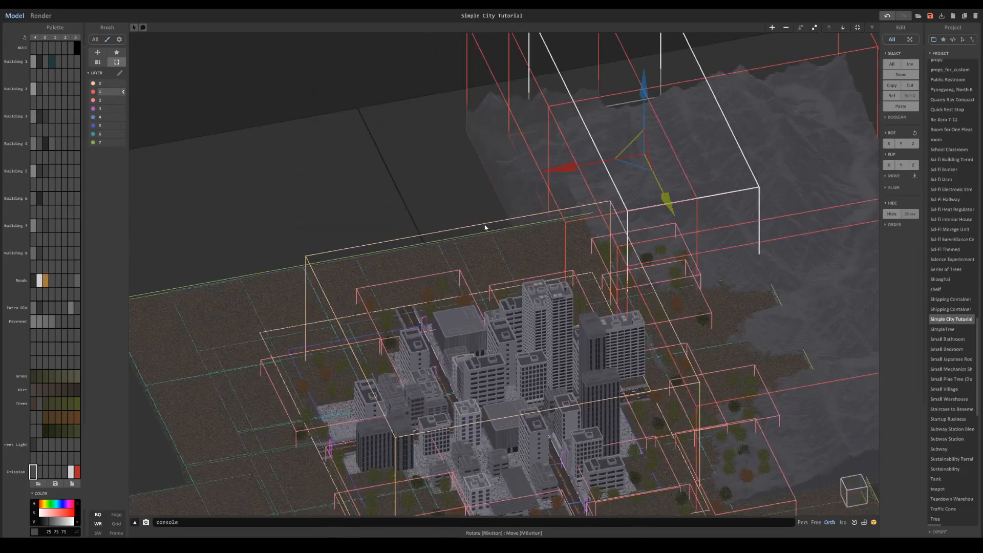
{"action": "left_click_drag", "start_coordinate": [562, 176], "coordinate": [456, 170]}
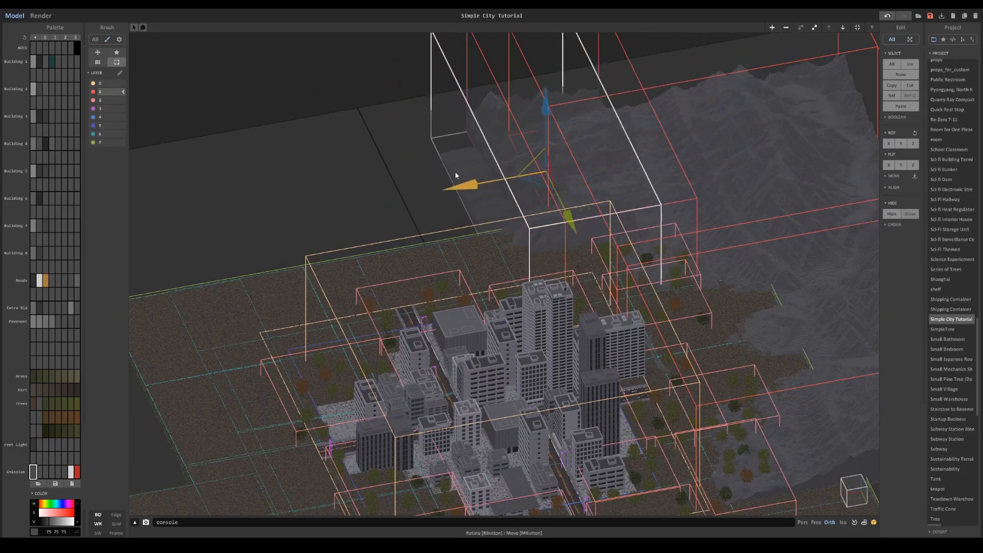
{"action": "left_click_drag", "start_coordinate": [563, 193], "coordinate": [689, 189]}
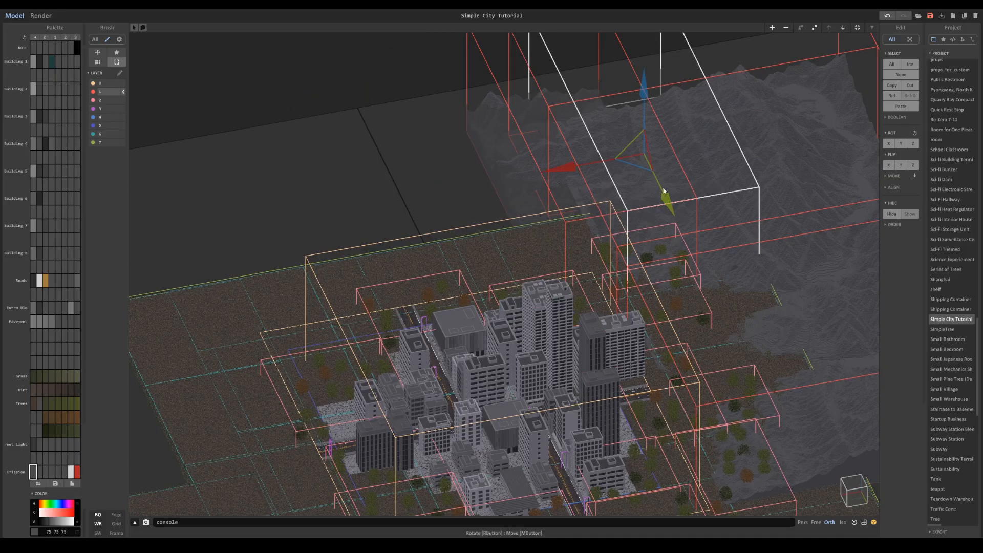
{"action": "key", "text": "Delete"}
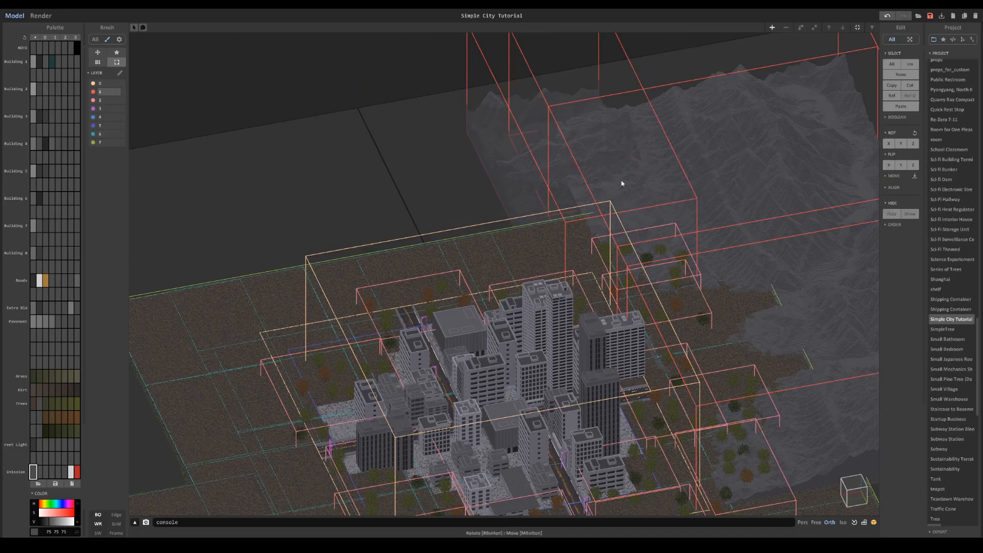
{"action": "middle_click_drag", "start_coordinate": [617, 187], "coordinate": [523, 224]}
{"action": "key", "text": "ctrl+z"}
- Reposition and flip the newest terrain strip, and render the saved city view to check the backdrop
{"action": "left_click_drag", "start_coordinate": [372, 231], "coordinate": [501, 212]}
{"action": "left_click", "coordinate": [894, 168]}
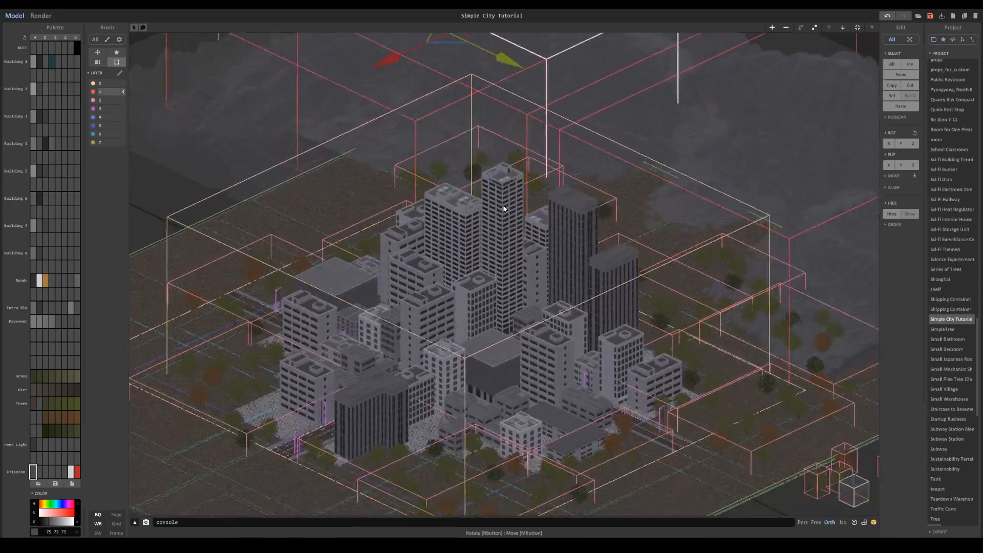
{"action": "left_click", "coordinate": [45, 15]}
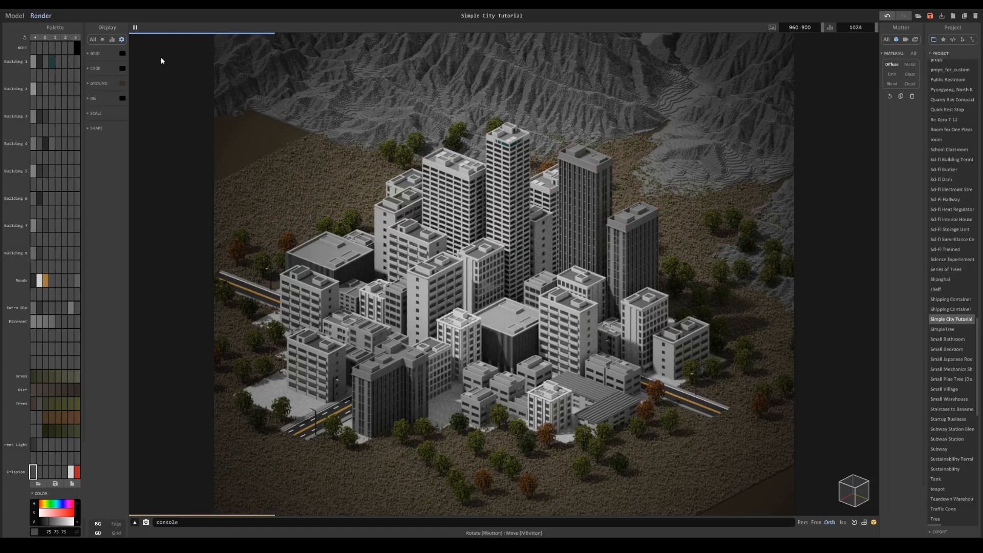
- Return to modelling, select the large mountain terrain behind the city, and reposition it along the X, Y and Z axes closer to the buildings
{"action": "left_click", "coordinate": [14, 18]}
{"action": "middle_click_drag", "start_coordinate": [307, 115], "coordinate": [421, 234]}
{"action": "left_click", "coordinate": [358, 155]}
{"action": "left_click_drag", "start_coordinate": [638, 152], "coordinate": [412, 168]}
{"action": "left_click_drag", "start_coordinate": [369, 98], "coordinate": [374, 137]}
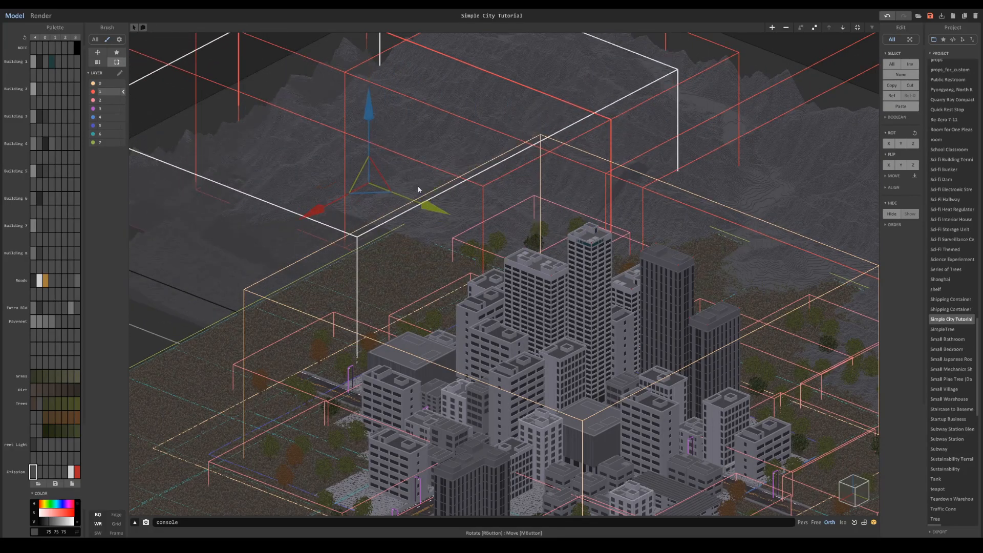
{"action": "left_click_drag", "start_coordinate": [430, 207], "coordinate": [491, 227]}
{"action": "left_click_drag", "start_coordinate": [385, 231], "coordinate": [308, 281]}
{"action": "left_click_drag", "start_coordinate": [338, 208], "coordinate": [339, 224]}
{"action": "left_click_drag", "start_coordinate": [307, 282], "coordinate": [344, 261]}
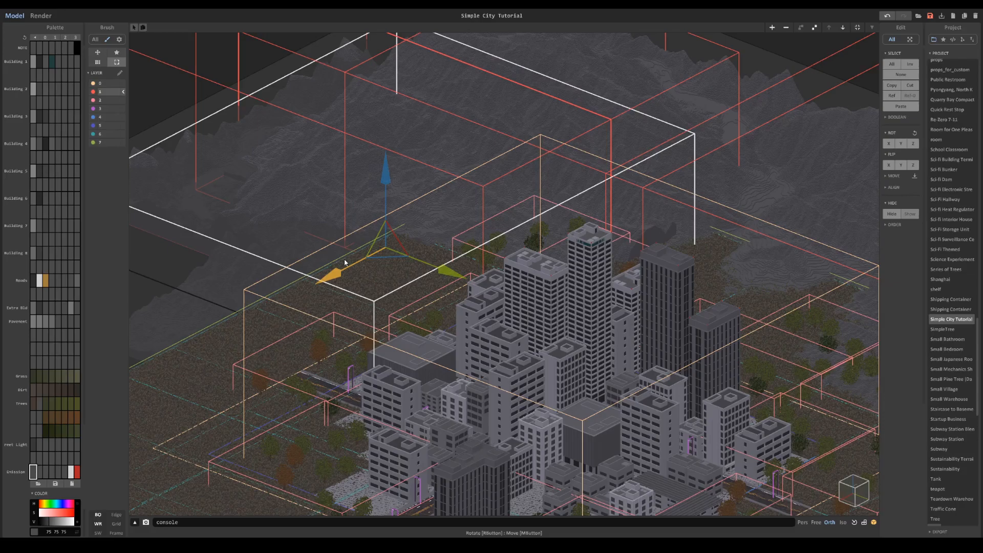
- Open the mountain terrain group, delete an unwanted piece inside it, and render the city view to check the mountains
{"action": "left_click", "coordinate": [842, 28]}
{"action": "left_click", "coordinate": [649, 236]}
{"action": "key", "text": "Delete"}
{"action": "key", "text": "Tab"}
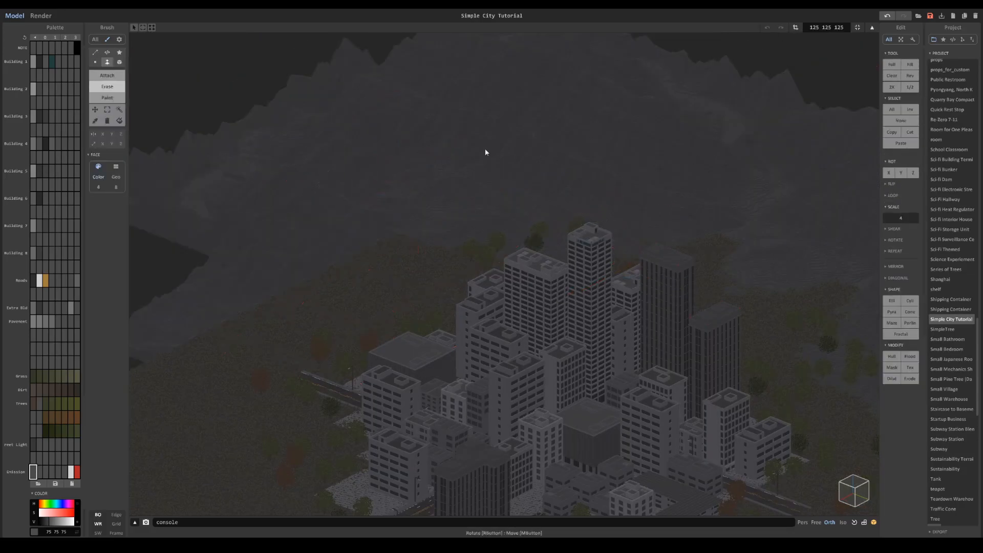
{"action": "key", "text": "Tab"}
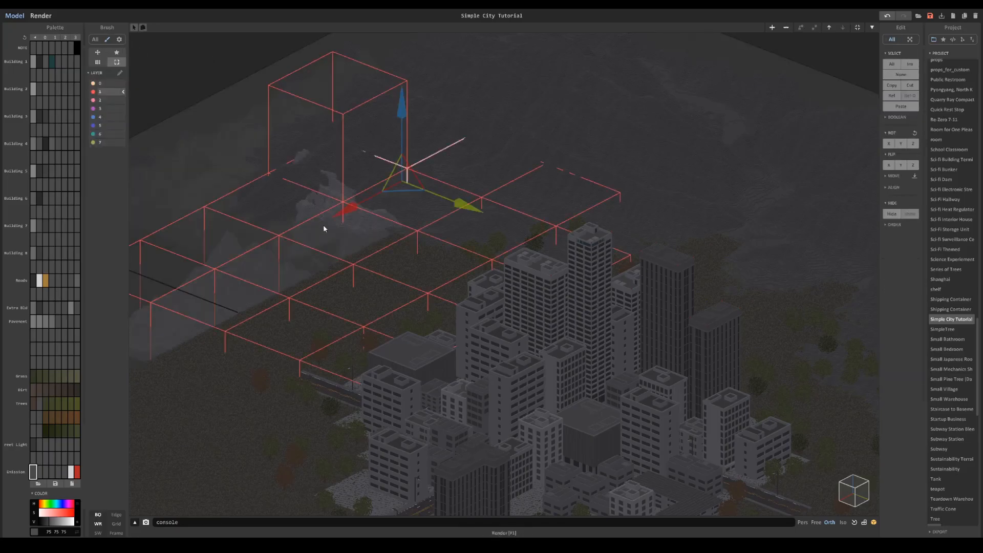
{"action": "key", "text": "F1"}
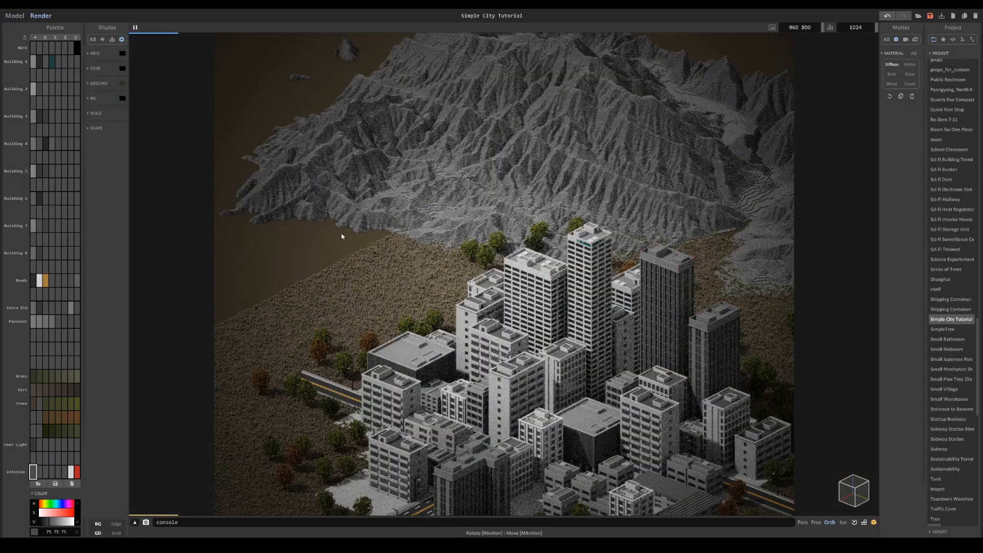
{"action": "middle_click_drag", "start_coordinate": [613, 375], "coordinate": [522, 282]}
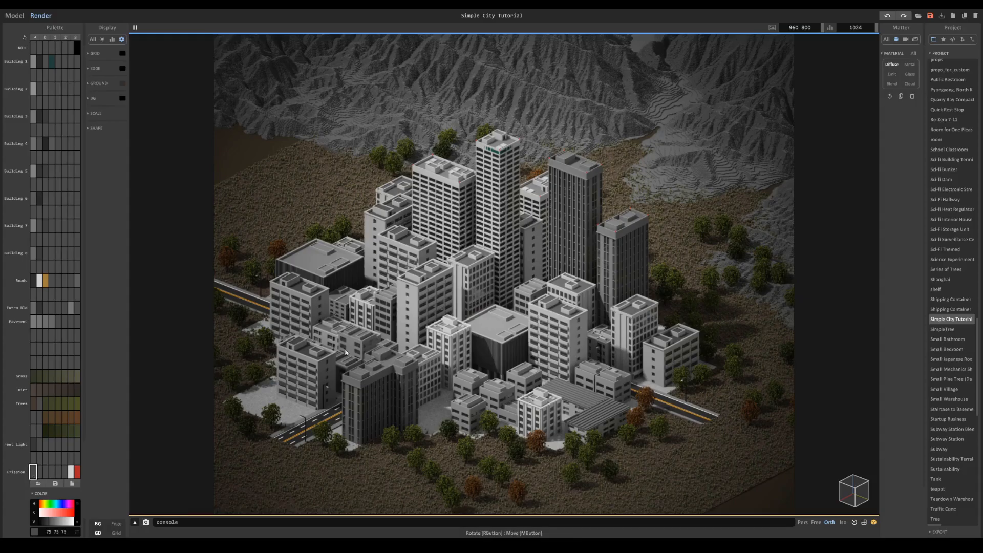
- Tint the mountain terrain's palette colour a warm brown with RGB values 80 75 69
{"action": "left_click", "coordinate": [41, 504]}
{"action": "left_click_drag", "start_coordinate": [49, 513], "coordinate": [45, 514]}
{"action": "left_click", "coordinate": [44, 515]}
{"action": "left_click", "coordinate": [44, 504]}
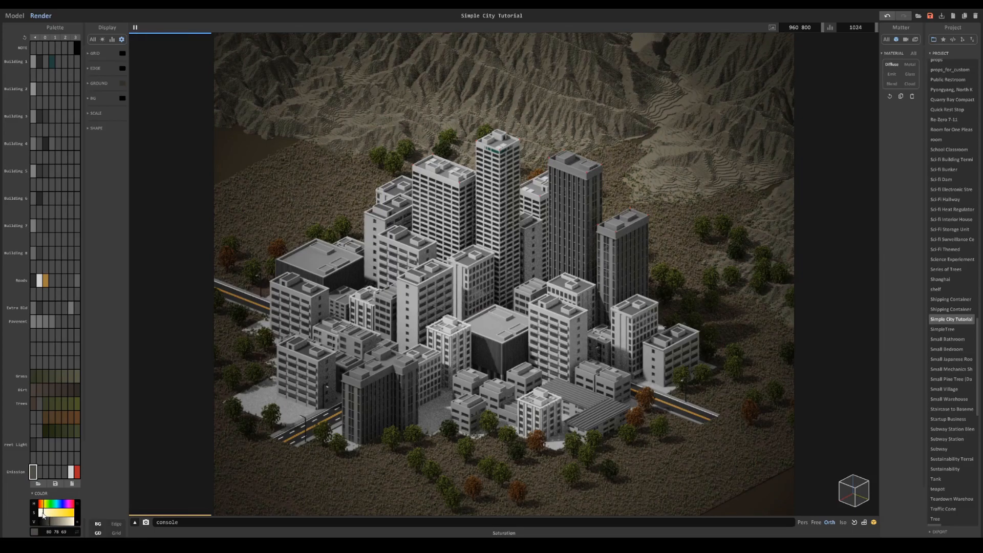
{"action": "left_click", "coordinate": [43, 505]}
- Focus the depth of field on the central buildings and adjust the mountain colour's brightness to RGB 86 81 74
{"action": "right_click", "coordinate": [484, 295]}
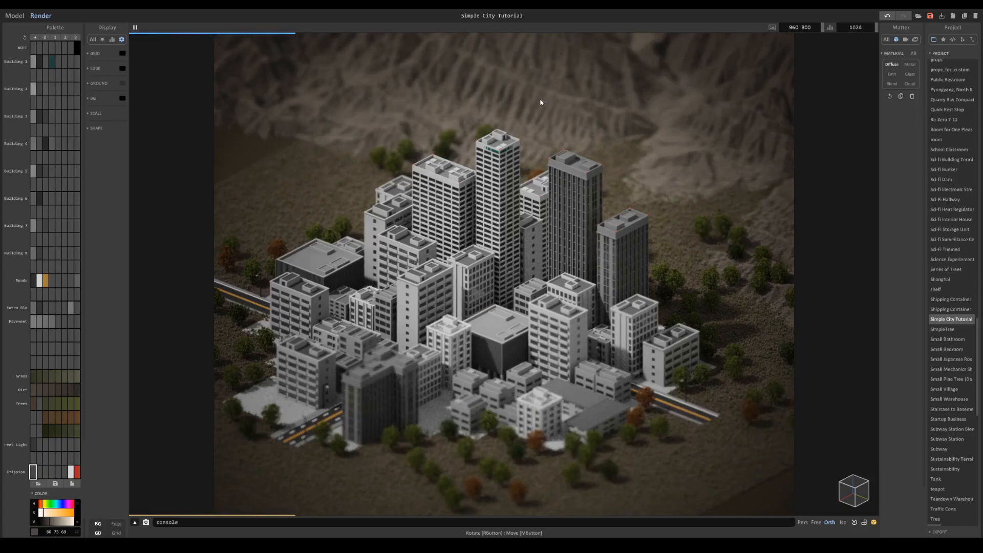
{"action": "left_click", "coordinate": [53, 522]}
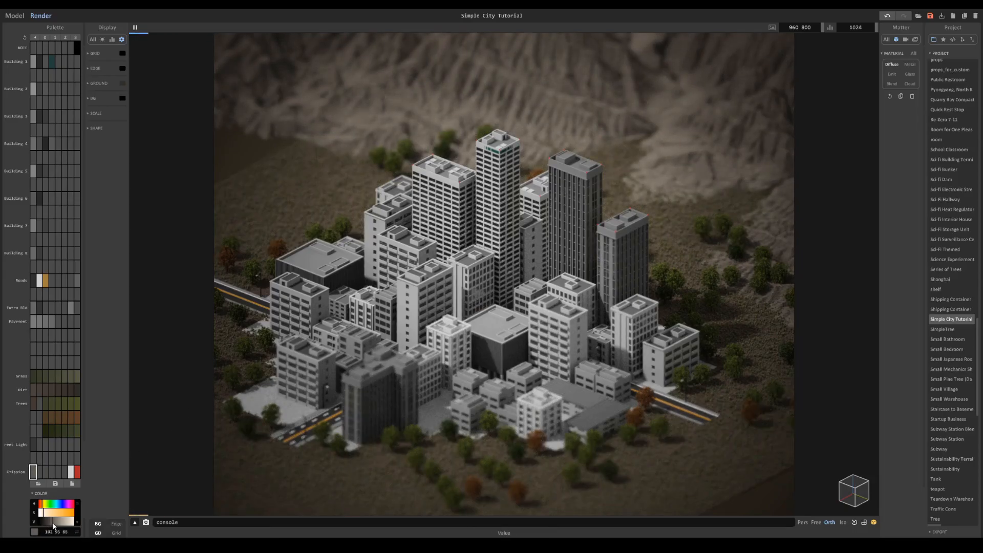
{"action": "left_click", "coordinate": [54, 522]}
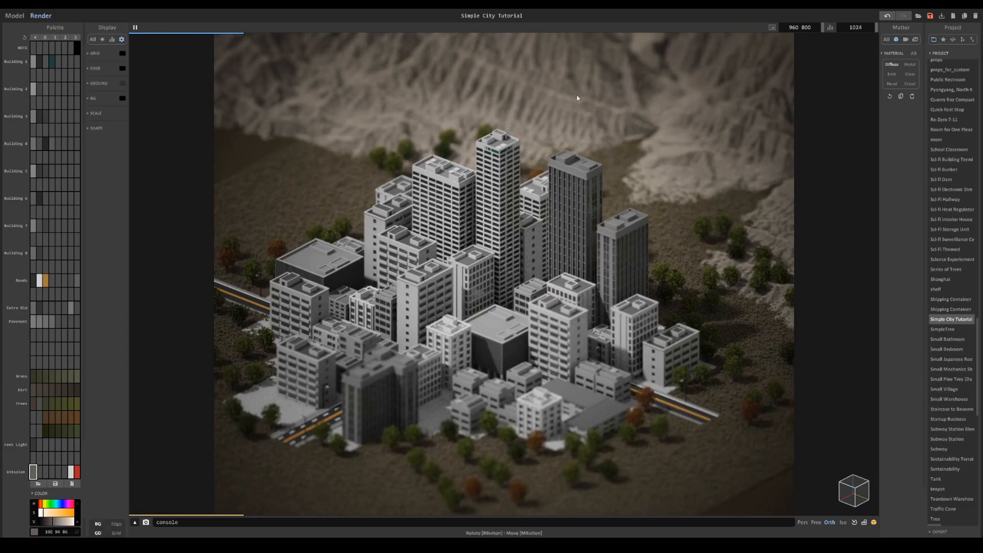
{"action": "left_click", "coordinate": [51, 522]}
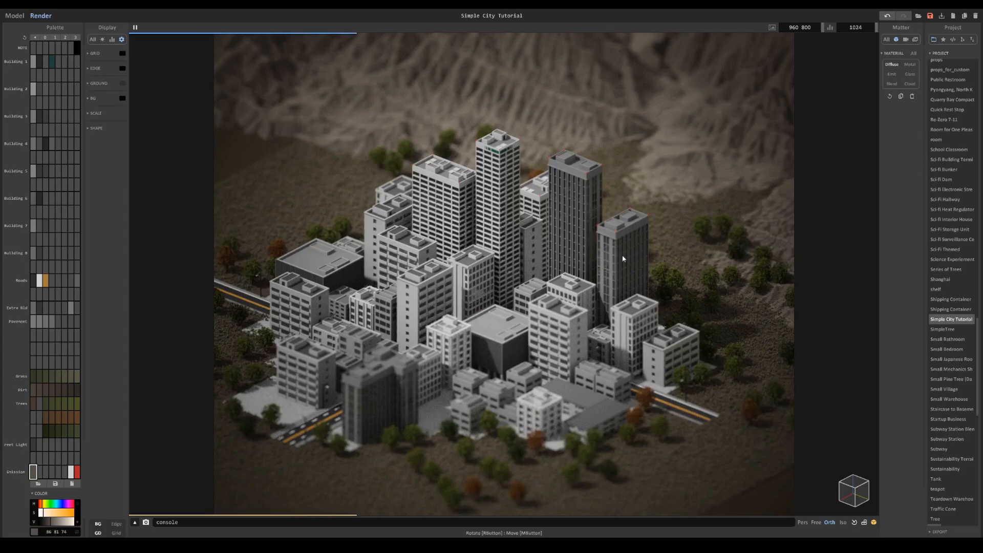
- Compare the render with depth of field off and on, and inspect the city and terrain from other angles and distances
{"action": "left_click", "coordinate": [906, 40]}
{"action": "left_click", "coordinate": [893, 118]}
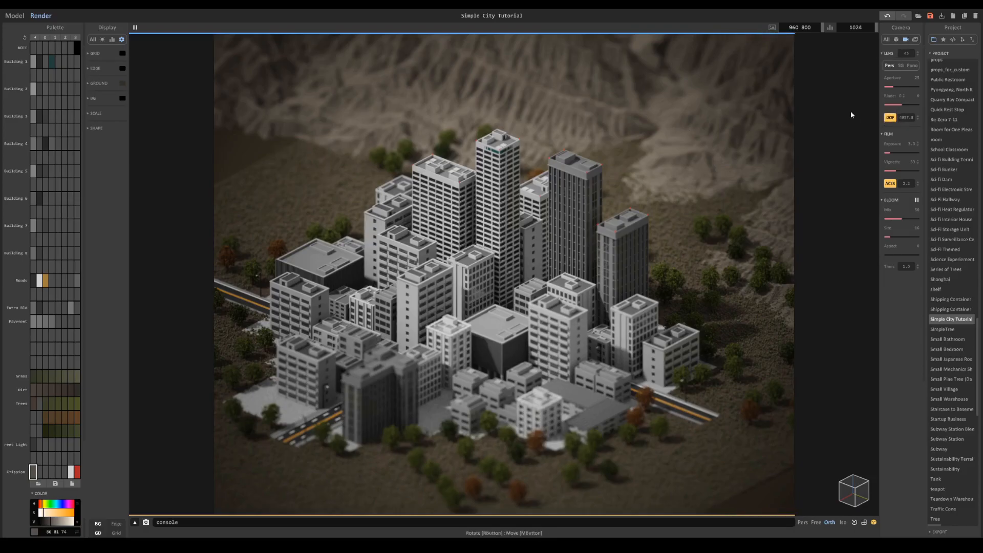
{"action": "left_click", "coordinate": [889, 119]}
{"action": "right_click_drag", "start_coordinate": [386, 257], "coordinate": [599, 276]}
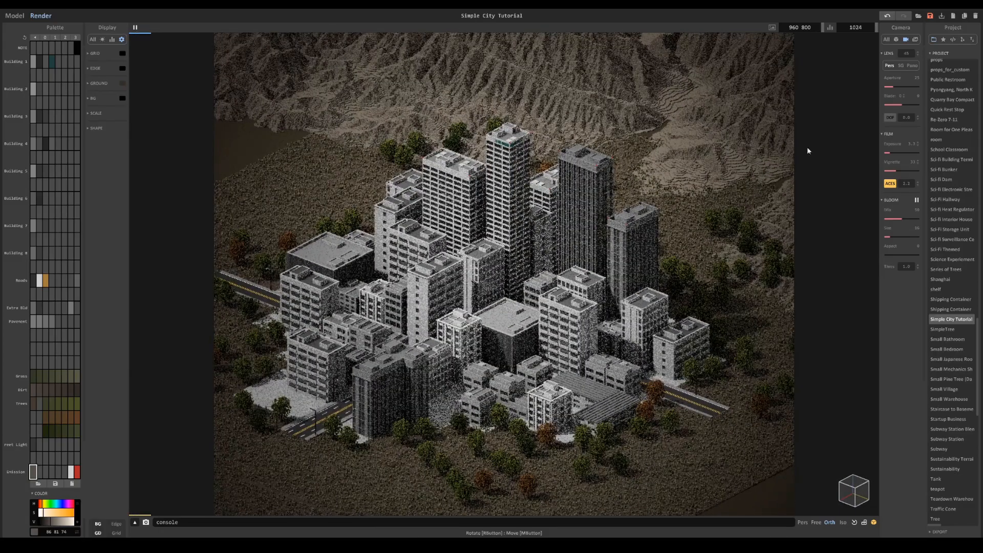
{"action": "left_click", "coordinate": [889, 117]}
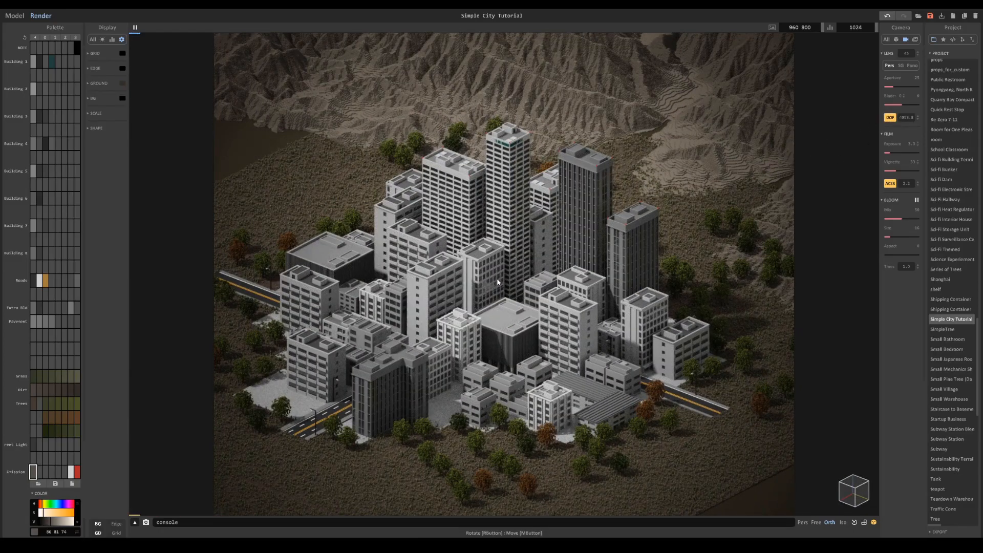
{"action": "scroll", "coordinate": [436, 313], "scroll_direction": "down", "scroll_amount": 10}
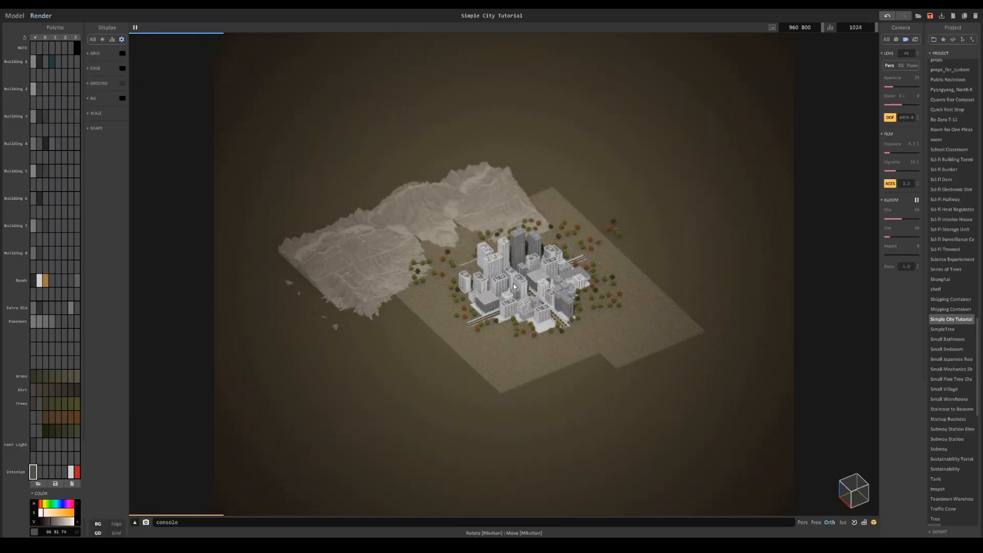
{"action": "scroll", "coordinate": [573, 292], "scroll_direction": "up", "scroll_amount": 10}
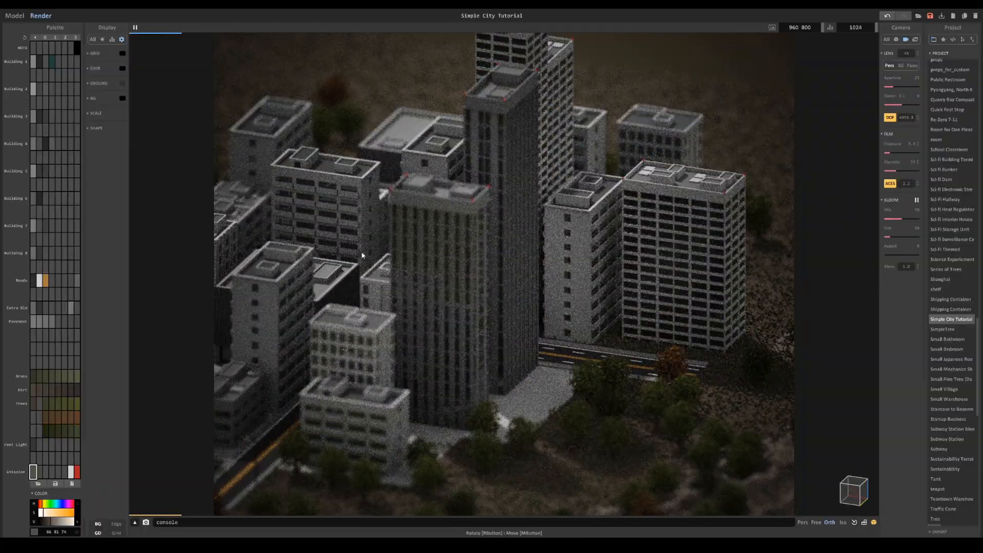
{"action": "scroll", "coordinate": [384, 278], "scroll_direction": "down", "scroll_amount": 10}
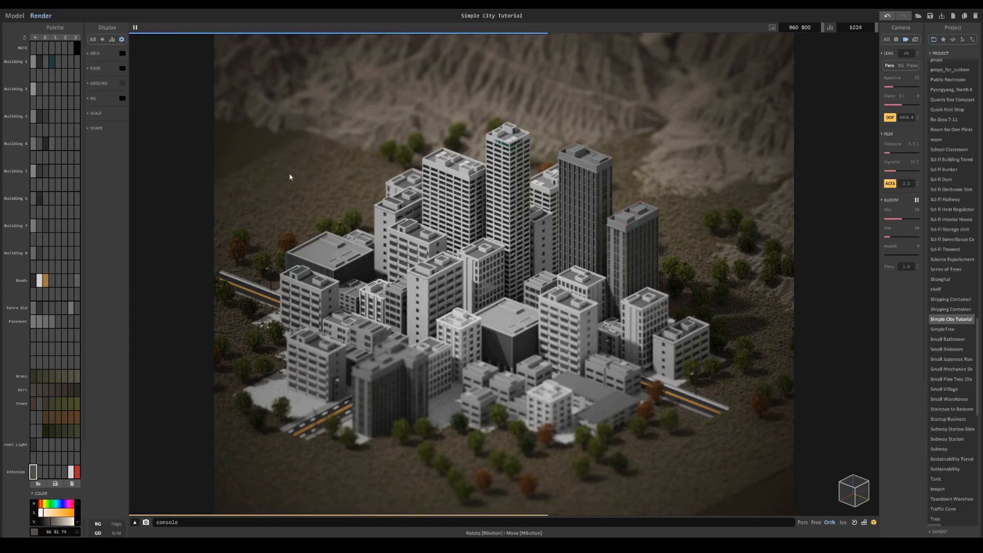
- Return to modelling, open the grass ground group, and duplicate its edge row of tiles outward along the Y axis
{"action": "left_click", "coordinate": [14, 16]}
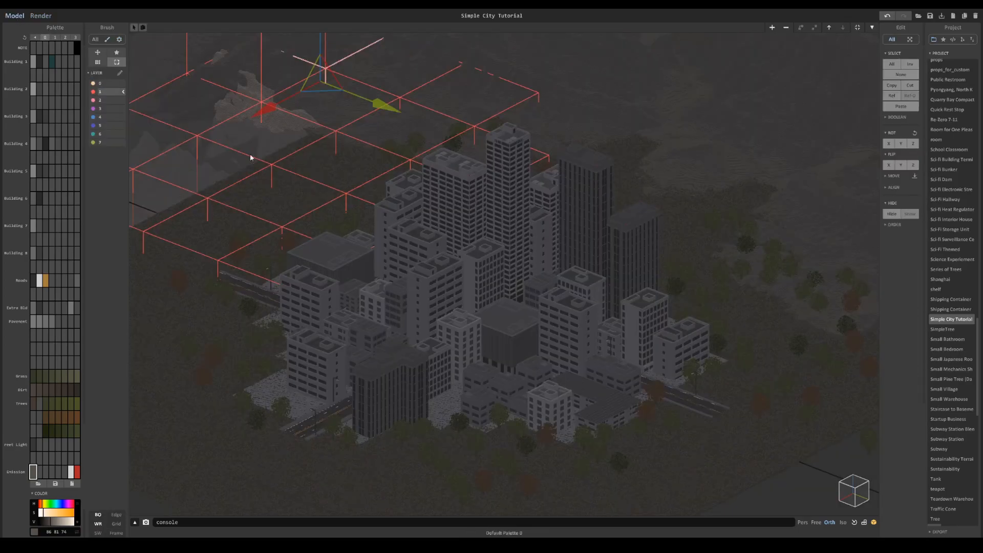
{"action": "middle_click_drag", "start_coordinate": [135, 205], "coordinate": [188, 205]}
{"action": "double_click", "coordinate": [190, 232]}
{"action": "scroll", "coordinate": [287, 245], "scroll_direction": "down", "scroll_amount": 1}
{"action": "middle_click_drag", "start_coordinate": [294, 246], "coordinate": [432, 224]}
{"action": "left_click", "coordinate": [487, 283]}
{"action": "mouse_move", "coordinate": [486, 286]}
{"action": "right_mouse_down"}
{"action": "mouse_move", "coordinate": [512, 305]}
{"action": "mouse_move", "coordinate": [494, 279]}
{"action": "right_mouse_up"}
{"action": "left_click", "coordinate": [517, 232]}
{"action": "left_click", "coordinate": [490, 259], "text": "shift"}
{"action": "left_click", "coordinate": [482, 282], "text": "shift"}
{"action": "left_click", "coordinate": [482, 327], "text": "shift"}
{"action": "left_click", "coordinate": [488, 391], "text": "shift"}
{"action": "left_click_drag", "start_coordinate": [548, 325], "coordinate": [466, 294]}
{"action": "scroll", "coordinate": [481, 303], "scroll_direction": "up", "scroll_amount": 4}
{"action": "right_click_drag", "start_coordinate": [492, 312], "coordinate": [211, 205]}
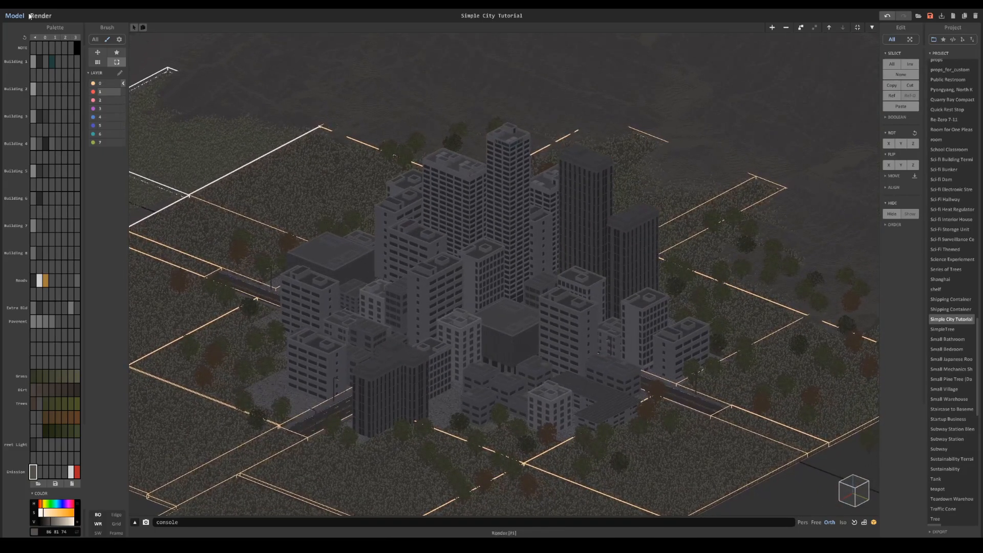
- Select the grass tiles at the ground's rear edge and duplicate them backward along the X axis under the mountains
{"action": "scroll", "coordinate": [307, 184], "scroll_direction": "down", "scroll_amount": 3}
{"action": "right_click_drag", "start_coordinate": [314, 187], "coordinate": [380, 226]}
{"action": "middle_click_drag", "start_coordinate": [380, 226], "coordinate": [459, 163]}
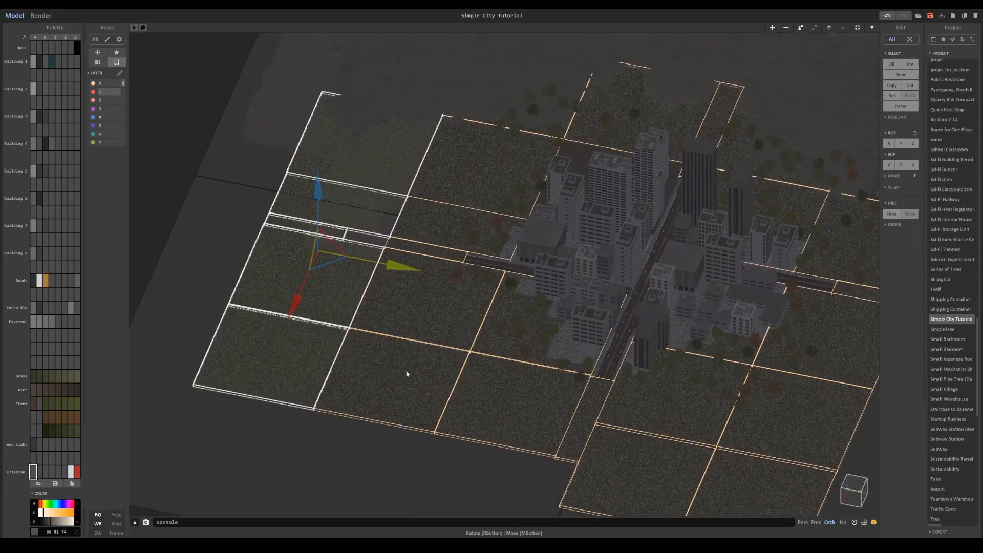
{"action": "right_click_drag", "start_coordinate": [498, 330], "coordinate": [625, 228]}
{"action": "scroll", "coordinate": [632, 177], "scroll_direction": "up", "scroll_amount": 3}
{"action": "left_click", "coordinate": [644, 184]}
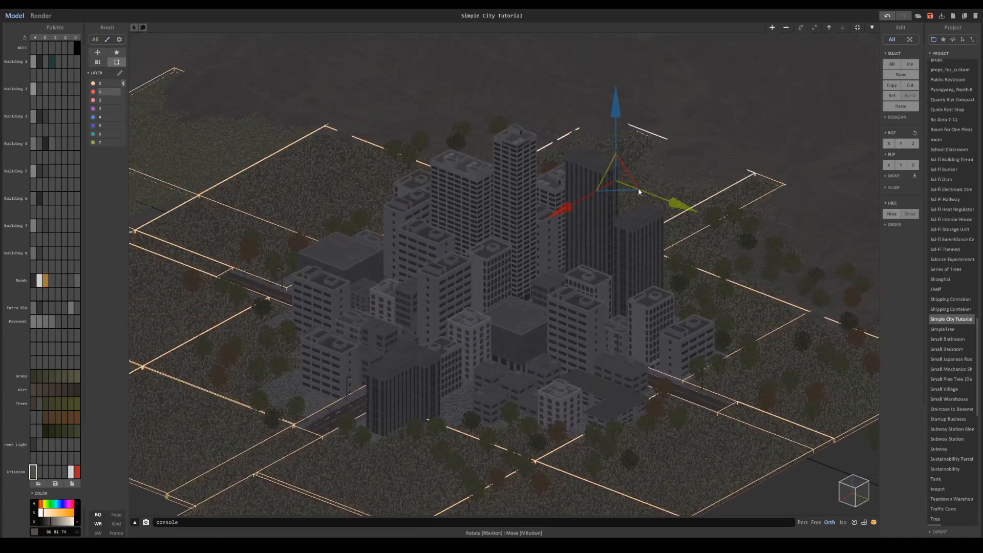
{"action": "left_click_drag", "start_coordinate": [578, 202], "coordinate": [692, 111]}
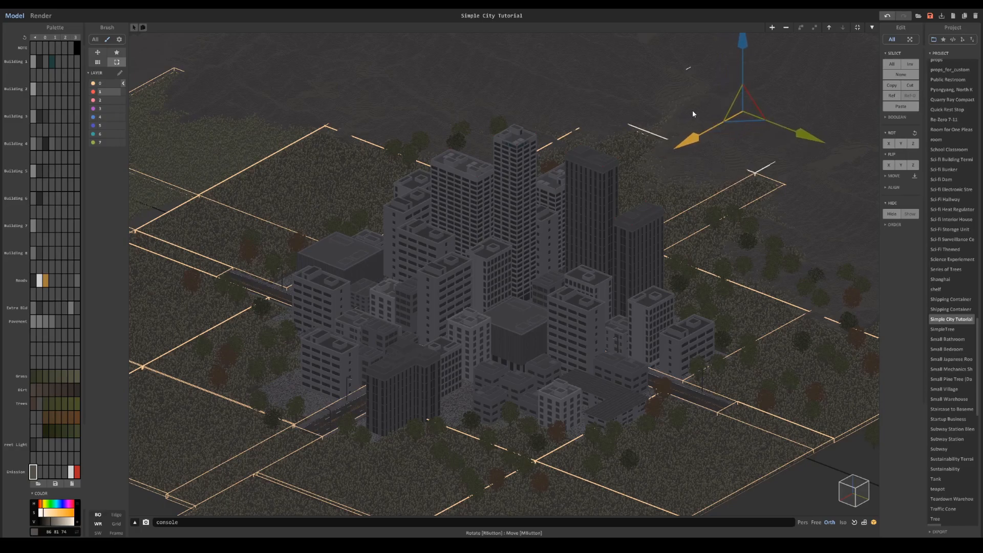
- Select the grass tiles along the ground's opposite side and duplicate them outward along the Y axis
{"action": "middle_click_drag", "start_coordinate": [745, 243], "coordinate": [696, 191]}
{"action": "left_click", "coordinate": [726, 313]}
{"action": "left_click", "coordinate": [722, 379], "text": "shift"}
{"action": "left_click", "coordinate": [651, 419], "text": "shift"}
{"action": "scroll", "coordinate": [586, 457], "scroll_direction": "down", "scroll_amount": 5}
{"action": "scroll", "coordinate": [523, 450], "scroll_direction": "up", "scroll_amount": 3}
{"action": "left_click_drag", "start_coordinate": [623, 407], "coordinate": [733, 409]}
{"action": "scroll", "coordinate": [733, 409], "scroll_direction": "up", "scroll_amount": 4}
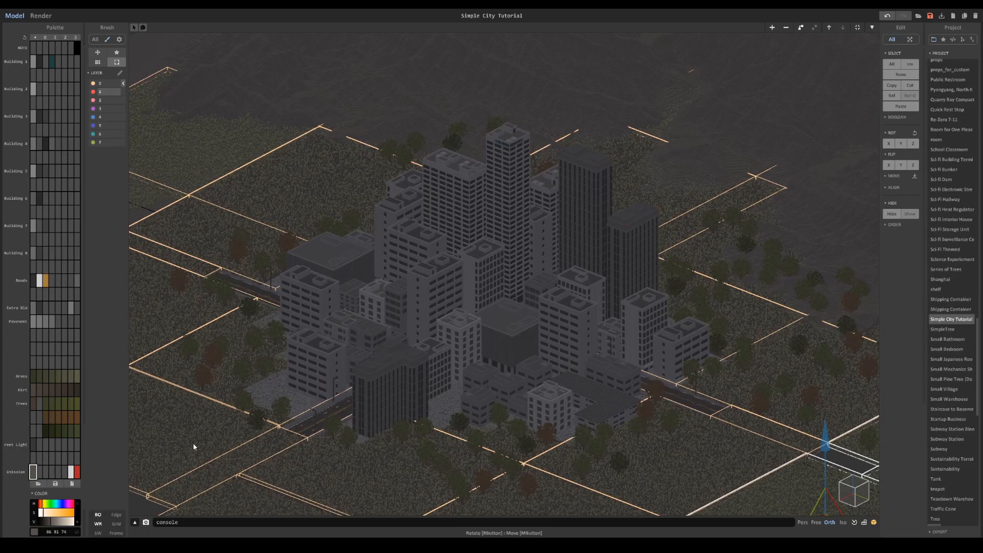
- Duplicate the front grass tile and its adjoining narrow strip outward along the X axis, and render the city to check the extended ground
{"action": "middle_click_drag", "start_coordinate": [193, 447], "coordinate": [371, 324]}
{"action": "scroll", "coordinate": [359, 343], "scroll_direction": "down", "scroll_amount": 3}
{"action": "left_click", "coordinate": [350, 359]}
{"action": "left_click", "coordinate": [414, 368], "text": "shift"}
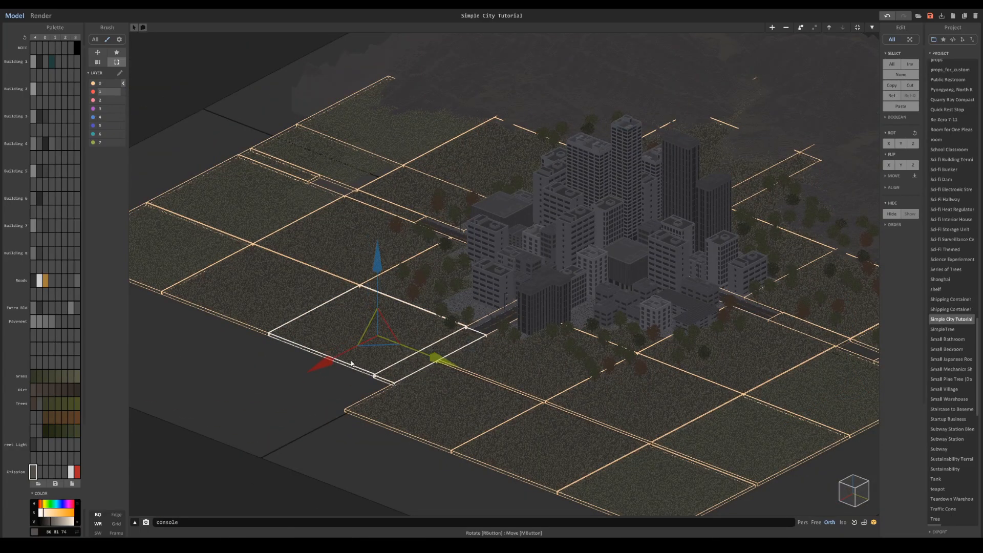
{"action": "left_click_drag", "start_coordinate": [335, 369], "coordinate": [288, 402]}
{"action": "middle_click_drag", "start_coordinate": [509, 285], "coordinate": [395, 336]}
{"action": "scroll", "coordinate": [394, 336], "scroll_direction": "up", "scroll_amount": 3}
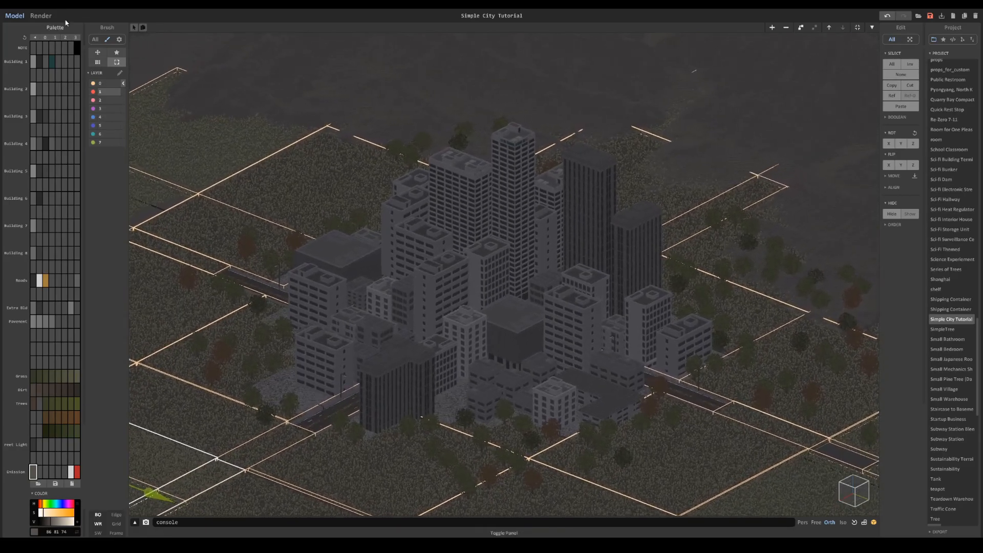
{"action": "key", "text": "F1"}
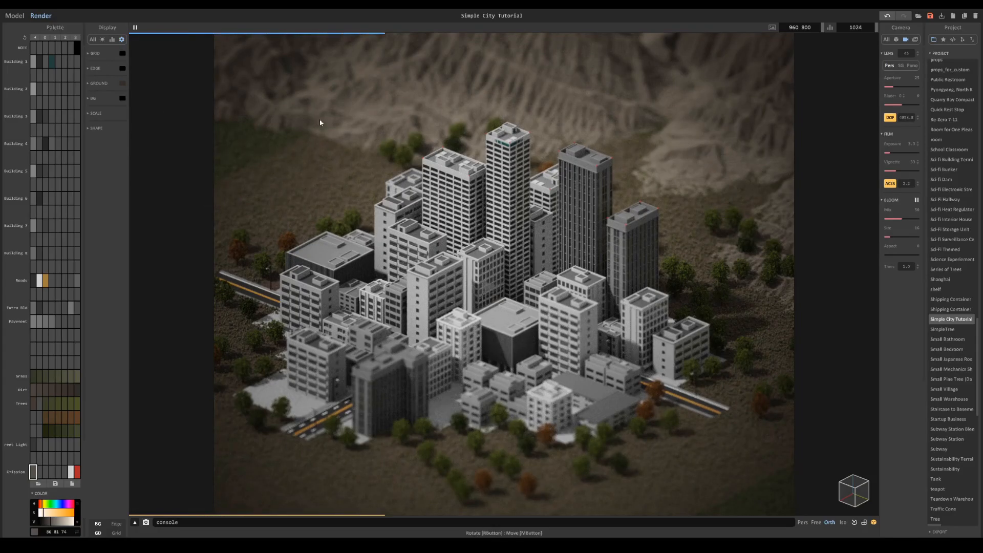
{"action": "key", "text": "F1"}
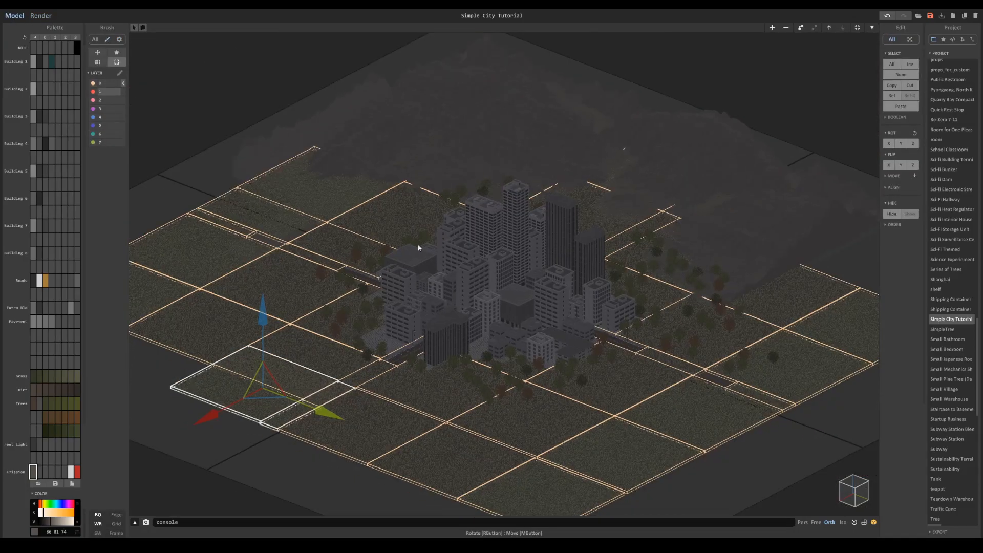
- Close the grass group and hide layers 1 to 5 to expose the dirt ground tiles
{"action": "left_click", "coordinate": [165, 178]}
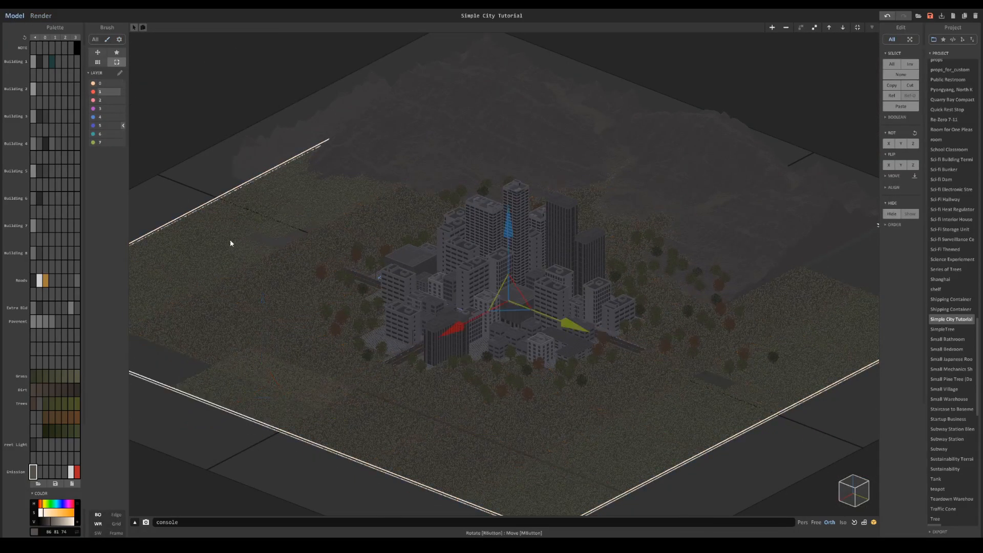
{"action": "left_click", "coordinate": [93, 92]}
{"action": "left_click", "coordinate": [93, 100]}
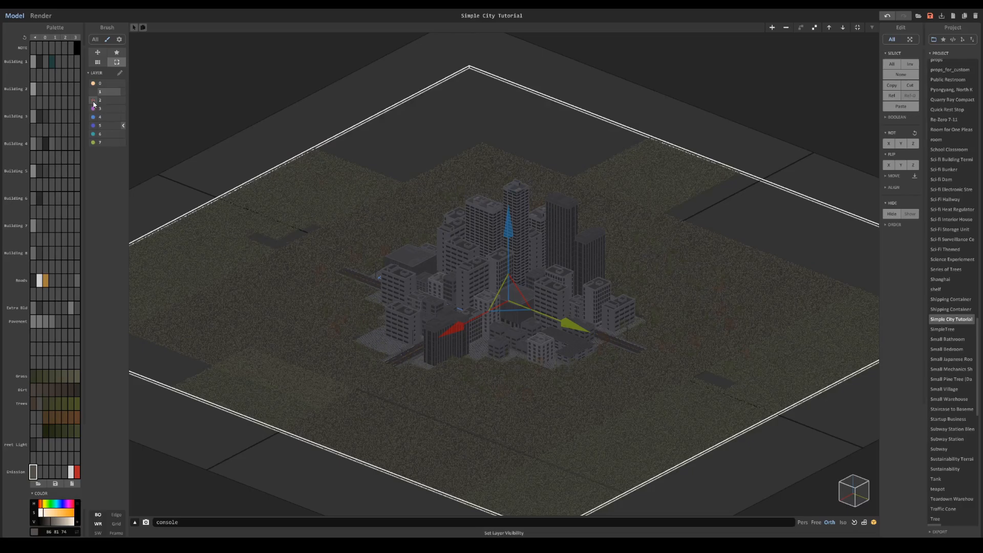
{"action": "left_click", "coordinate": [93, 109]}
{"action": "left_click", "coordinate": [93, 126]}
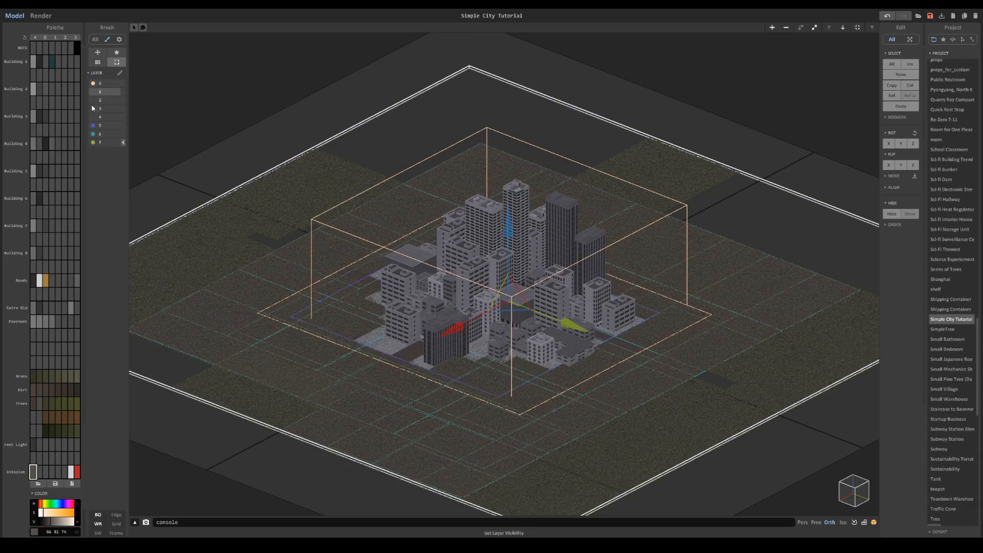
{"action": "left_click", "coordinate": [93, 126]}
- Open the dirt ground group and duplicate its end column of tiles outward along the Y axis
{"action": "left_click", "coordinate": [315, 253]}
{"action": "mouse_move", "coordinate": [316, 253]}
{"action": "right_mouse_down"}
{"action": "mouse_move", "coordinate": [362, 268]}
{"action": "mouse_move", "coordinate": [303, 242]}
{"action": "right_mouse_up"}
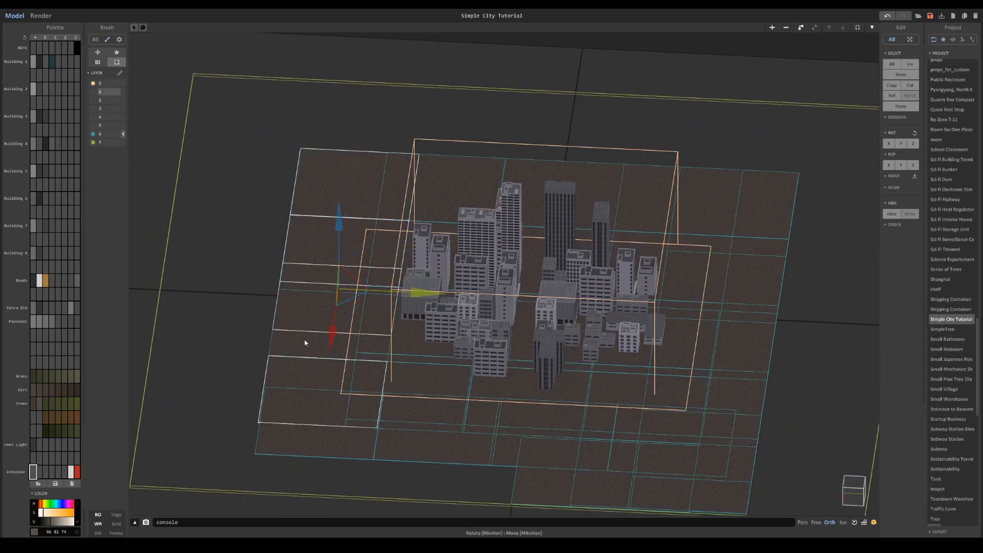
{"action": "left_click_drag", "start_coordinate": [410, 292], "coordinate": [291, 290]}
- Select the row of dirt tiles along the mountain-side edge and duplicate it outward along the X axis
{"action": "left_click", "coordinate": [327, 181]}
{"action": "left_click", "coordinate": [268, 180], "text": "shift"}
{"action": "left_click", "coordinate": [476, 178], "text": "shift"}
{"action": "left_click", "coordinate": [584, 181], "text": "shift"}
{"action": "left_click", "coordinate": [662, 196], "text": "shift"}
{"action": "left_click", "coordinate": [781, 213], "text": "shift"}
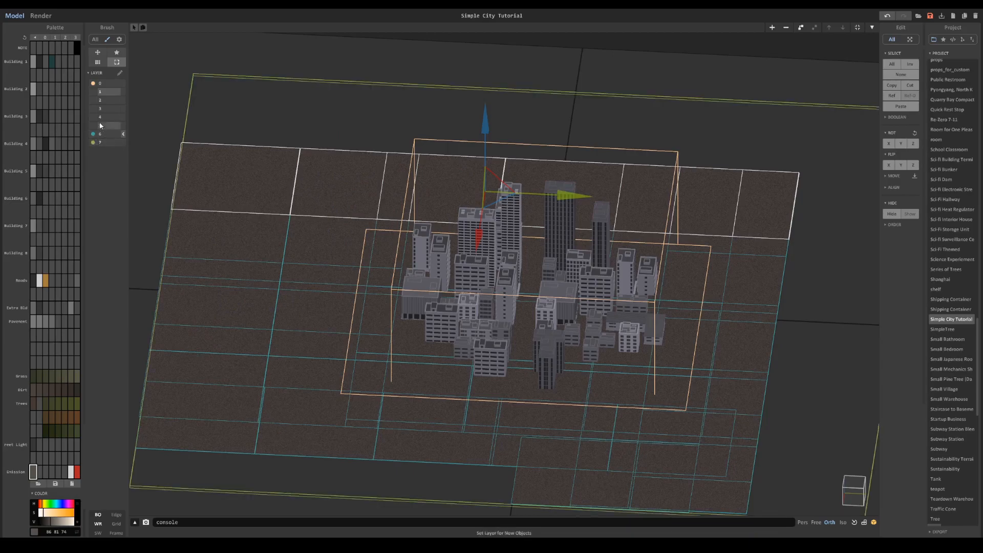
{"action": "left_click", "coordinate": [93, 92]}
{"action": "left_click", "coordinate": [94, 94]}
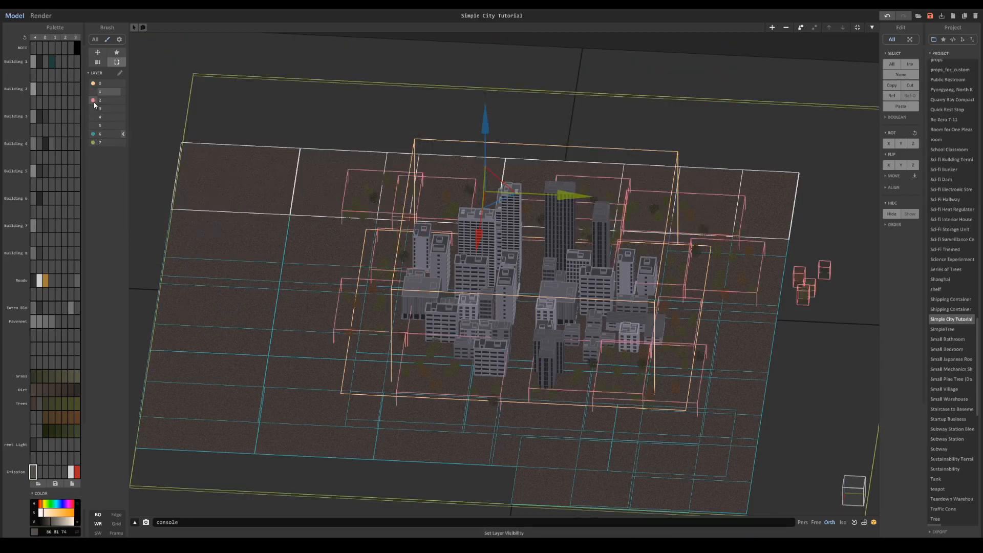
{"action": "left_click", "coordinate": [93, 125]}
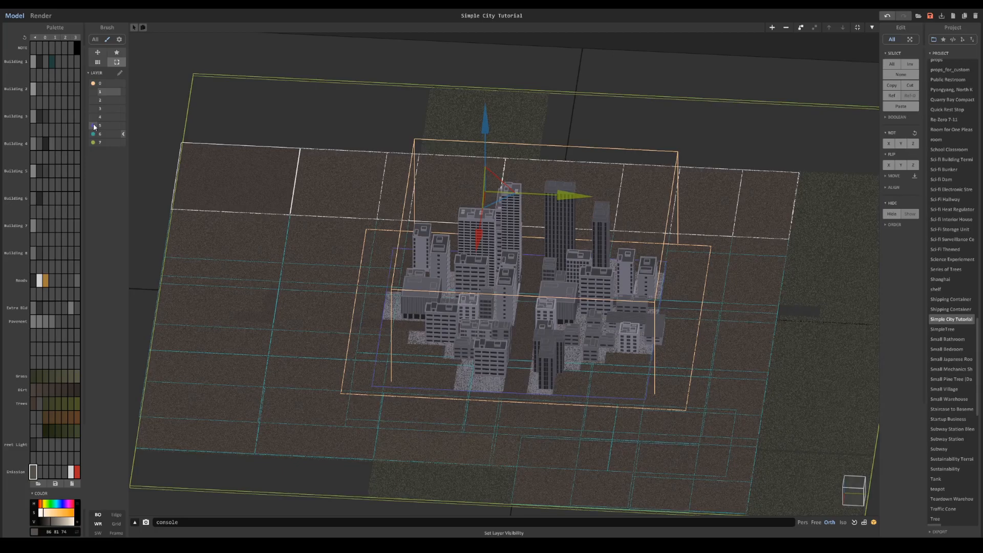
{"action": "left_click", "coordinate": [93, 126]}
{"action": "right_click_drag", "start_coordinate": [360, 152], "coordinate": [287, 169]}
{"action": "middle_click_drag", "start_coordinate": [561, 257], "coordinate": [524, 260]}
{"action": "left_click_drag", "start_coordinate": [488, 261], "coordinate": [560, 237]}
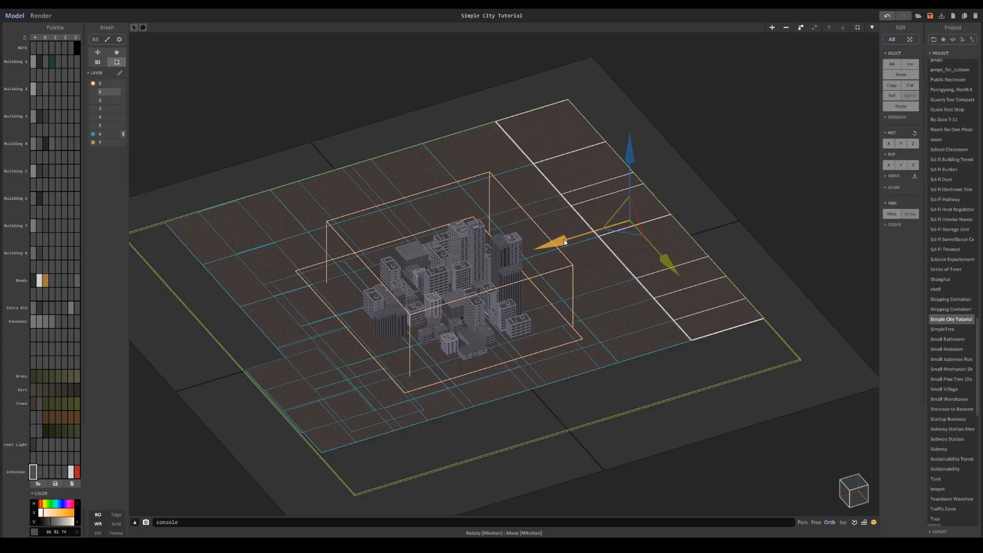
- Select the dirt tiles along the ground's other Y-side edge and duplicate them outward along the Y axis
{"action": "scroll", "coordinate": [599, 265], "scroll_direction": "down", "scroll_amount": 1}
{"action": "middle_click_drag", "start_coordinate": [599, 265], "coordinate": [582, 227]}
{"action": "left_click", "coordinate": [669, 273]}
{"action": "left_click", "coordinate": [627, 302], "text": "shift"}
{"action": "left_click", "coordinate": [572, 318], "text": "shift"}
{"action": "left_click", "coordinate": [521, 334], "text": "shift"}
{"action": "left_click", "coordinate": [468, 351], "text": "shift"}
{"action": "left_click", "coordinate": [406, 368], "text": "shift"}
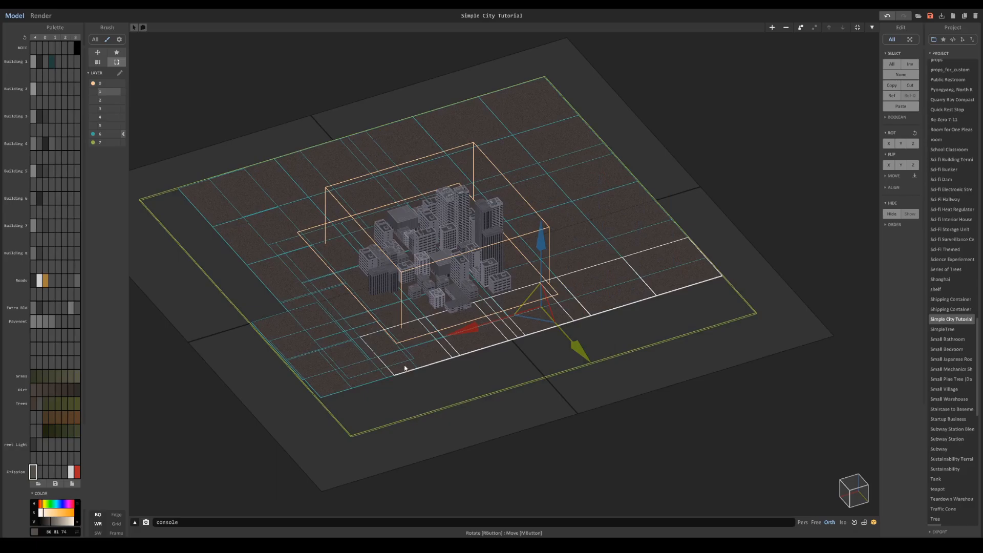
{"action": "left_click", "coordinate": [335, 388], "text": "shift"}
{"action": "left_click_drag", "start_coordinate": [555, 351], "coordinate": [574, 392]}
- Duplicate the dirt tiles on the remaining short edge outward along the X axis until they reach the grass outline
{"action": "left_click", "coordinate": [276, 278]}
{"action": "left_click", "coordinate": [247, 239], "text": "shift"}
{"action": "left_click", "coordinate": [212, 202], "text": "shift"}
{"action": "mouse_move", "coordinate": [193, 261]}
{"action": "left_mouse_down"}
{"action": "mouse_move", "coordinate": [176, 277]}
{"action": "mouse_move", "coordinate": [197, 280]}
{"action": "left_mouse_up"}
{"action": "left_click", "coordinate": [299, 307]}
{"action": "left_click_drag", "start_coordinate": [289, 326], "coordinate": [252, 340]}
{"action": "scroll", "coordinate": [403, 283], "scroll_direction": "up", "scroll_amount": 5}
{"action": "right_click_drag", "start_coordinate": [402, 283], "coordinate": [445, 265]}
{"action": "scroll", "coordinate": [445, 266], "scroll_direction": "down", "scroll_amount": 3}
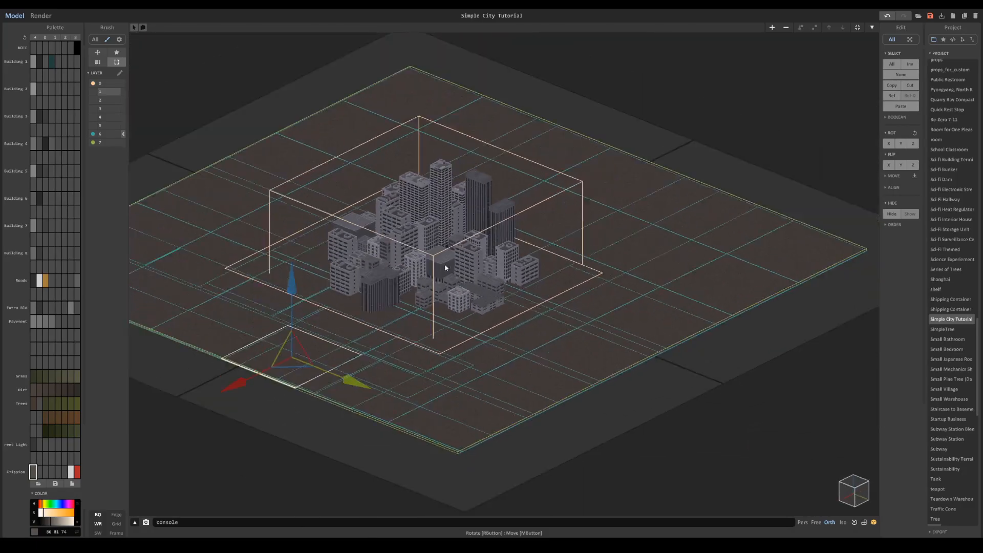
{"action": "scroll", "coordinate": [488, 156], "scroll_direction": "down", "scroll_amount": 3}
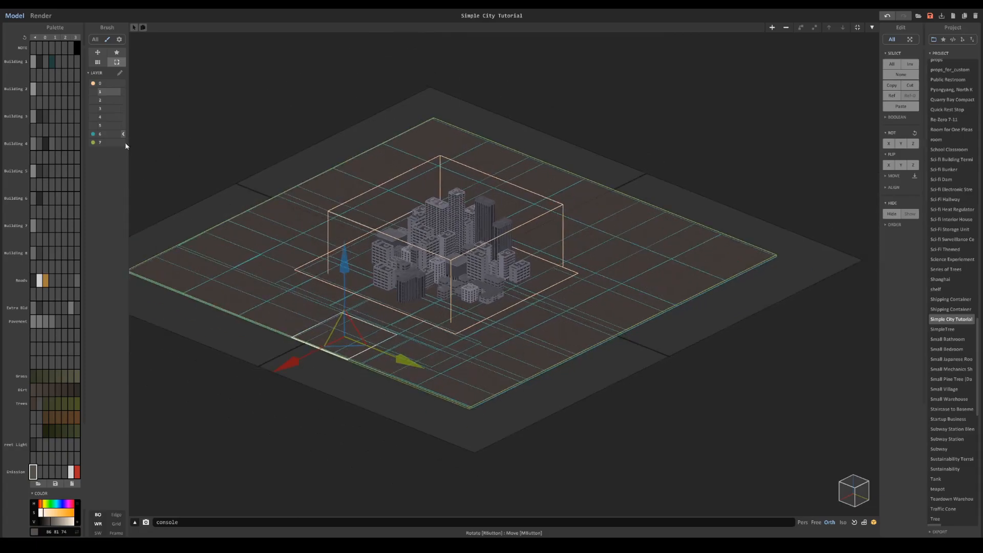
- Close the dirt group, hide layers 0 and 7, and move the whole dirt ground last in the order
{"action": "left_click", "coordinate": [93, 142]}
{"action": "left_click", "coordinate": [92, 84]}
{"action": "left_click", "coordinate": [236, 151]}
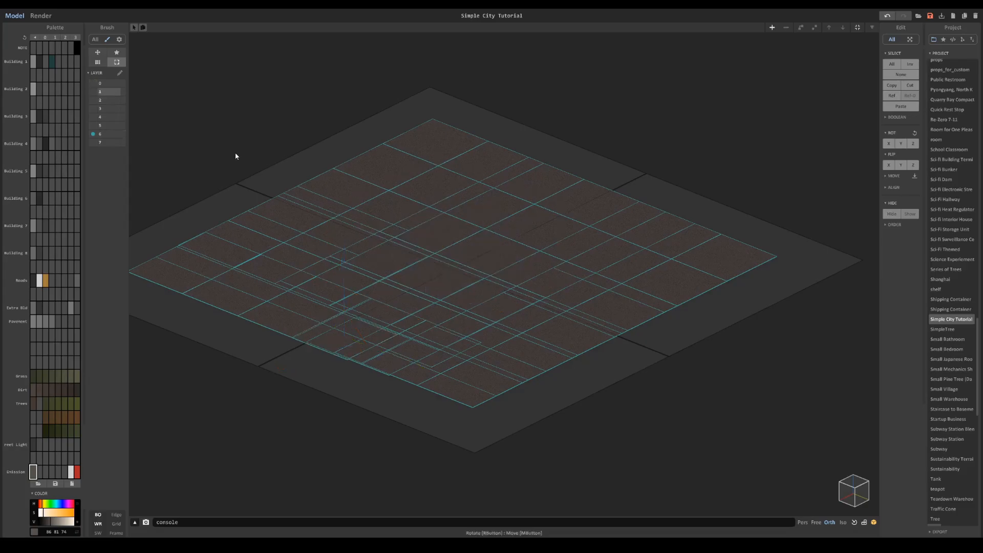
{"action": "left_click", "coordinate": [484, 262]}
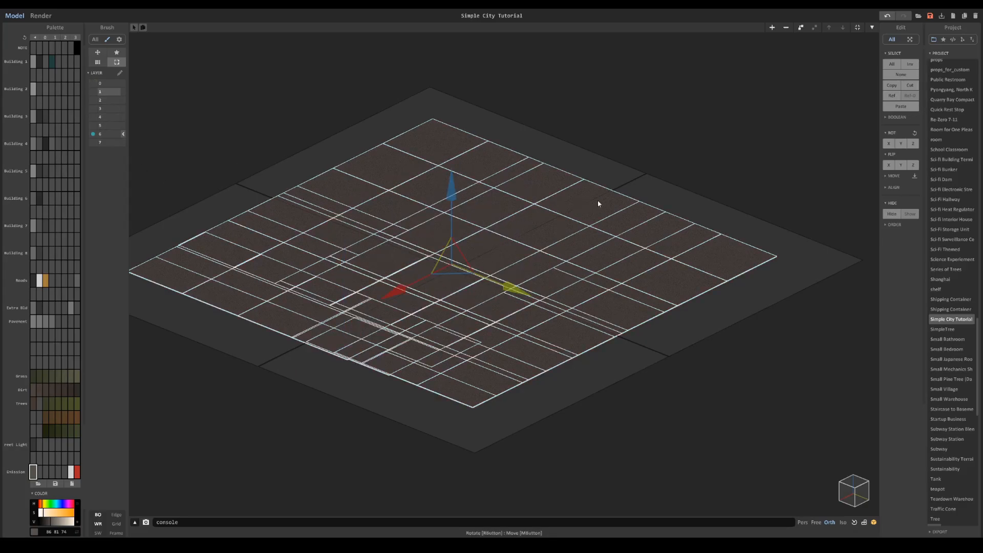
{"action": "left_click", "coordinate": [910, 235]}
{"action": "key", "text": "Tab"}
{"action": "key", "text": "Tab"}
- Show all layers again and render a close view of the city
{"action": "left_click_drag", "start_coordinate": [93, 142], "coordinate": [94, 83]}
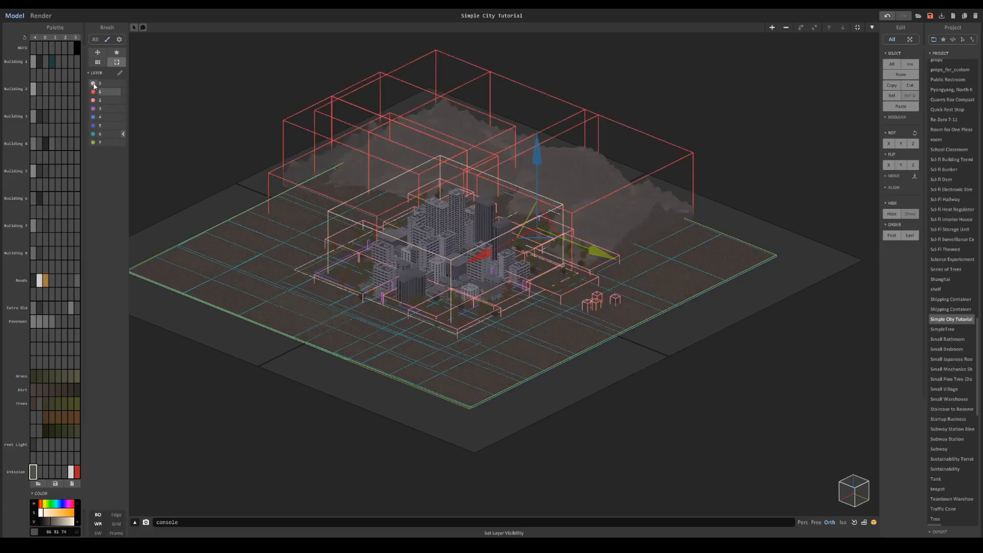
{"action": "scroll", "coordinate": [399, 169], "scroll_direction": "up", "scroll_amount": 5}
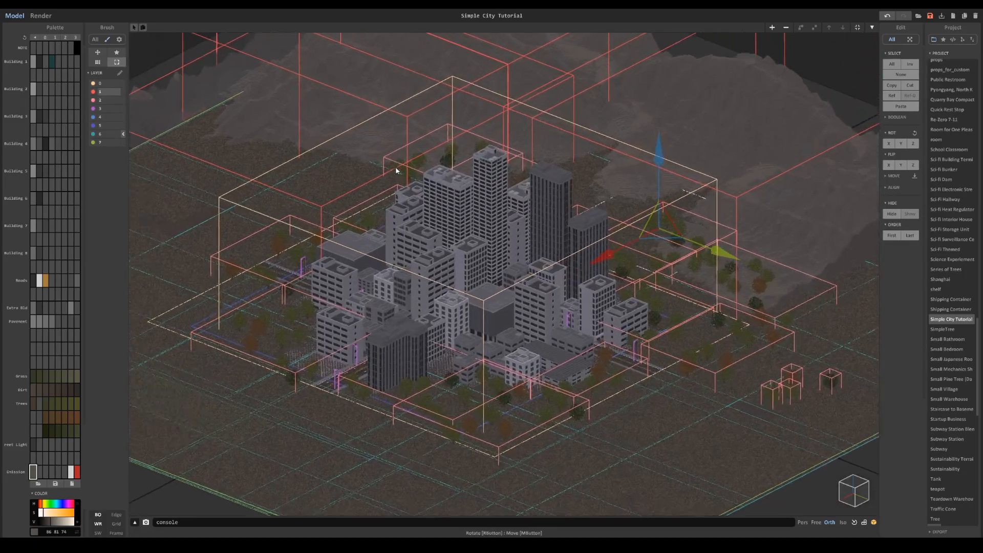
{"action": "left_click", "coordinate": [41, 15]}
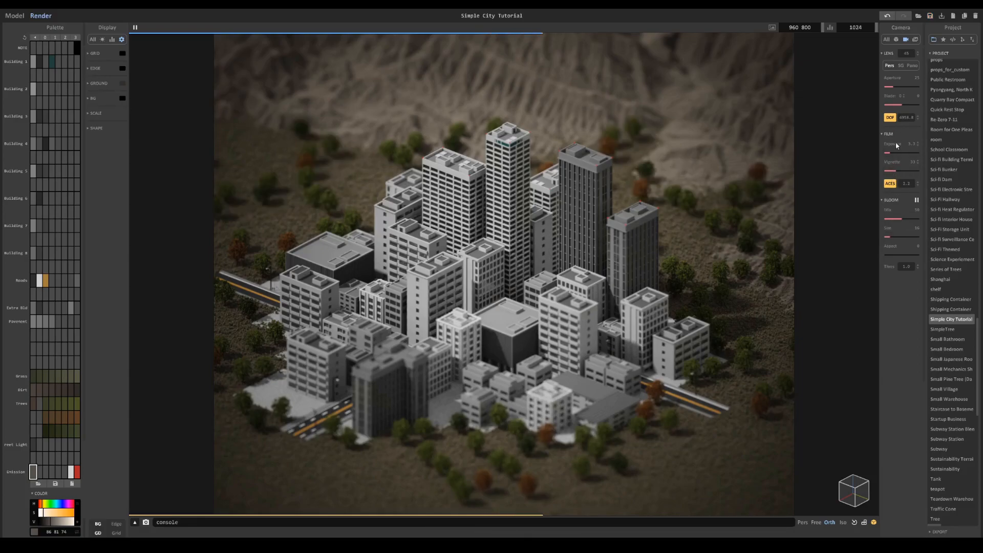
- Fine-tune the render's film exposure, vignette and bloom mix, and save the project
{"action": "left_click_drag", "start_coordinate": [887, 153], "coordinate": [893, 171]}
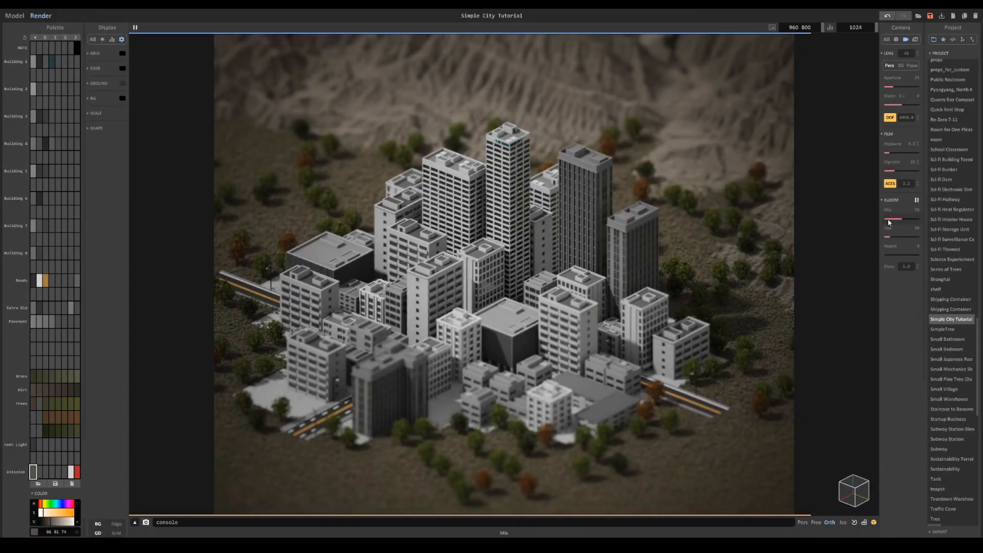
{"action": "left_click", "coordinate": [597, 168]}
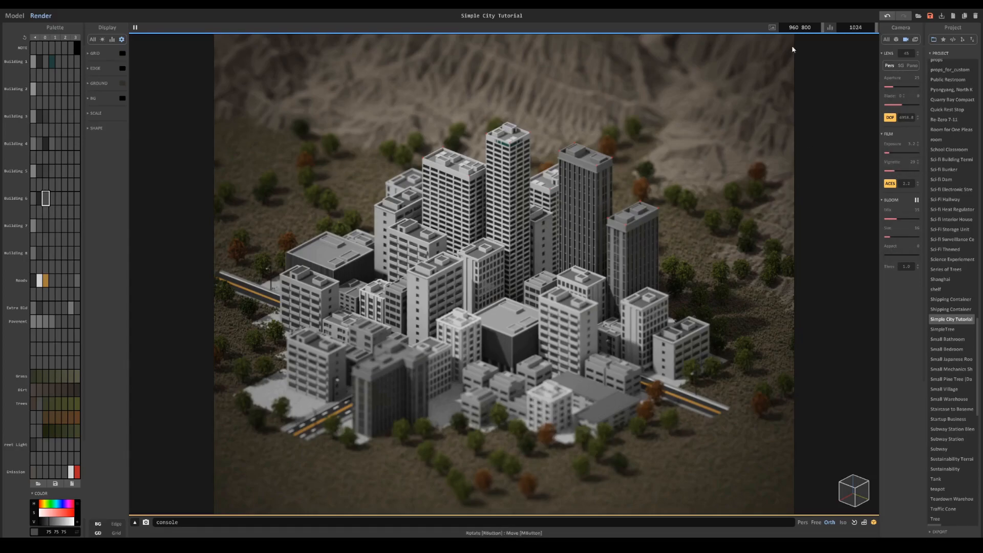
{"action": "left_click", "coordinate": [930, 15]}
- Try atmospheric scattering for the sky and adjust both sun angles for low light with long shadows
{"action": "left_click", "coordinate": [103, 39]}
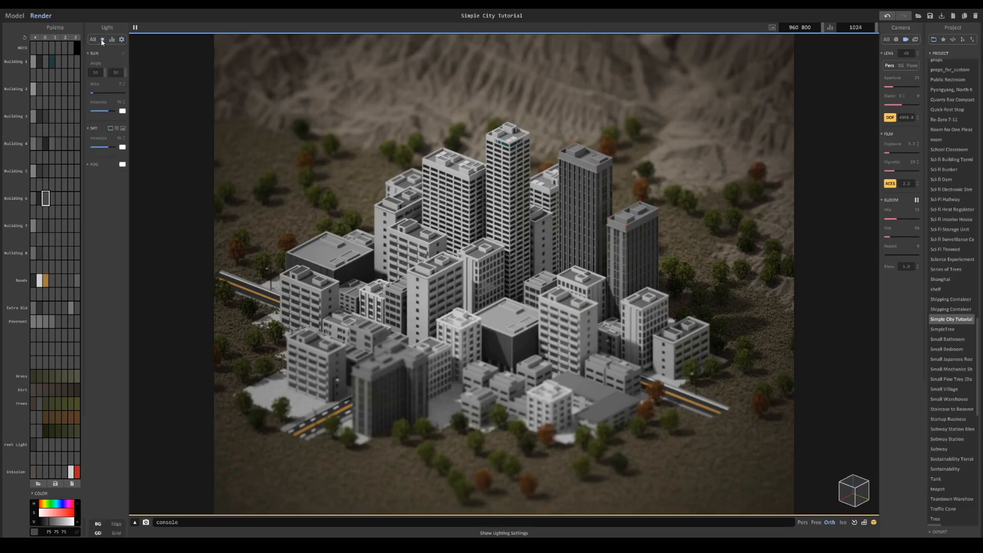
{"action": "left_click", "coordinate": [116, 128]}
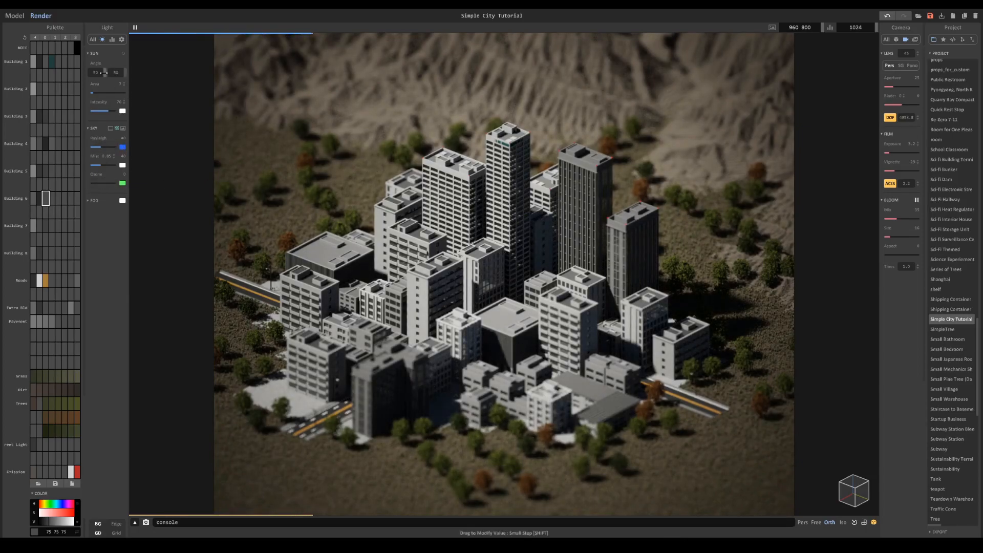
{"action": "left_click_drag", "start_coordinate": [105, 72], "coordinate": [85, 74]}
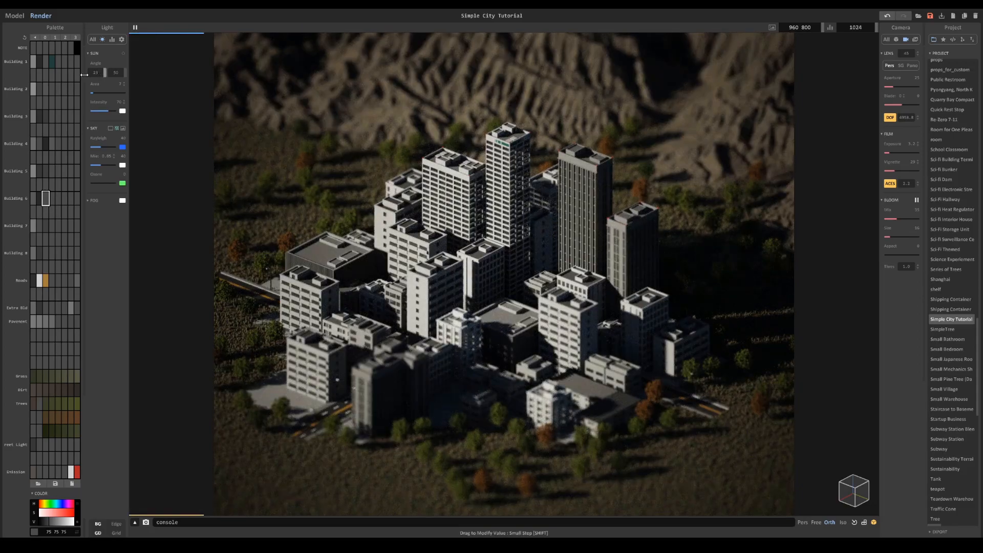
{"action": "left_click_drag", "start_coordinate": [119, 73], "coordinate": [175, 101]}
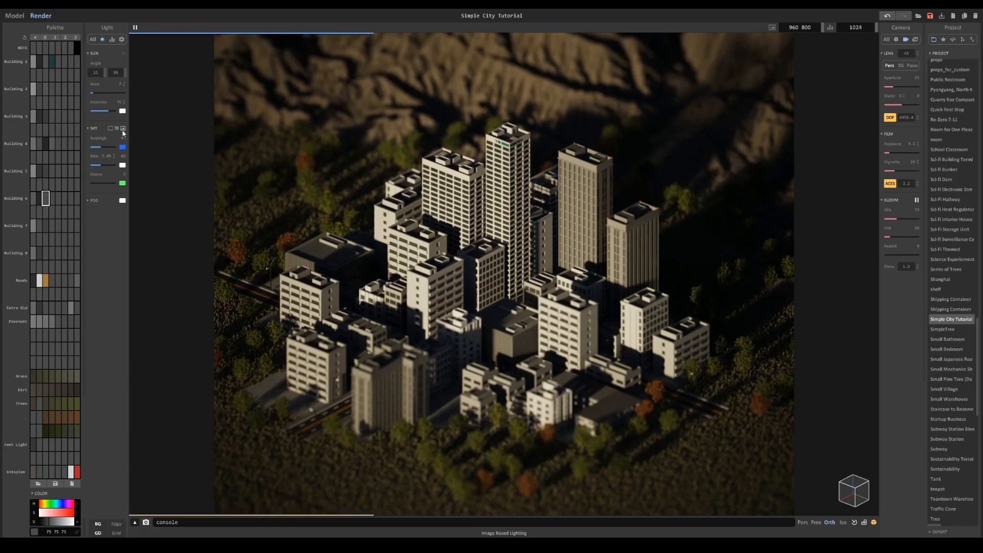
- Switch the sky to image-based lighting and reduce the sky intensity
{"action": "left_click", "coordinate": [123, 129]}
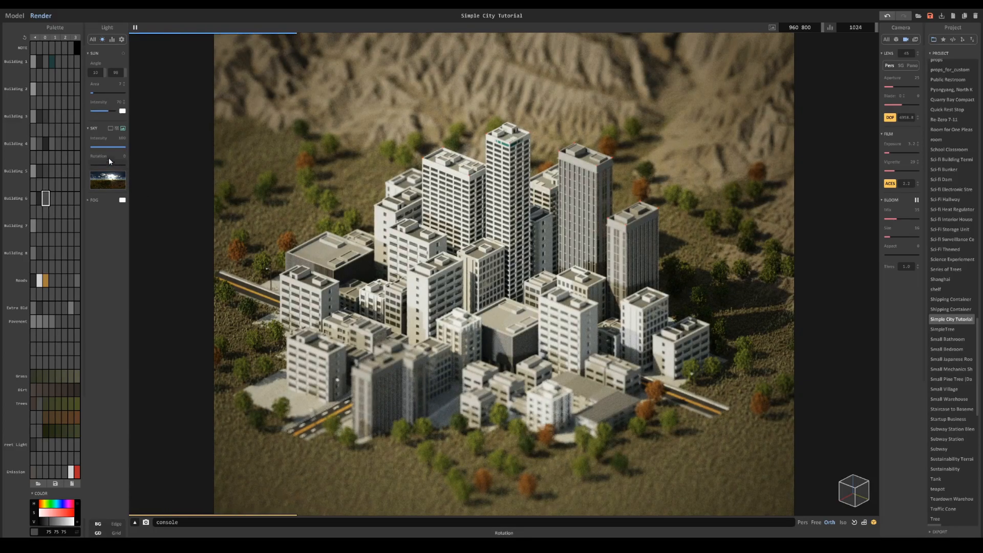
{"action": "left_click", "coordinate": [120, 148]}
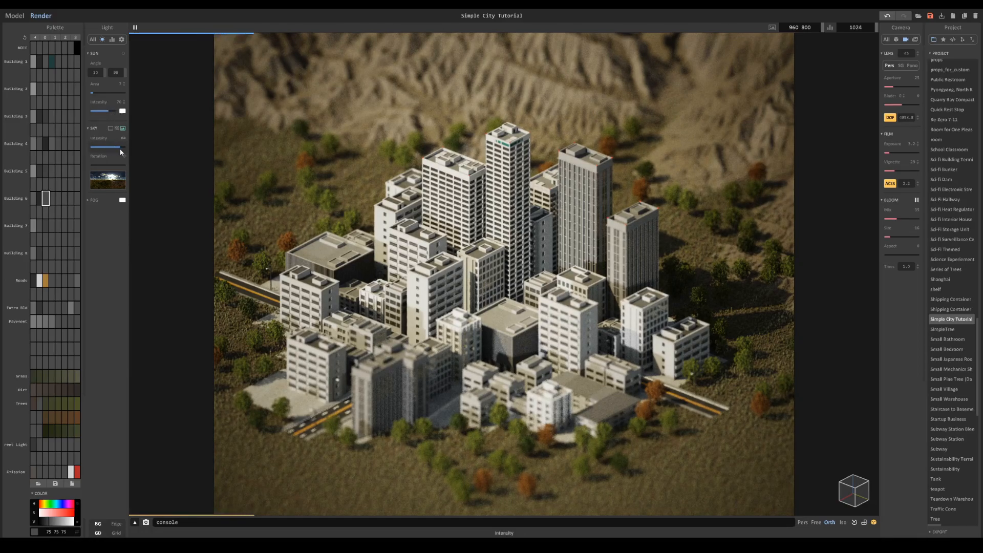
{"action": "left_click", "coordinate": [116, 147]}
{"action": "left_click_drag", "start_coordinate": [116, 151], "coordinate": [115, 152]}
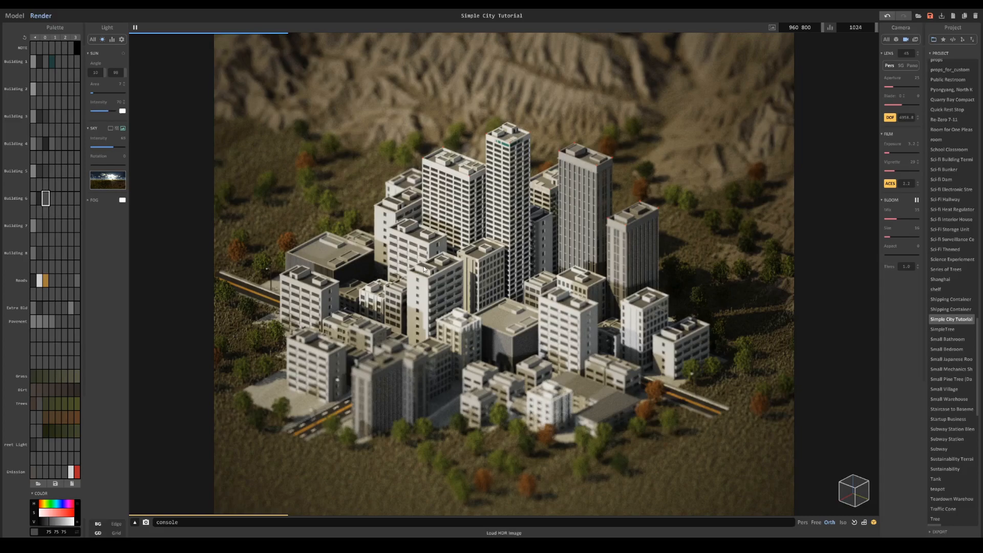
- Try a lower sun intensity with a darker blue sun color, and desaturate it to grey
{"action": "left_click_drag", "start_coordinate": [108, 111], "coordinate": [103, 114]}
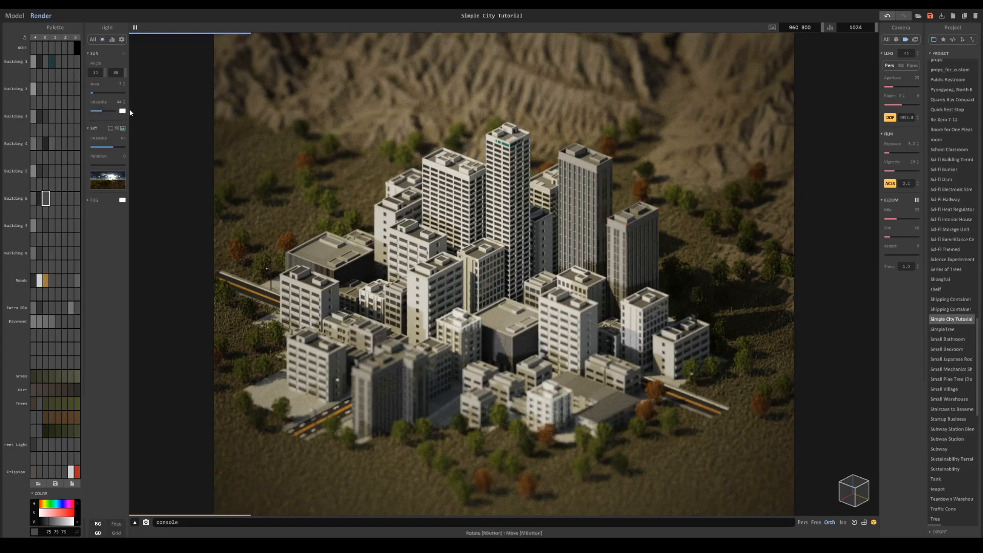
{"action": "left_click", "coordinate": [124, 112]}
{"action": "left_click_drag", "start_coordinate": [145, 117], "coordinate": [182, 134]}
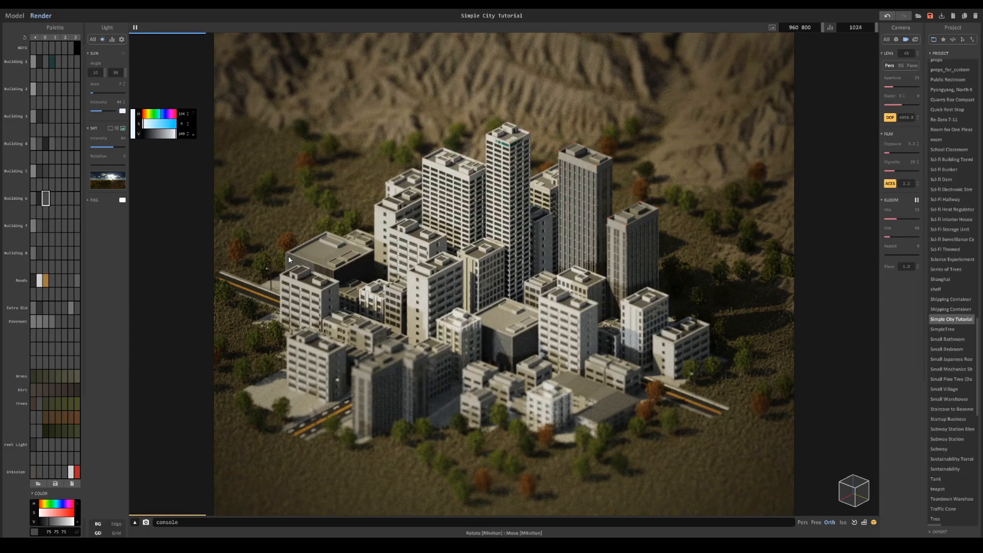
{"action": "left_click", "coordinate": [173, 123]}
{"action": "left_click_drag", "start_coordinate": [168, 138], "coordinate": [162, 137]}
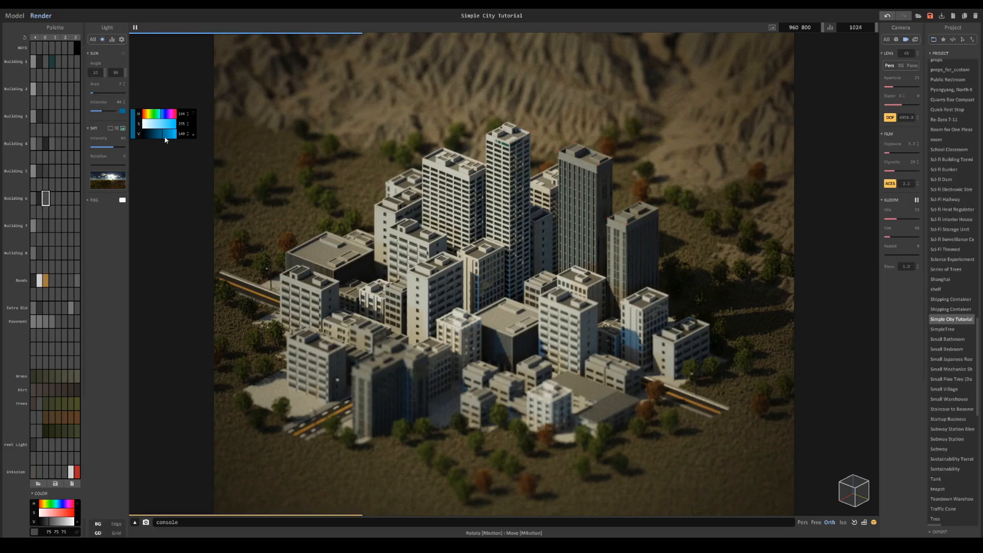
{"action": "left_click_drag", "start_coordinate": [149, 125], "coordinate": [143, 126]}
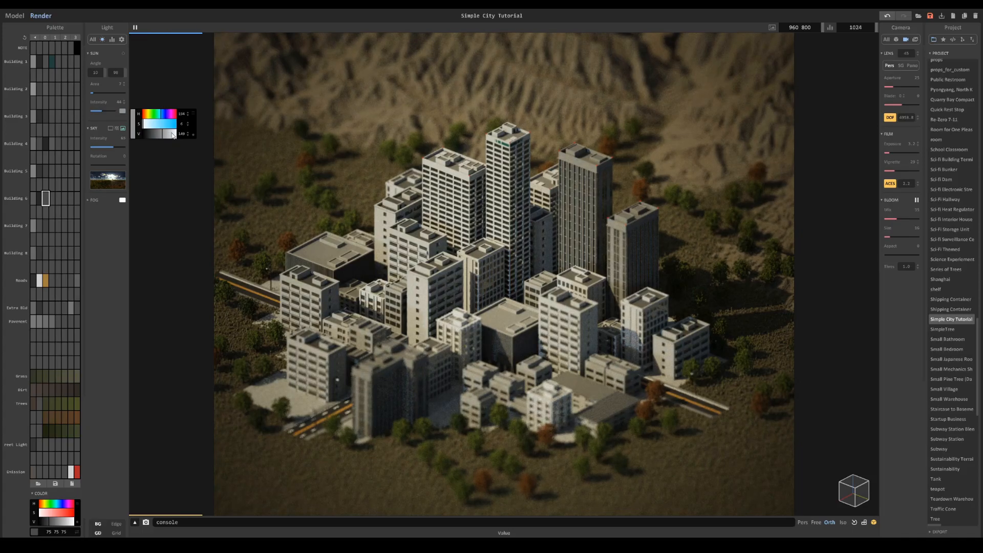
{"action": "left_click", "coordinate": [148, 112]}
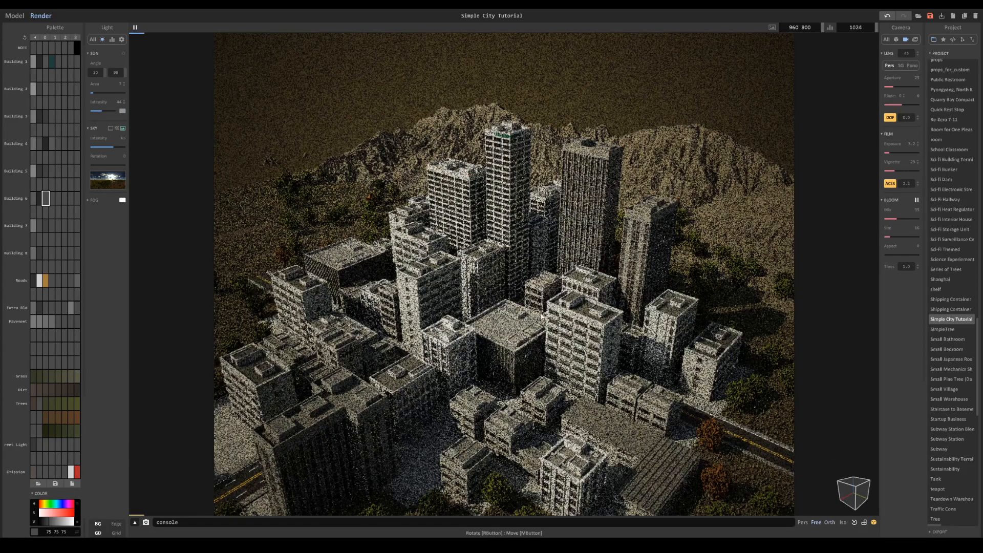
- Turn off the background color display while viewing the skyline from a low angle, and return to the overhead view
{"action": "right_click_drag", "start_coordinate": [545, 322], "coordinate": [515, 292]}
{"action": "middle_click_drag", "start_coordinate": [437, 202], "coordinate": [338, 47]}
{"action": "middle_click_drag", "start_coordinate": [471, 247], "coordinate": [450, 206]}
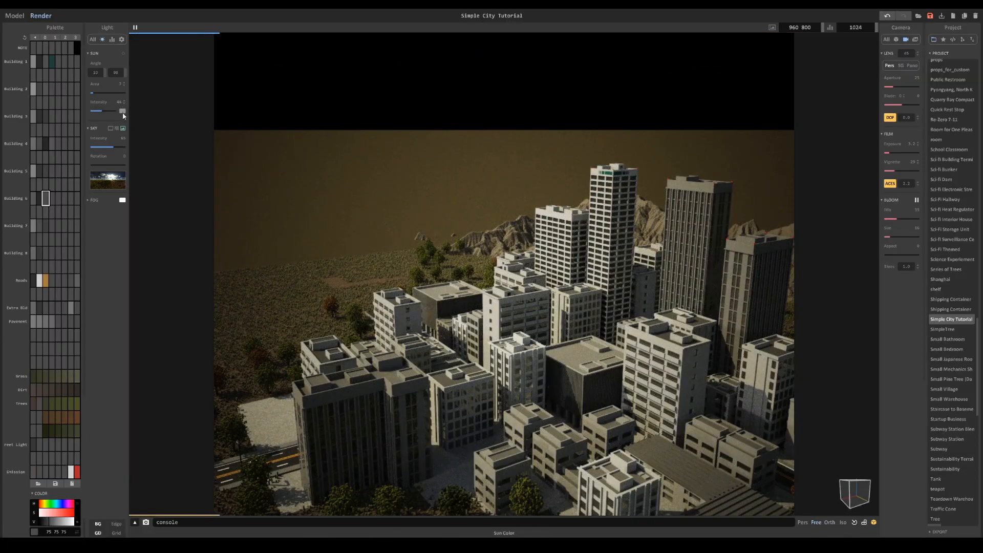
{"action": "left_click", "coordinate": [99, 525]}
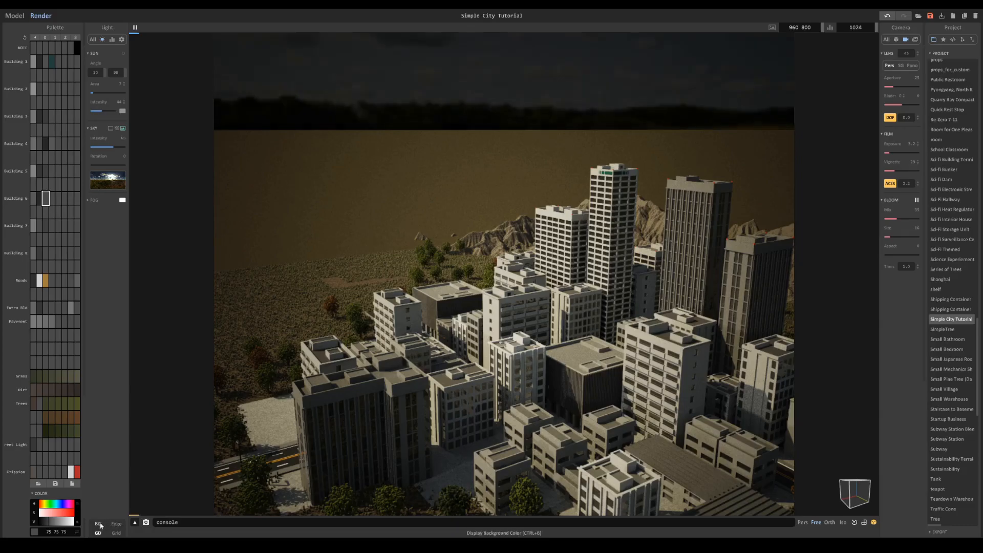
{"action": "right_click_drag", "start_coordinate": [371, 146], "coordinate": [563, 256]}
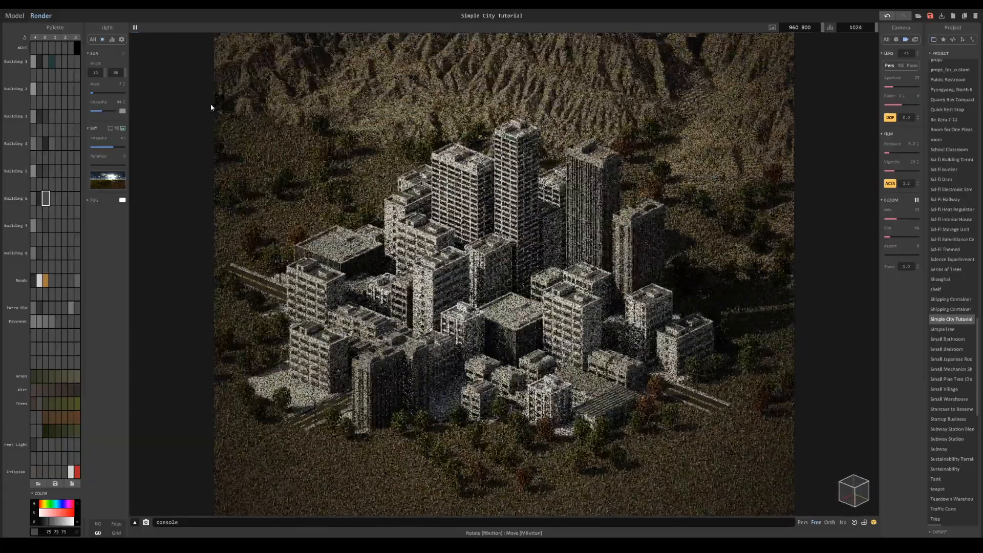
- Give the sun a bright, pale orange color and raise the sun intensity
{"action": "left_click", "coordinate": [122, 111]}
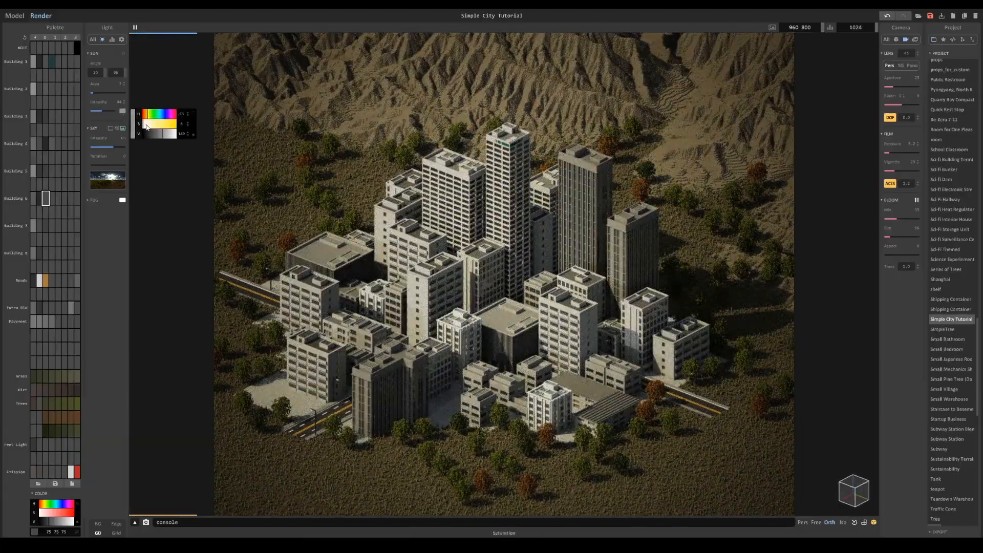
{"action": "left_click_drag", "start_coordinate": [163, 133], "coordinate": [169, 135]}
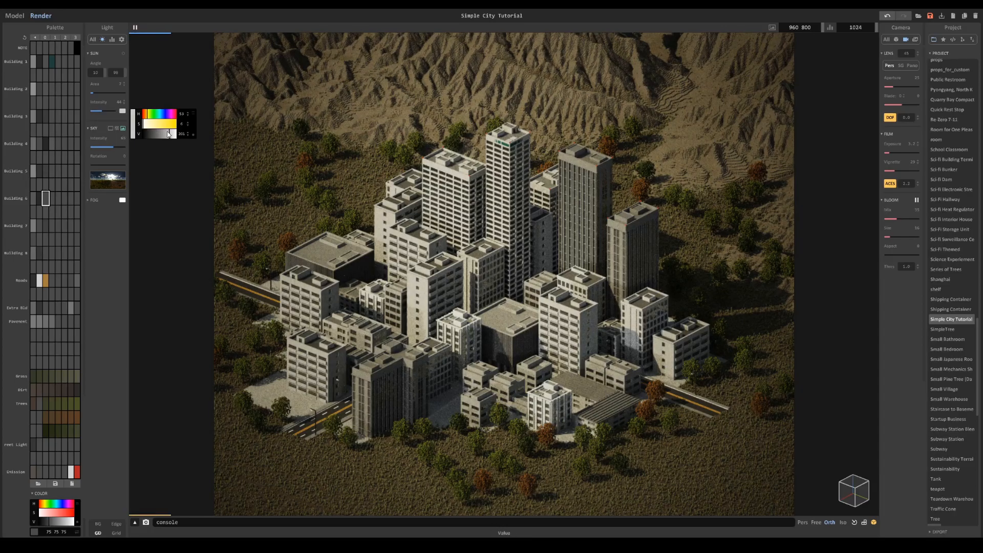
{"action": "left_click", "coordinate": [146, 118]}
{"action": "left_click", "coordinate": [149, 125]}
{"action": "left_click", "coordinate": [176, 134]}
{"action": "left_click", "coordinate": [147, 117]}
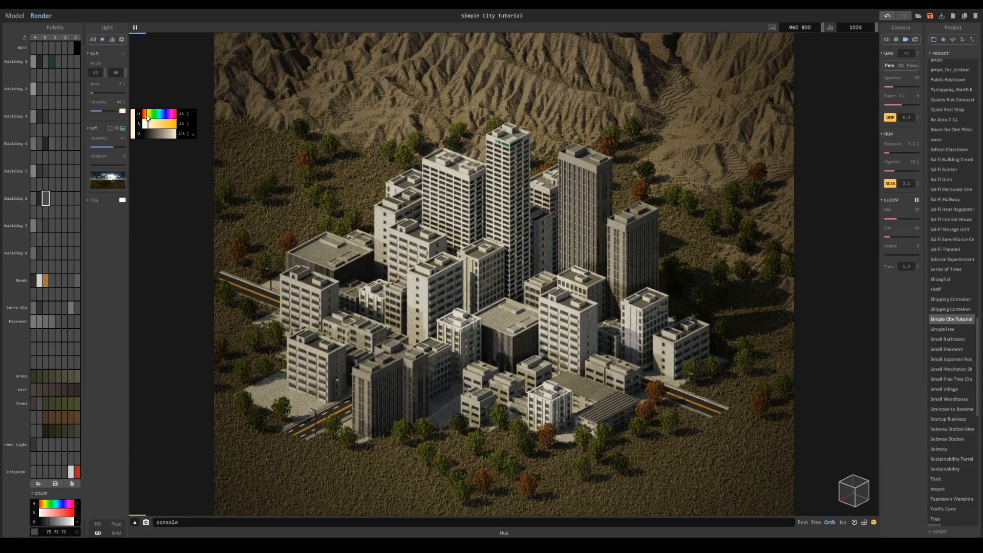
{"action": "left_click", "coordinate": [147, 124]}
{"action": "left_click_drag", "start_coordinate": [109, 111], "coordinate": [118, 111]}
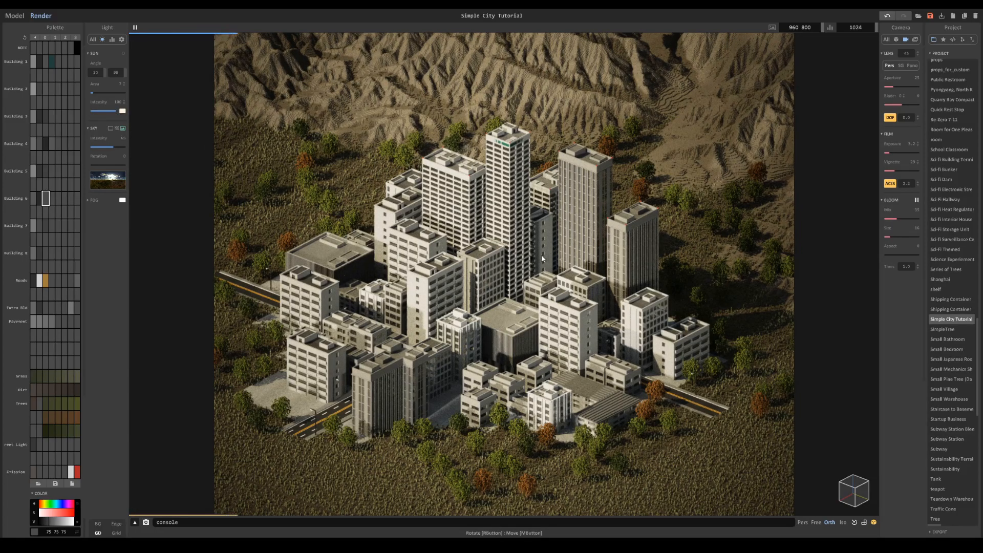
- Focus the depth of field on the buildings in the city center and raise the sky intensity
{"action": "left_click", "coordinate": [499, 277]}
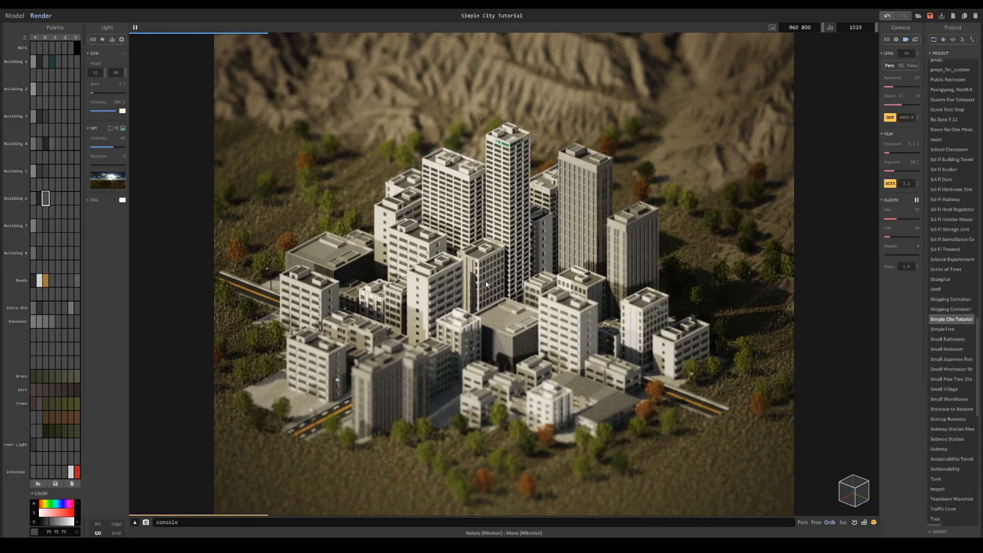
{"action": "left_click", "coordinate": [494, 289]}
{"action": "left_click_drag", "start_coordinate": [107, 147], "coordinate": [119, 147]}
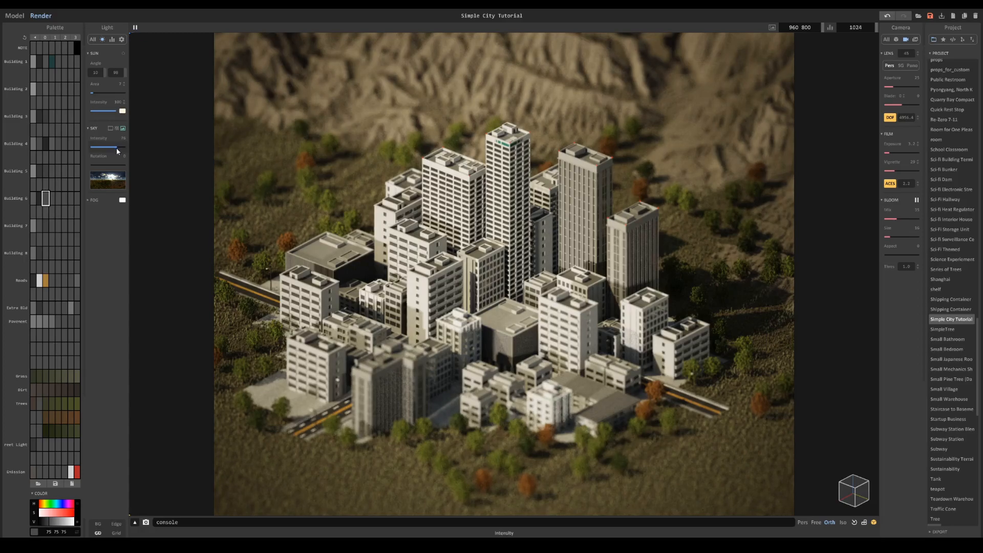
- Tint the sun color a very pale blue and lower the sky intensity slightly
{"action": "left_click", "coordinate": [122, 111]}
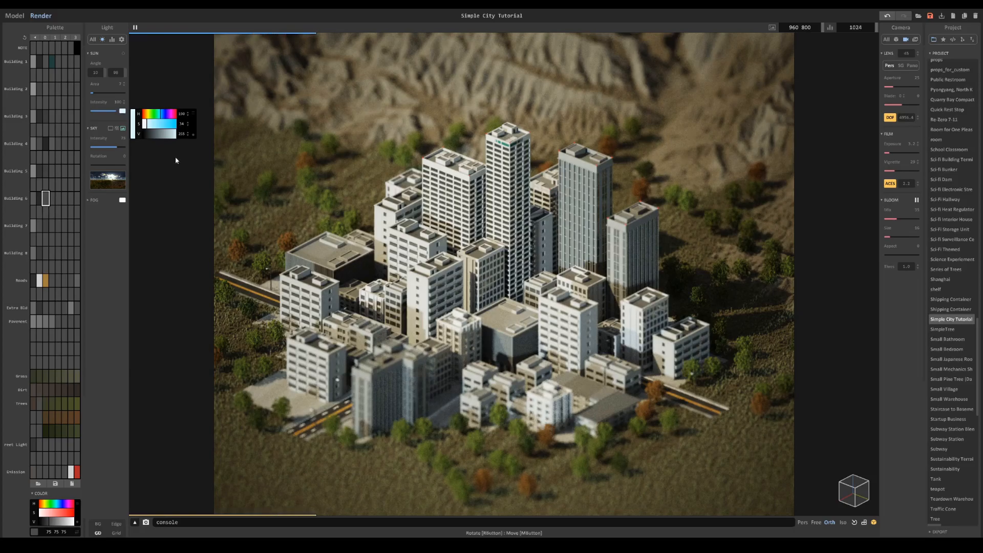
{"action": "left_click", "coordinate": [144, 124]}
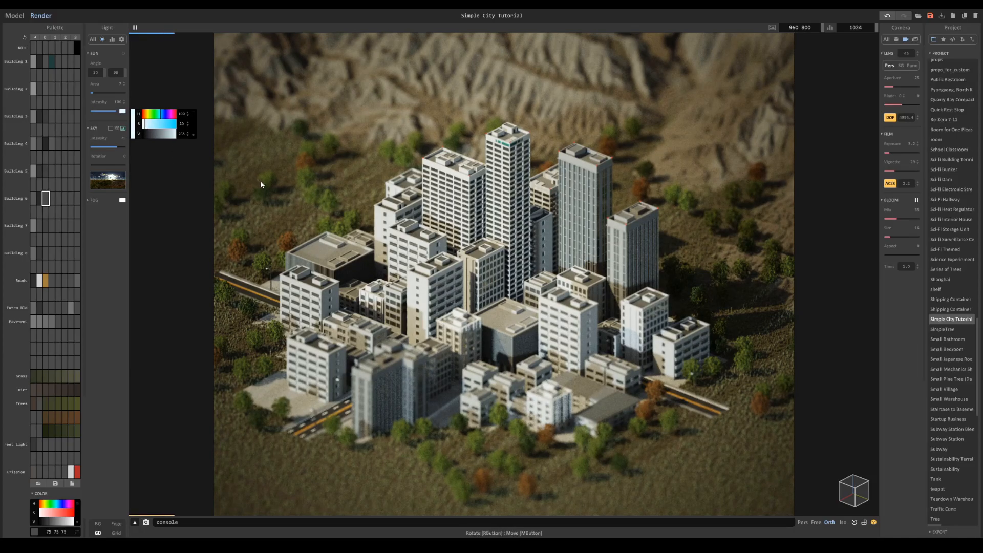
{"action": "left_click", "coordinate": [114, 147]}
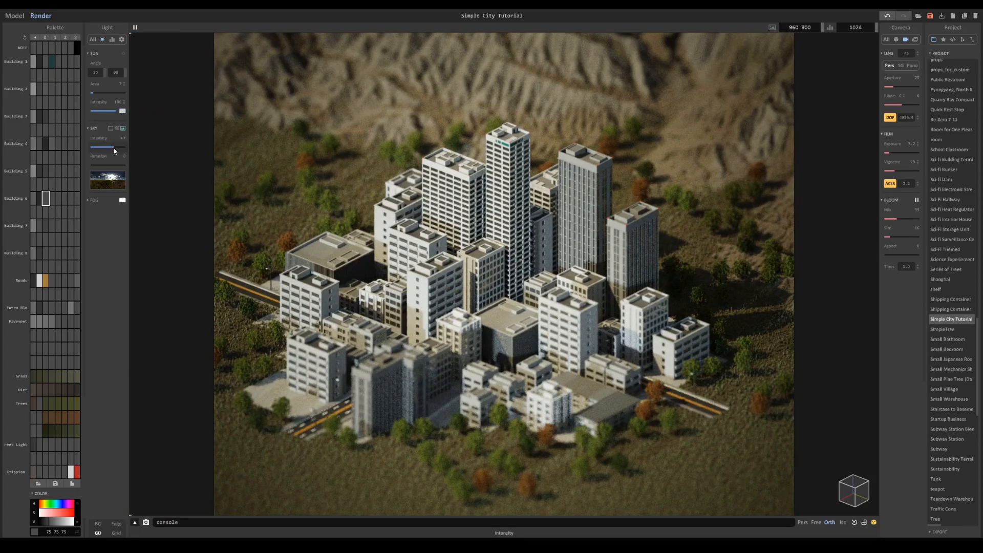